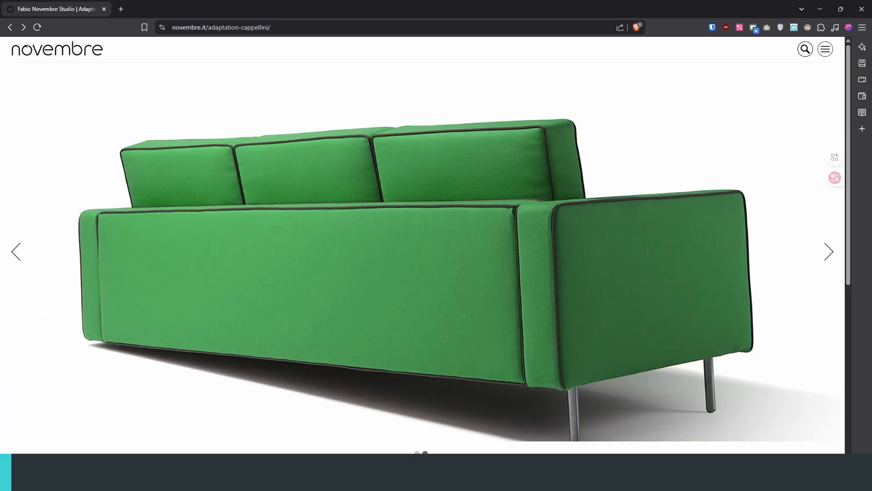
Examine the green Adaptation sofa's front and rear photos and its description on the novembre.it page
scroll(208, 298, down, 6)
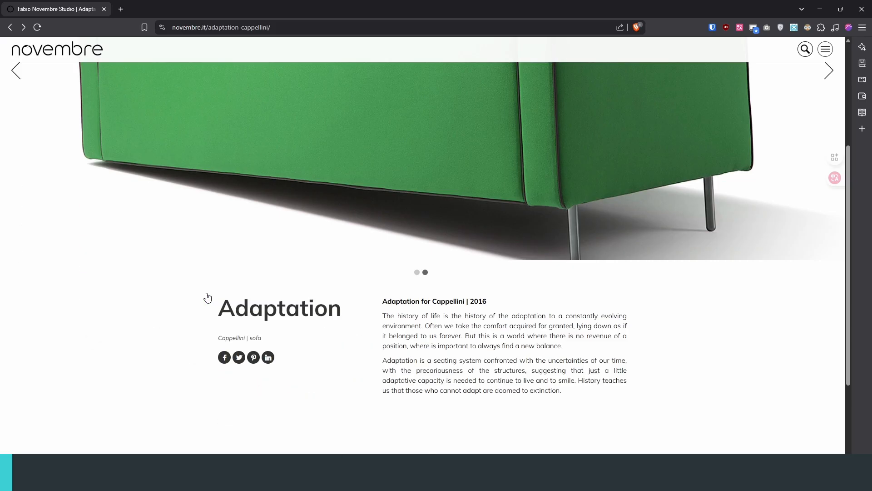
scroll(230, 236, up, 4)
drag(206, 397, 354, 412)
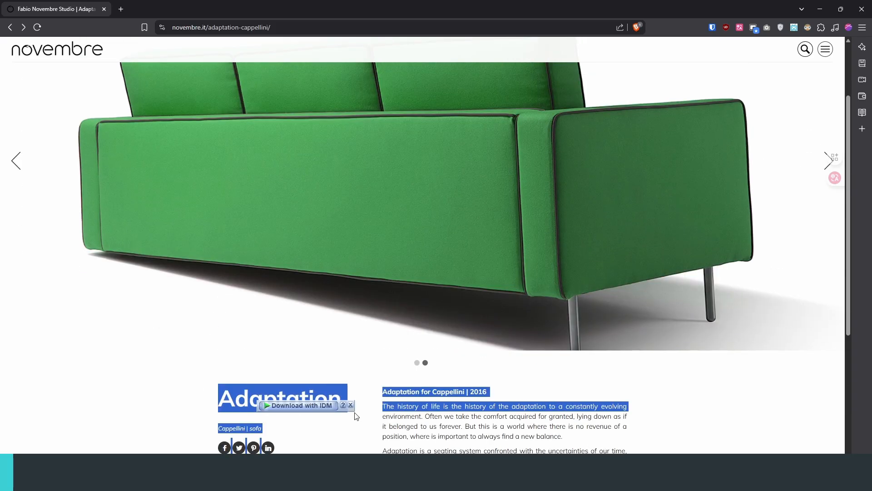
scroll(363, 412, down, 2)
scroll(370, 410, up, 4)
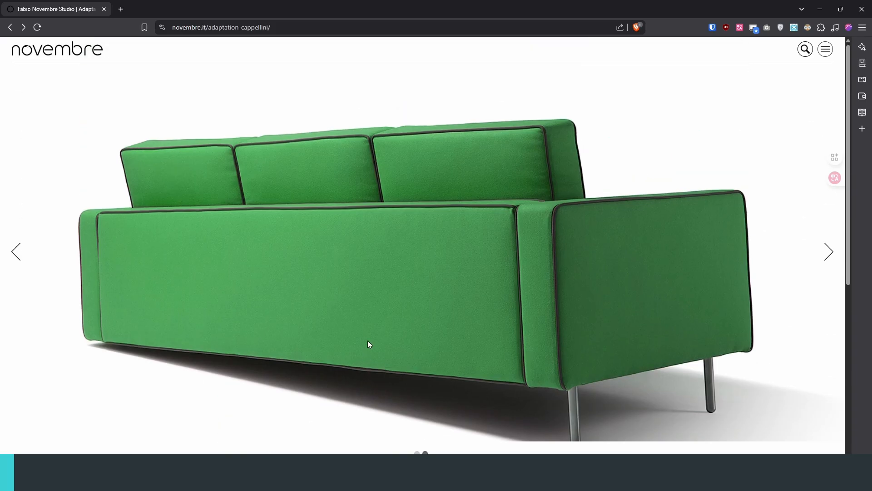
key(ctrl+l)
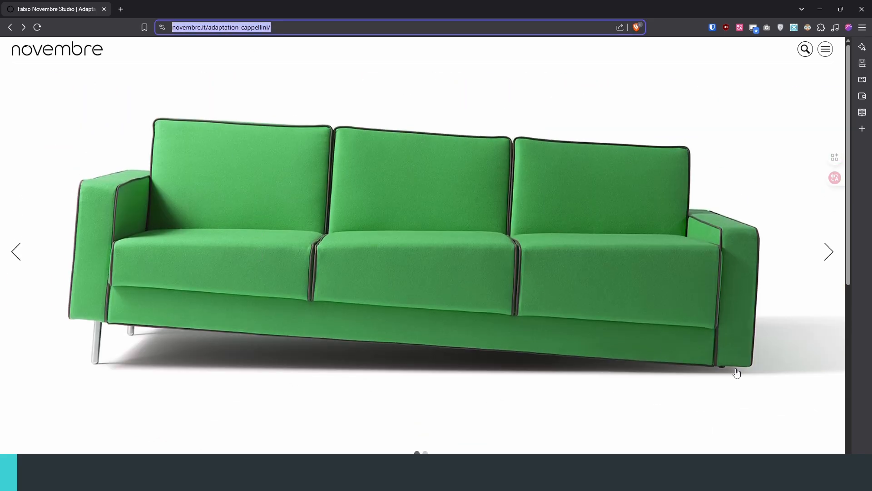
click(15, 211)
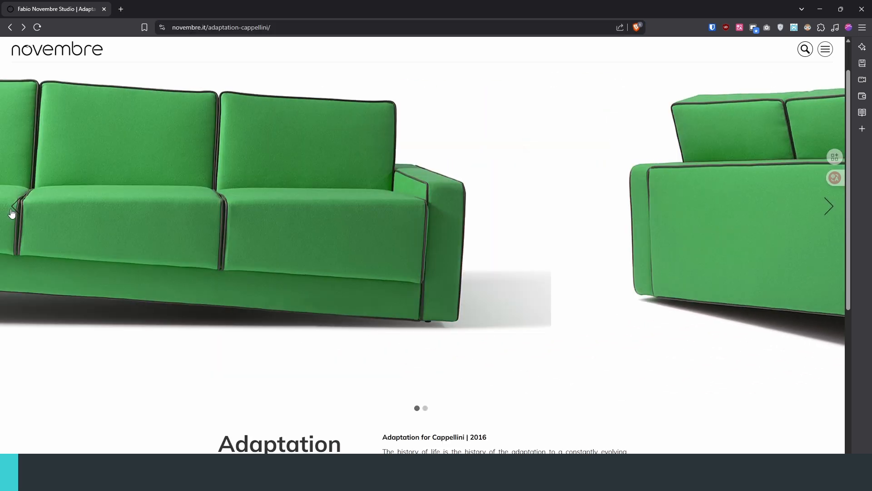
click(17, 209)
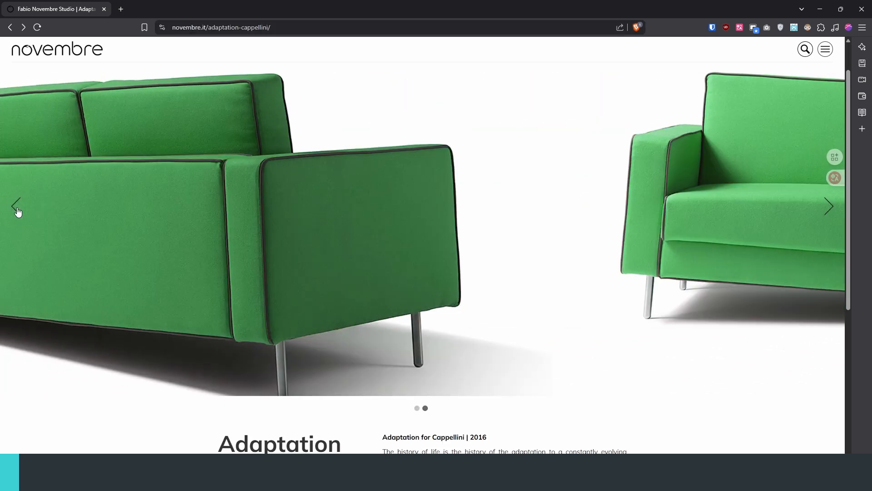
click(17, 209)
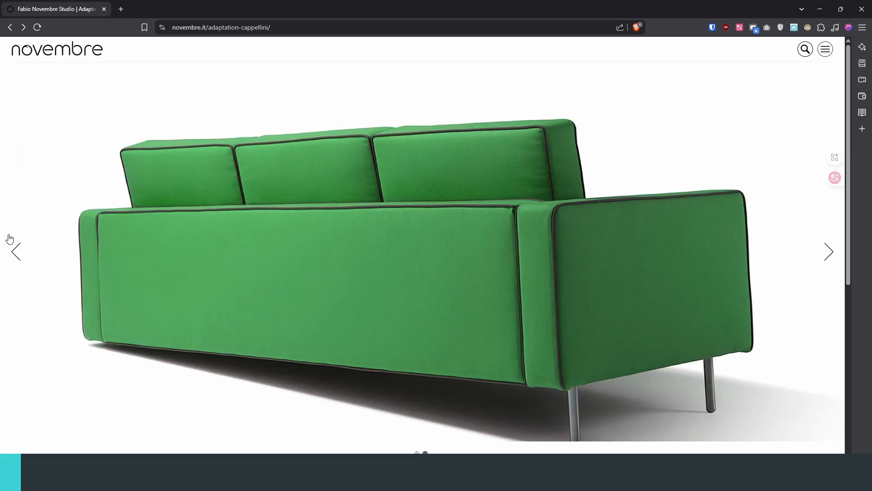
click(18, 247)
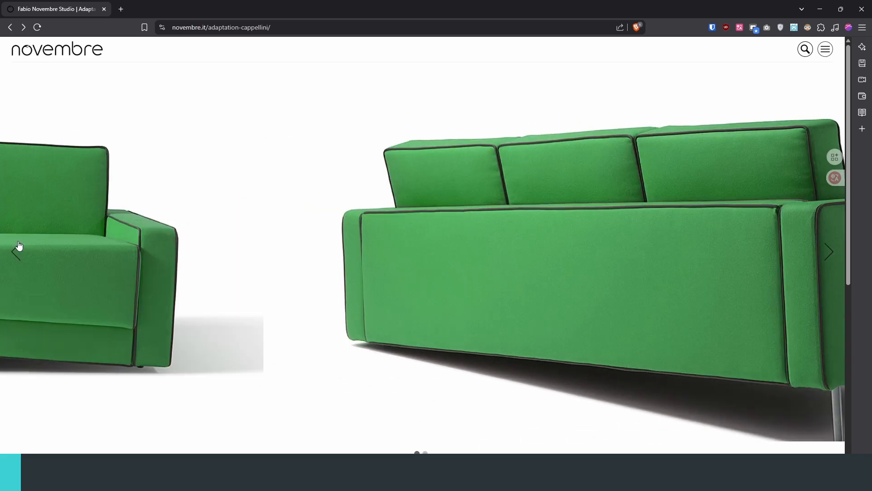
click(18, 246)
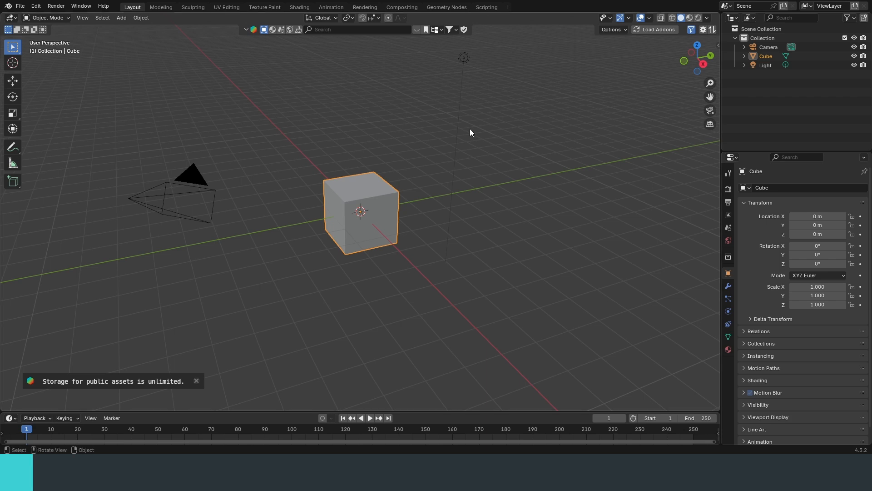
Switch to Blender and search the asset library for "couch"
click(363, 29)
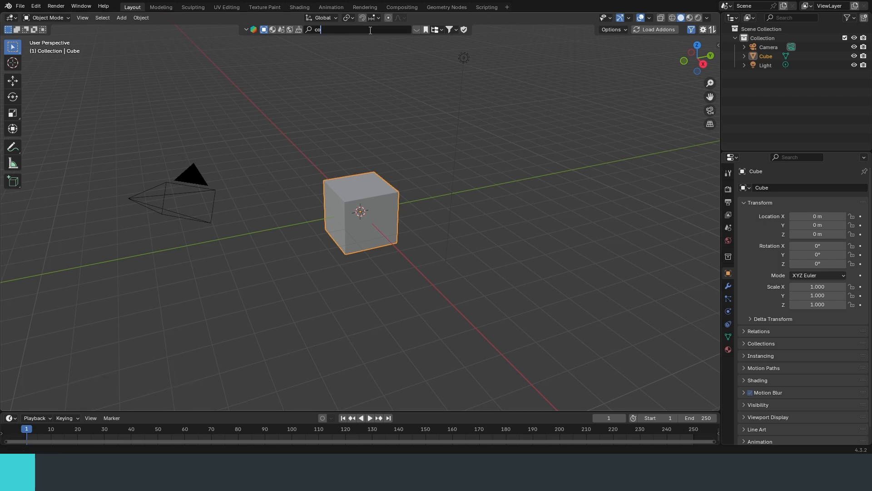
key(Return)
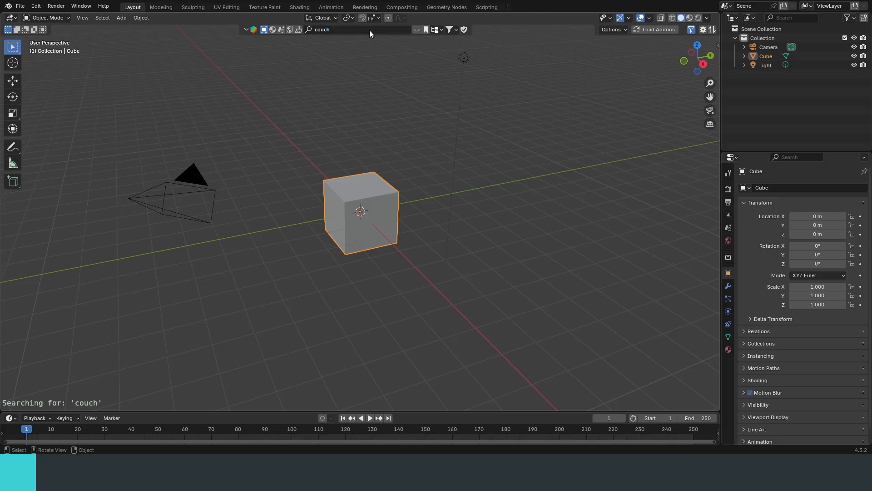
mouse_move(101, 89)
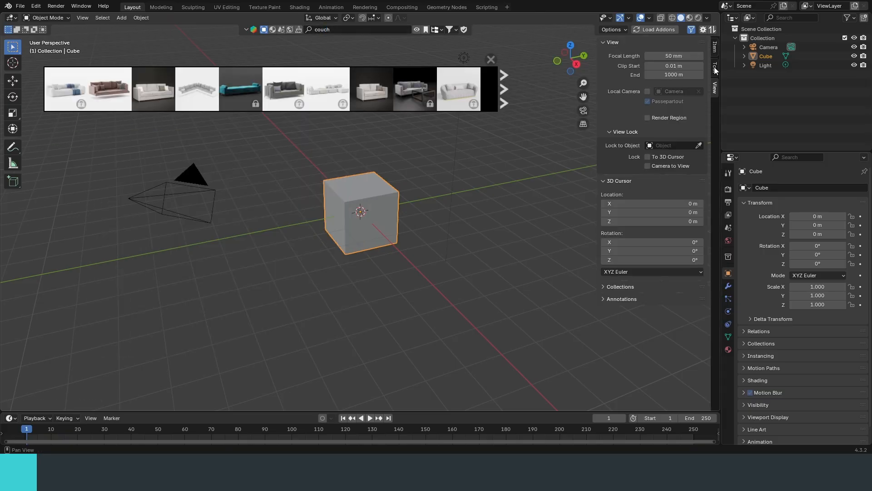
click(36, 6)
click(56, 123)
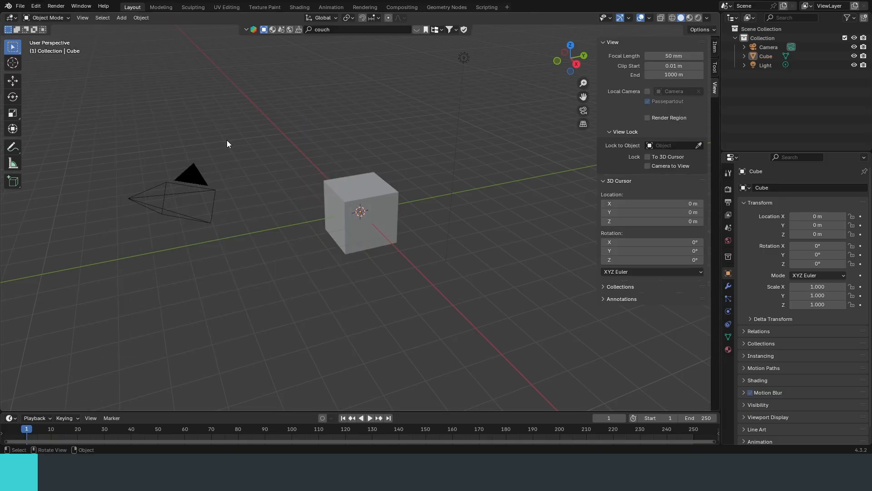
click(417, 30)
click(452, 30)
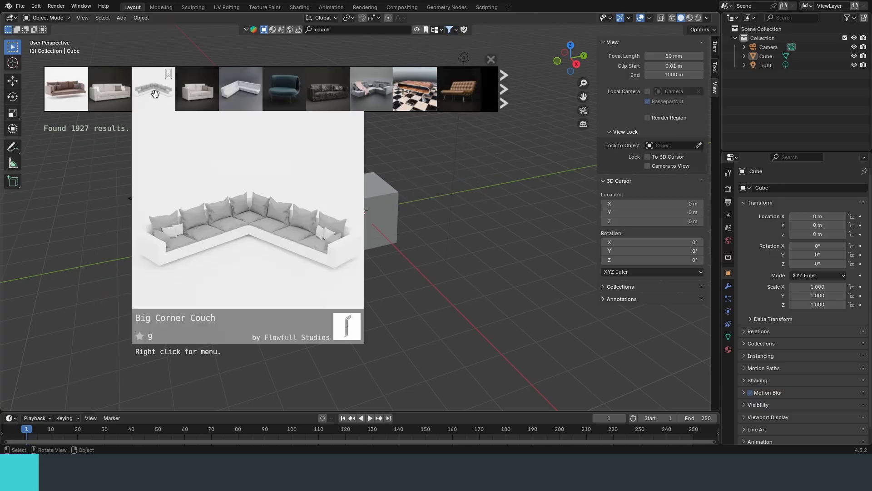
Browse the couch results and place the pale green tufted two-seat Sofa asset in the scene
scroll(139, 96, down, 2)
scroll(227, 94, down, 6)
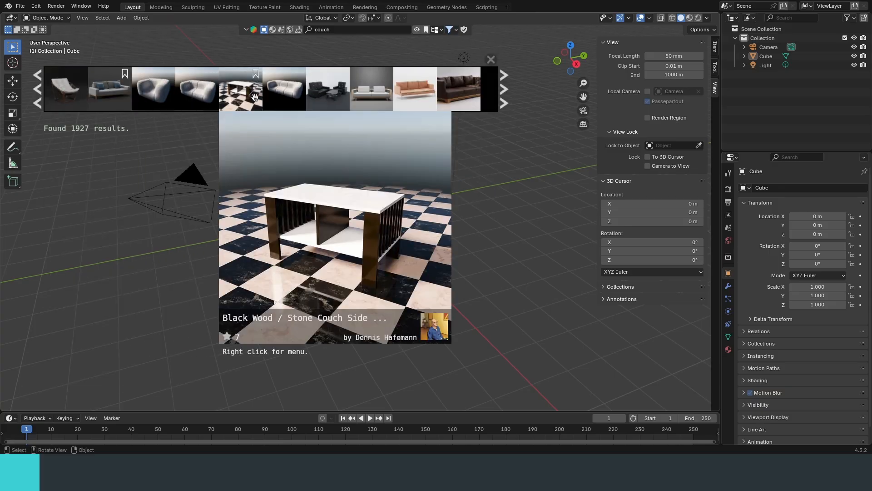
scroll(314, 97, down, 10)
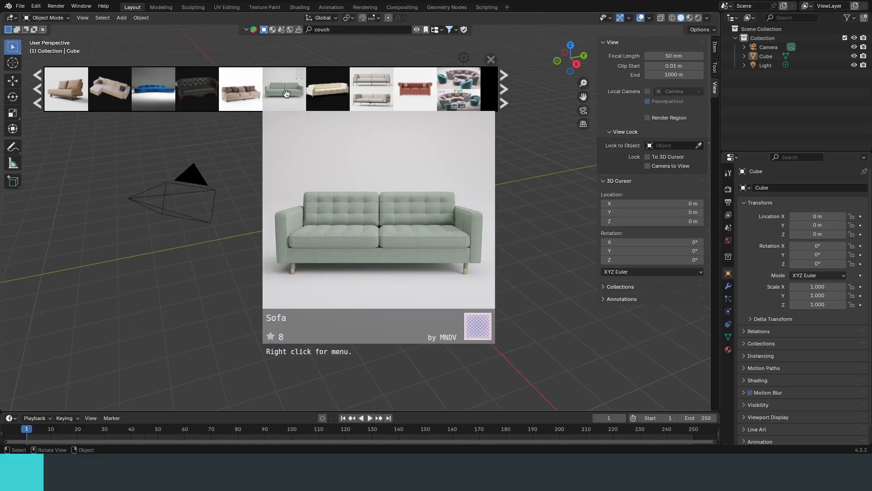
drag(287, 93, 365, 211)
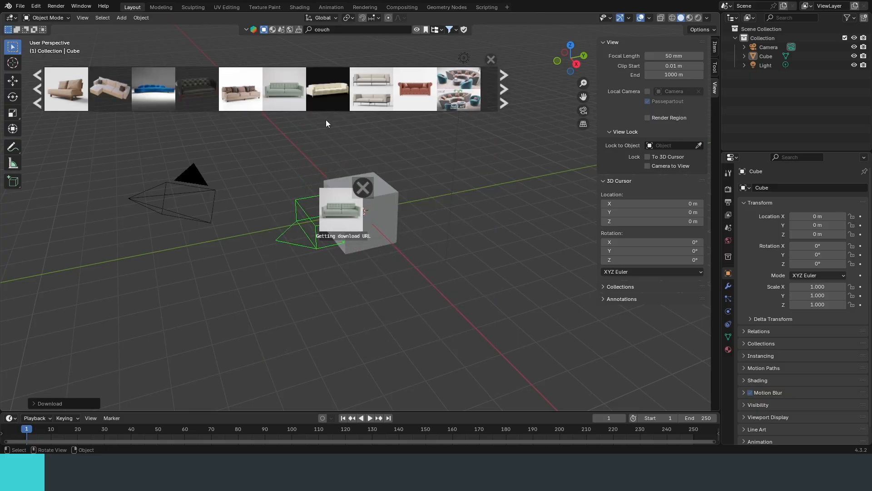
Delete the default cube, camera and light from the scene
key(a)
key(x)
click(385, 209)
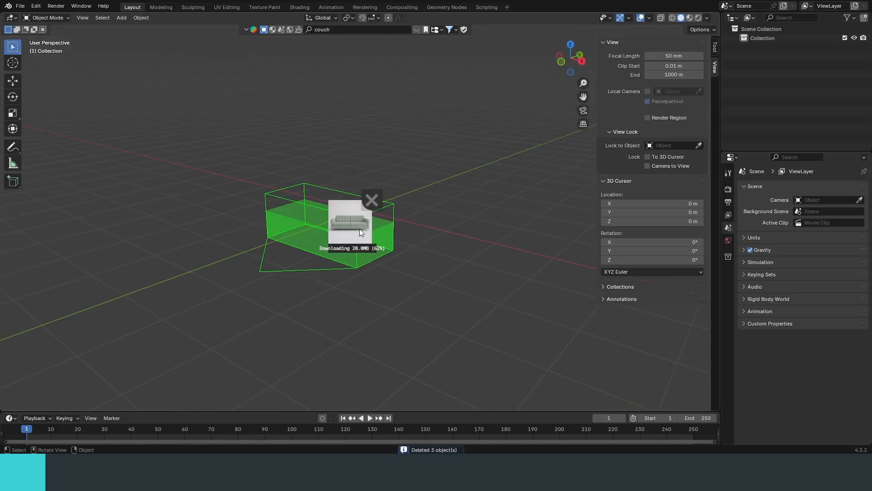
Select the downloaded sofa and clear its location to the world origin
click(350, 217)
key(alt+g)
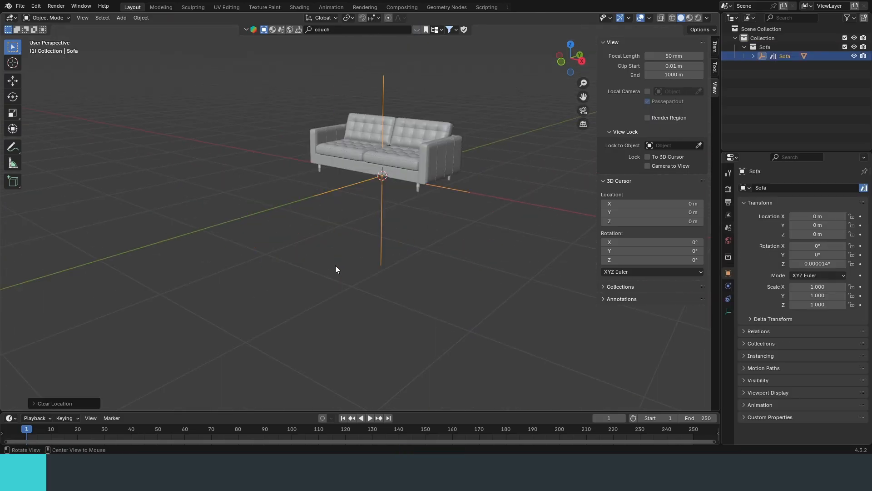
Place the 3D cursor at the base of the sofa's front left leg and set the transform pivot to 3D Cursor
middle_drag(335, 265, 406, 241)
scroll(406, 241, up, 3)
shift+middle_drag(407, 241, 421, 263)
scroll(386, 268, up, 4)
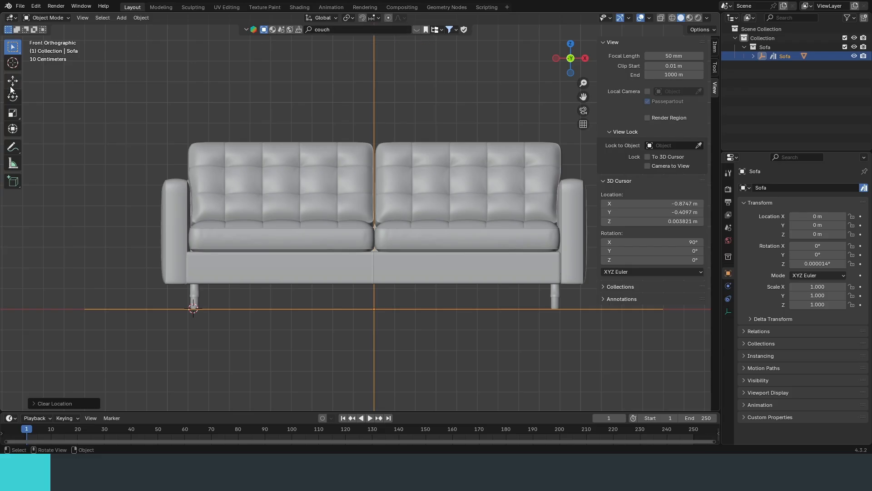
click(348, 18)
click(358, 50)
scroll(422, 84, down, 3)
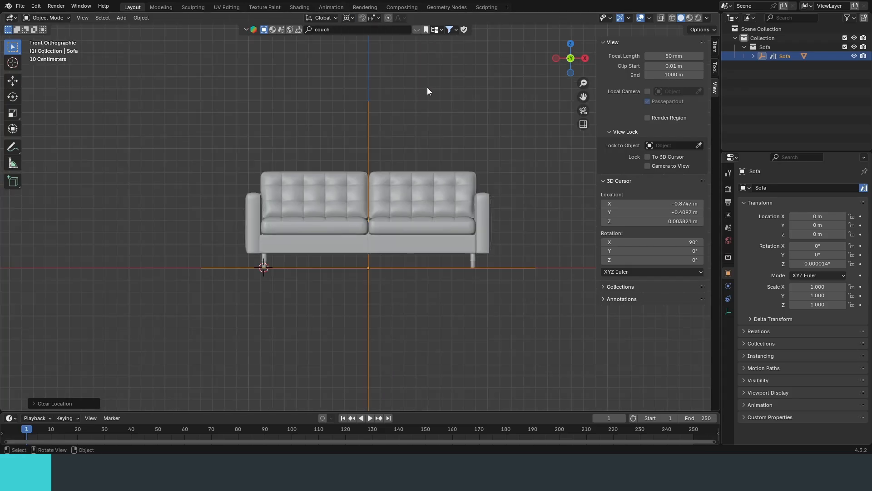
Select the sofa's mesh object instead of its parent empty
key(r)
right_click(442, 106)
click(485, 248)
shift+middle_drag(487, 250, 472, 203)
scroll(409, 218, up, 3)
shift+middle_drag(297, 200, 333, 256)
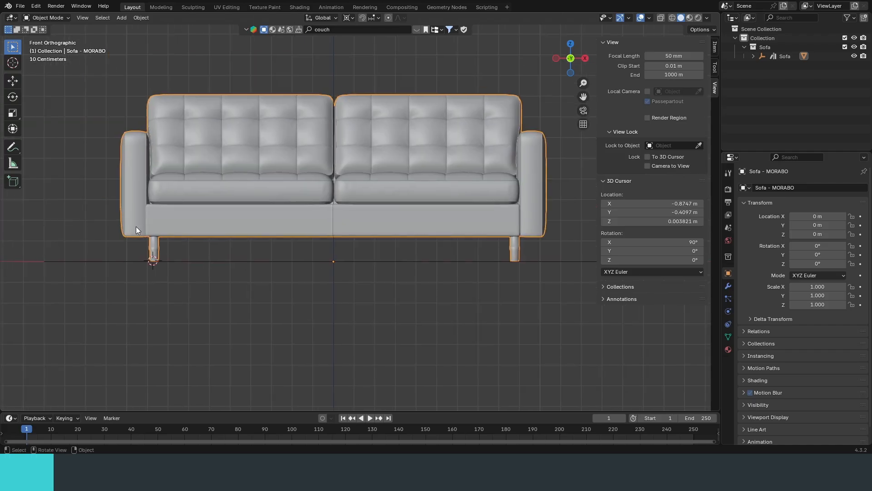
Try to rotate the sofa mesh around the 3D cursor in the front view
key(r)
right_click(183, 216)
shift+middle_drag(353, 230, 532, 237)
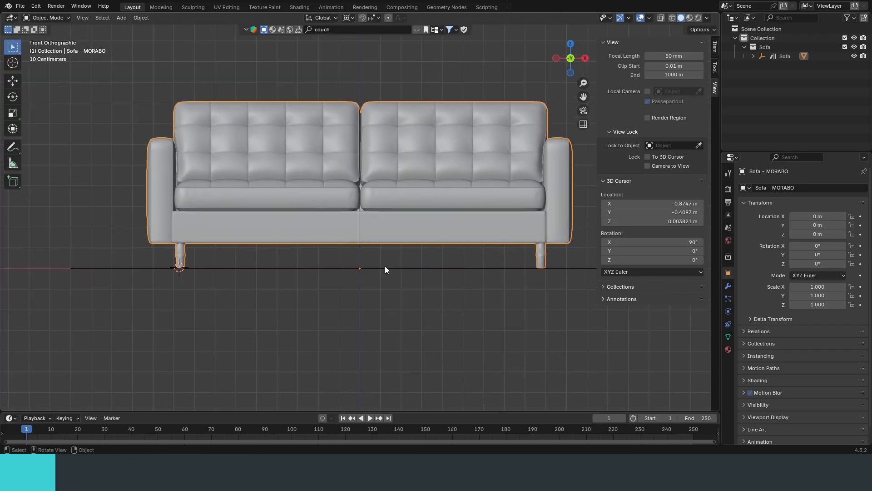
key(r)
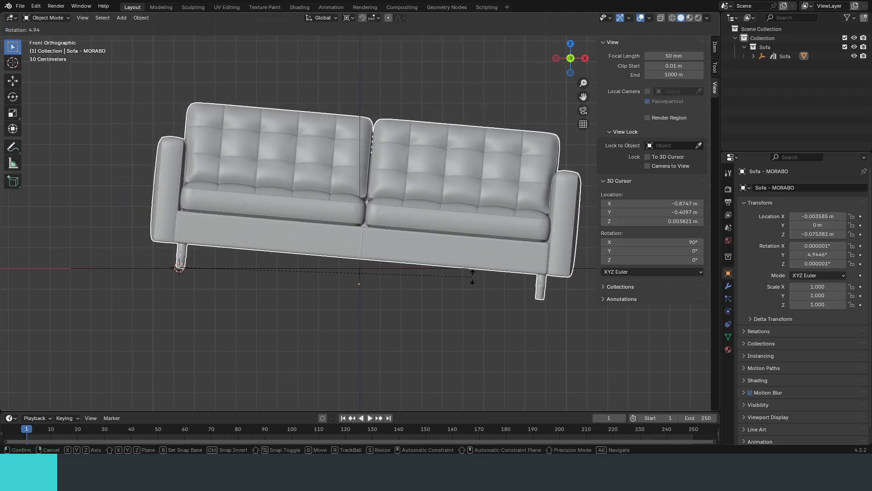
right_click(496, 272)
Try to rotate the sofa mesh around the X axis and then freely in perspective view
scroll(387, 282, up, 5)
mouse_move(386, 285)
middle_down()
mouse_move(315, 286)
mouse_move(397, 325)
mouse_move(457, 324)
mouse_move(351, 300)
mouse_move(384, 301)
middle_up()
scroll(385, 302, down, 4)
key(r)
key(x)
right_click(410, 228)
key(r)
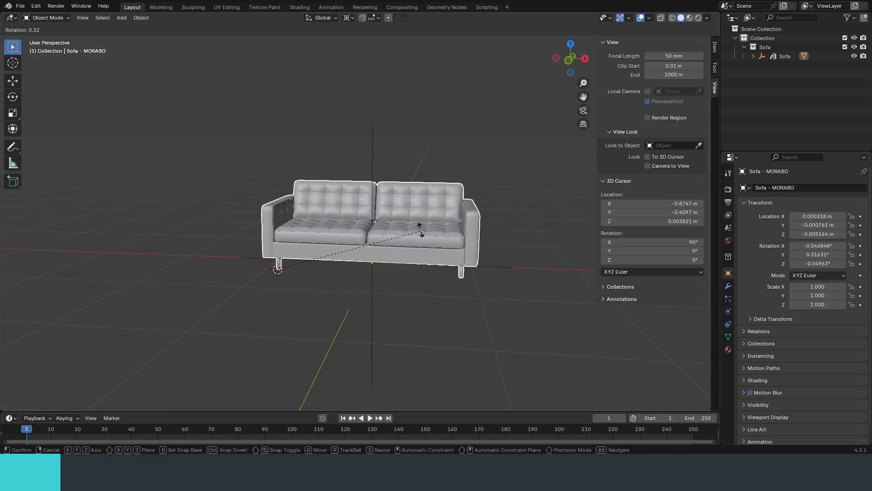
right_click(418, 228)
Enter Edit Mode on the sofa mesh in front view, turn on X-ray and select the linked lower parts of the legs
alt+drag(481, 275, 383, 248)
scroll(396, 267, up, 4)
scroll(394, 290, up, 3)
alt+shift+drag(397, 297, 409, 282)
scroll(409, 282, down, 3)
key(KP_1)
scroll(502, 318, down, 3)
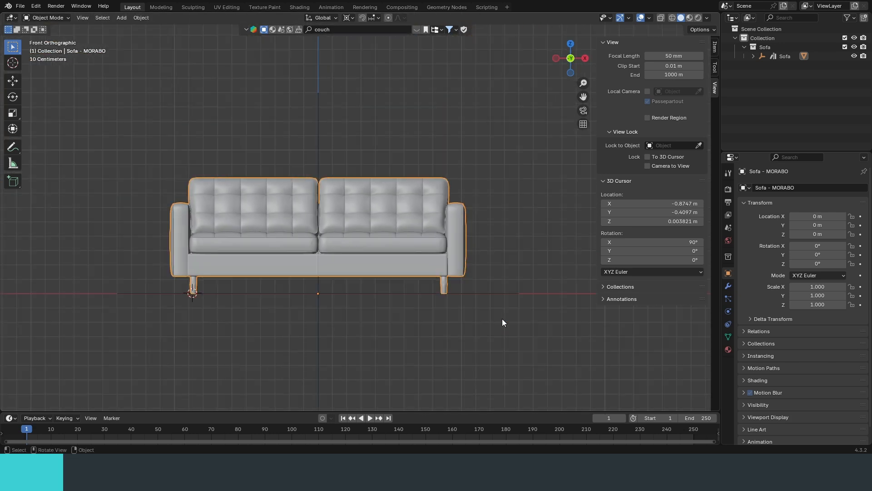
scroll(434, 270, up, 3)
key(Tab)
scroll(394, 286, down, 3)
alt+drag(396, 274, 410, 257)
key(KP_1)
key(alt+z)
drag(483, 306, 56, 258)
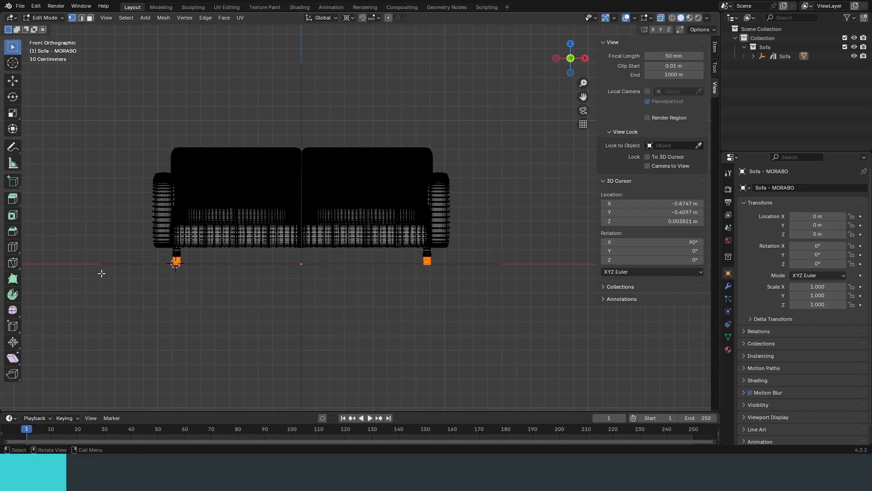
key(ctrl+l)
Box-select the remaining leg geometry on both sides of the sofa and extend the selection to all linked parts
scroll(446, 251, up, 4)
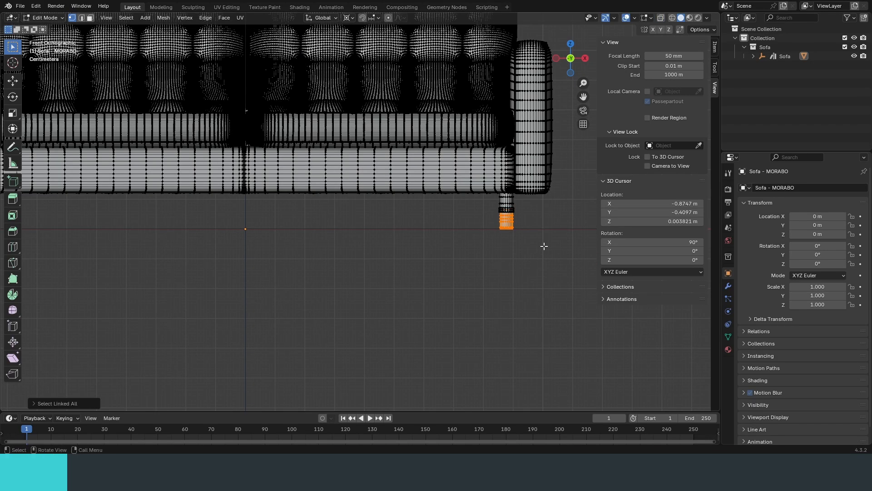
scroll(510, 288, up, 5)
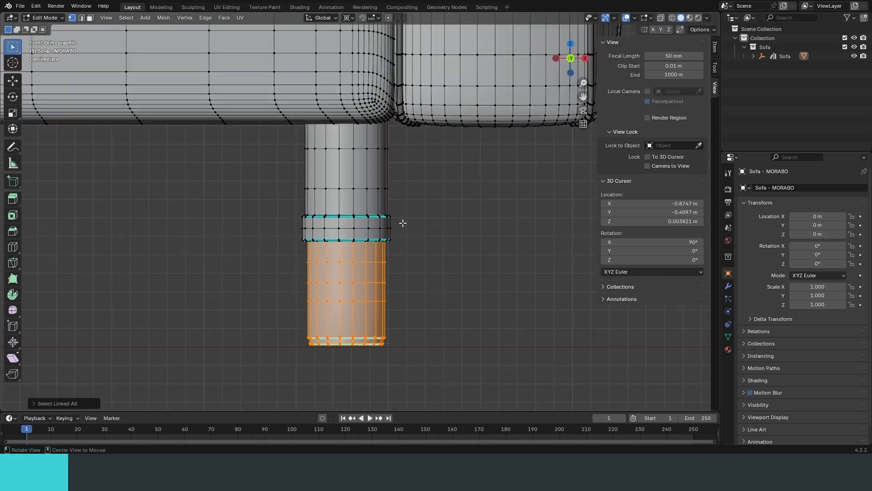
drag(480, 199, 262, 293)
scroll(266, 295, down, 7)
shift+middle_drag(276, 298, 381, 306)
shift+drag(338, 222, 242, 248)
key(ctrl+l)
Separate the selected legs from the sofa mesh into their own object and return to Object Mode
scroll(420, 262, down, 5)
shift+middle_drag(422, 263, 150, 280)
scroll(408, 266, up, 3)
key(p)
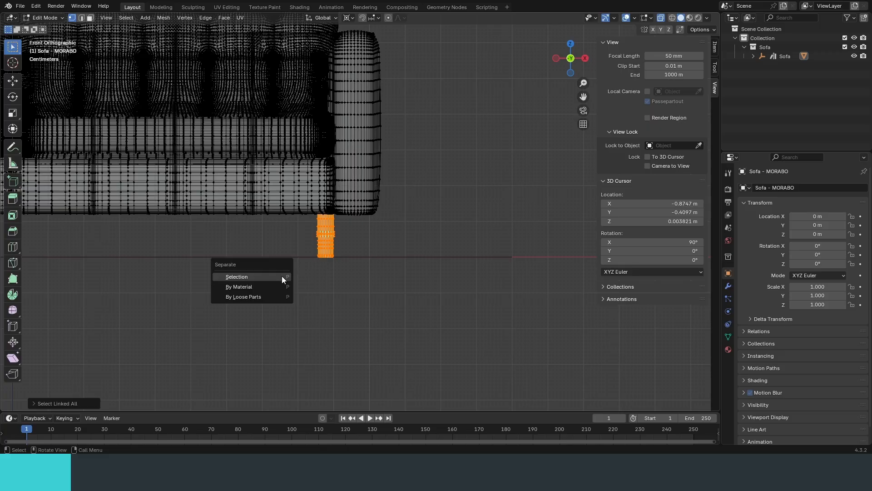
click(281, 276)
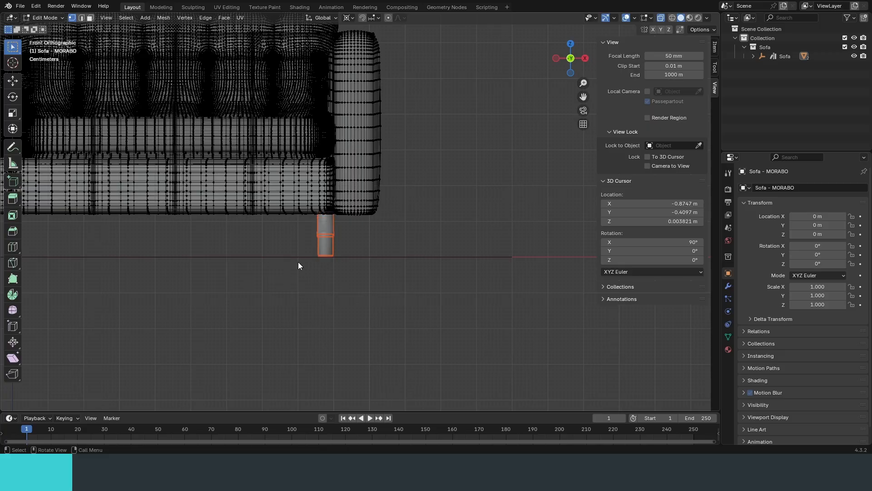
key(Tab)
Turn off X-ray and select only the separated legs object
scroll(340, 261, down, 8)
click(340, 261)
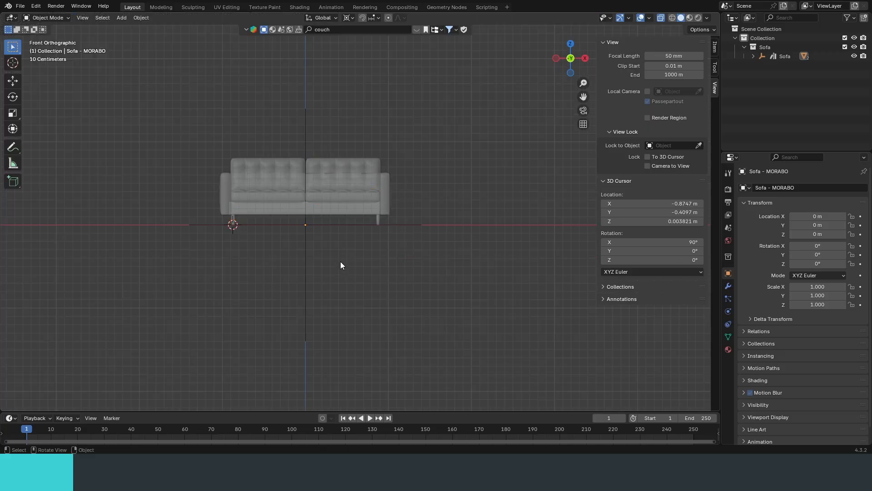
scroll(391, 247, up, 4)
key(alt+z)
click(396, 230)
Try to move the separated legs down and away from the sofa body
shift+middle_drag(370, 247, 504, 242)
key(g)
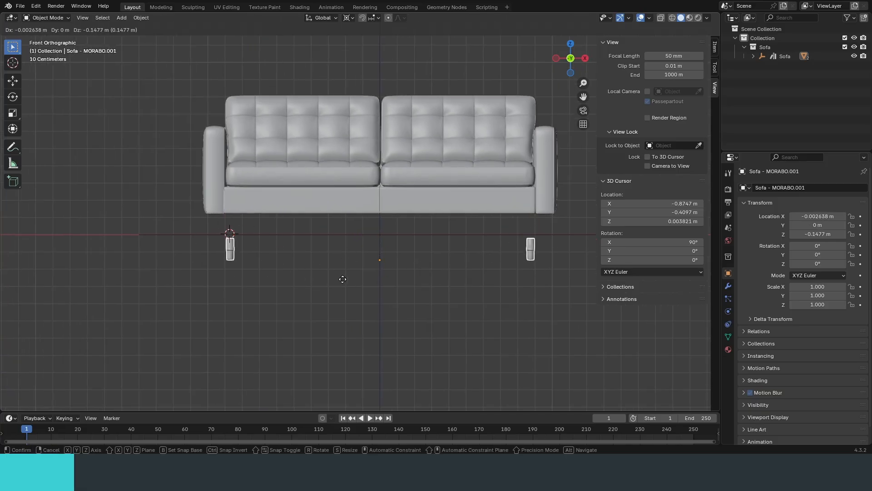
right_click(337, 322)
shift+middle_drag(427, 311, 391, 334)
scroll(501, 278, up, 1)
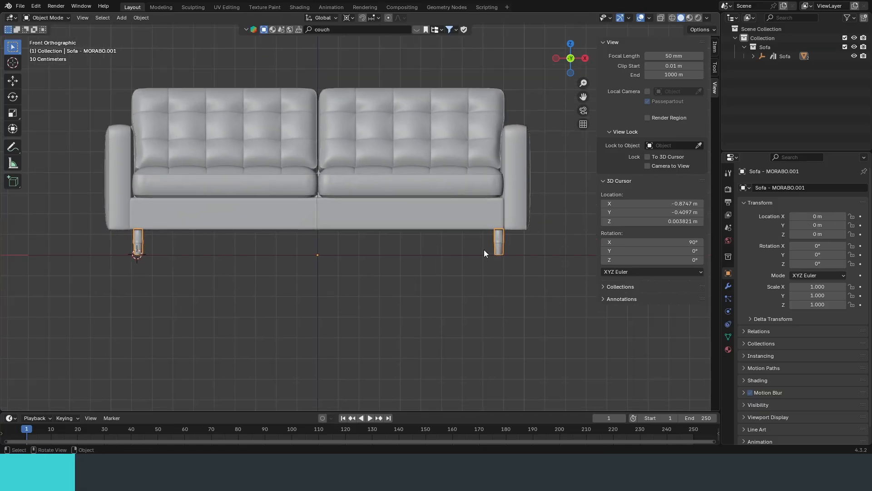
shift+middle_drag(282, 301, 351, 293)
shift+middle_drag(496, 300, 449, 282)
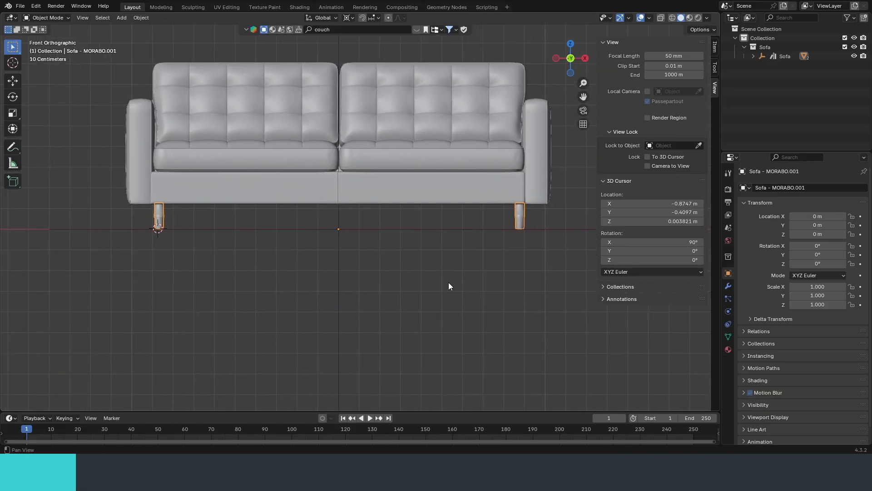
Add a Basis shape key and a second shape key, Key 1, to the separated legs object
shift+middle_drag(532, 272, 215, 245)
scroll(468, 300, up, 8)
scroll(264, 250, down, 3)
scroll(344, 223, down, 6)
shift+middle_drag(382, 268, 350, 257)
scroll(397, 223, up, 6)
shift+middle_drag(415, 311, 420, 290)
scroll(395, 240, up, 5)
scroll(365, 221, up, 4)
scroll(421, 294, down, 1)
click(728, 336)
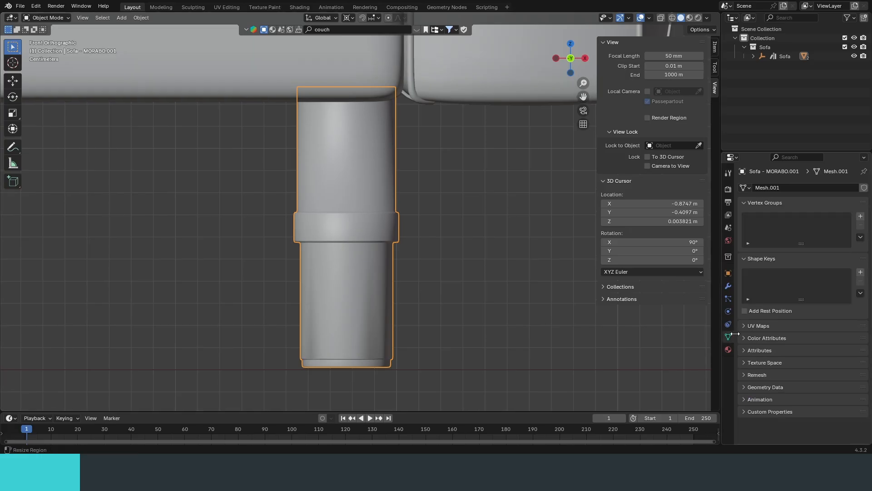
click(861, 272)
scroll(413, 331, up, 3)
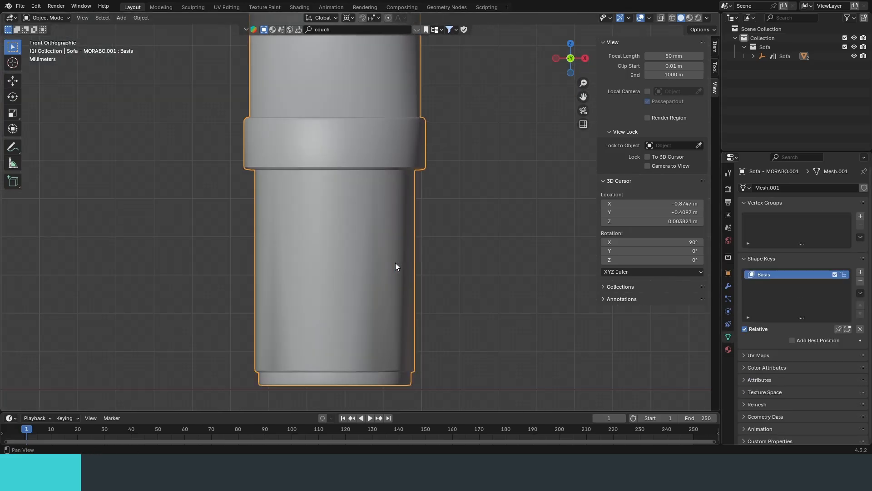
scroll(397, 266, down, 2)
click(861, 271)
scroll(390, 272, down, 3)
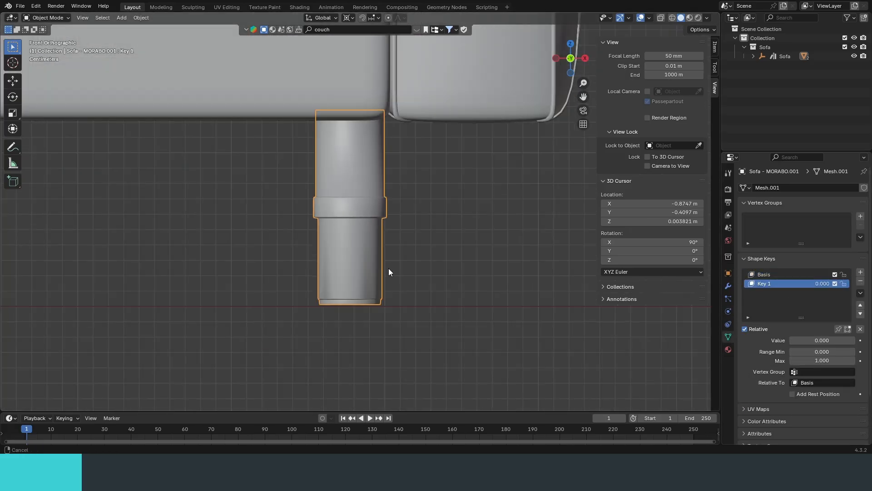
Enter Edit Mode on Key 1, select the lower part of the right leg including its collar, and move it up along Z
key(Tab)
scroll(392, 264, up, 1)
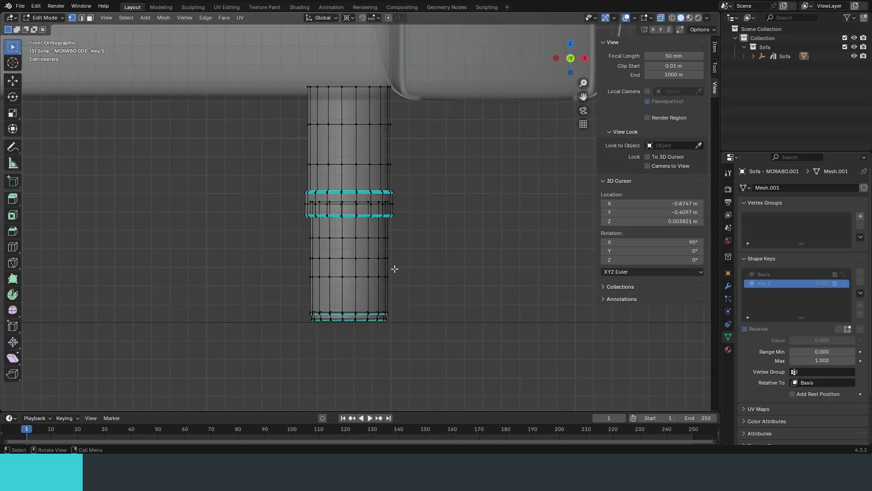
drag(458, 156, 248, 346)
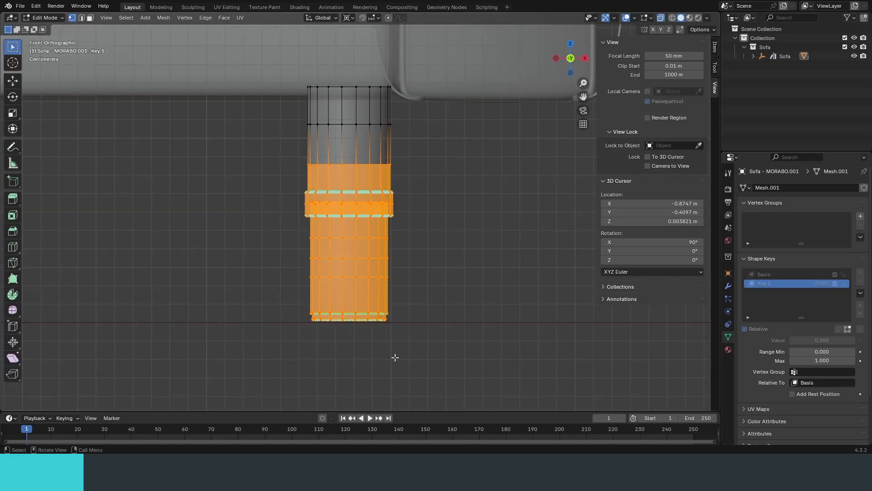
key(g)
key(z)
click(397, 325)
Select the collar section and the lower shaft rings in turn and move each up along Z
drag(443, 161, 255, 209)
key(g)
key(z)
click(255, 189)
drag(439, 204, 266, 286)
key(g)
key(z)
click(269, 254)
Move the foot end of the right leg up along Z to shorten its lower shaft
drag(425, 269, 236, 333)
key(g)
key(z)
click(233, 284)
drag(435, 306, 433, 275)
key(g)
key(z)
click(238, 199)
key(g)
key(z)
click(435, 263)
Raise the collar, lower shaft and foot along Z in successive moves to shorten the upper shaft
scroll(433, 242, up, 4)
shift+middle_drag(433, 242, 519, 364)
drag(502, 377, 199, 148)
key(g)
key(z)
click(492, 320)
shift+drag(495, 213, 241, 93)
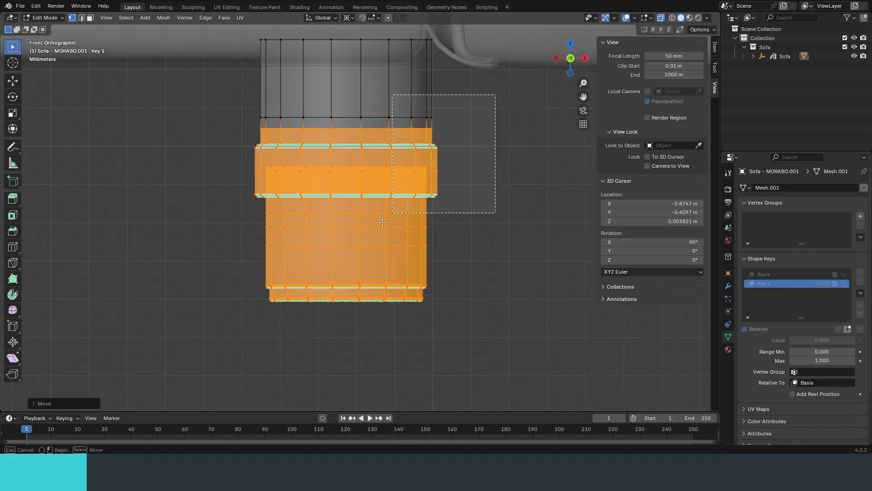
key(g)
key(z)
click(493, 308)
Bring the collar and everything beneath it up along Z to just below the sofa body, then clear the selection
shift+middle_drag(482, 258, 495, 309)
drag(479, 118, 215, 346)
key(g)
key(z)
click(214, 338)
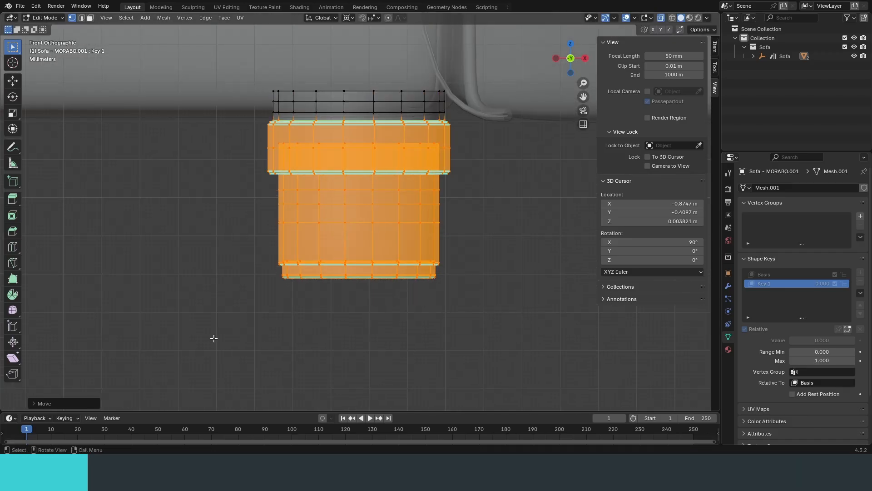
click(525, 350)
Flatten the lower shaft rings along Z using the Bounding Box Center pivot and move them up under the collar
drag(451, 183, 270, 237)
scroll(401, 241, up, 3)
key(s)
key(z)
right_click(499, 304)
click(348, 18)
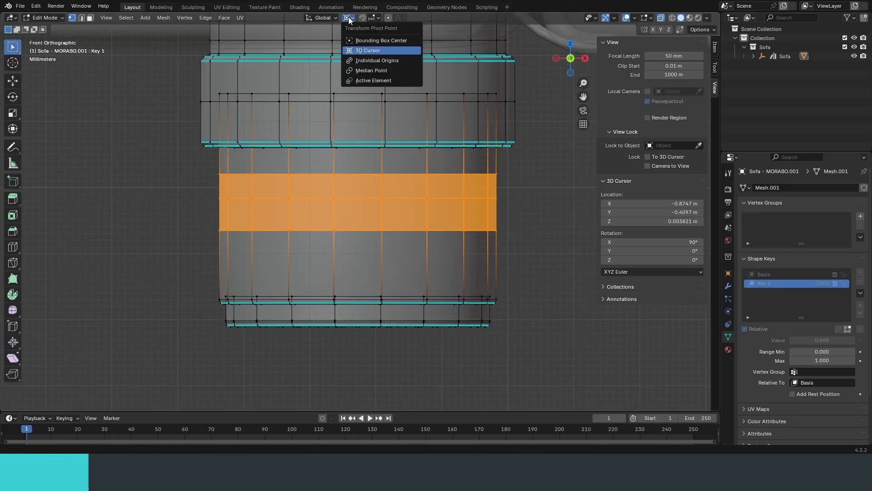
click(368, 40)
key(s)
key(z)
click(392, 216)
key(g)
key(z)
click(391, 178)
Move the foot section up along Z by about 0.0175 m, close beneath the compressed shaft rings
drag(518, 263, 164, 358)
key(g)
key(z)
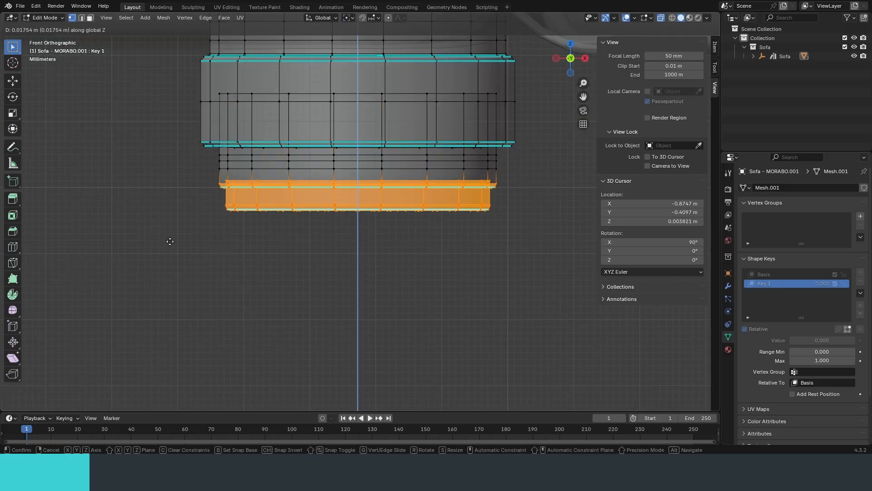
click(170, 243)
Nudge the collapsed leg sections up along Z toward the sofa base and return to Object Mode
shift+middle_drag(480, 208, 466, 311)
drag(553, 351, 135, 146)
key(g)
key(z)
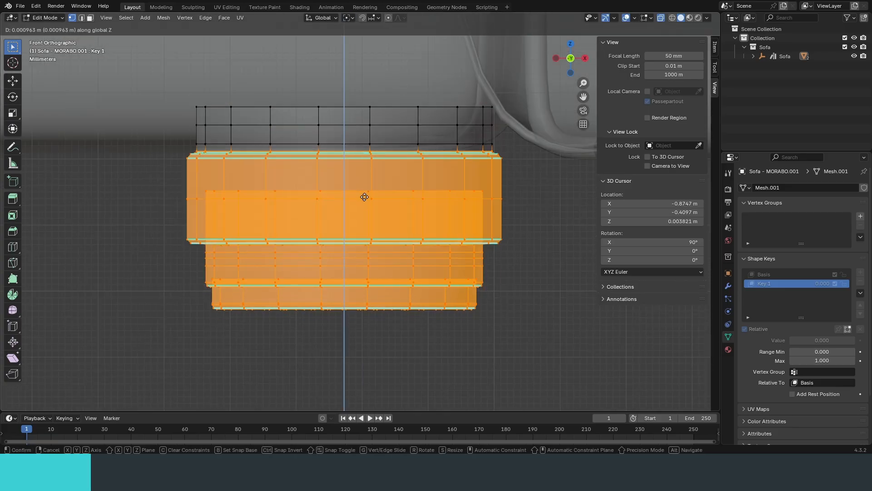
click(364, 197)
drag(517, 140, 119, 349)
drag(590, 376, 132, 127)
key(g)
key(z)
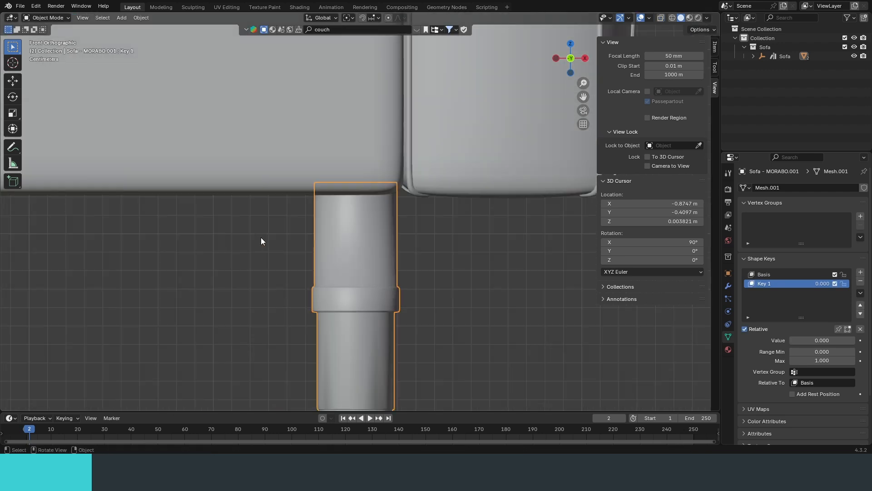
Test the leg collapse by raising Key 1's value to 1 and returning it to 0
scroll(296, 211, down, 4)
scroll(375, 266, up, 4)
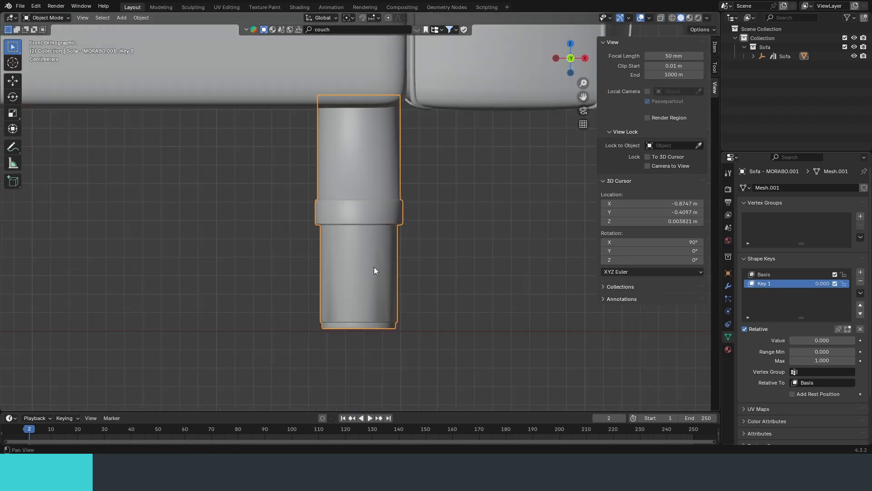
drag(821, 341, 854, 340)
scroll(362, 265, down, 8)
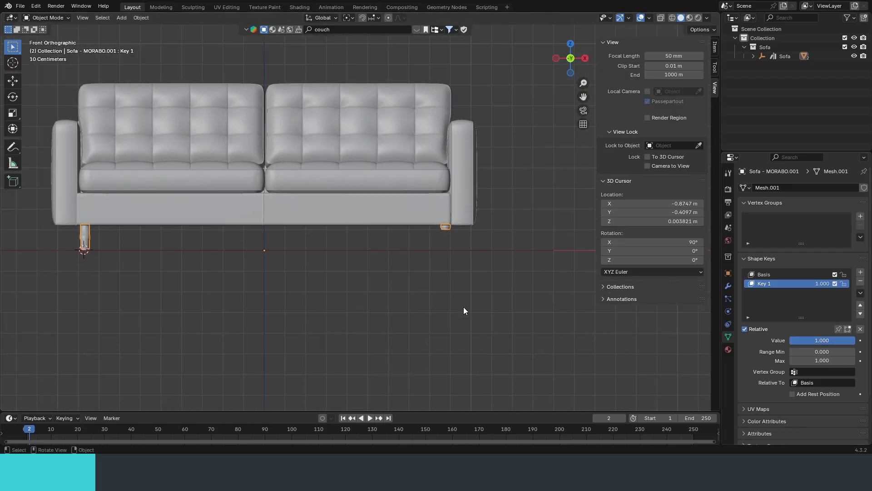
shift+middle_drag(489, 272, 449, 281)
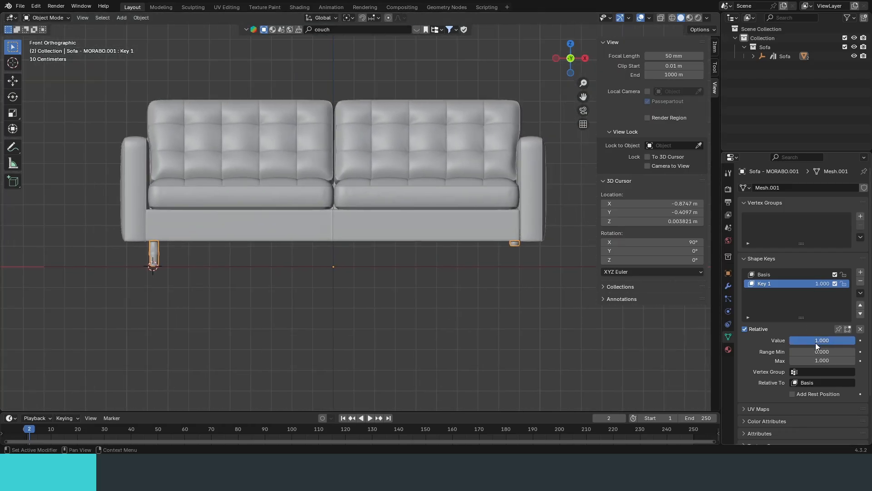
drag(815, 342, 750, 341)
Enlarge the timeline and keyframe Key 1's value at 0 on frame 15
shift+middle_drag(352, 358, 357, 330)
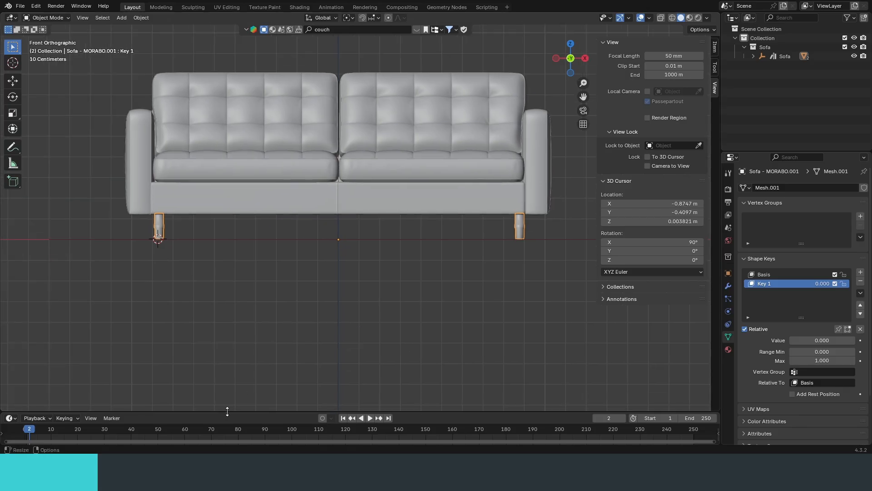
drag(226, 411, 226, 374)
middle_drag(212, 411, 289, 425)
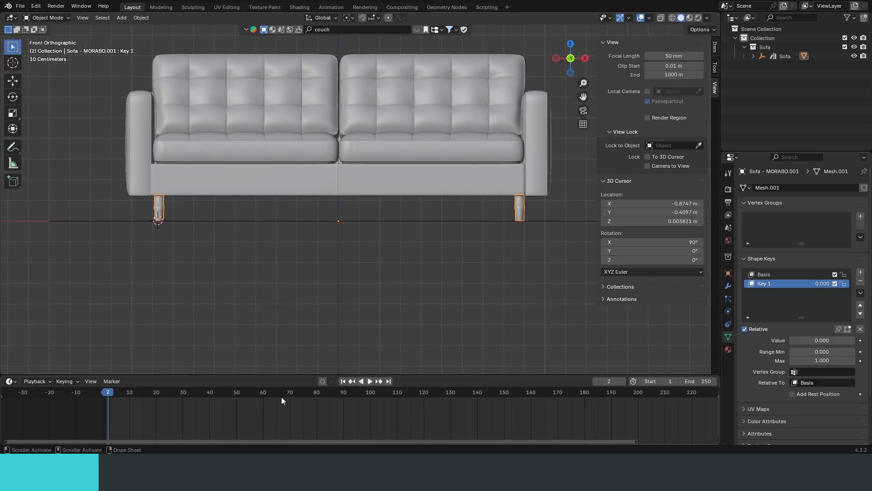
key(Home)
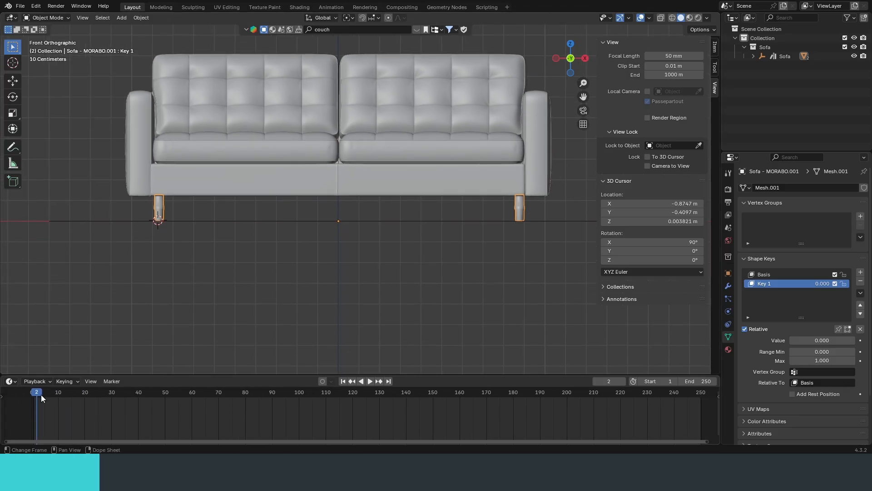
key(space)
key(space)
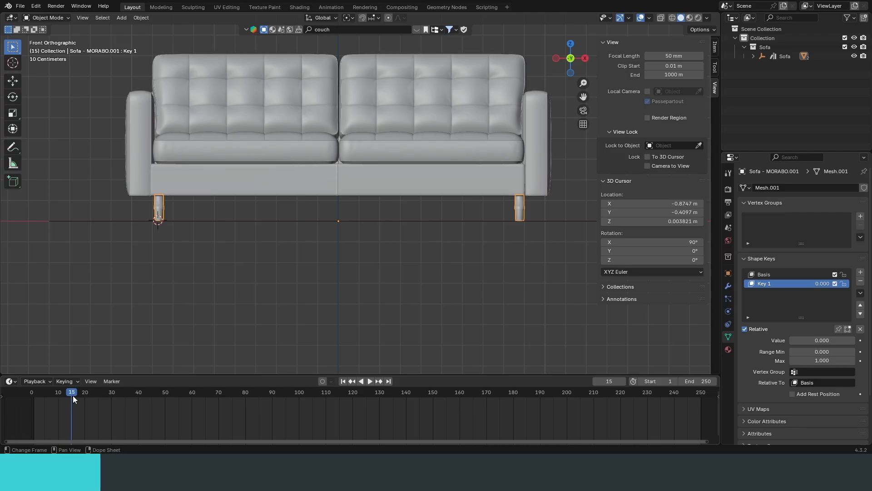
drag(202, 376, 201, 361)
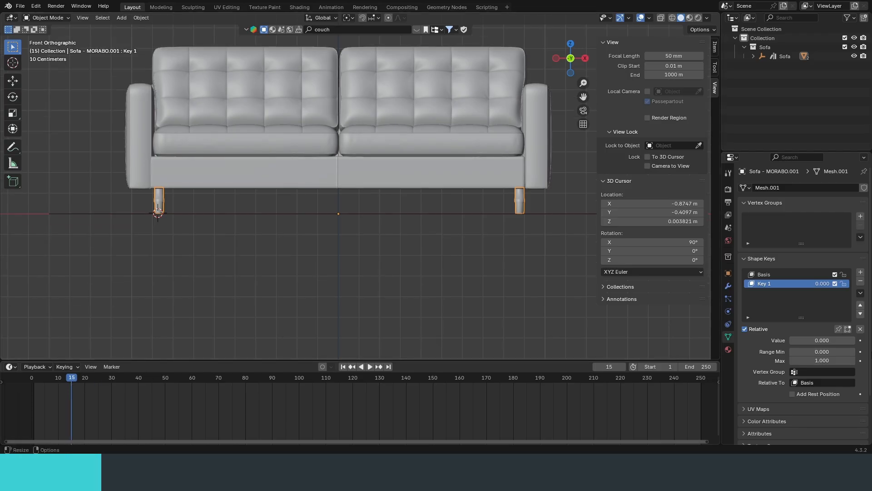
click(861, 340)
Keyframe Key 1's value at 1 on frame 25
middle_drag(71, 401, 162, 396)
ctrl+middle_drag(180, 395, 236, 395)
middle_drag(137, 396, 458, 396)
drag(226, 380, 288, 388)
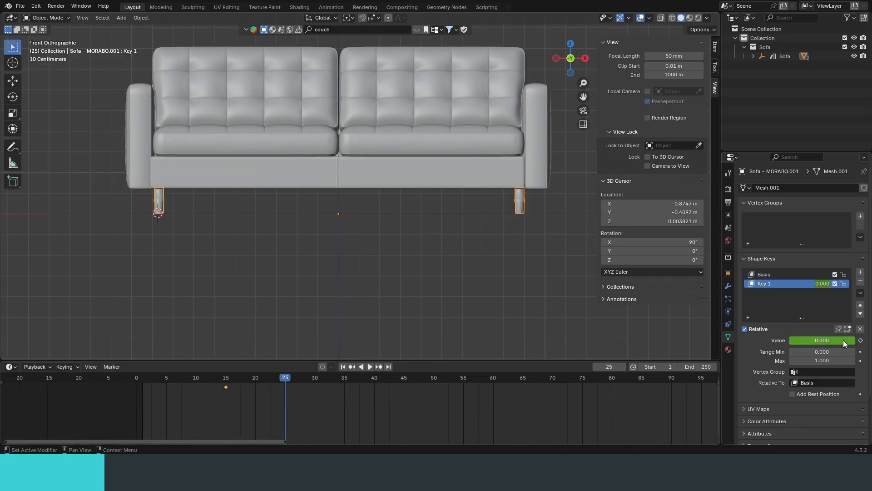
drag(826, 340, 857, 343)
click(859, 341)
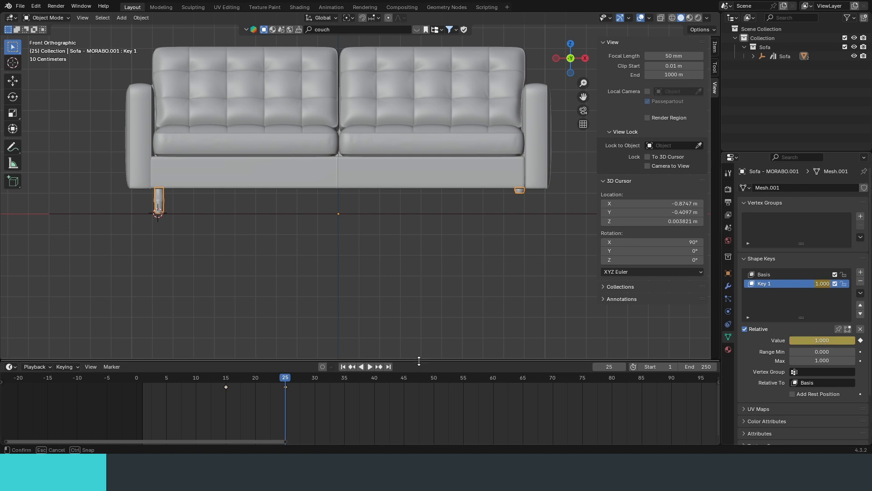
Switch the timeline to the Graph Editor, enlarge it, and frame the Key 1 curve
drag(411, 361, 399, 329)
key(ctrl+Tab)
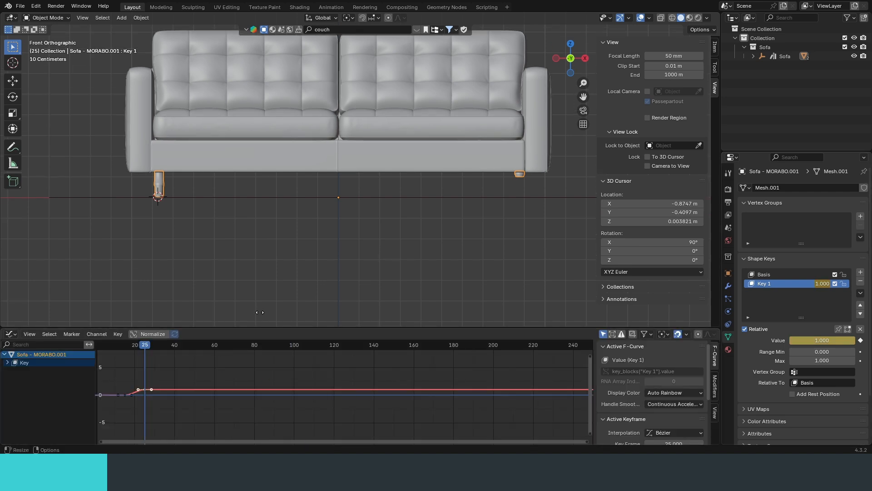
drag(246, 326, 245, 285)
key(Home)
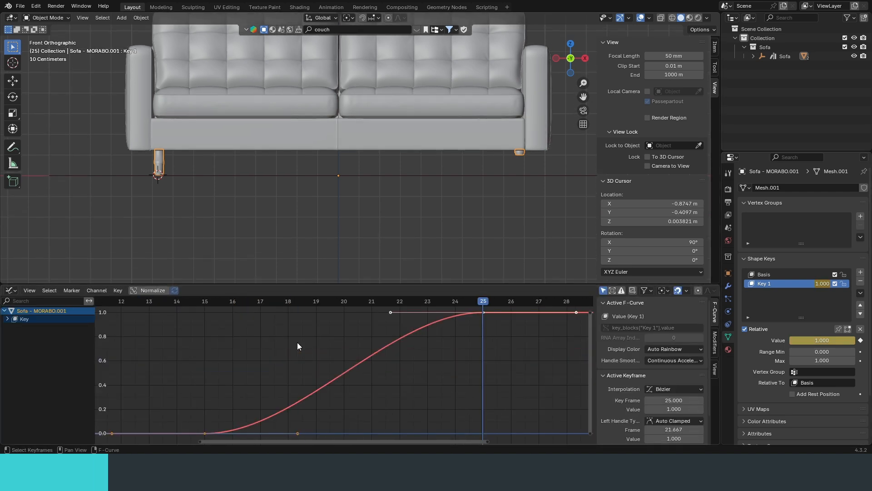
middle_drag(297, 342, 335, 384)
ctrl+middle_drag(335, 383, 361, 362)
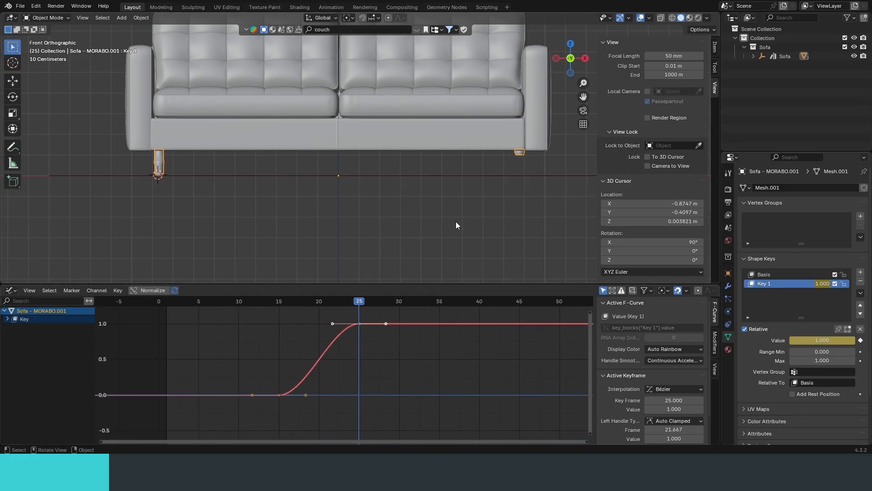
Play back the leg-collapse animation and return to the first frame
key(space)
key(space)
key(alt+a)
key(space)
key(shift+Left)
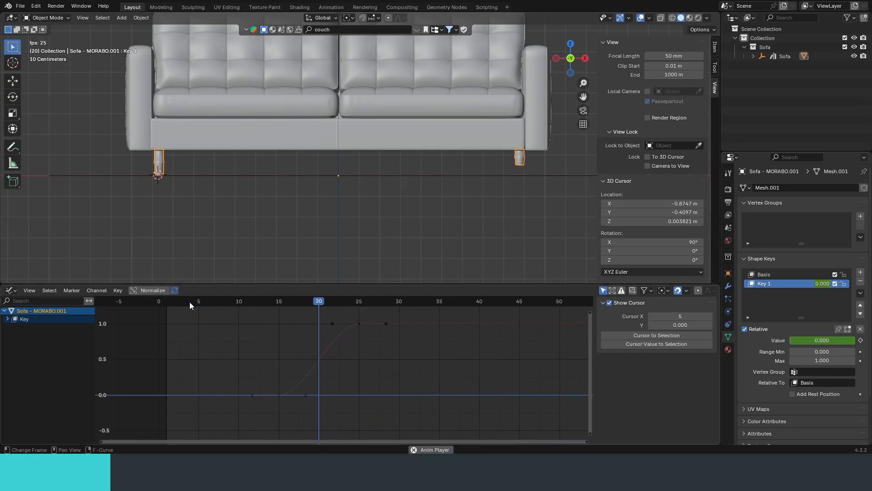
key(space)
key(shift+Left)
Select the frame 15 keyframe, lengthen its handles, and rotate them nearly flat to give the curve a slow start
shift+middle_drag(361, 205, 290, 212)
shift+middle_drag(428, 189, 339, 158)
scroll(299, 225, up, 4)
ctrl+middle_drag(294, 379, 325, 368)
drag(322, 384, 268, 427)
key(Home)
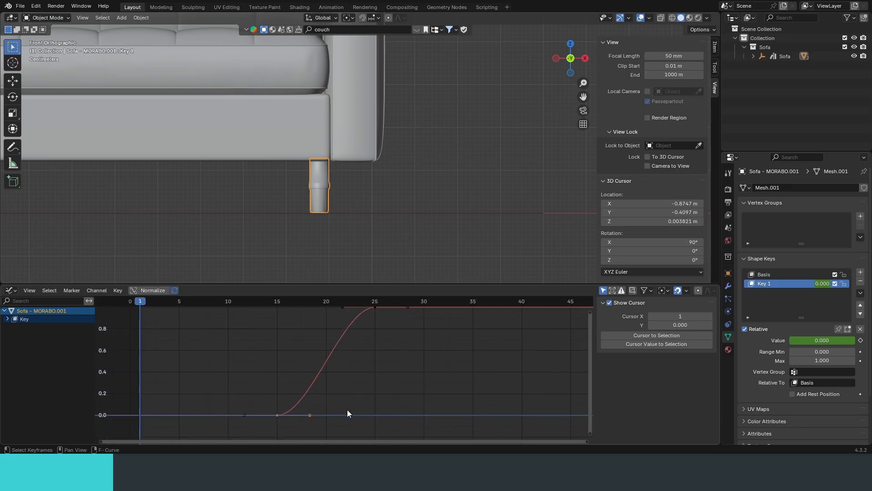
key(r)
click(296, 347)
key(s)
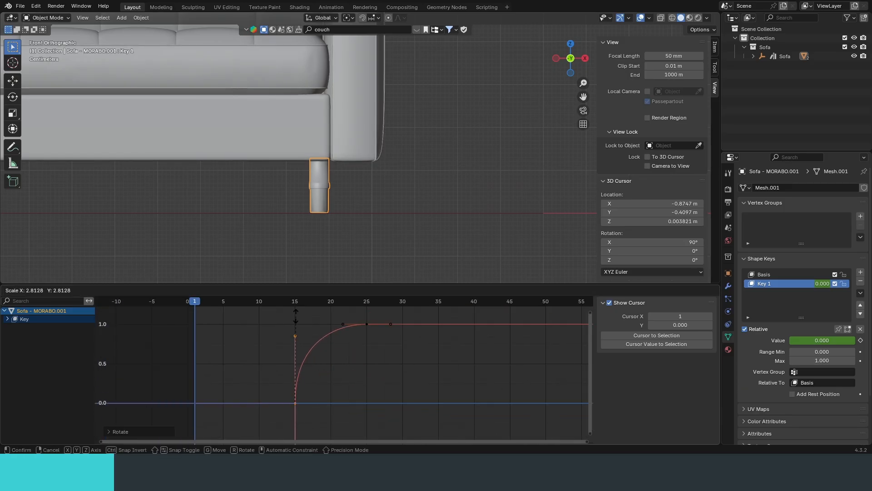
click(293, 318)
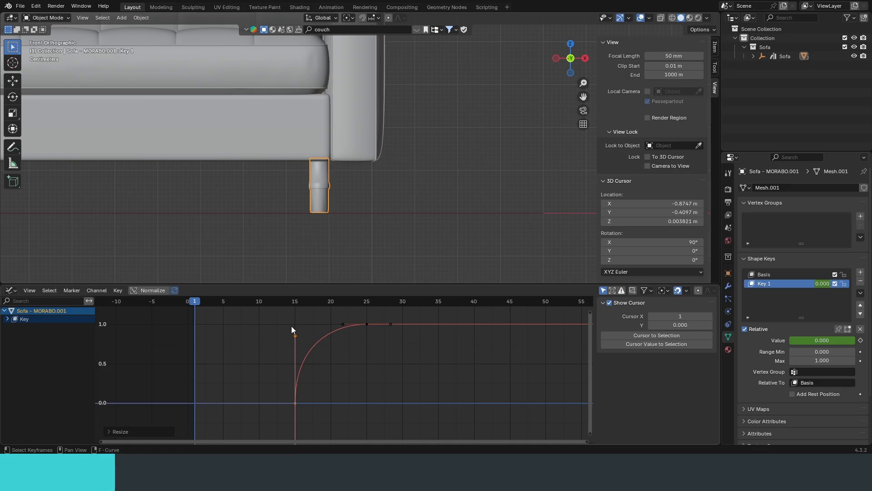
key(r)
click(362, 402)
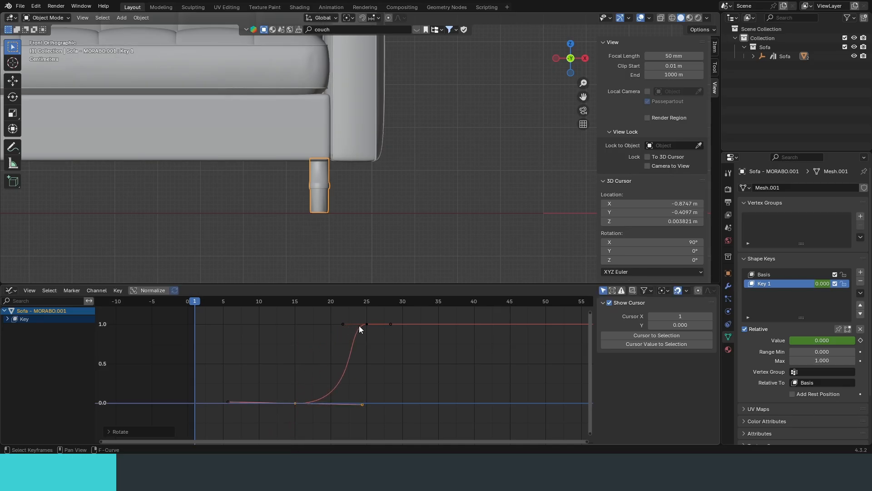
Rotate the frame 25 keyframe's handles to vertical and readjust the length and angle of the frame 15 handles
click(366, 324)
key(r)
click(407, 307)
click(362, 403)
key(s)
click(399, 394)
key(r)
click(402, 388)
Rescale the handles of the frame 15 keyframe and the frame 25 keyframe to steepen the end of the curve
middle_drag(382, 340, 377, 364)
drag(381, 360, 324, 421)
key(s)
click(357, 412)
key(s)
click(382, 412)
drag(384, 404, 363, 369)
key(s)
click(393, 366)
Show the whole sofa and play back the leg animation with the revised curve
key(Home)
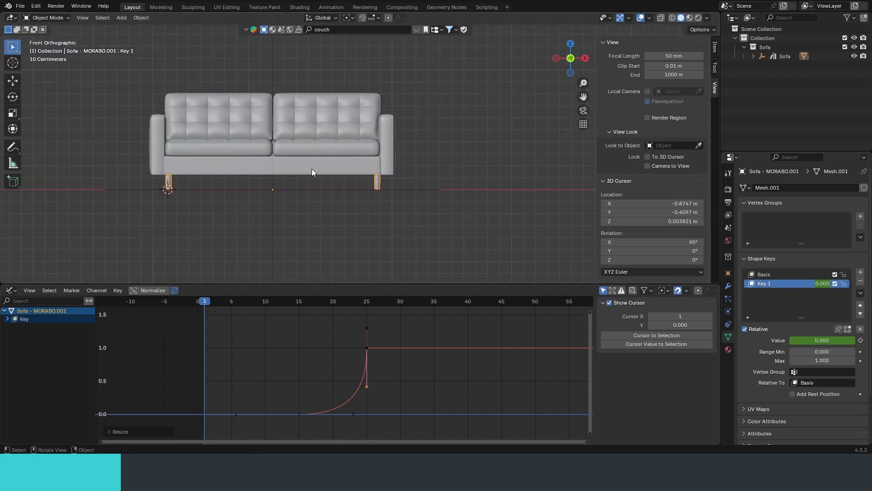
key(space)
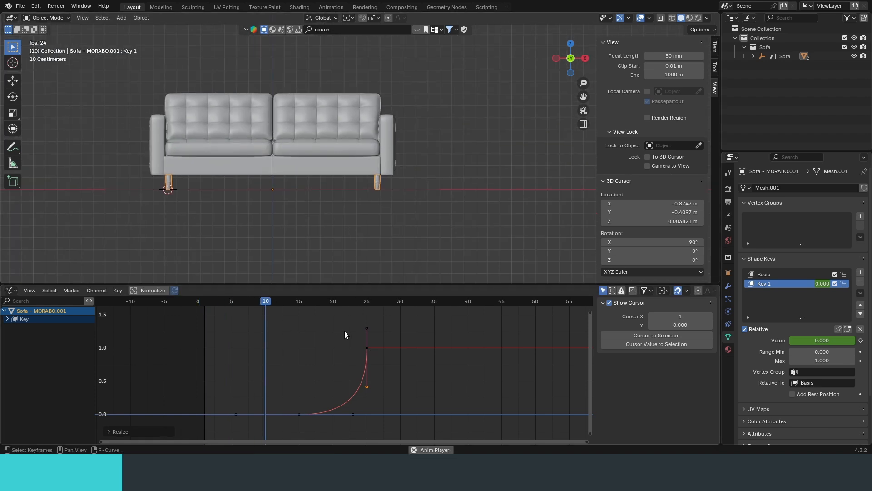
drag(322, 301, 341, 346)
Rescale the lower handle of the frame 25 keyframe and tilt it slightly off vertical
key(Home)
key(s)
click(423, 385)
key(s)
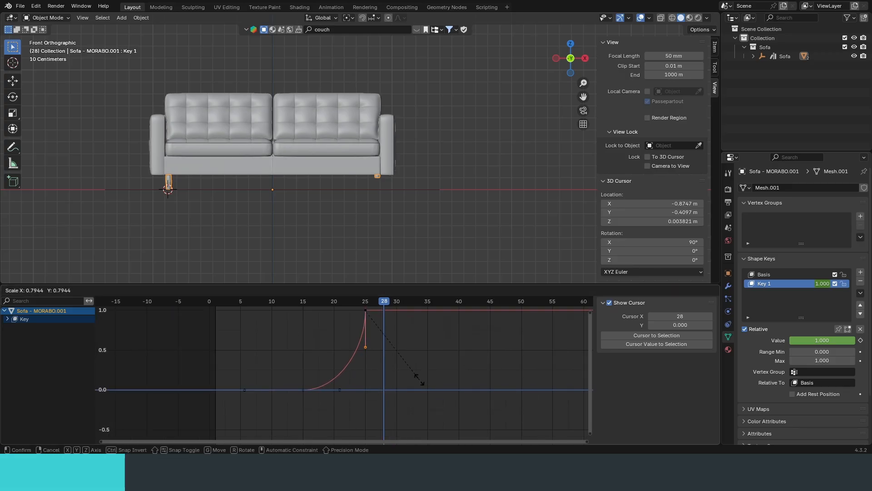
click(415, 377)
key(r)
click(421, 375)
Rotate the right handle of the frame 15 keyframe slightly and play back the leg animation
drag(364, 404, 331, 411)
key(r)
click(422, 394)
click(237, 301)
key(space)
key(space)
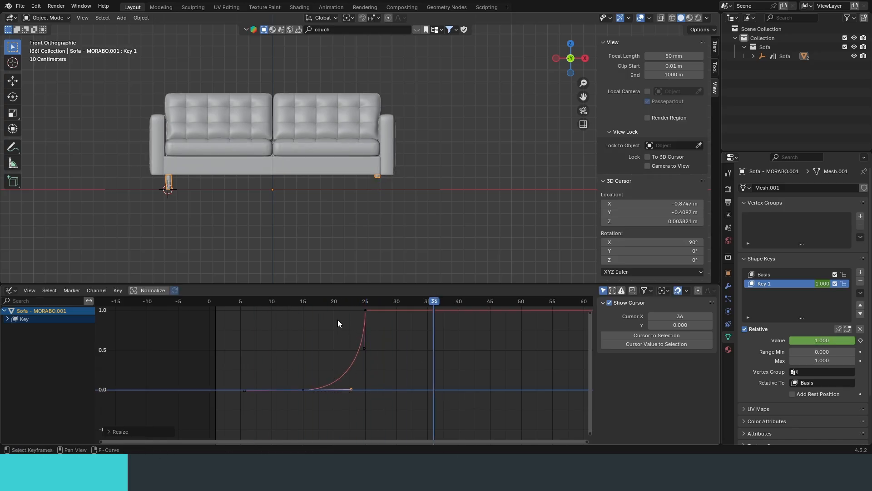
key(space)
key(space)
Move the final shape key keyframe along the time axis from frame 25 to frame 23
drag(407, 335, 339, 307)
key(g)
key(x)
click(355, 337)
Shorten the right handle of the frame 15 keyframe, lengthen the lower handle of the frame 23 keyframe, and play back the result
drag(388, 376, 324, 414)
key(s)
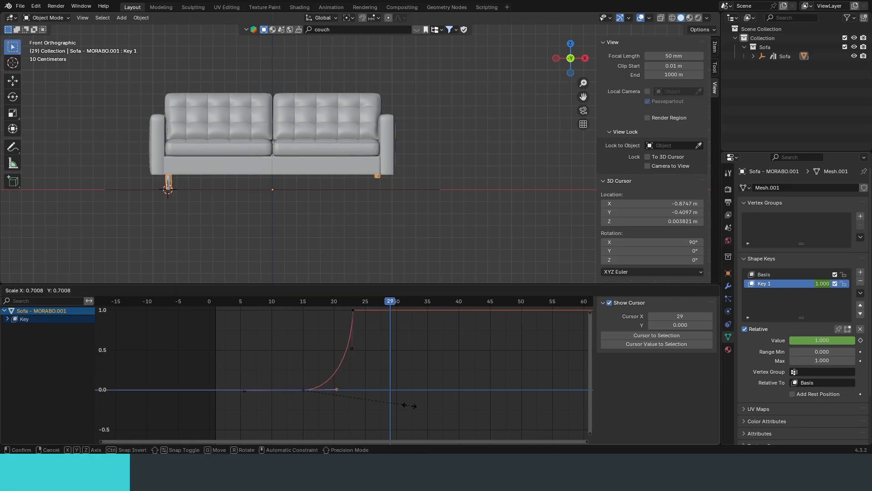
click(400, 402)
drag(372, 372, 338, 338)
key(s)
click(370, 387)
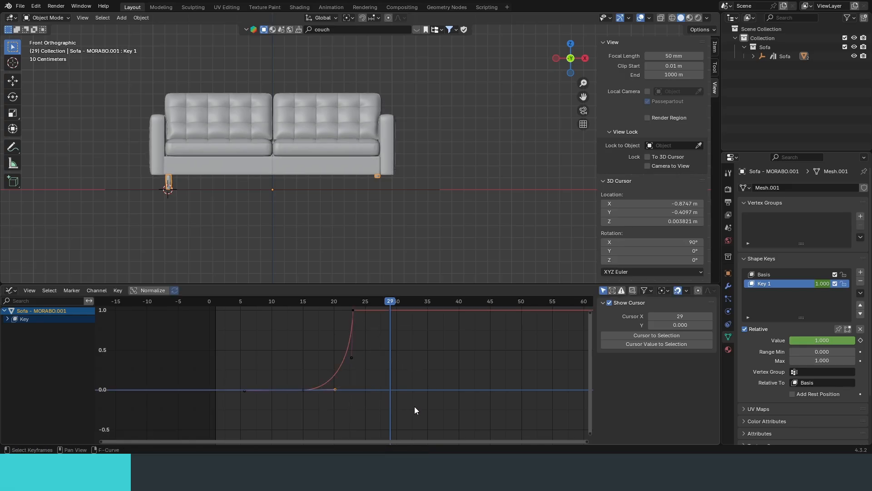
ctrl+middle_drag(427, 405, 348, 327)
key(space)
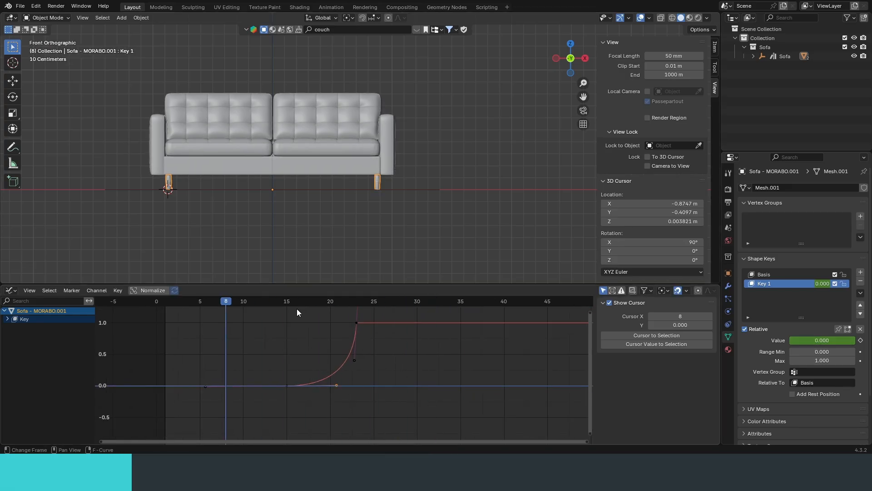
key(space)
Rescale the frame 15 keyframe's right handle, tilt it upward for a quicker start, and play back the animation
scroll(374, 249, up, 2)
key(s)
click(399, 398)
key(r)
click(394, 380)
ctrl+middle_drag(392, 382, 374, 358)
key(s)
click(371, 370)
key(r)
click(413, 357)
click(232, 302)
key(space)
key(space)
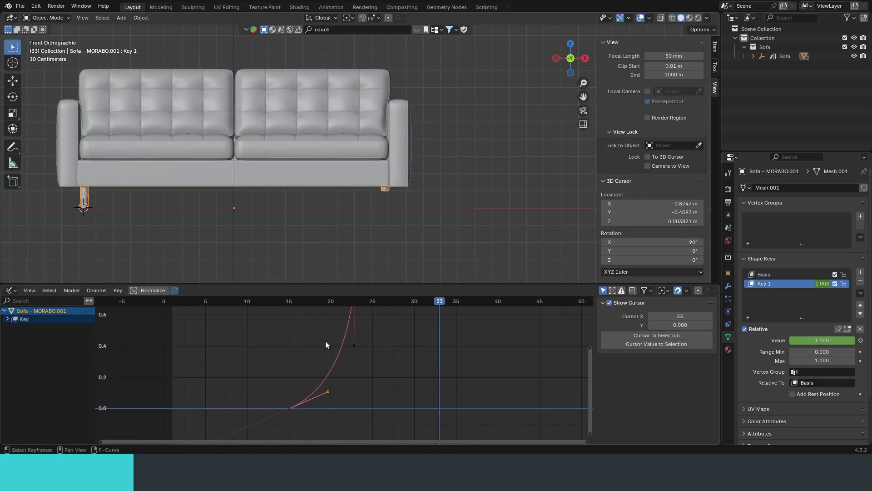
Readjust the angle of the frame 15 keyframe's right handle and play the collapse again
drag(248, 302, 264, 318)
key(r)
click(346, 377)
key(space)
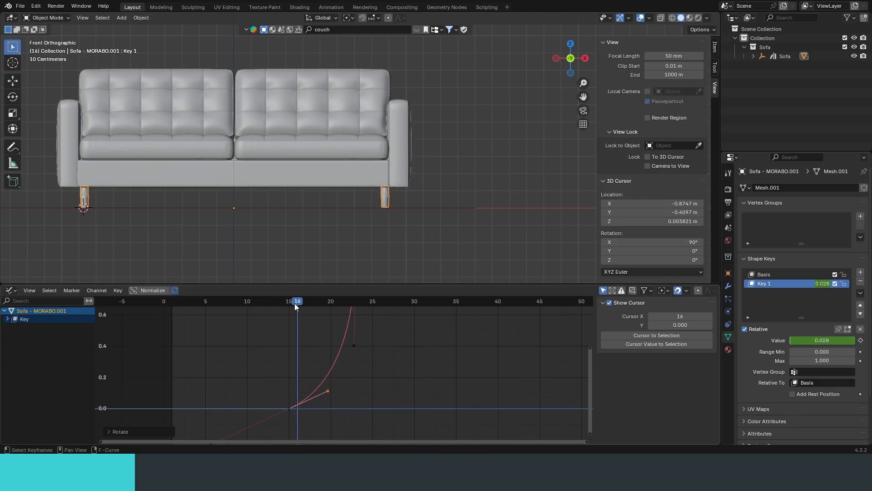
key(space)
Lower the tilt of the frame 15 handle, tilt the frame 23 keyframe's lower handle, and play back the leg motion
middle_drag(356, 352, 374, 375)
click(369, 380)
key(r)
click(367, 389)
key(r)
click(443, 406)
click(353, 371)
key(r)
click(395, 370)
click(311, 304)
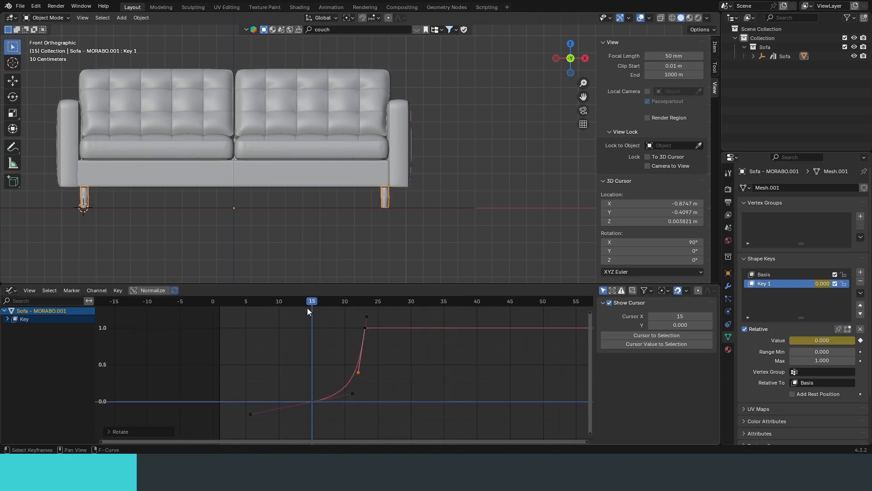
key(space)
key(space)
Rotate the frame 15 keyframe's right handle nearly flat, shorten it slightly, and preview the leg motion
click(273, 302)
drag(370, 390, 343, 401)
key(r)
key(s)
click(408, 400)
key(r)
click(391, 385)
key(space)
key(space)
key(r)
key(s)
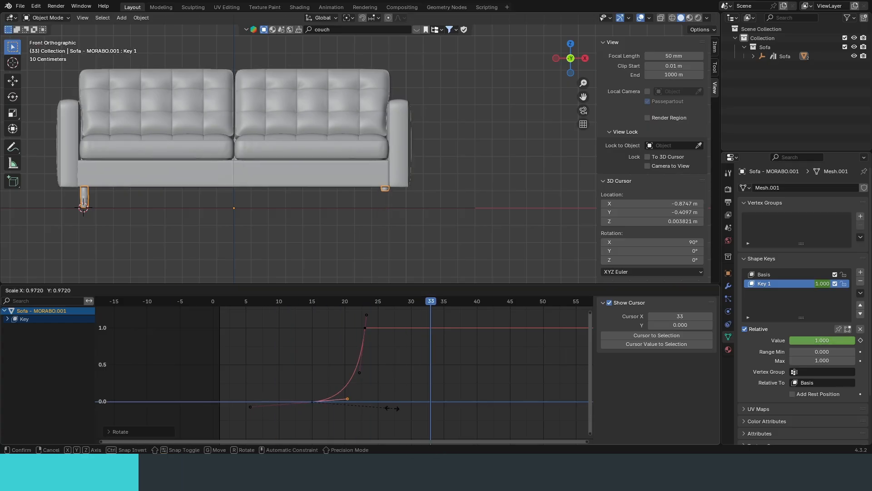
click(391, 407)
Shift the end keyframe of the leg collapse to frame 24 and play back the new timing
drag(379, 340, 352, 319)
key(g)
key(x)
click(299, 302)
key(space)
key(space)
click(325, 318)
click(266, 303)
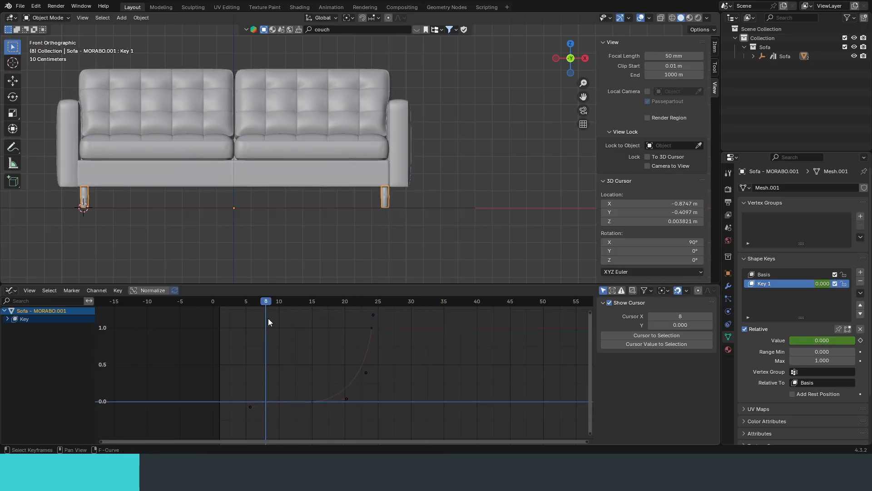
key(space)
key(space)
Scrub the leg collapse to frame 30 and examine the sofa in perspective and front view
ctrl+middle_drag(376, 357, 394, 364)
mouse_move(395, 364)
middle_down()
mouse_move(417, 370)
mouse_move(397, 361)
middle_up()
ctrl+middle_drag(397, 362, 393, 374)
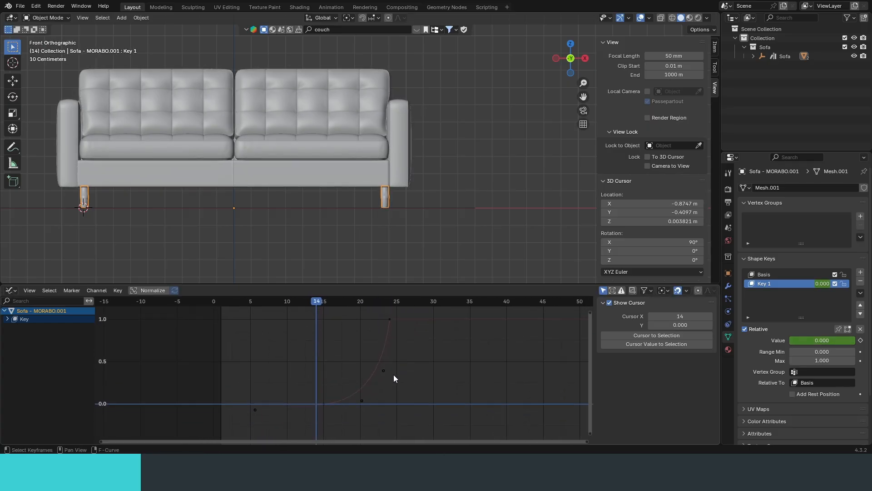
middle_drag(339, 326, 323, 344)
drag(301, 306, 382, 312)
drag(391, 323, 404, 323)
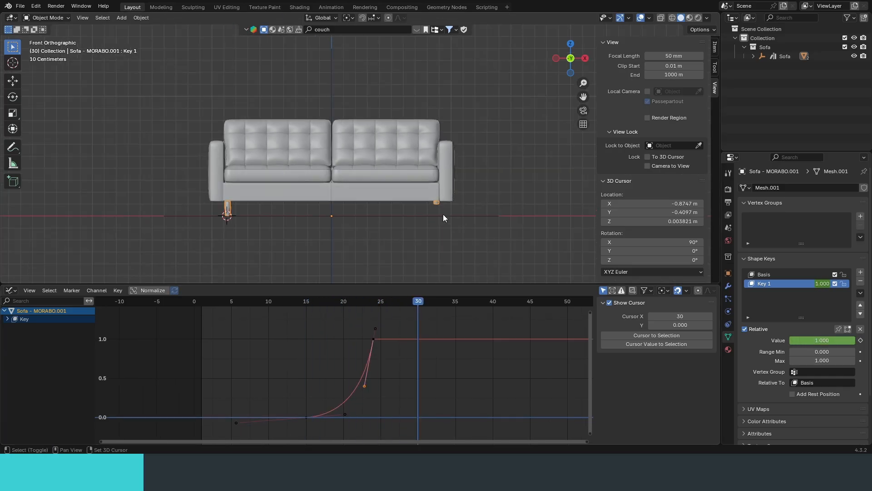
scroll(374, 179, up, 3)
shift+middle_drag(375, 180, 469, 126)
scroll(259, 207, down, 3)
shift+middle_drag(260, 206, 346, 228)
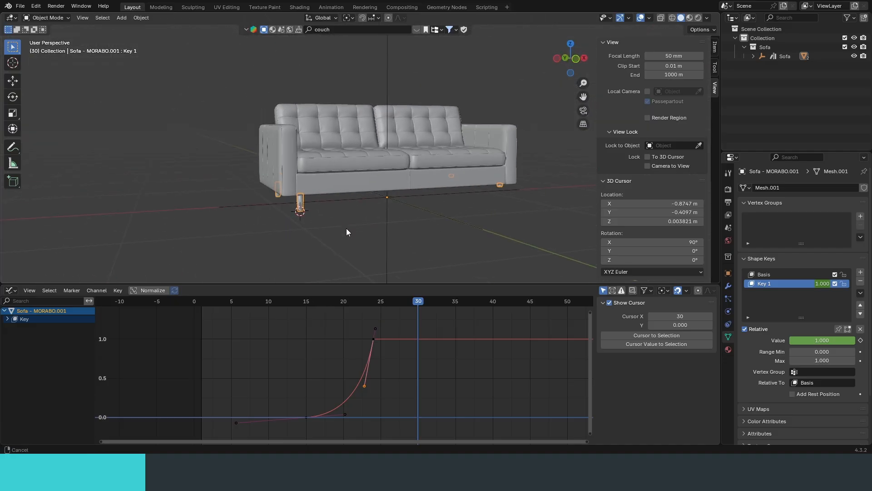
key(KP_1)
shift+middle_drag(338, 182, 293, 185)
scroll(274, 161, up, 1)
scroll(273, 160, up, 1)
shift+middle_drag(368, 155, 304, 170)
shift+middle_drag(462, 150, 504, 133)
Add a sphere empty at the 3D cursor, at the base of the sofa's front left leg
click(421, 137)
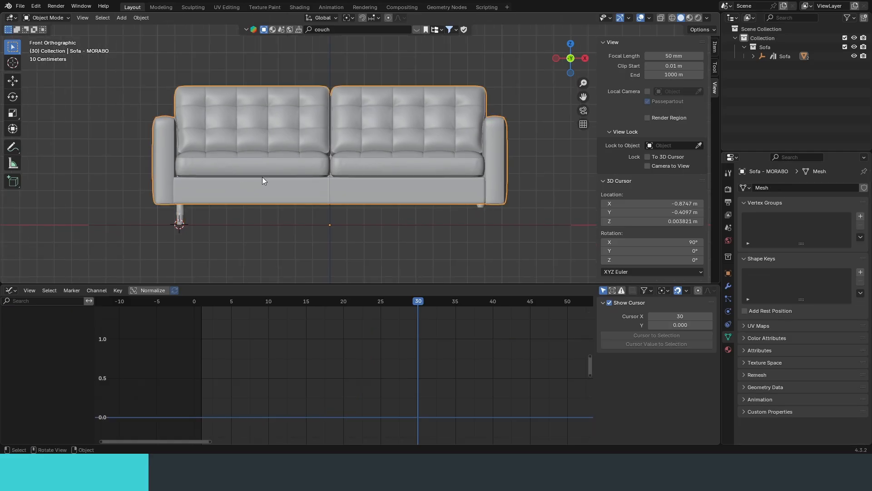
shift+middle_drag(263, 179, 272, 168)
key(shift+a)
key(Escape)
key(shift+a)
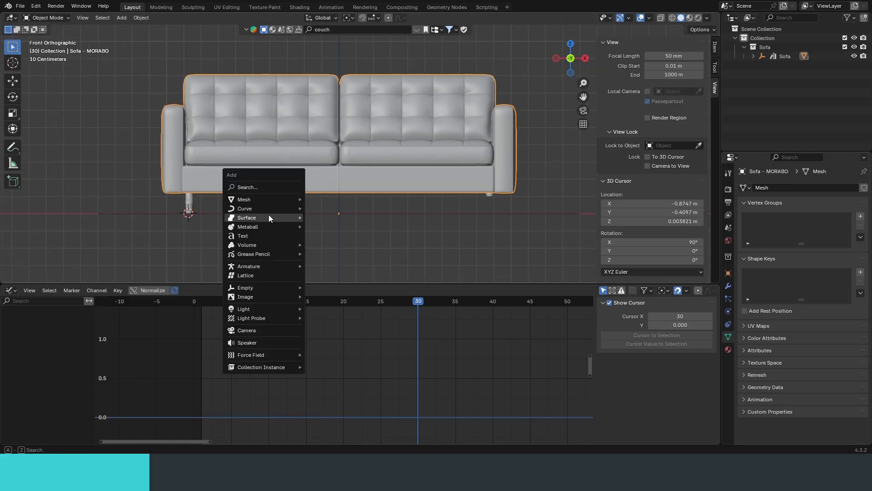
mouse_move(260, 268)
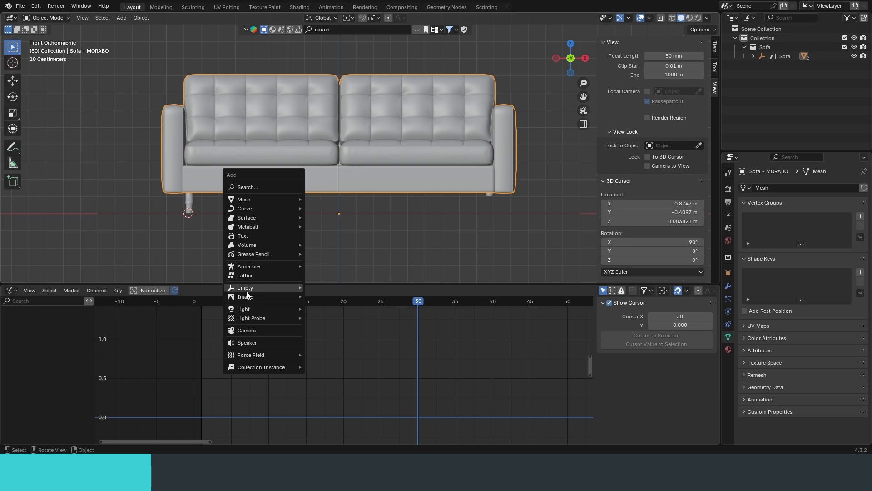
mouse_move(247, 293)
click(329, 337)
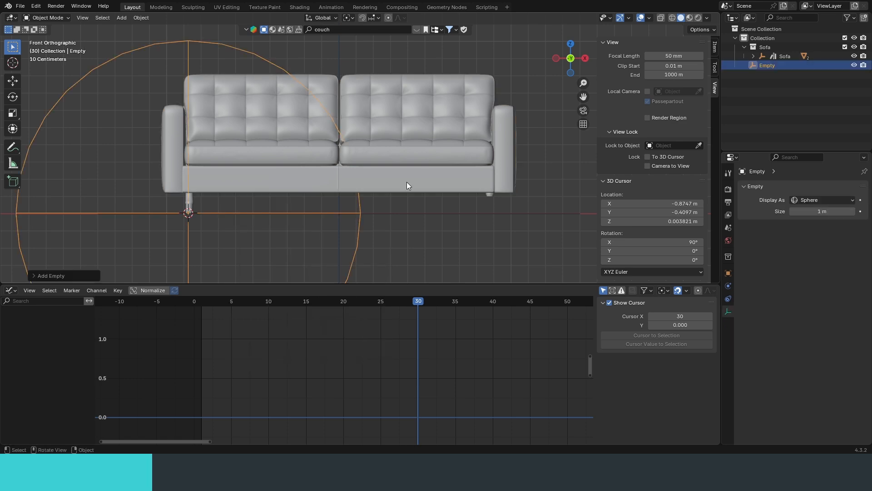
Scale the sphere empty down to about 0.177 so it fits around the front left leg
scroll(382, 158, down, 1)
middle_drag(324, 163, 369, 146)
key(s)
click(234, 166)
middle_drag(235, 166, 395, 163)
key(KP_1)
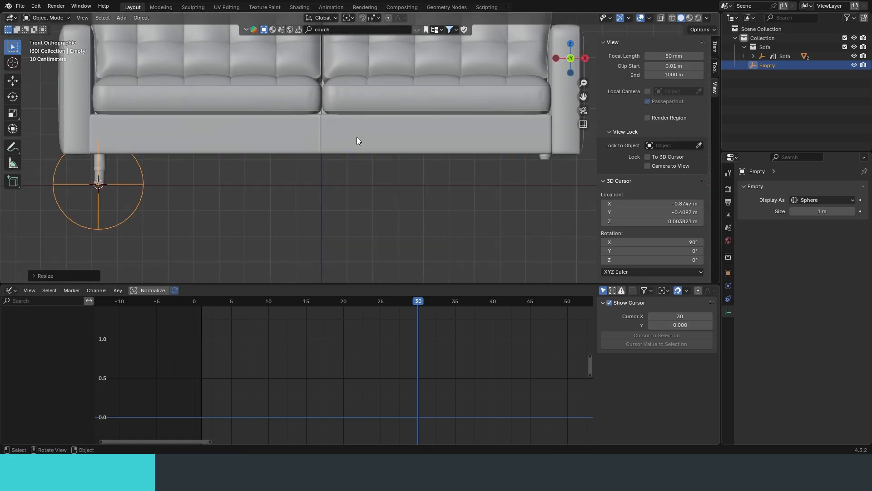
Delete the original plain-axes Sofa empty that parents the couch parts
scroll(356, 138, down, 4)
scroll(347, 155, up, 1)
click(352, 191)
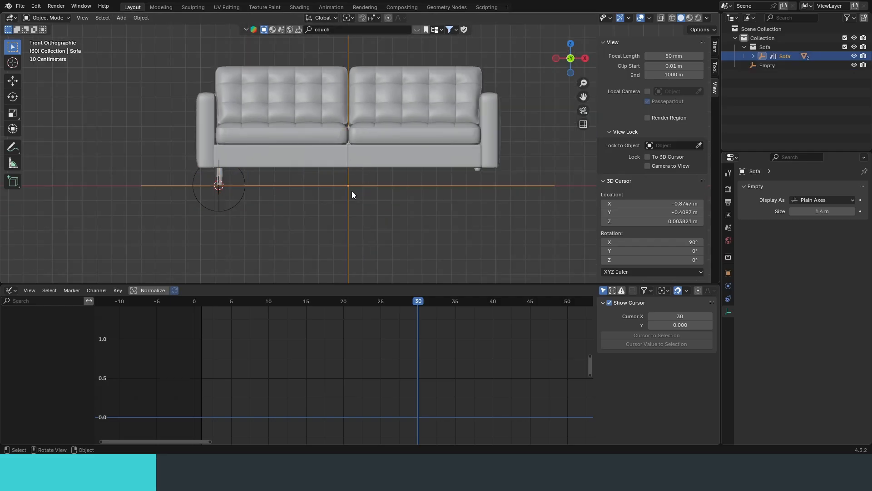
middle_drag(352, 191, 355, 208)
key(x)
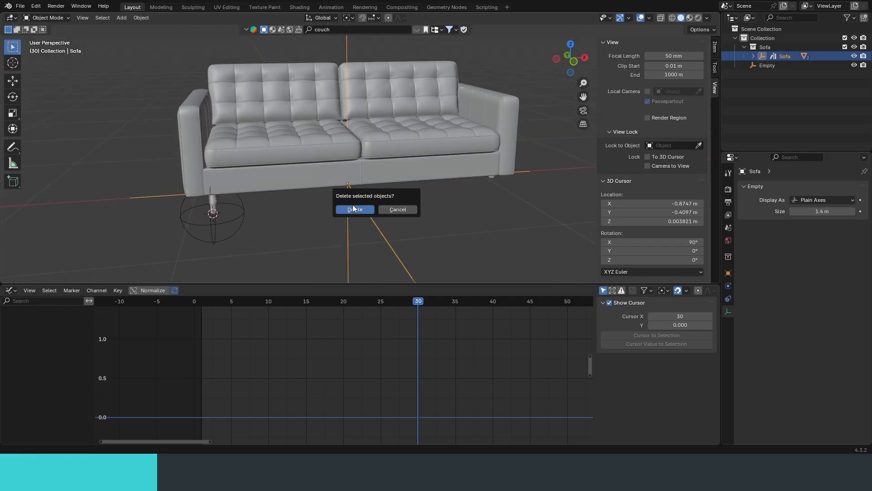
click(353, 206)
middle_drag(353, 202, 353, 147)
Give the sofa body a Child Of constraint targeting the sphere empty and test it by temporarily moving the empty
click(354, 147)
click(728, 324)
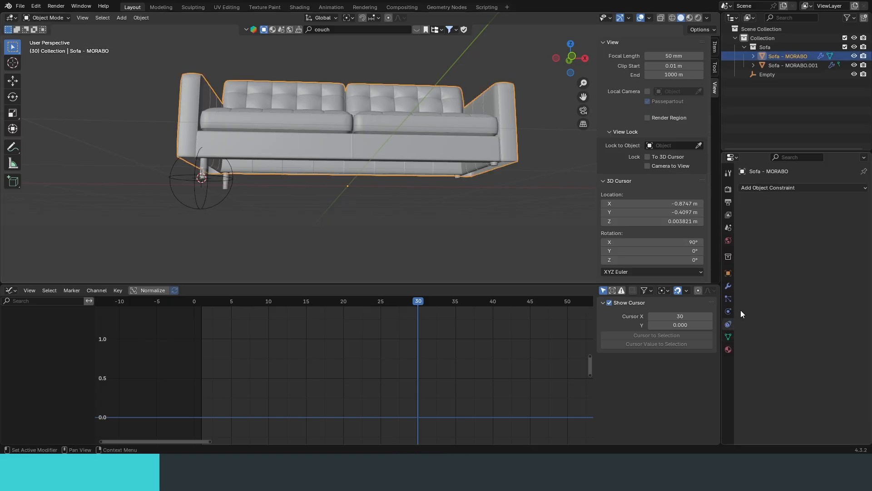
click(793, 188)
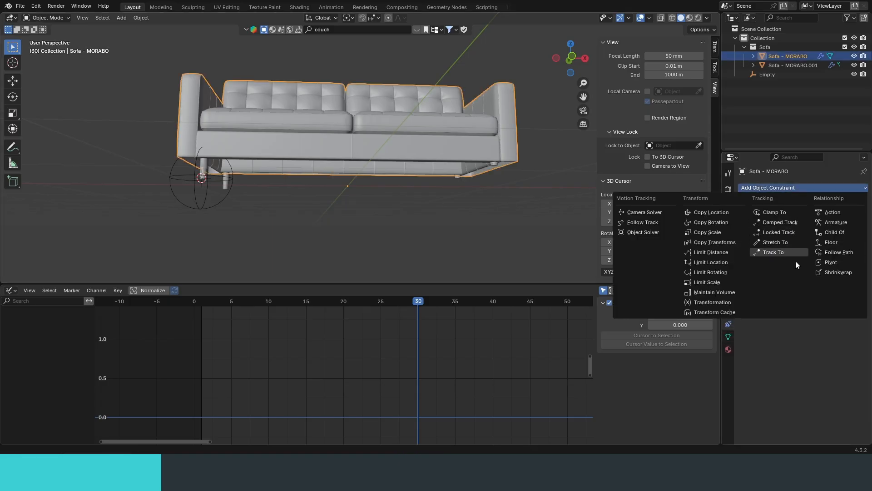
click(834, 232)
click(850, 217)
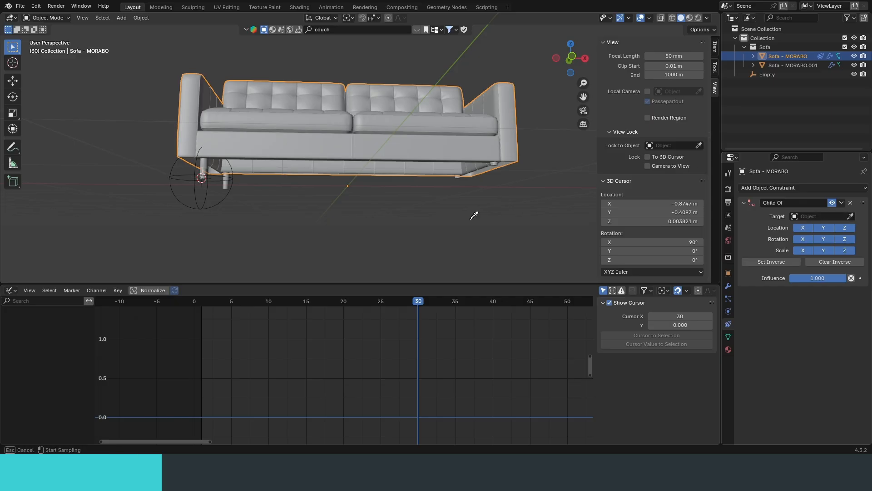
click(178, 193)
click(176, 194)
key(g)
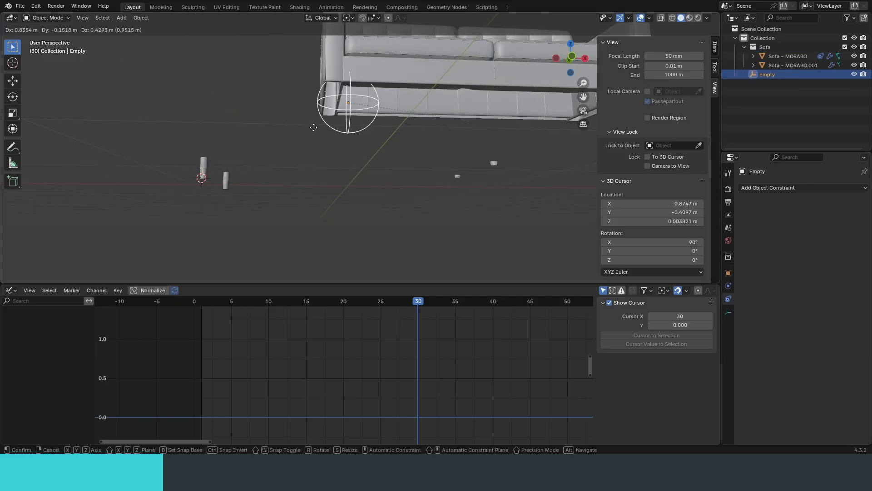
right_click(308, 134)
Give the sofa legs a Child Of constraint targeting the sphere empty
key(KP_1)
scroll(236, 176, up, 3)
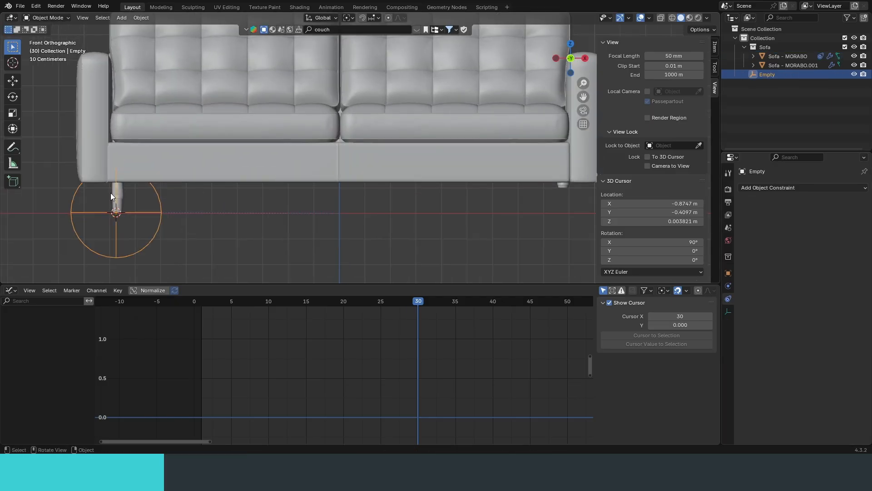
click(122, 188)
click(816, 187)
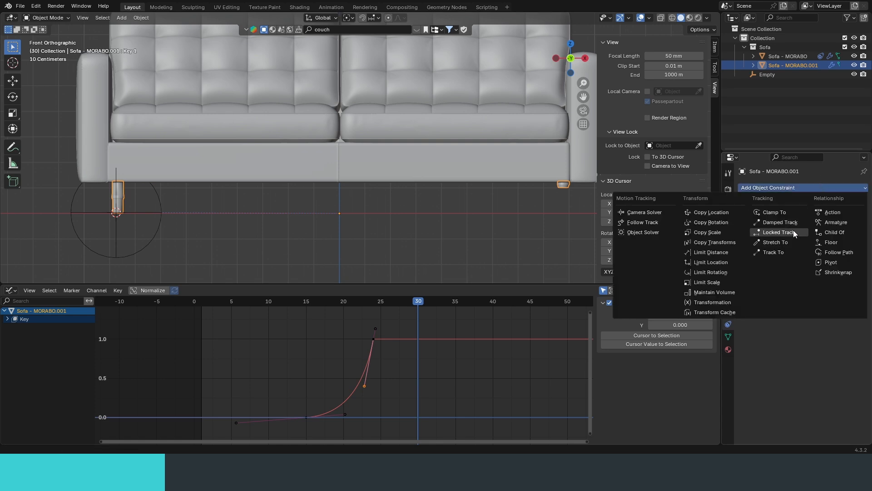
click(833, 232)
click(851, 216)
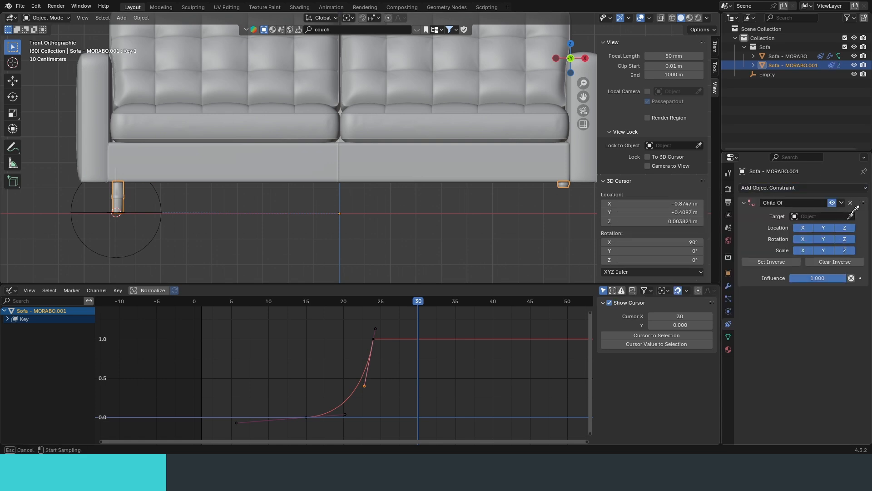
click(75, 195)
Keyframe the sphere empty's X, Y and Z rotation at 0° on frame 24
drag(399, 307, 370, 311)
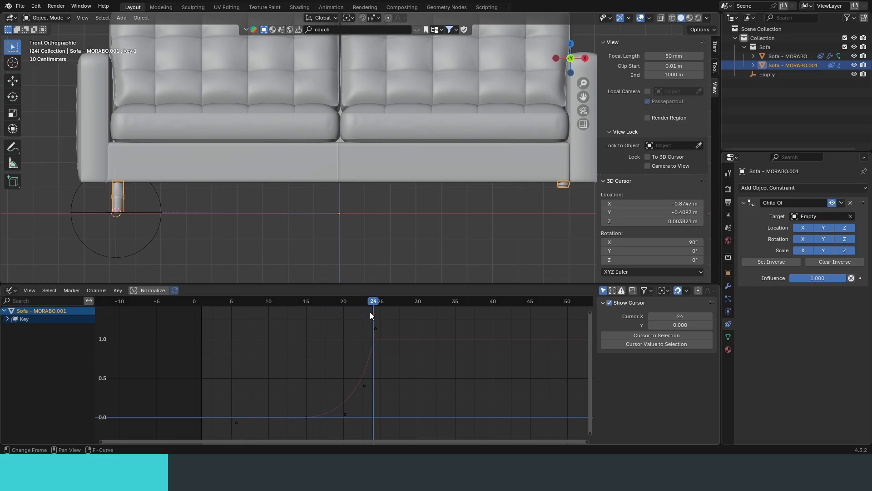
click(158, 232)
key(r)
click(219, 213)
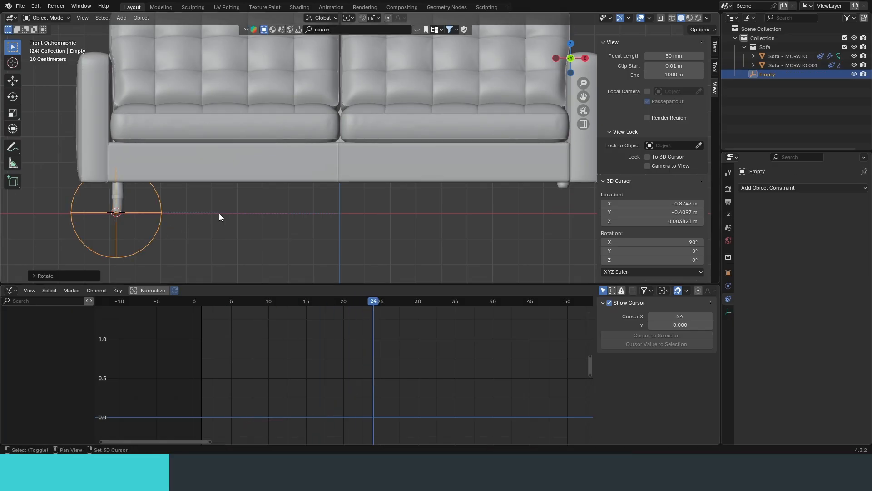
click(728, 273)
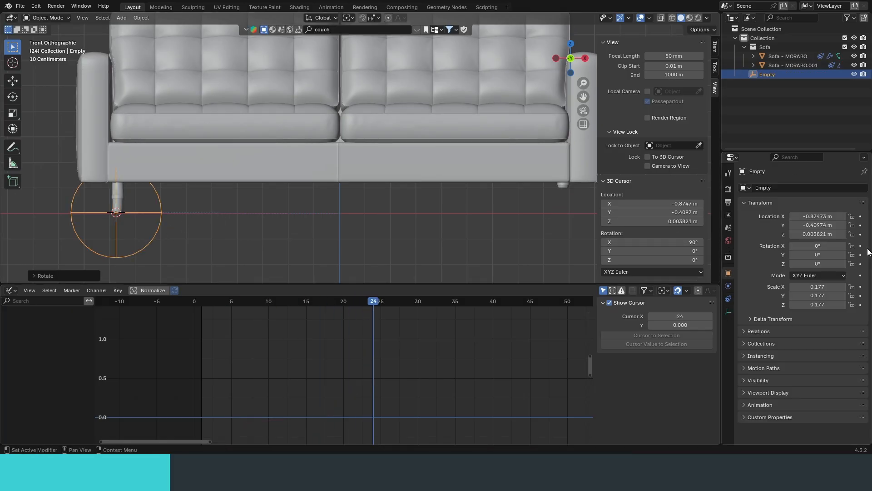
drag(861, 246, 860, 264)
At frame 40, rotate the sphere empty to about -9° around Y so the whole sofa tilts
ctrl+middle_drag(506, 320, 366, 322)
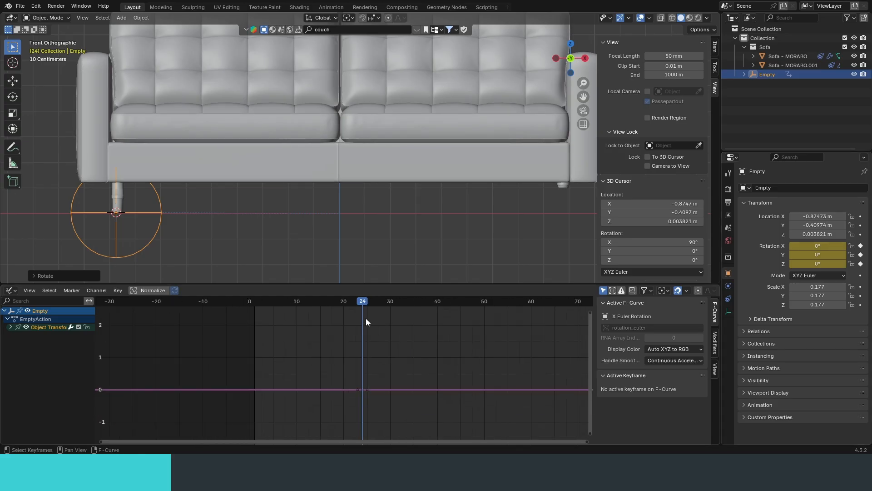
drag(366, 318, 438, 312)
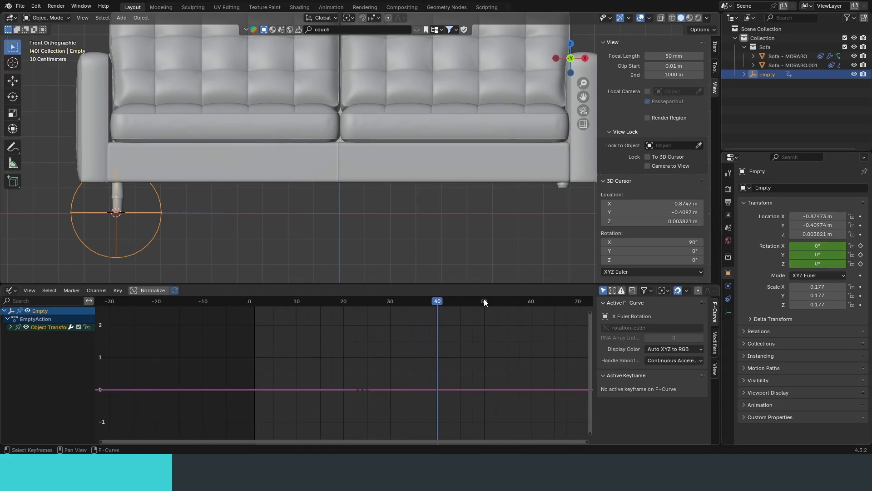
scroll(309, 208, down, 5)
scroll(427, 173, up, 2)
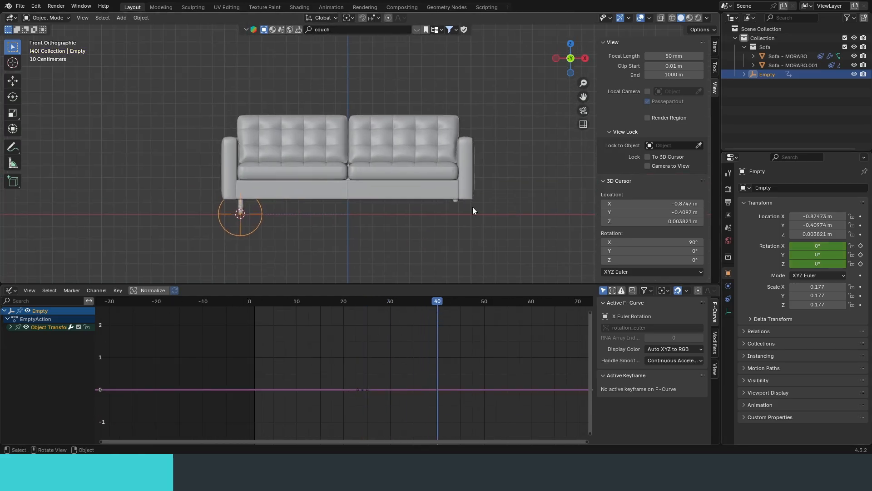
key(r)
key(Escape)
key(r)
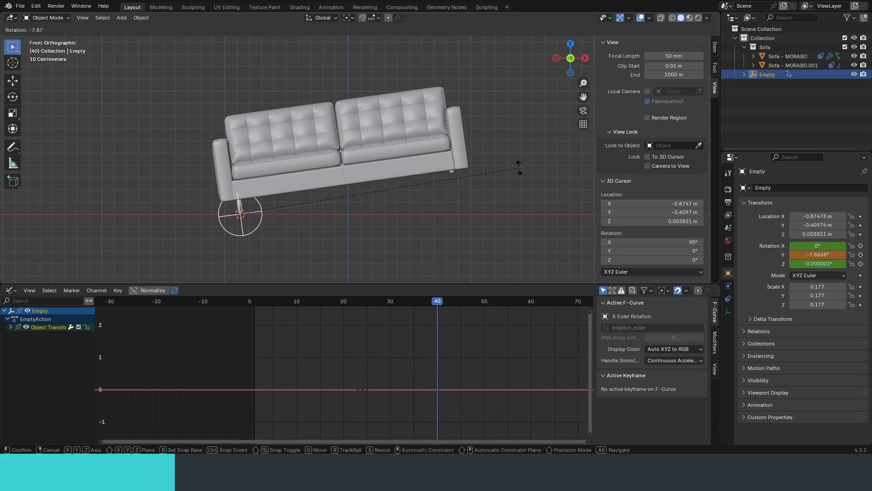
click(520, 165)
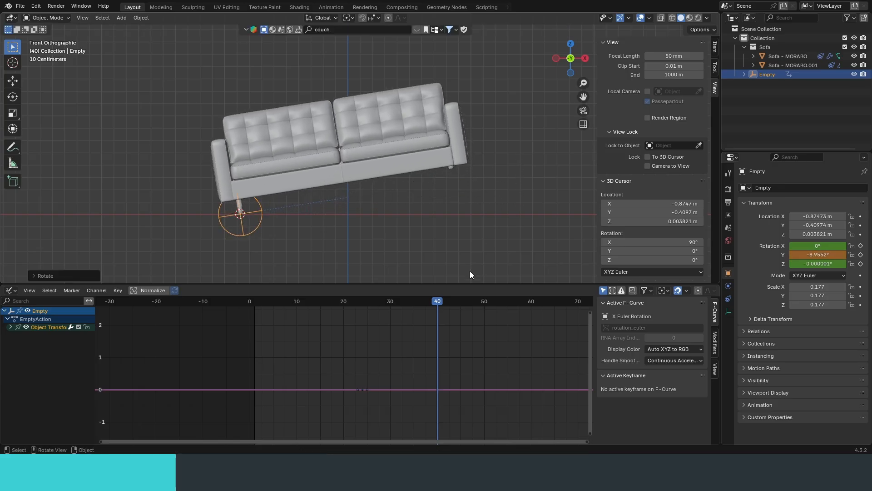
Keyframe the sphere empty's X, Y and Z rotation at frame 40 and frame the resulting curves in the graph editor
drag(469, 284, 470, 221)
click(861, 254)
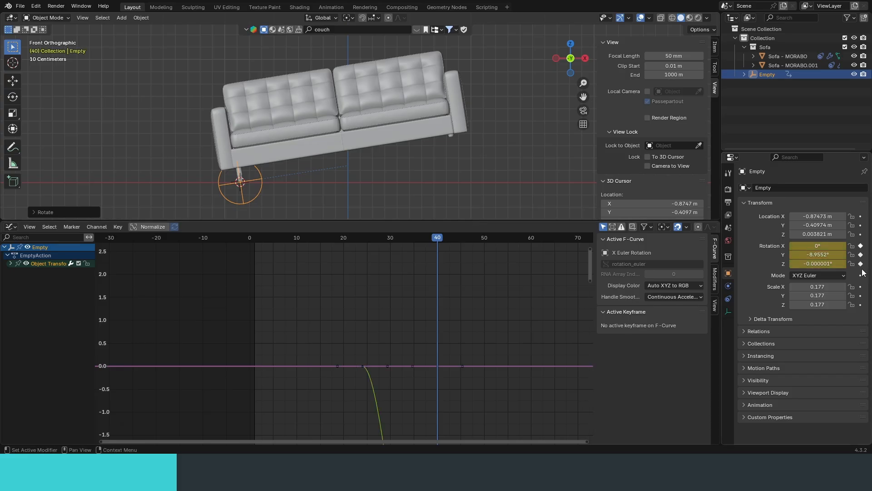
key(Home)
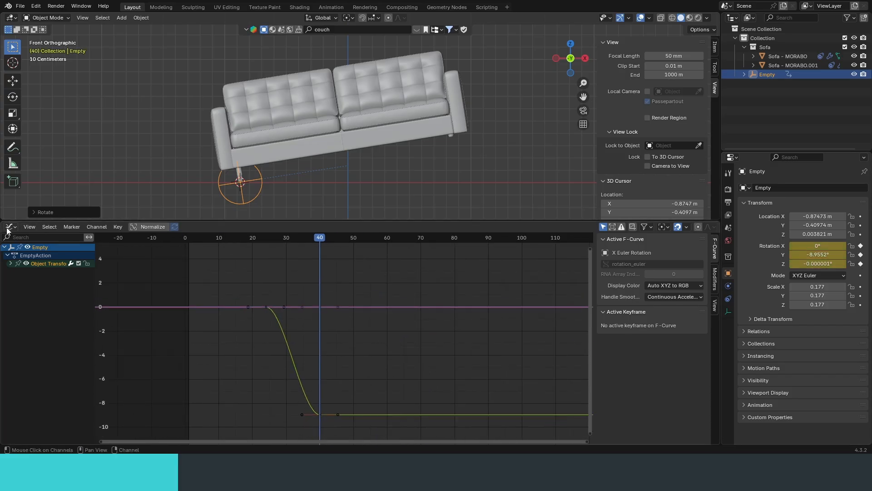
click(7, 229)
click(115, 257)
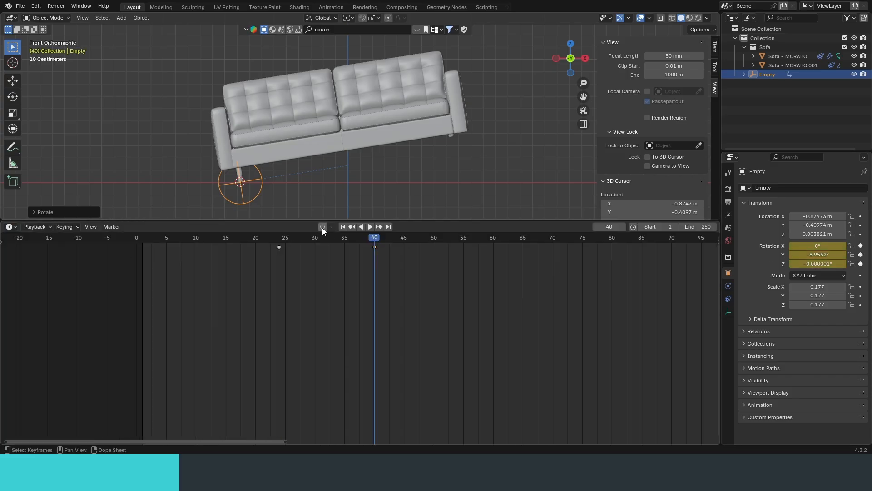
key(ctrl+Tab)
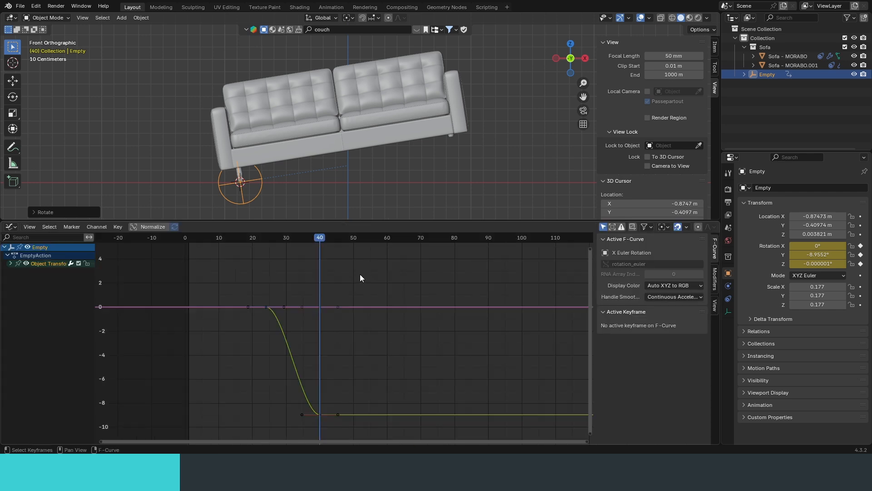
key(Home)
Duplicate the empty's frame 24 rotation keyframes along the time axis to frame 55
drag(306, 236, 361, 267)
drag(252, 308, 238, 341)
key(shift+d)
key(x)
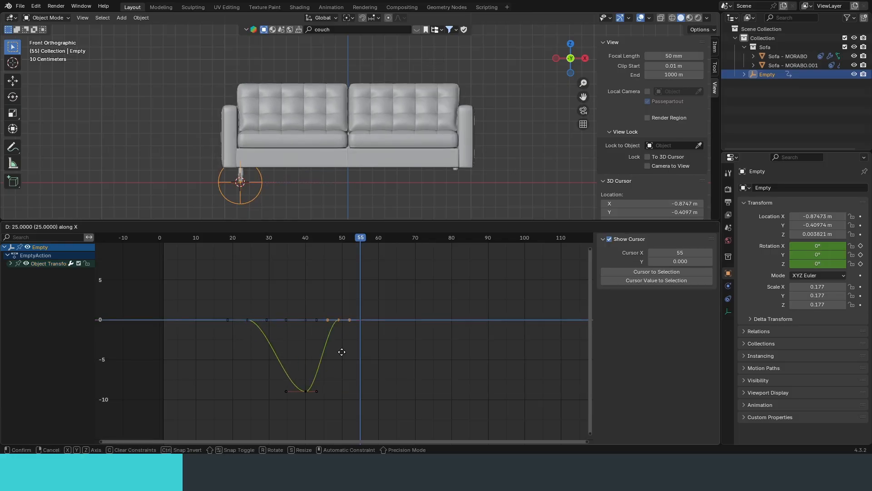
click(342, 351)
Play and scrub the animation to review the sofa's tilt and return between frames 24 and 55
ctrl+middle_drag(351, 359, 358, 349)
click(234, 241)
click(188, 241)
key(space)
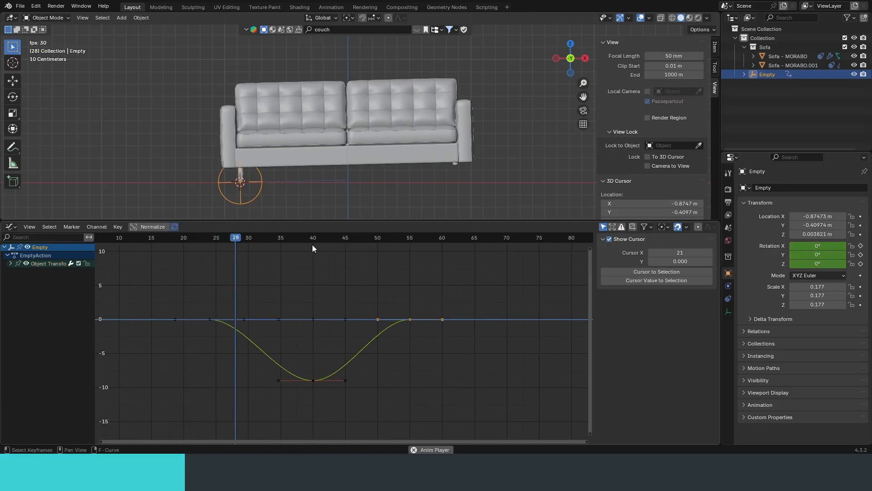
key(Escape)
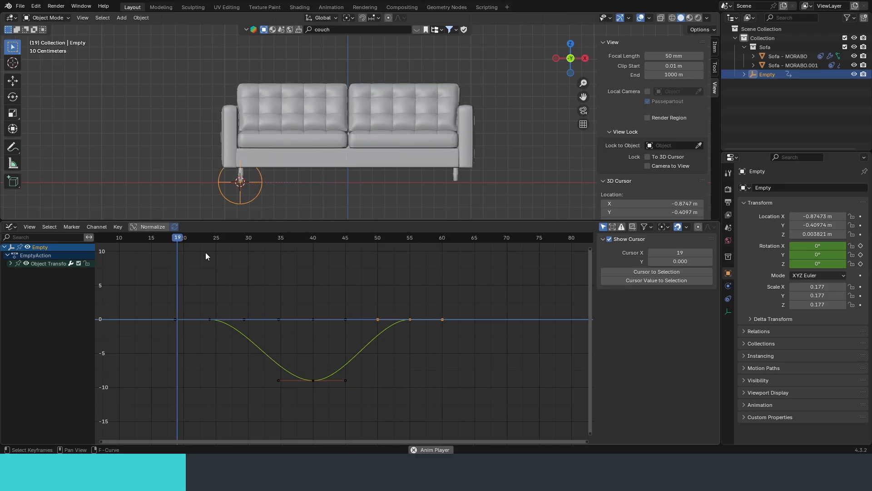
key(space)
drag(307, 240, 382, 272)
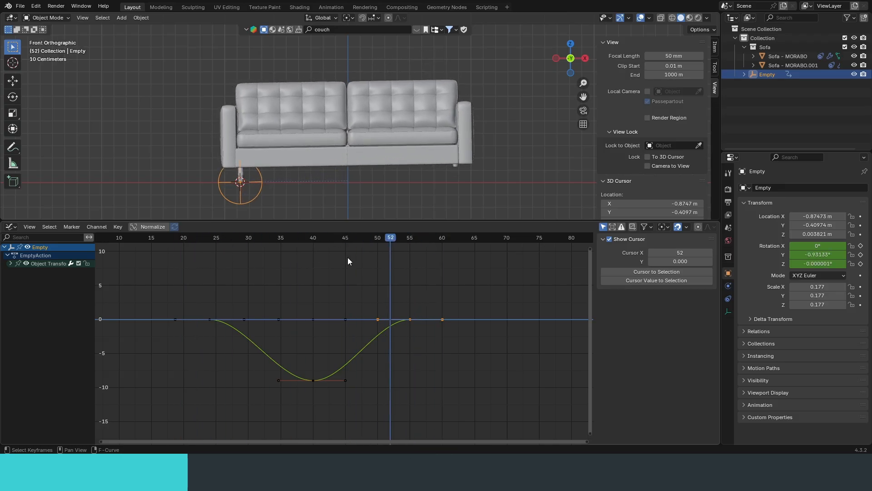
ctrl+middle_drag(348, 257, 363, 271)
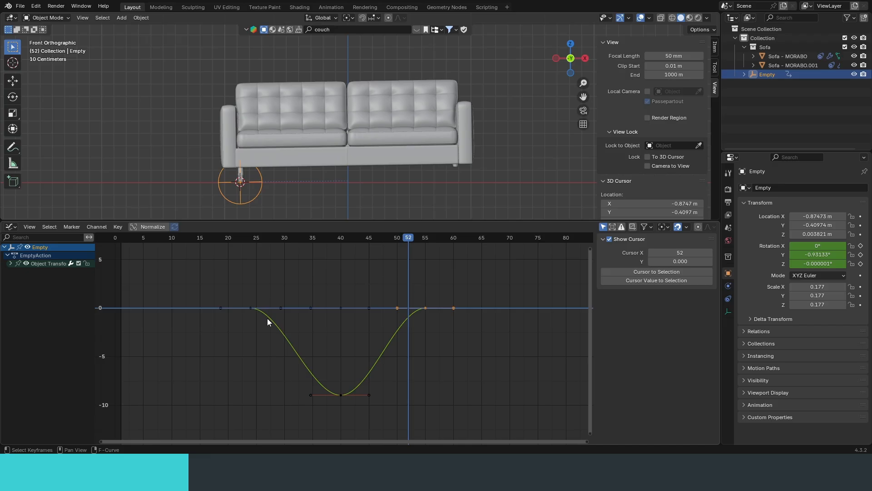
drag(188, 240, 262, 274)
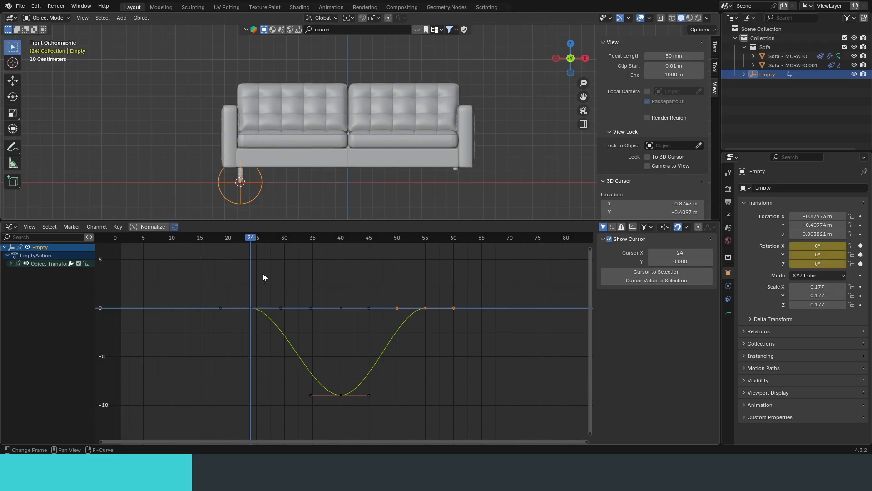
Expand the empty's transform channels and show only the Y Euler Rotation curve
key(r)
right_click(270, 370)
click(10, 264)
drag(18, 279, 18, 298)
click(18, 272)
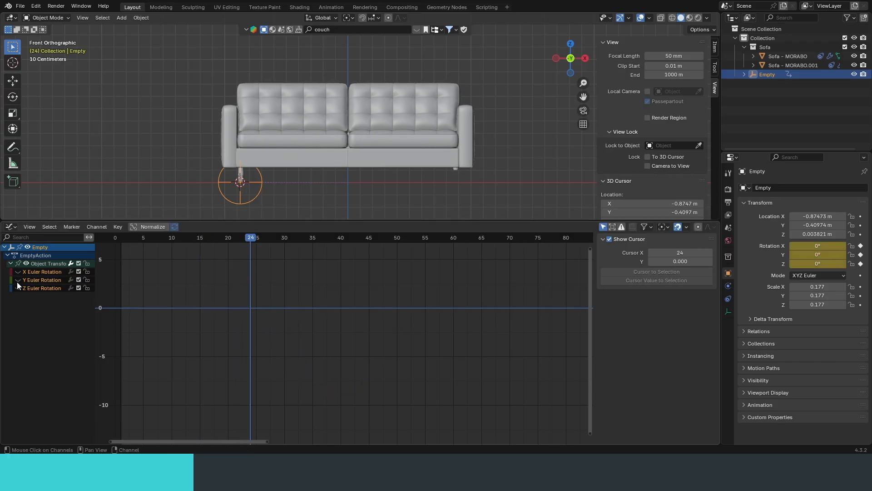
click(18, 280)
ctrl+middle_drag(325, 315, 284, 312)
Rotate and scale the handles of the frame 24 Y rotation keyframe so the tilt starts off steeply
click(243, 296)
key(r)
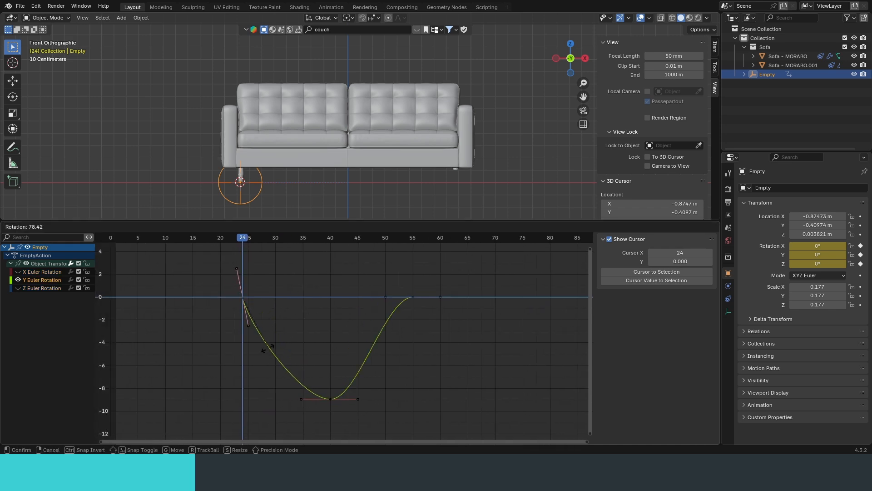
click(269, 334)
key(s)
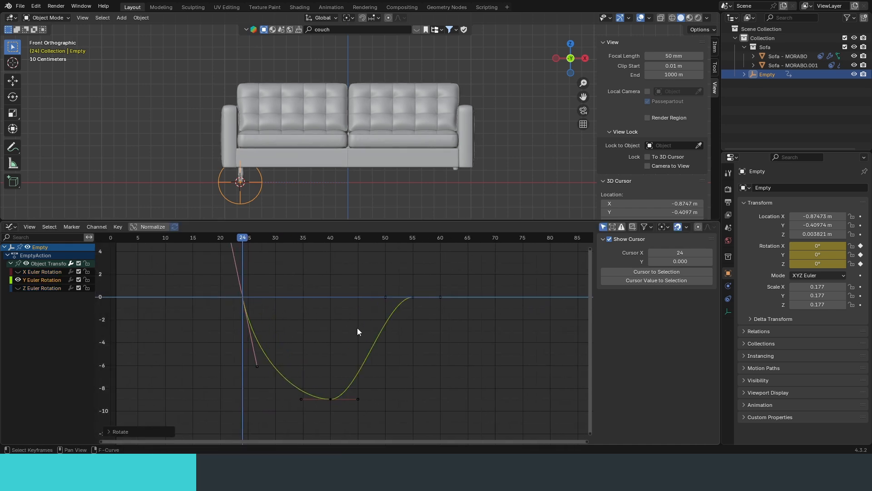
click(357, 328)
key(r)
click(356, 346)
key(s)
click(355, 354)
key(r)
right_click(356, 357)
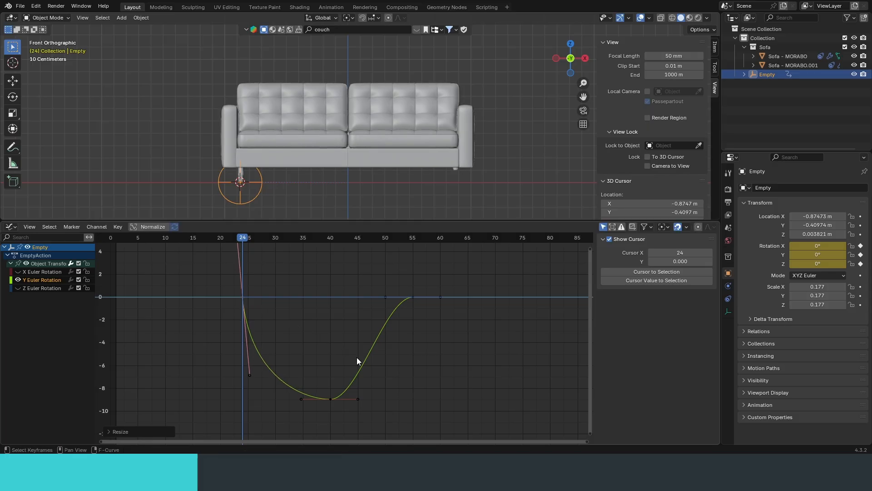
Play back and scrub the sofa animation to check the steeper start of the tilt
mouse_move(356, 357)
ctrl+middle_down()
mouse_move(354, 347)
mouse_move(362, 349)
ctrl+middle_up()
key(space)
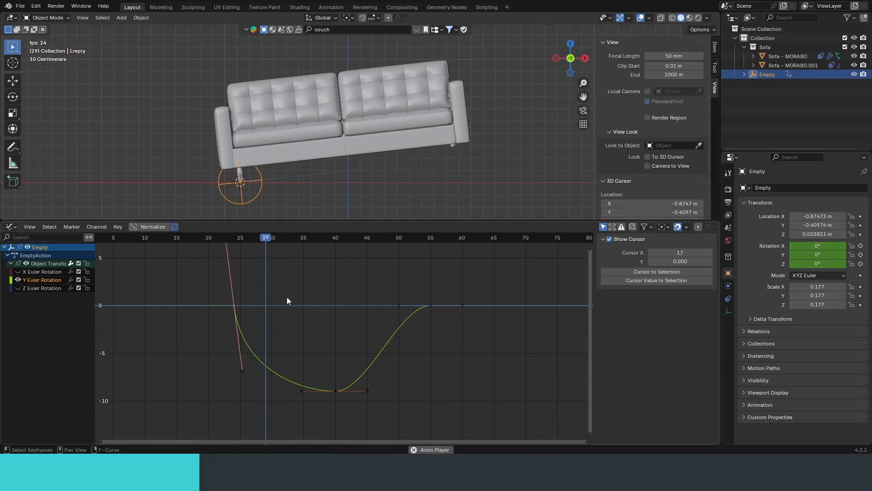
key(r)
click(312, 254)
drag(302, 247, 232, 242)
click(202, 238)
key(space)
Set the frame 40 Y rotation keyframe to about -6° and shorten the frame 24 keyframe's outgoing handle
drag(347, 367, 326, 408)
key(g)
key(y)
click(253, 368)
key(s)
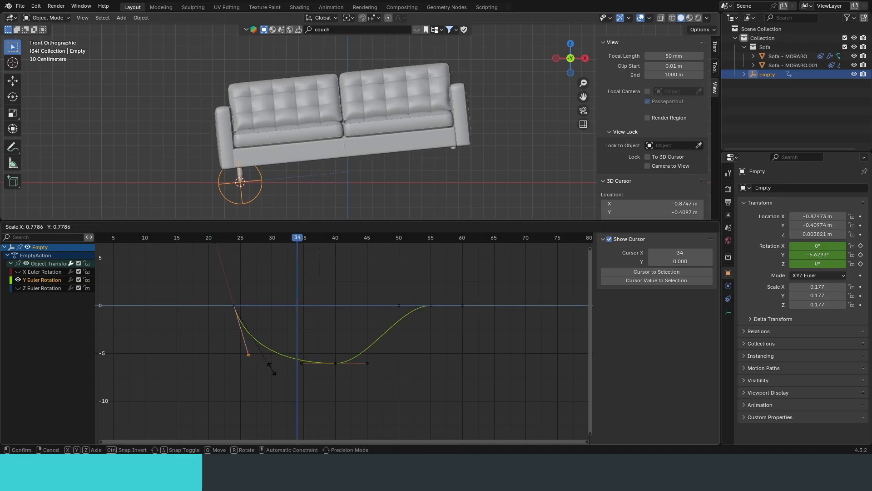
click(266, 348)
key(s)
click(292, 287)
Readjust the frame 24 handle's angle, lengthen the frame 40 keyframe's incoming handle, and play back the tilt
drag(281, 238, 214, 250)
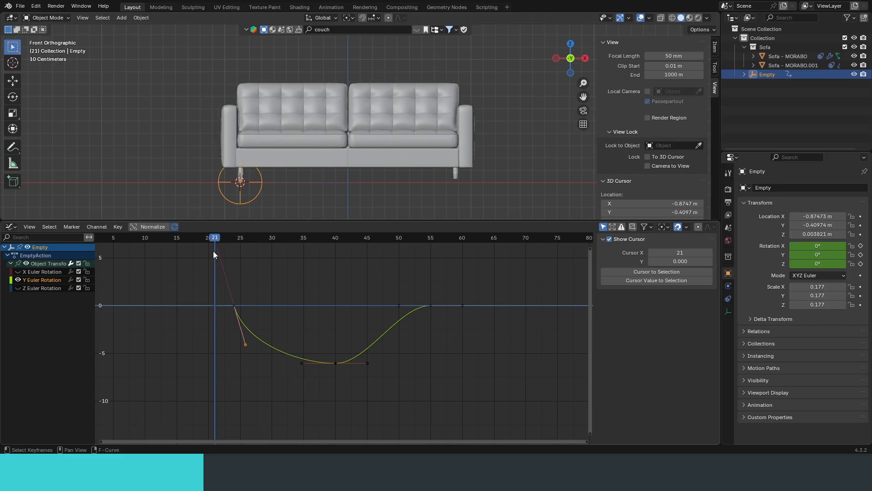
key(r)
click(298, 316)
click(299, 363)
key(s)
click(233, 393)
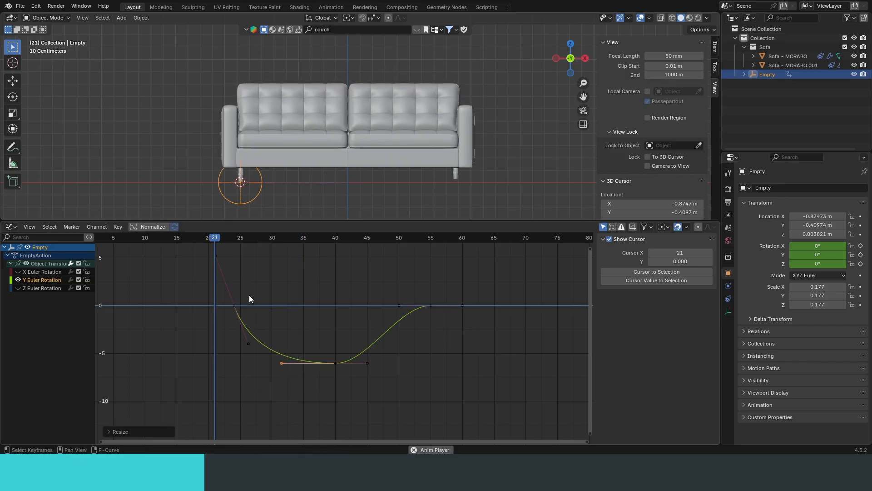
key(space)
key(space)
key(space)
drag(294, 238, 417, 300)
key(space)
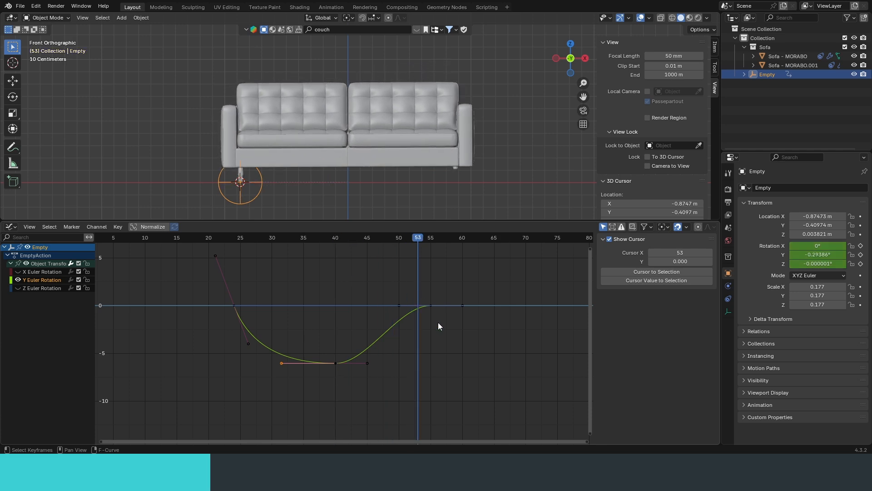
Rotate the frame 55 keyframe's handles to a steep slope and lengthen them so the sofa drops back faster
click(431, 306)
key(r)
click(464, 300)
key(s)
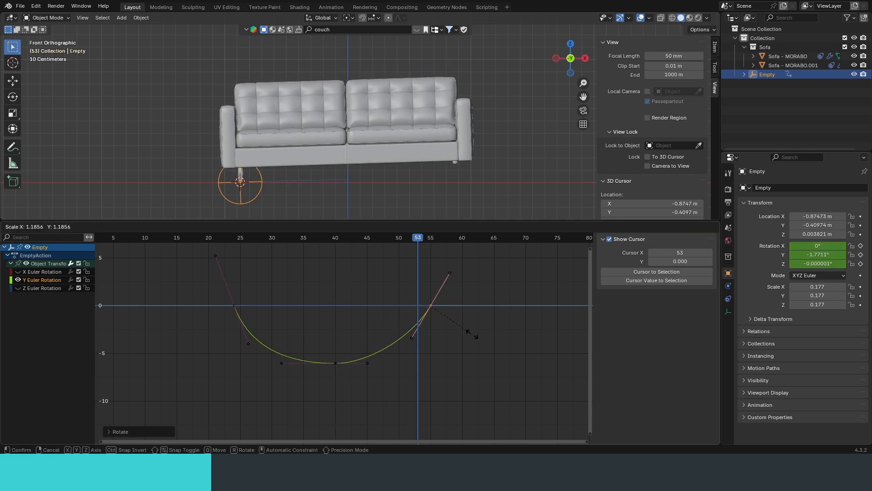
click(471, 335)
Lengthen the frame 40 keyframe's outgoing handle and rotate the frame 55 keyframe's handles steeper
ctrl+middle_drag(470, 335, 448, 302)
click(363, 390)
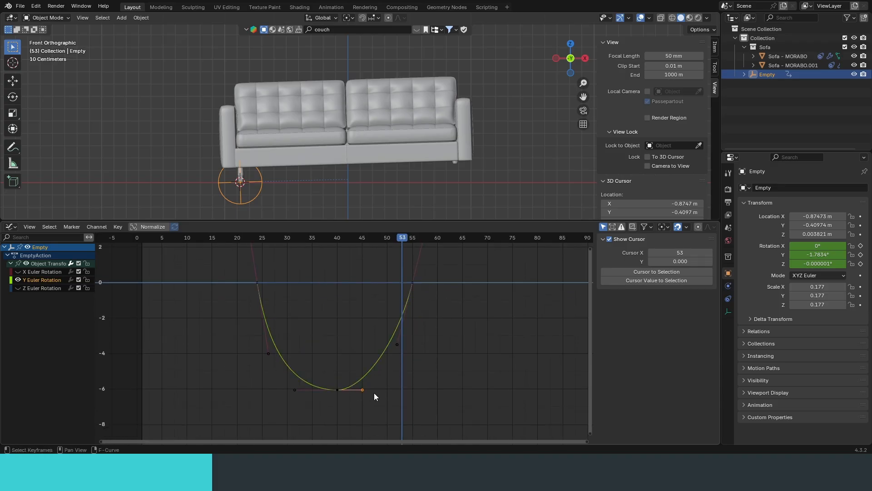
key(s)
click(452, 380)
drag(414, 340, 409, 273)
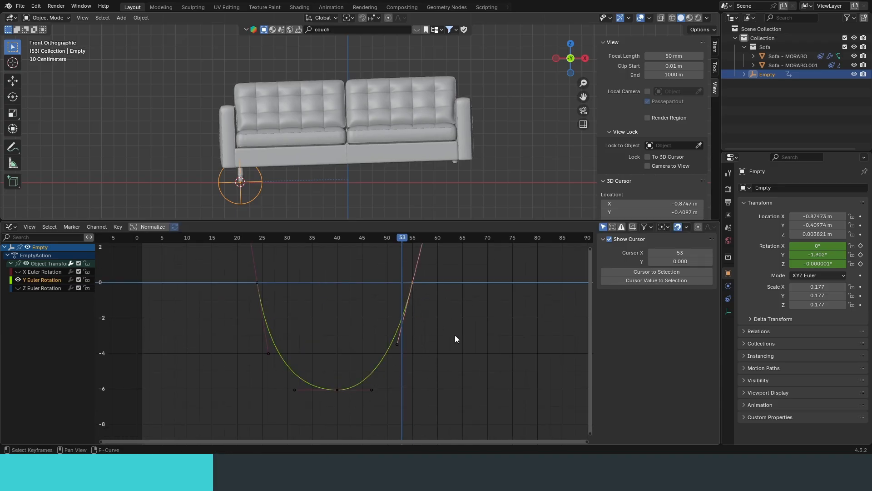
key(r)
click(437, 327)
Lengthen the frame 40 keyframe's outgoing handle further and rotate its handles slightly downward toward frame 55
drag(391, 377, 352, 399)
key(s)
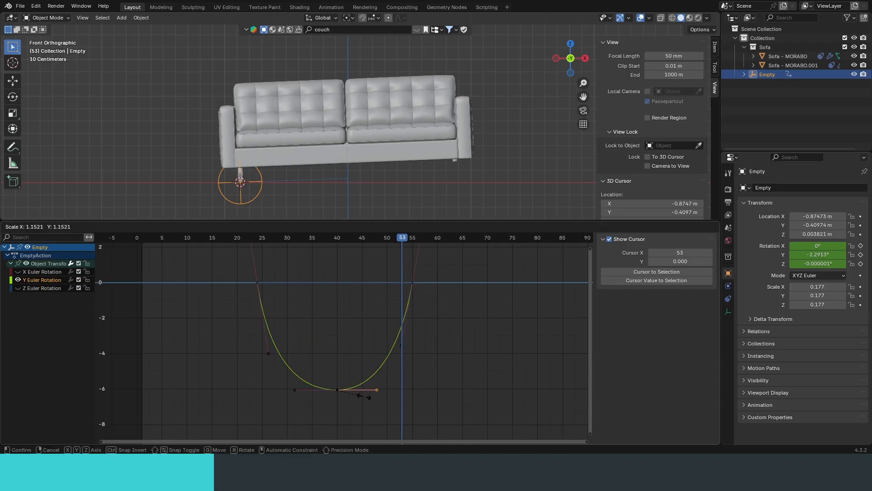
click(369, 397)
key(r)
click(457, 385)
key(r)
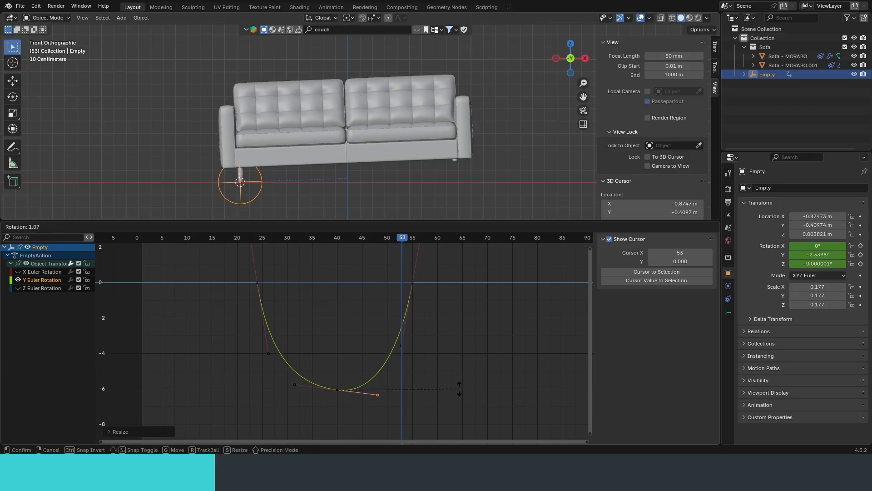
click(458, 390)
key(s)
right_click(460, 393)
key(s)
click(463, 389)
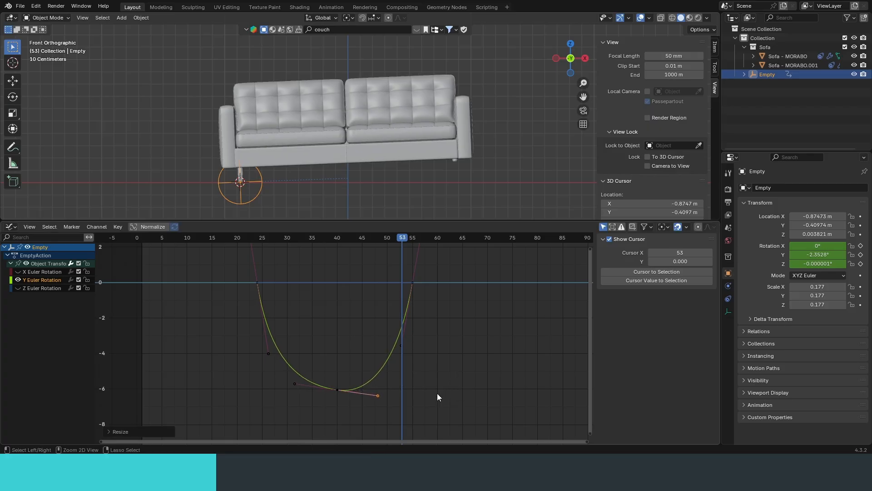
Play the sofa animation repeatedly to check the timing of the leg collapse, tilt and drop
ctrl+middle_drag(437, 394, 412, 374)
key(space)
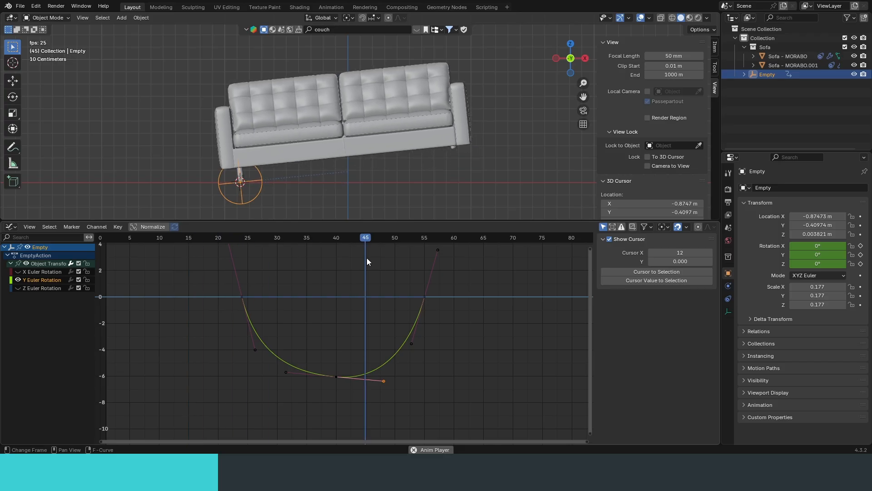
key(space)
key(space)
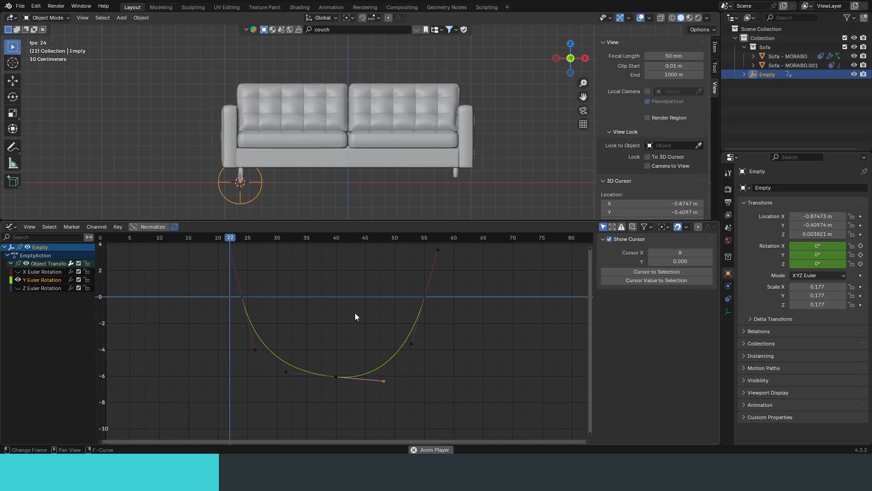
key(space)
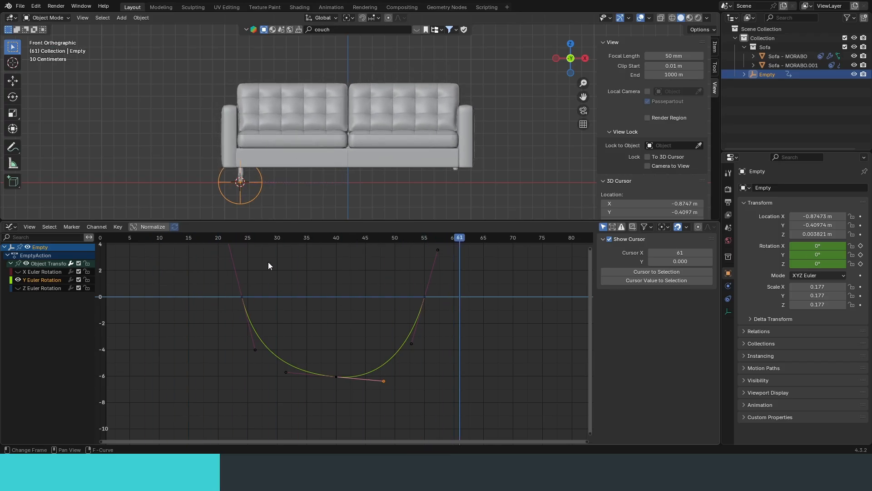
click(163, 233)
key(space)
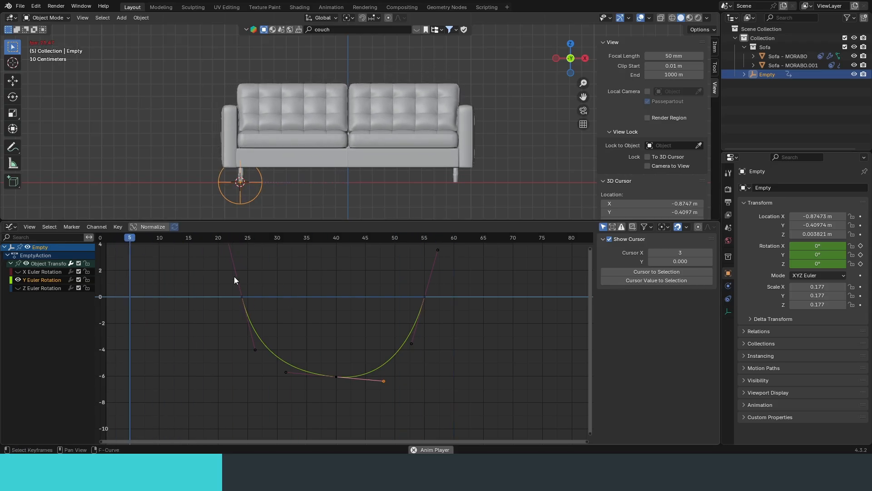
key(space)
Move the sofa legs' final shape-key keyframe, value 1.0, to frame 23 and play back the animation
drag(198, 237, 212, 238)
click(461, 173)
click(454, 176)
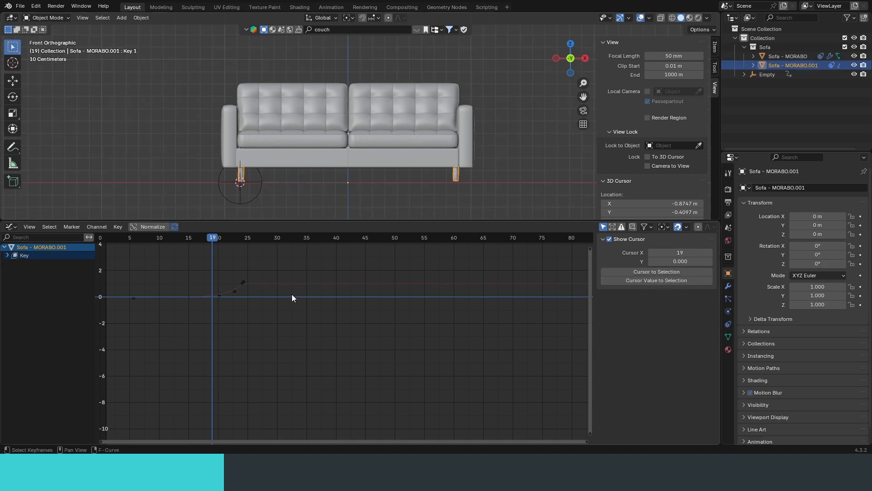
key(Home)
middle_drag(346, 281, 381, 427)
mouse_move(385, 306)
middle_down()
mouse_move(386, 388)
mouse_move(384, 350)
middle_up()
ctrl+middle_drag(385, 350, 350, 327)
drag(349, 327, 323, 304)
key(g)
key(x)
click(316, 302)
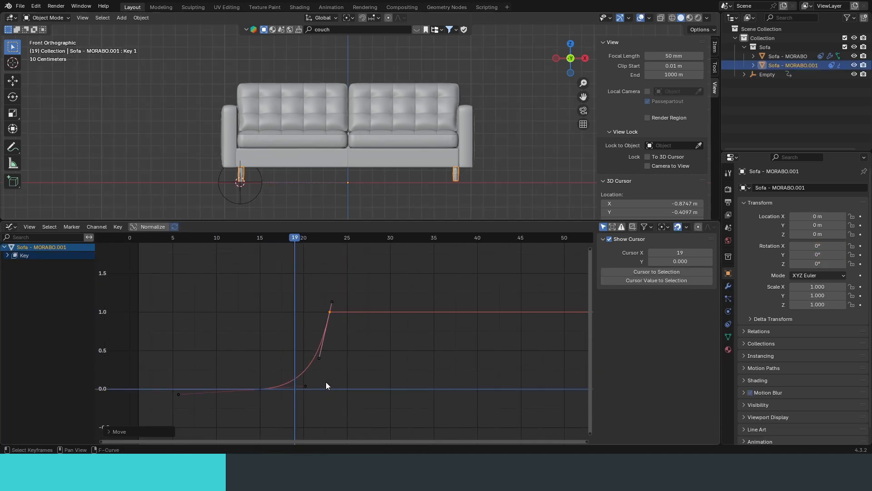
click(306, 385)
click(240, 238)
key(space)
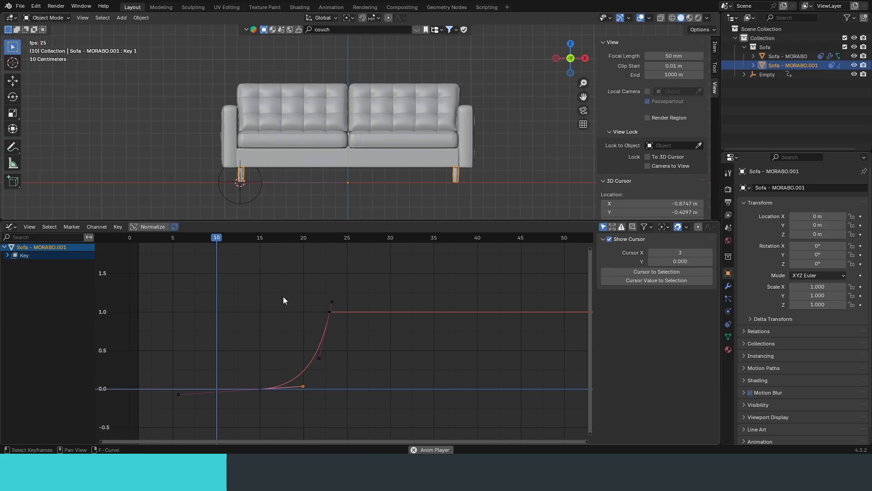
key(space)
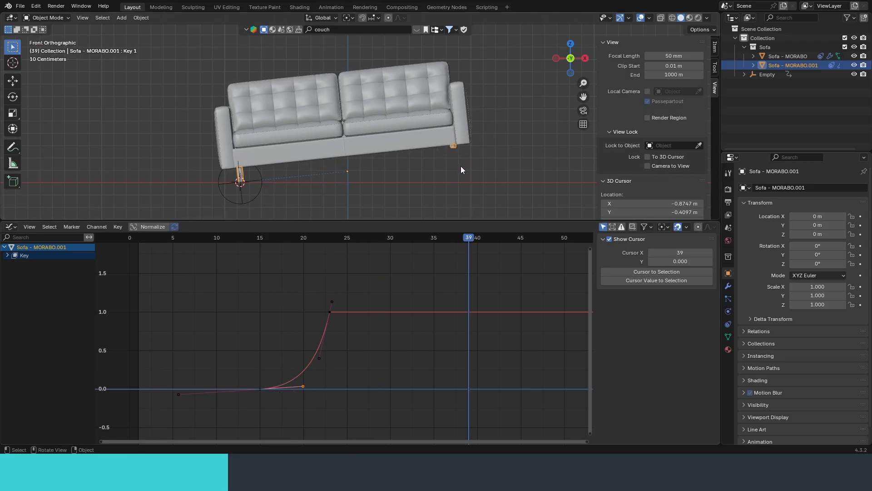
Shift all of the Empty's Y rotation keyframes one frame earlier
click(263, 177)
scroll(416, 310, down, 5)
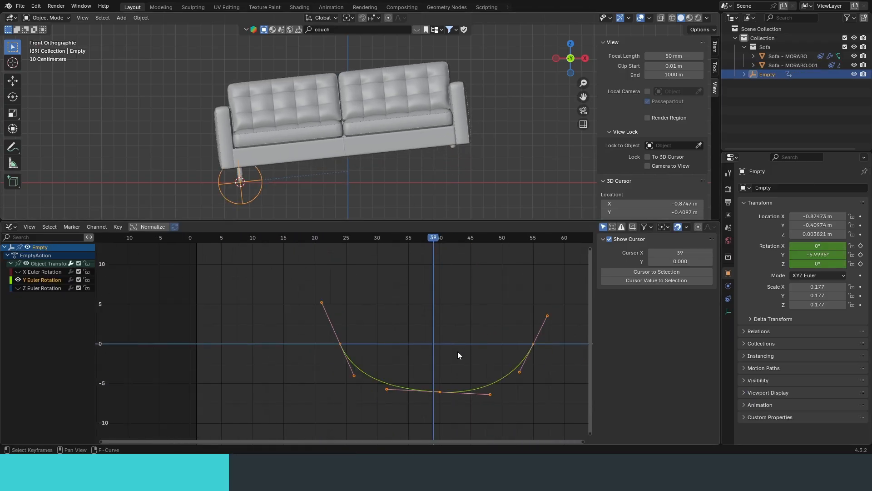
key(g)
key(x)
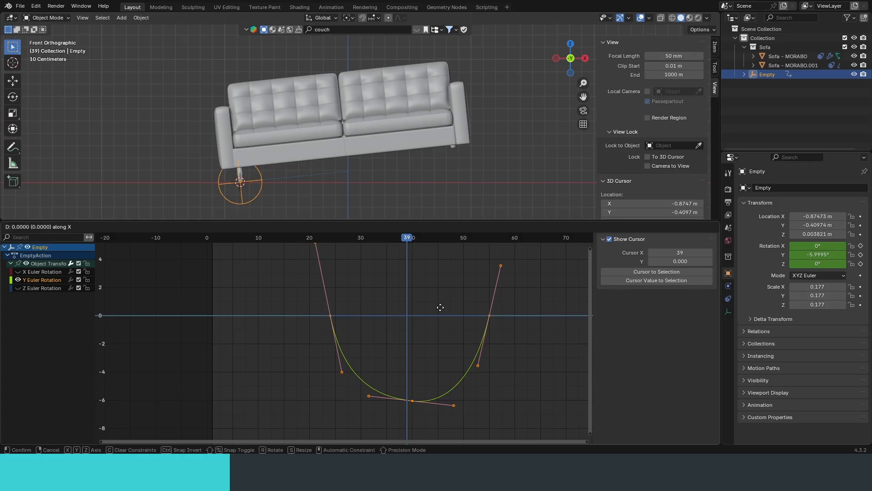
right_click(440, 307)
ctrl+middle_drag(440, 307, 438, 302)
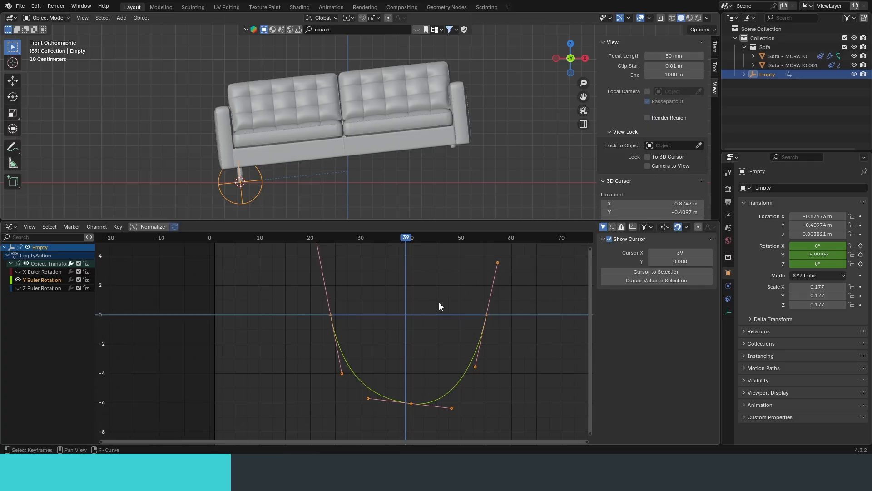
text(gx)
text(1)
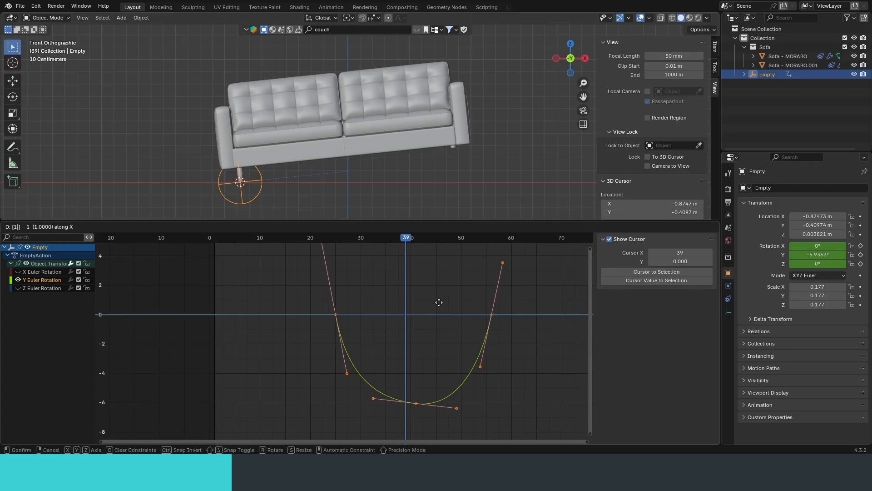
key(minus)
key(Return)
Play the animation from the start to check the leg collapse against the shifted tilt
key(space)
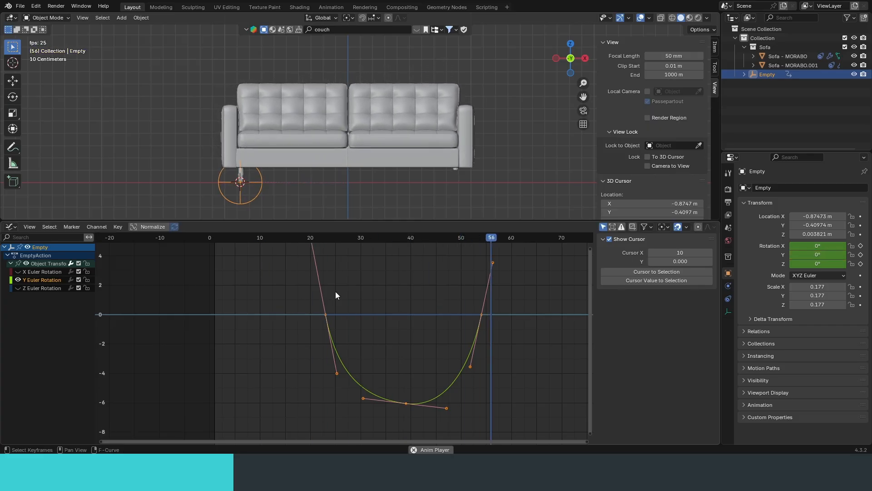
key(space)
click(318, 240)
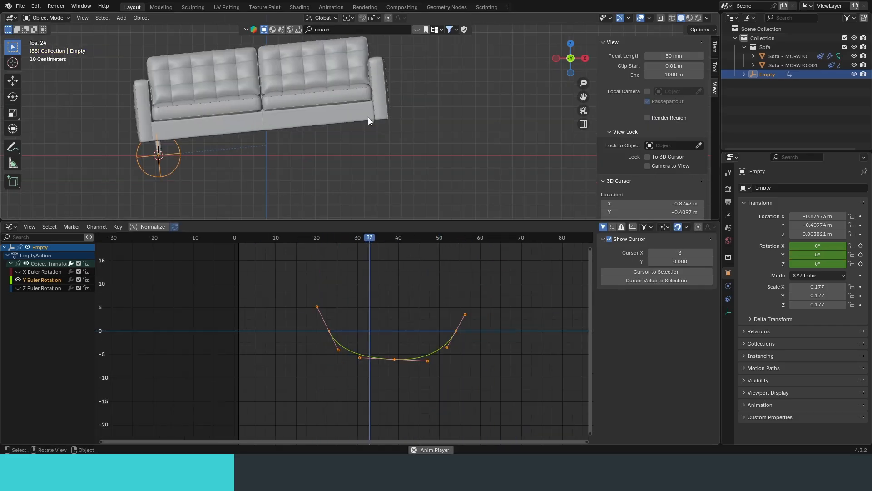
shift+middle_drag(368, 117, 379, 143)
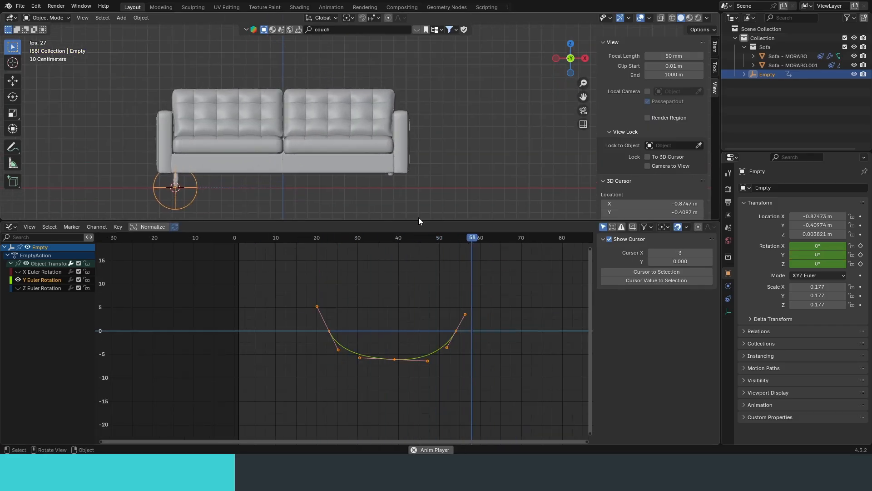
key(space)
Keyframe the Empty at frame 60 with a rotation that tilts the sofa's right side down toward the floor
middle_drag(461, 324, 431, 331)
middle_drag(431, 330, 376, 323)
ctrl+middle_drag(376, 323, 386, 294)
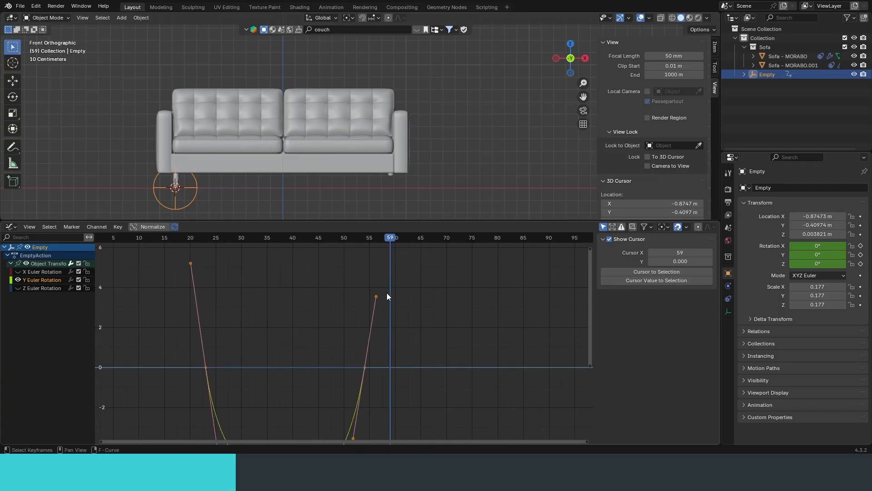
drag(388, 240, 391, 296)
key(r)
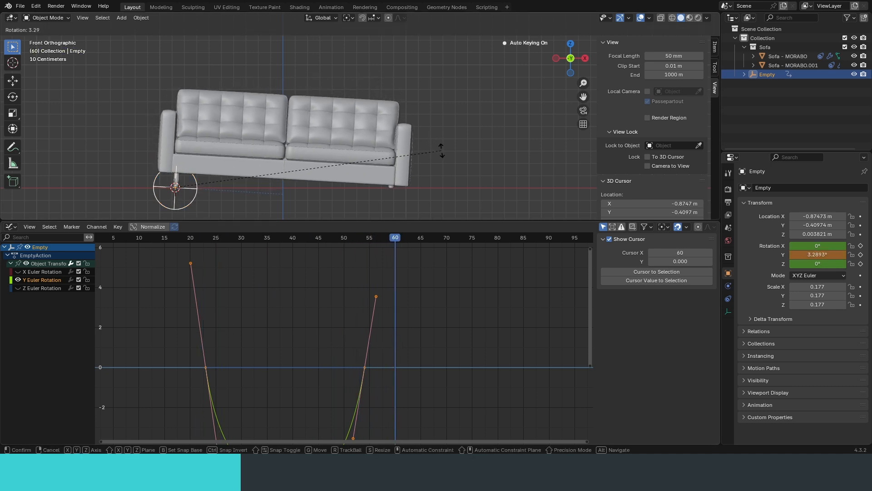
click(440, 146)
Rotate the Empty at frame 60 to about 3.66° on Y, lowering the right armrest onto the floor line
shift+middle_drag(397, 130, 374, 96)
scroll(374, 95, up, 5)
shift+middle_drag(378, 152, 362, 69)
scroll(364, 122, up, 3)
key(r)
click(463, 105)
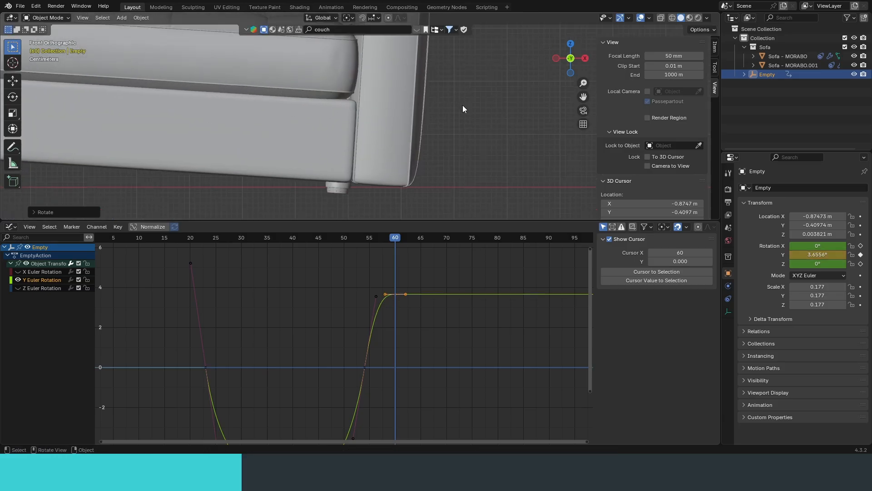
Fine-tune the Empty's frame 60 Y rotation to 3.6844°, checking the right armrest's bottom edge against the floor line
shift+middle_drag(419, 181, 371, 132)
scroll(372, 133, up, 3)
scroll(362, 144, up, 3)
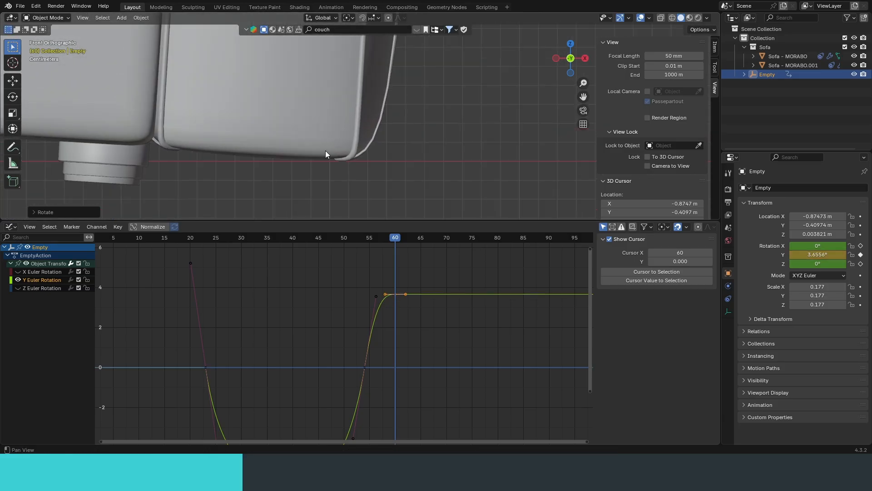
shift+middle_drag(325, 151, 370, 146)
key(r)
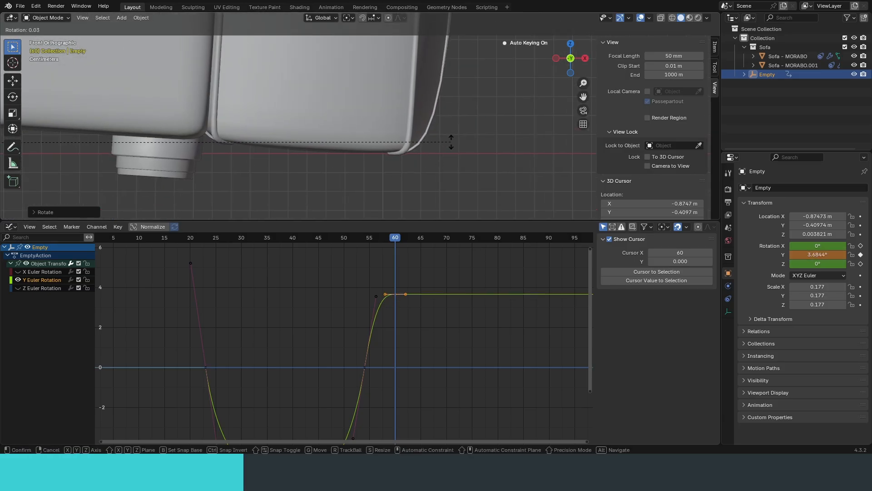
click(451, 142)
scroll(402, 139, down, 8)
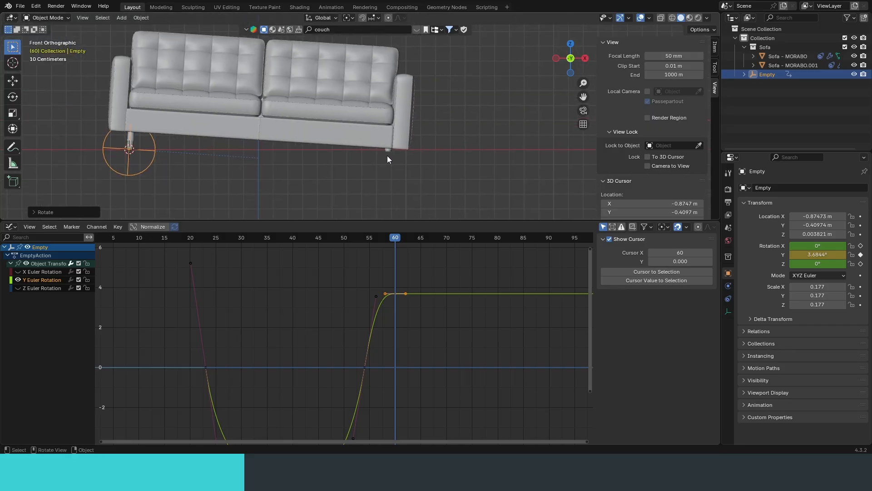
Delete the Y rotation keyframe at frame 54
middle_drag(412, 321, 432, 317)
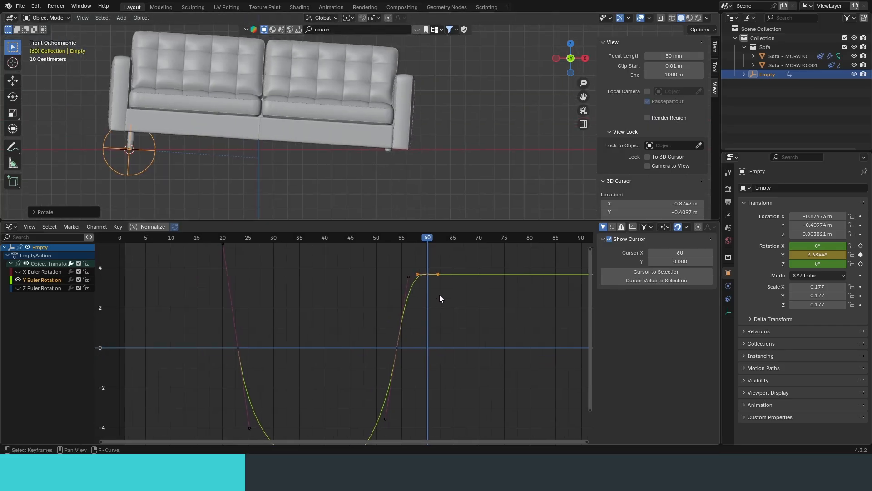
click(395, 349)
key(x)
click(411, 343)
Rotate the frame 60 Y rotation keyframe's handles steeper and lengthen them
drag(446, 305, 415, 249)
key(r)
click(491, 249)
ctrl+middle_drag(491, 250, 458, 287)
key(s)
click(493, 299)
key(r)
click(459, 276)
key(s)
click(486, 257)
Lengthen the frame 60 keyframe's incoming handle and rotate it to a shallower angle
click(439, 370)
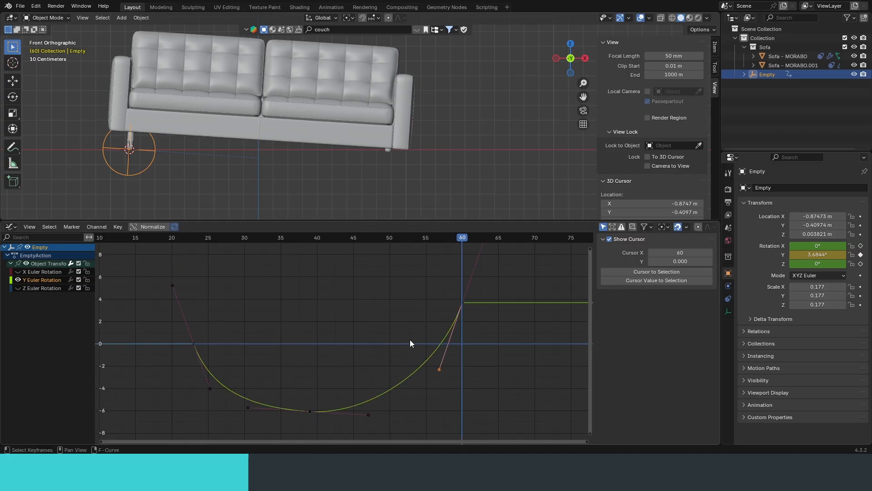
key(s)
click(421, 370)
ctrl+middle_drag(422, 370, 353, 301)
key(r)
click(438, 391)
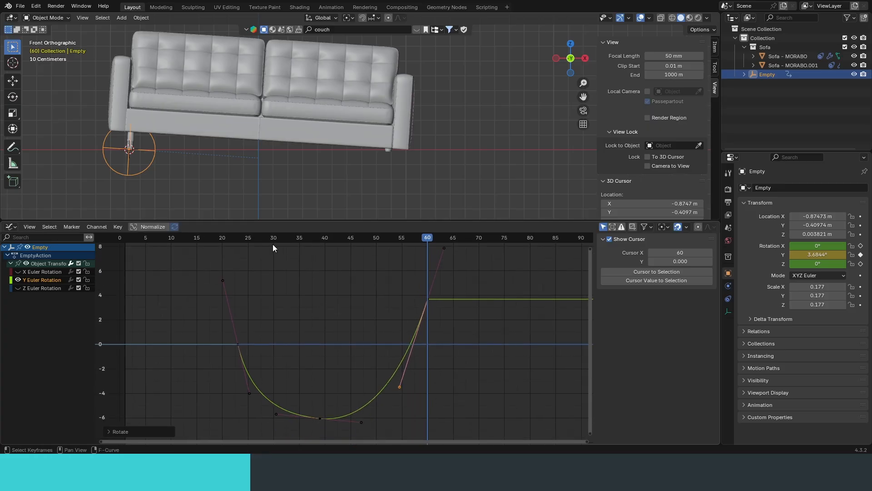
Rotate the frame 60 keyframe's incoming handle slightly steeper, playing the animation before and after the change
key(space)
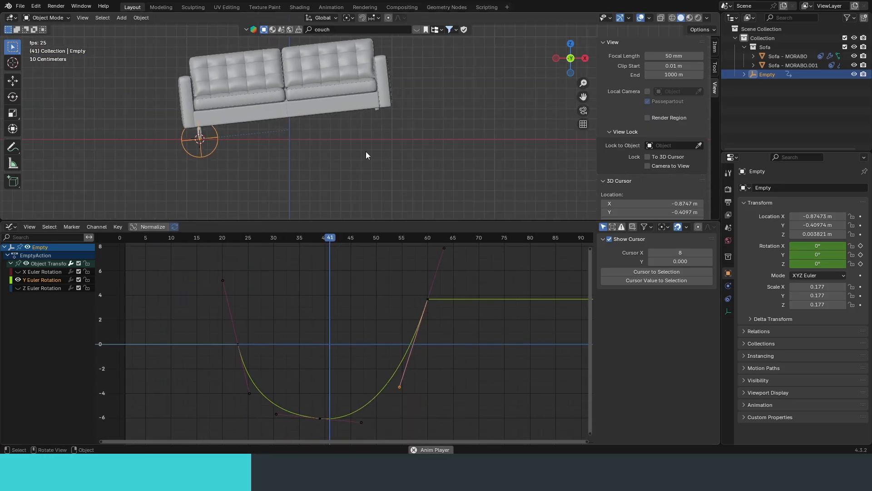
key(space)
key(r)
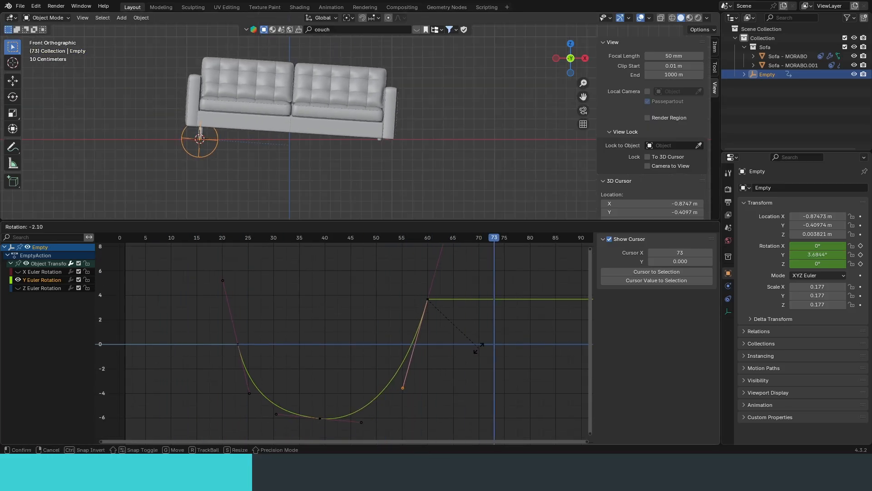
click(482, 344)
key(space)
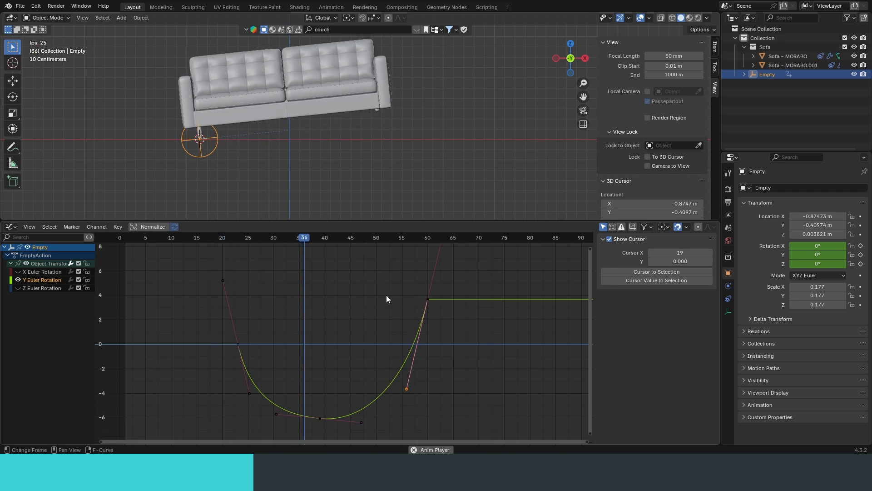
key(space)
Move the final Y rotation keyframe from frame 60 to frame 58
drag(439, 319, 412, 288)
key(g)
key(x)
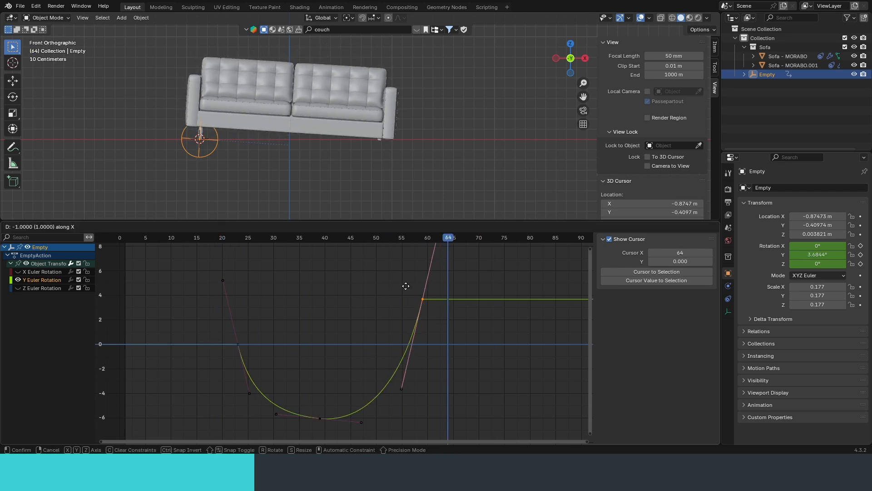
click(400, 286)
Shorten the frame 58 keyframe's incoming handle and slightly shorten the frame 39 keyframe's outgoing handle
drag(409, 421, 379, 366)
key(s)
click(396, 366)
drag(373, 409, 356, 426)
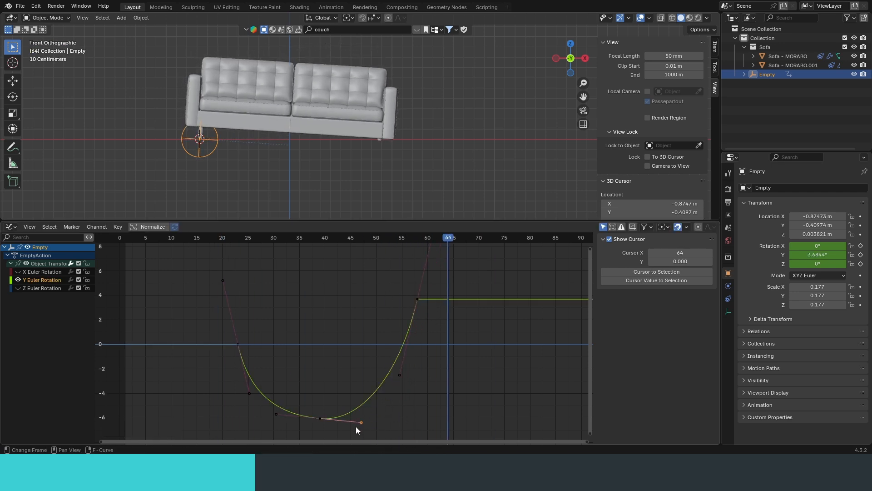
key(s)
click(441, 426)
Move the final Y rotation keyframe to frame 57 and play back the sofa's drop
drag(437, 281, 403, 310)
key(g)
key(x)
click(394, 310)
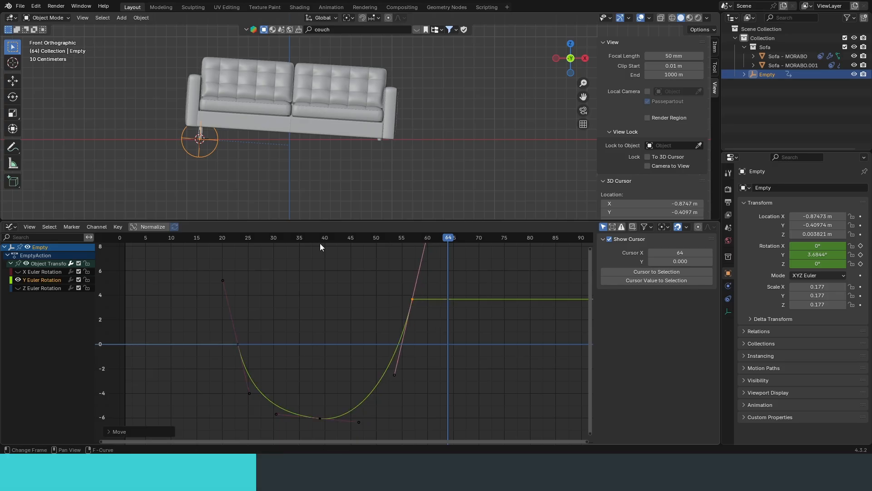
key(space)
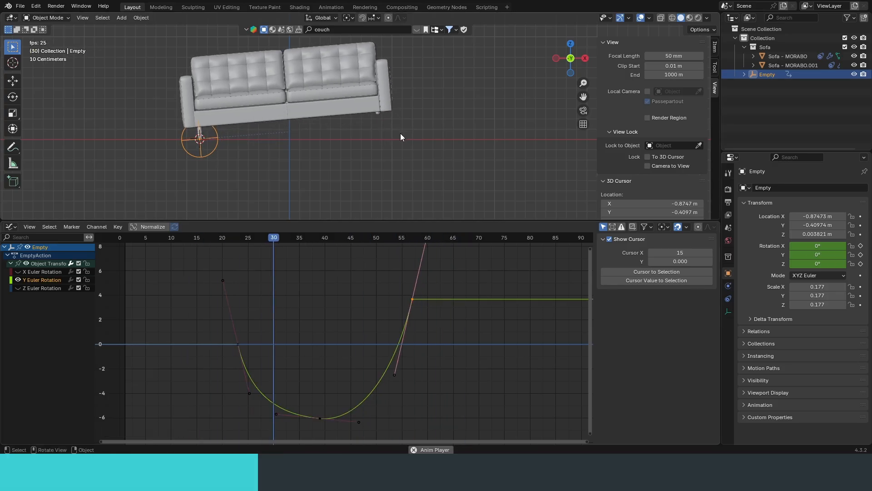
key(space)
Rotate the frame 57 keyframe's incoming handle slightly steeper
key(alt+a)
key(b)
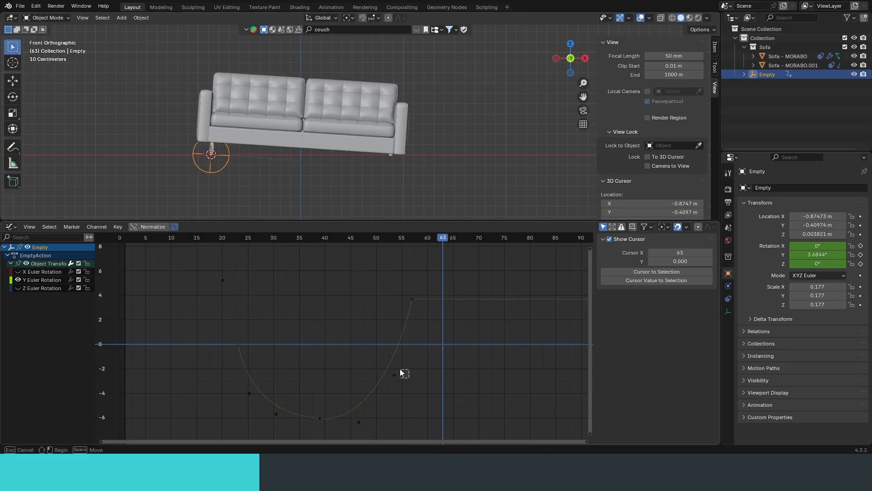
drag(399, 369, 387, 363)
key(r)
click(407, 382)
Move the final Y rotation keyframe to frame 56
drag(370, 412, 351, 431)
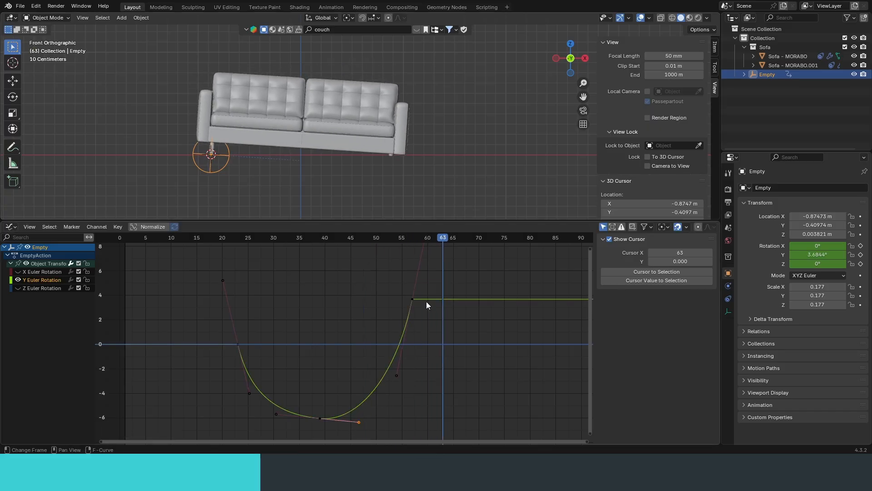
drag(423, 292, 400, 305)
key(g)
click(393, 305)
Move the frame 39 keyframe's outgoing handle slightly farther along the time axis and deselect the curve
middle_drag(406, 355, 412, 345)
drag(375, 405, 351, 424)
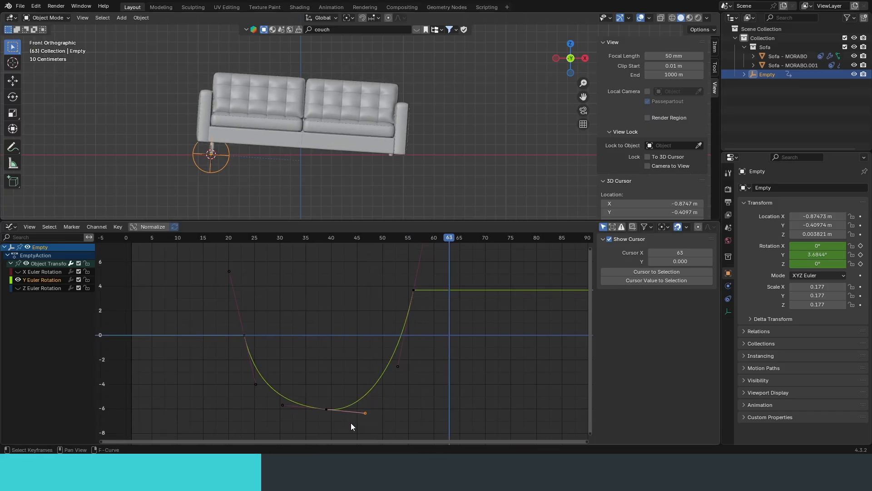
key(g)
key(x)
click(407, 408)
click(371, 320)
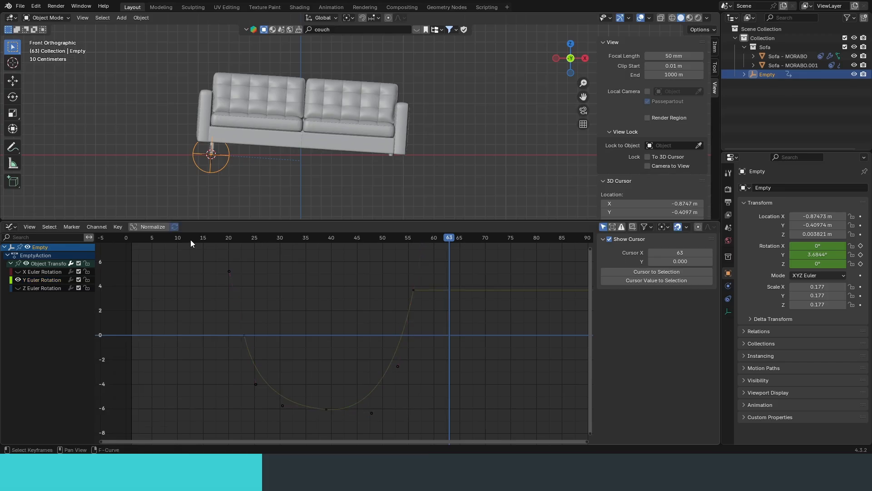
Play the refined animation, then go to frame 56 and inspect the sofa's landing pose
key(space)
click(152, 238)
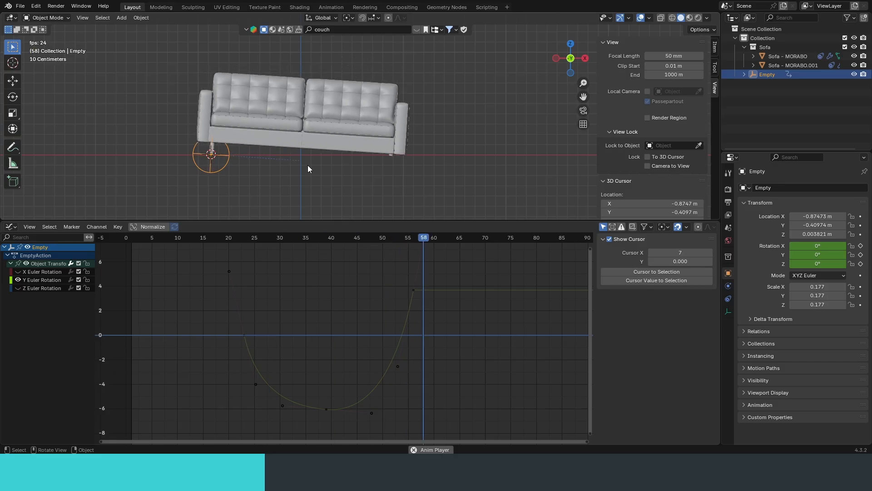
key(space)
drag(358, 238, 408, 286)
scroll(280, 134, up, 3)
shift+middle_drag(287, 137, 318, 158)
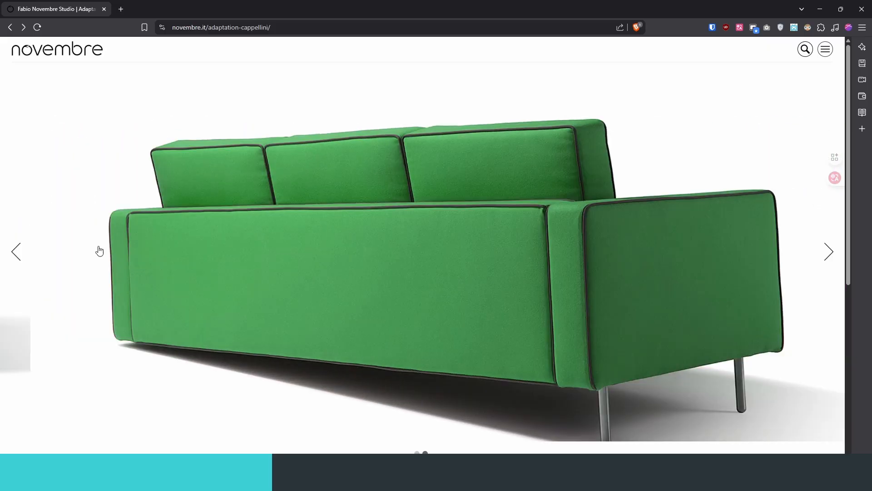
View the front photo of the green Adaptation sofa in the browser's image gallery, then return to Blender
click(17, 252)
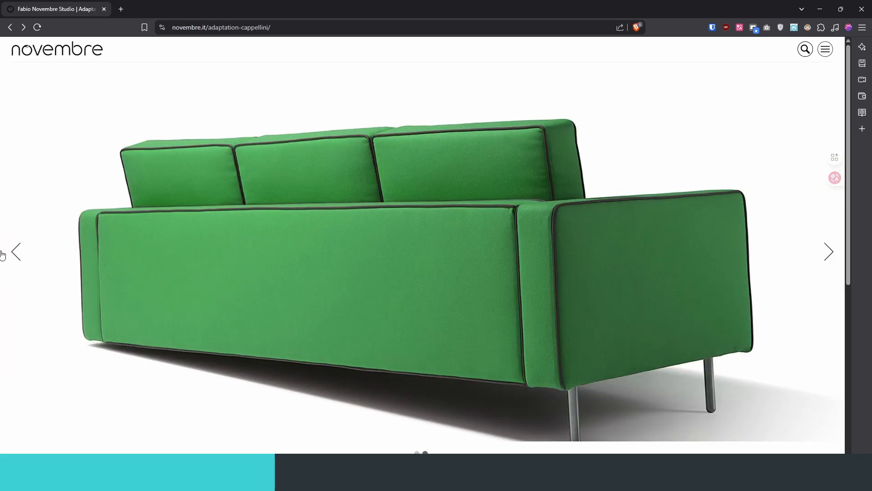
click(19, 259)
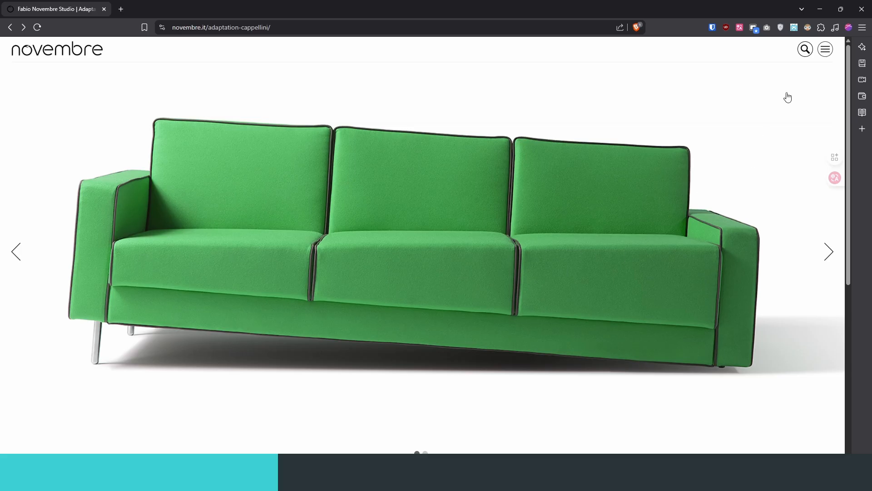
click(823, 9)
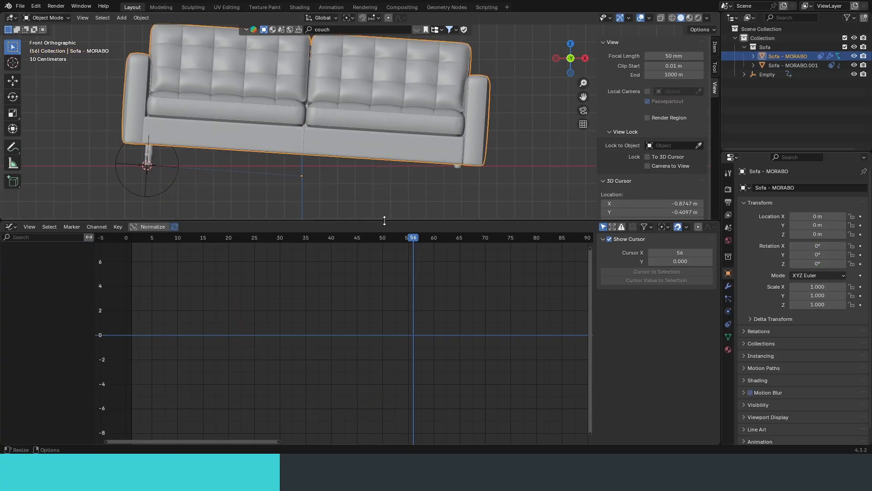
Enlarge the 3D viewport above the Graph Editor and add a Basis shape key to the sofa body
drag(385, 221, 372, 382)
shift+middle_drag(407, 260, 456, 288)
shift+middle_drag(456, 289, 468, 252)
mouse_move(468, 252)
shift+middle_down()
mouse_move(452, 269)
mouse_move(451, 246)
shift+middle_up()
click(729, 336)
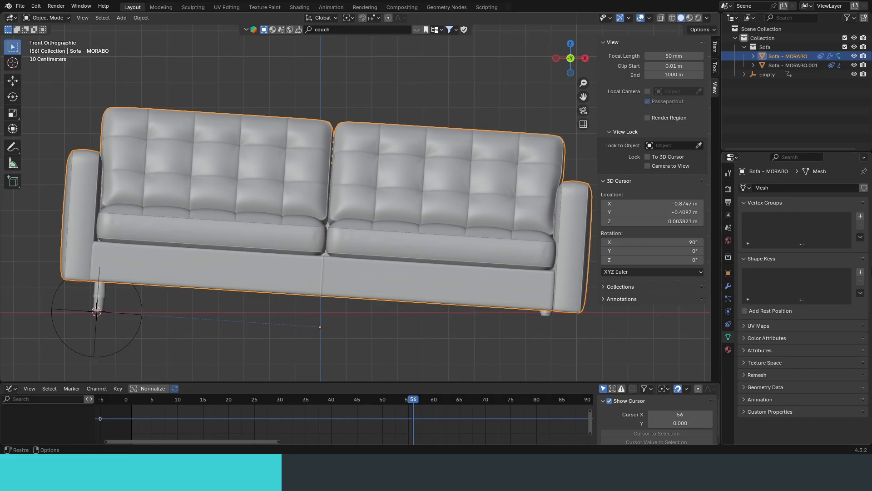
click(860, 273)
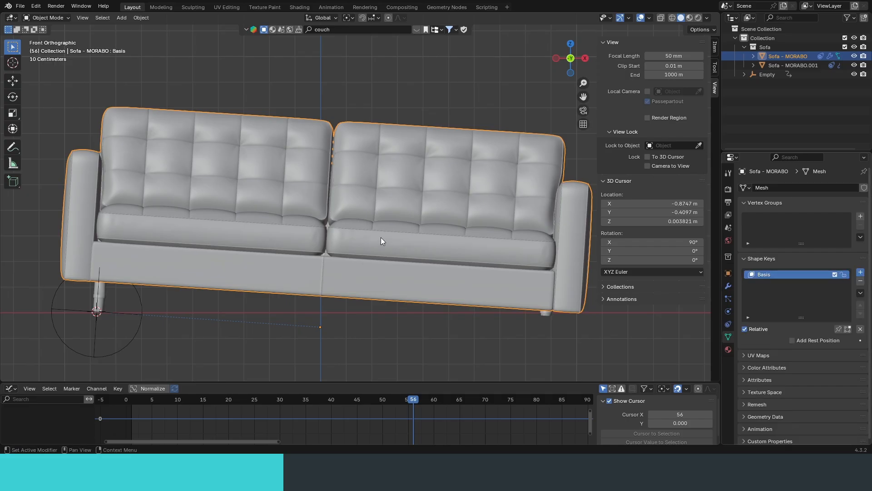
Add a second shape key, edit the sofa body mesh, and try to isolate the geometry linked to the seam between the seat cushions
scroll(381, 237, down, 2)
shift+middle_drag(381, 236, 411, 222)
key(Tab)
ctrl+middle_drag(411, 222, 414, 193)
middle_drag(415, 193, 411, 236)
drag(299, 207, 416, 242)
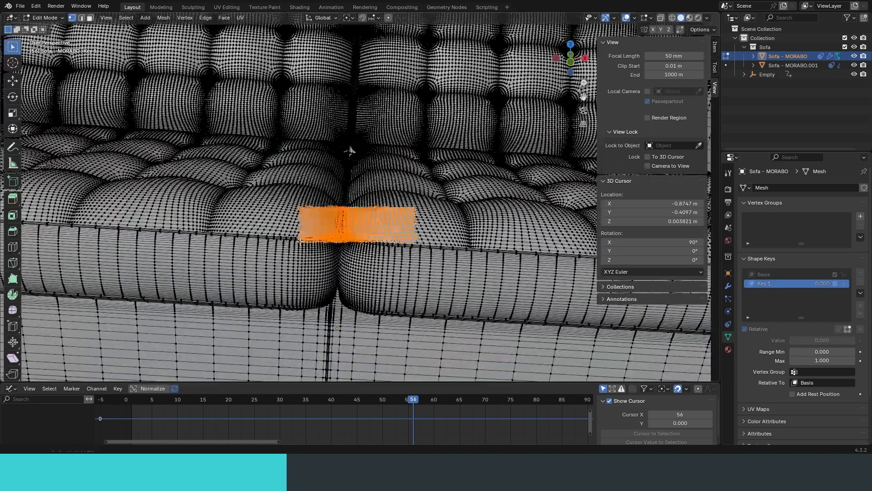
key(ctrl+l)
middle_drag(416, 241, 391, 195)
middle_drag(391, 195, 373, 277)
key(h)
ctrl+alt+drag(374, 277, 363, 218)
ctrl+alt+drag(345, 273, 336, 227)
click(304, 297)
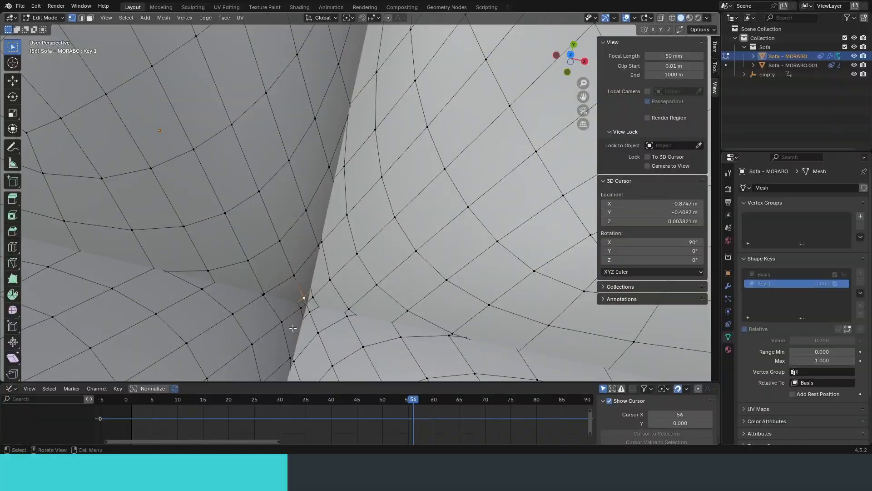
Select all linked geometry of the back cushions and sofa frame, leaving the seat cushions unselected
ctrl+alt+drag(305, 254, 318, 309)
key(alt+z)
alt+drag(373, 282, 416, 200)
drag(371, 71, 222, 182)
key(ctrl+l)
key(alt+z)
alt+drag(445, 218, 477, 223)
key(alt+z)
shift+drag(461, 175, 533, 203)
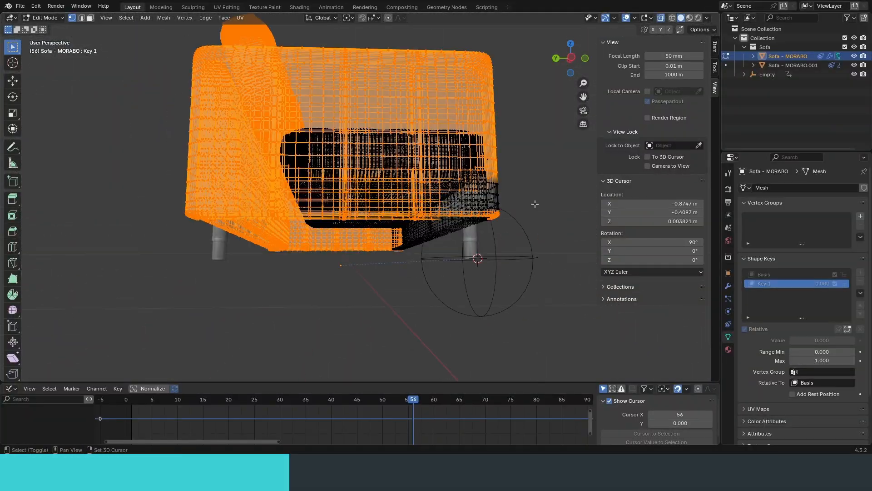
key(ctrl+l)
Hide the frame and back cushions, and separate the remaining seat cushions into their own object
alt+drag(528, 247, 414, 278)
alt+drag(359, 284, 373, 316)
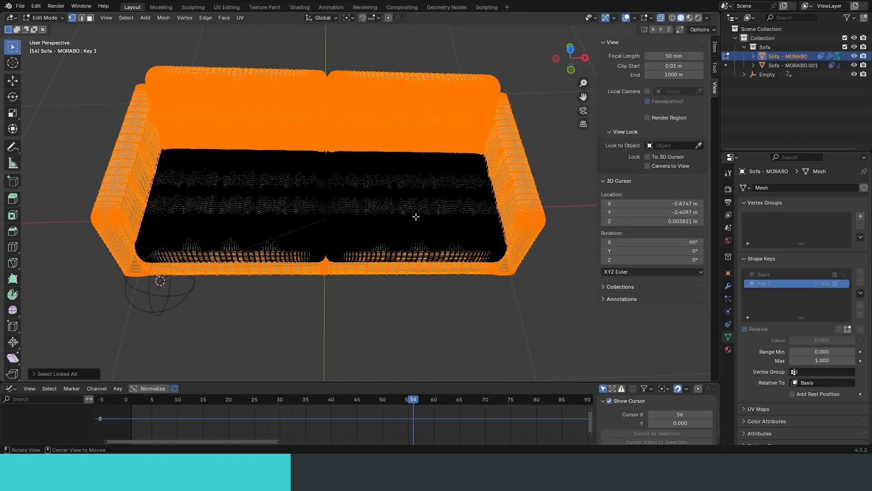
alt+drag(415, 217, 411, 174)
ctrl+alt+drag(366, 218, 355, 195)
mouse_move(345, 220)
alt+shift+mouse_down()
mouse_move(460, 272)
mouse_move(462, 210)
mouse_move(451, 246)
mouse_move(412, 234)
mouse_move(393, 250)
mouse_move(339, 227)
alt+shift+mouse_up()
key(h)
key(a)
key(p)
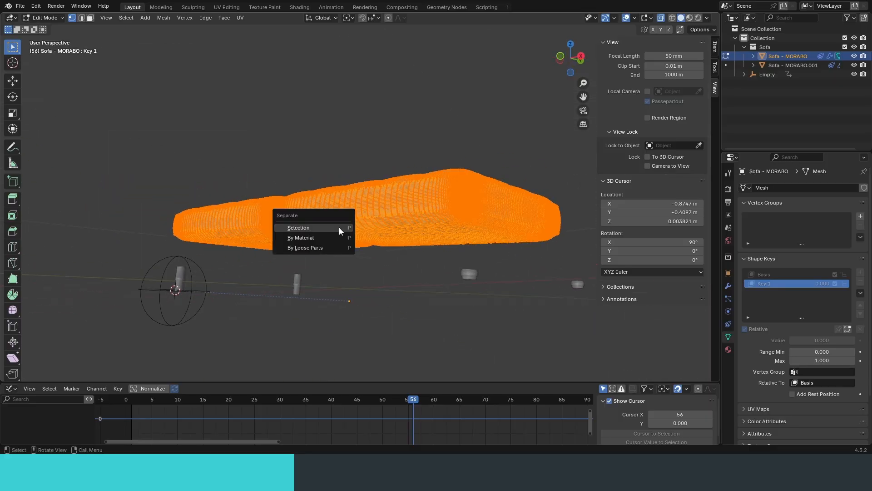
click(342, 219)
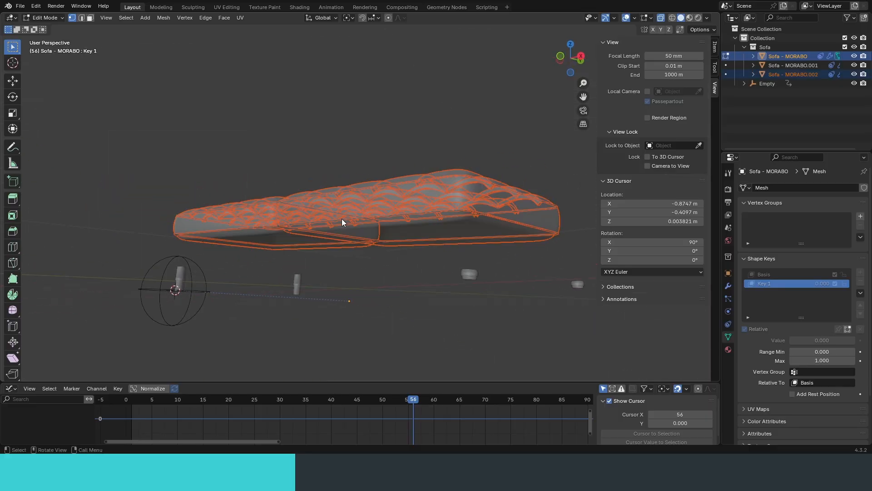
Reveal the hidden sofa geometry, return to Object Mode, and select the separated seat cushions on their own
key(alt+h)
key(Tab)
click(342, 219)
alt+drag(341, 219, 368, 256)
key(g)
right_click(312, 230)
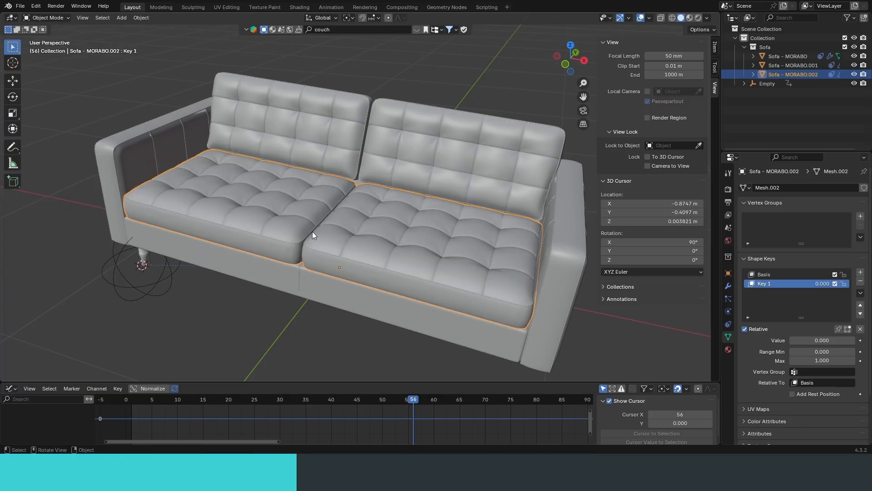
Examine the seat cushions from the front and the pivot empty's rotation values at frame 56
middle_drag(312, 230, 394, 237)
key(KP_1)
scroll(275, 259, up, 4)
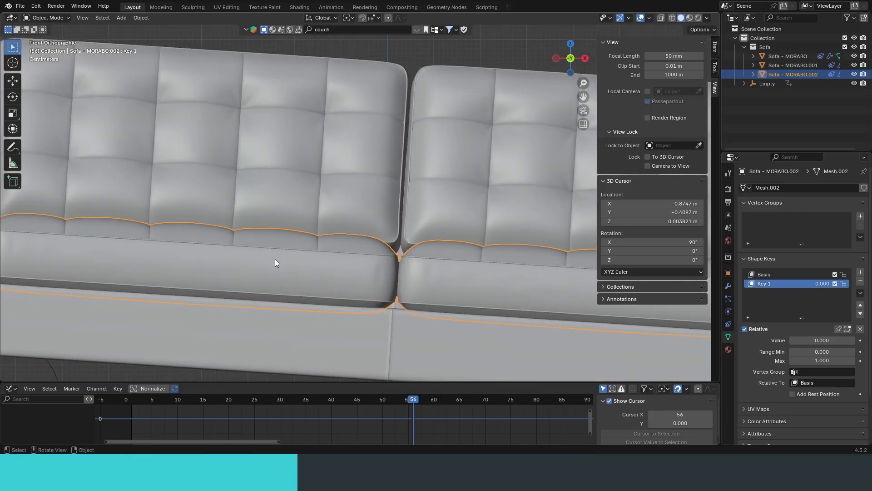
scroll(276, 262, down, 2)
shift+middle_drag(288, 243, 265, 253)
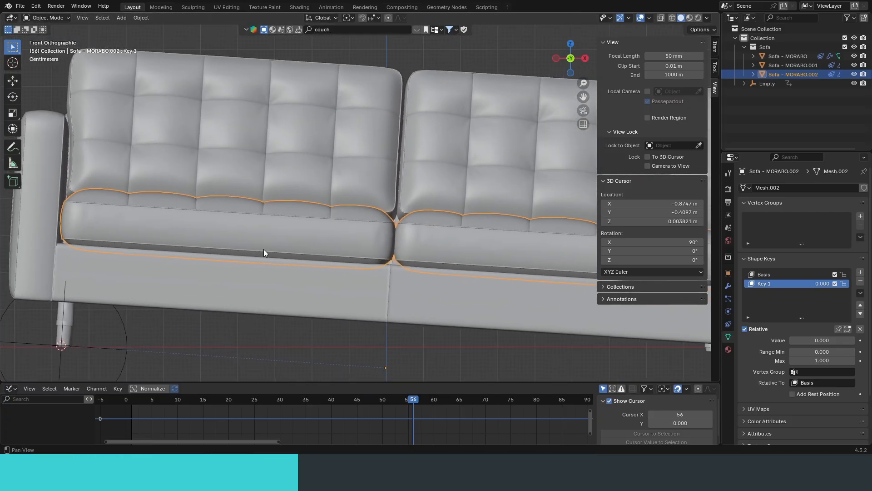
click(125, 337)
click(728, 273)
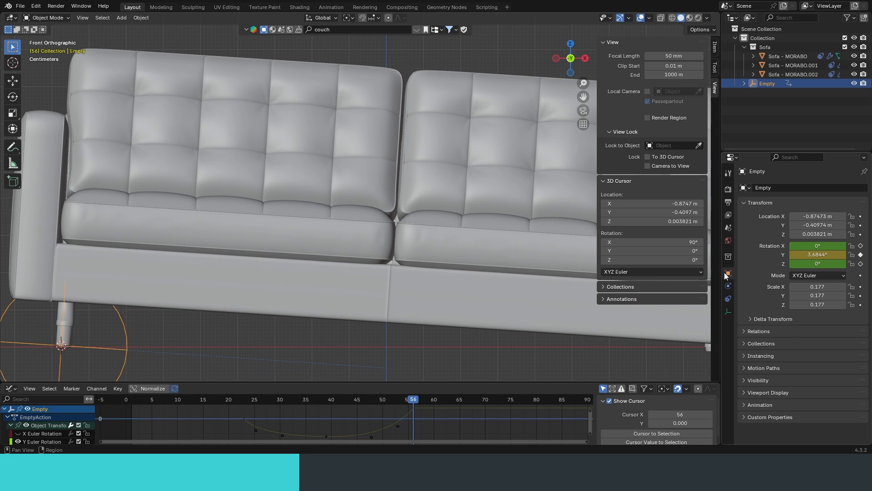
key(i)
scroll(238, 231, down, 2)
Scrub the drop animation from the front, enlarge the Graph Editor, and stop at frame 53
click(214, 229)
scroll(167, 230, up, 2)
key(Tab)
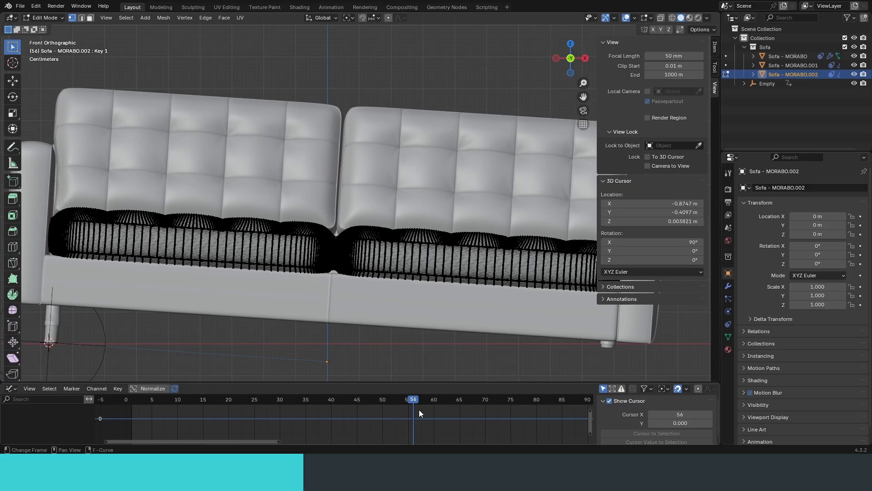
drag(417, 399, 343, 401)
scroll(386, 275, down, 4)
key(ctrl+Tab)
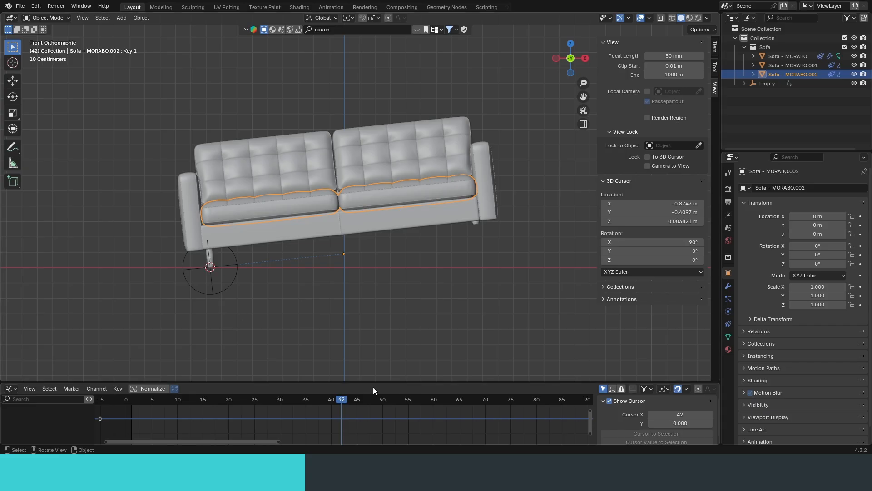
drag(372, 382, 372, 344)
click(317, 361)
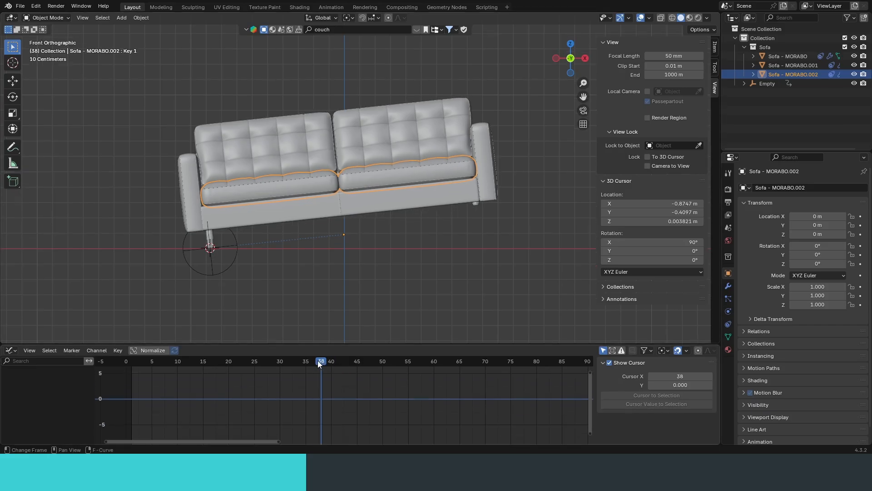
drag(318, 360, 396, 372)
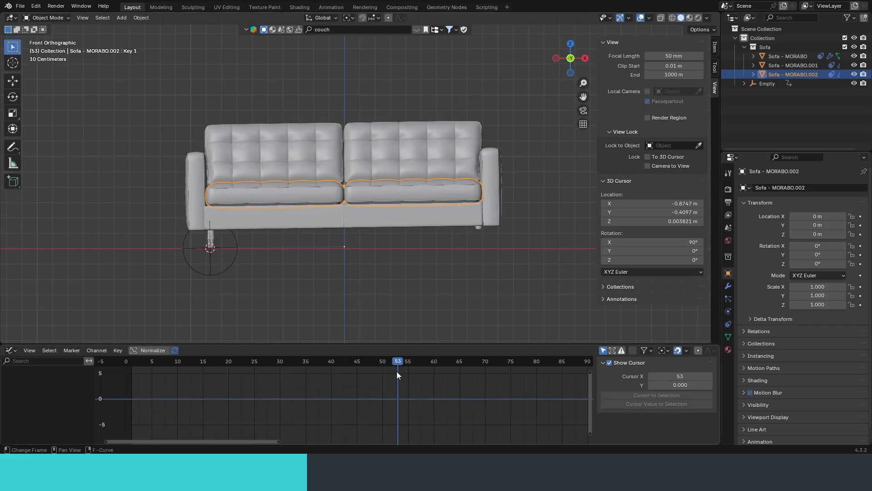
Select the pivot empty, zoom in on its Y rotation curve, and go to frame 54
click(230, 274)
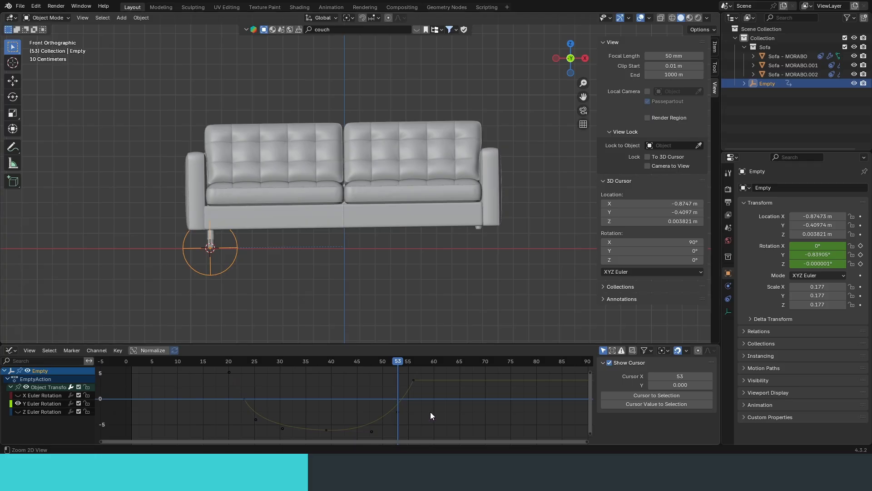
ctrl+drag(430, 412, 424, 397)
ctrl+middle_drag(423, 397, 489, 414)
key(Right)
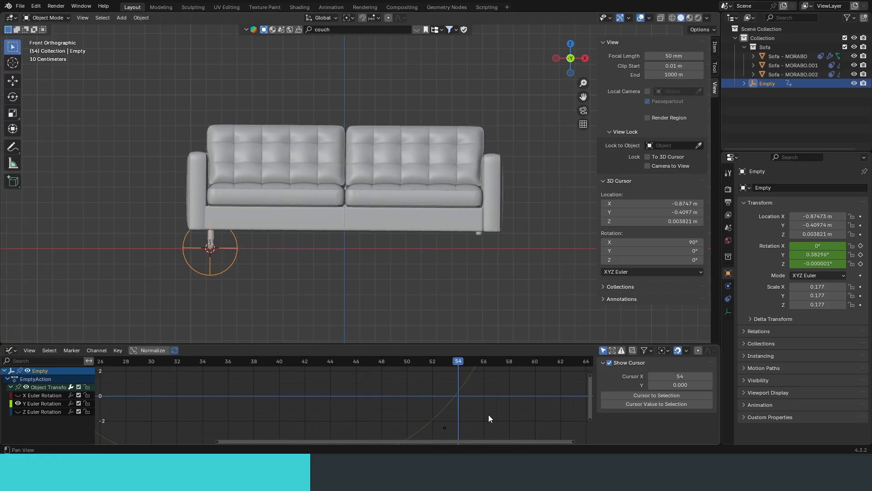
scroll(331, 258, up, 3)
click(394, 209)
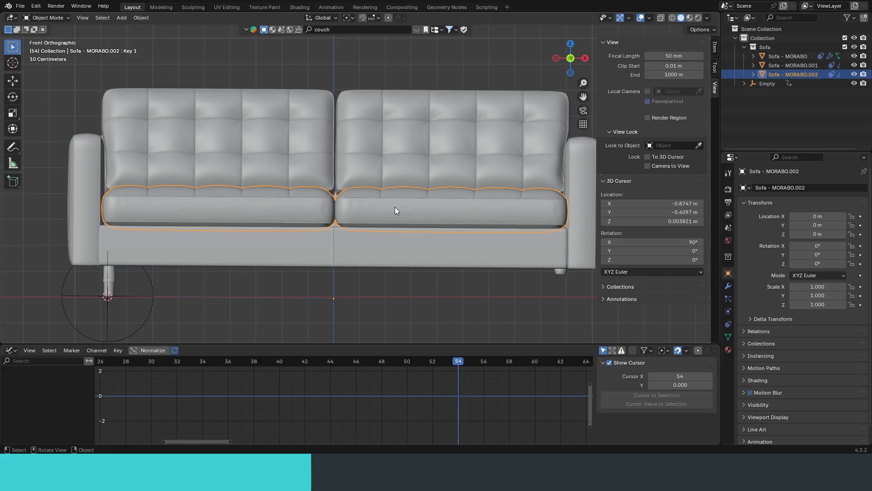
click(158, 288)
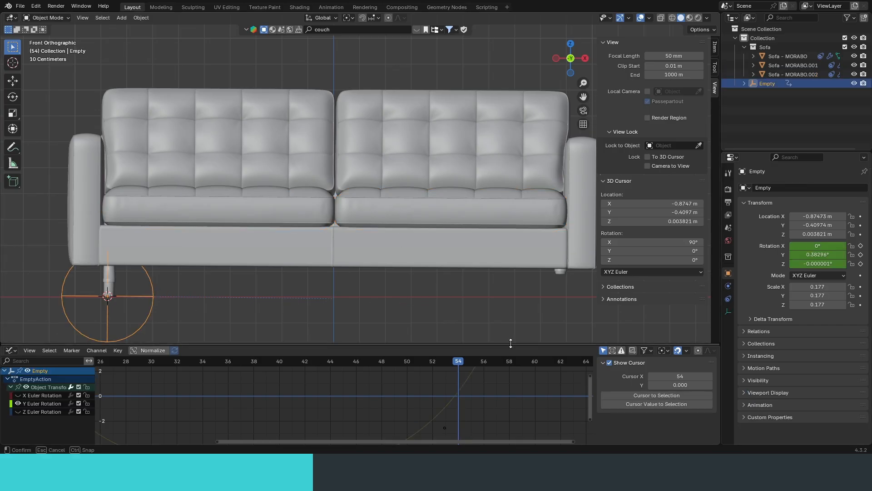
Enlarge the Graph Editor further and keyframe the empty's Y rotation at 0° on frame 54
drag(507, 344, 507, 298)
double_click(833, 254)
text(0)
key(Return)
key(i)
key(KP_Decimal)
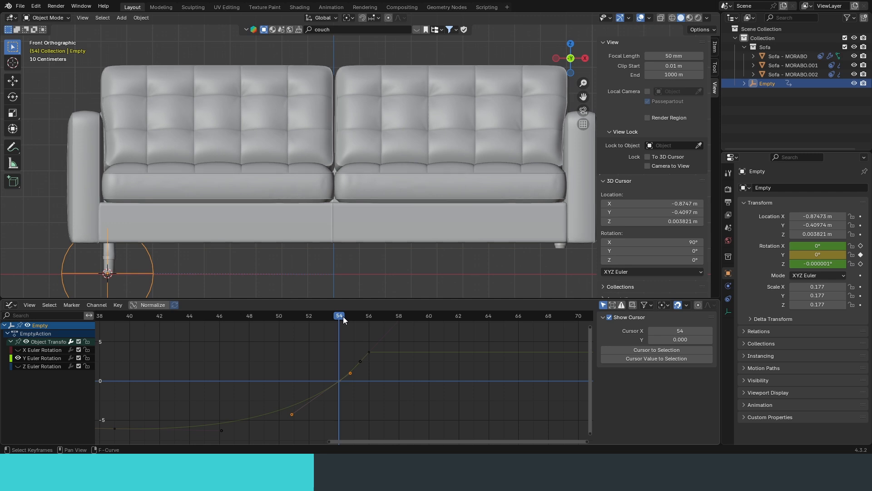
Keyframe the seat cushions' Child Of influence at 1.000 on frame 53 and 0.000 on frame 54
click(370, 200)
click(728, 324)
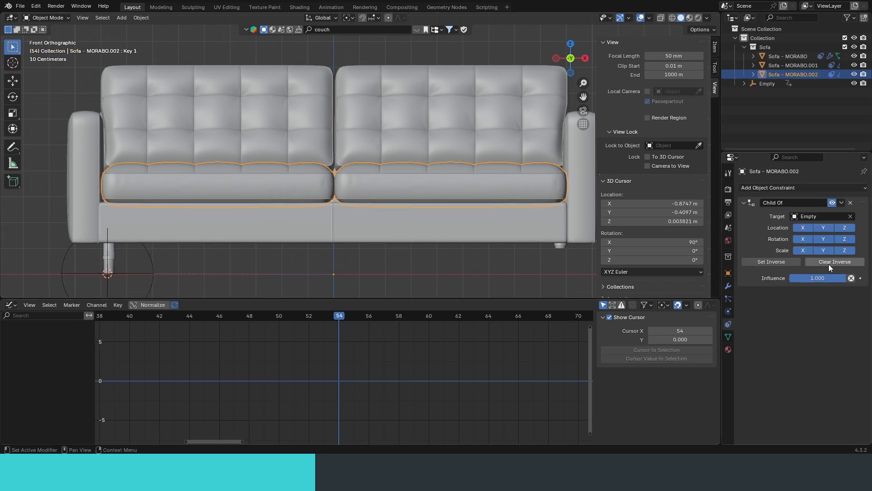
shift+middle_drag(399, 226, 407, 213)
scroll(408, 213, up, 2)
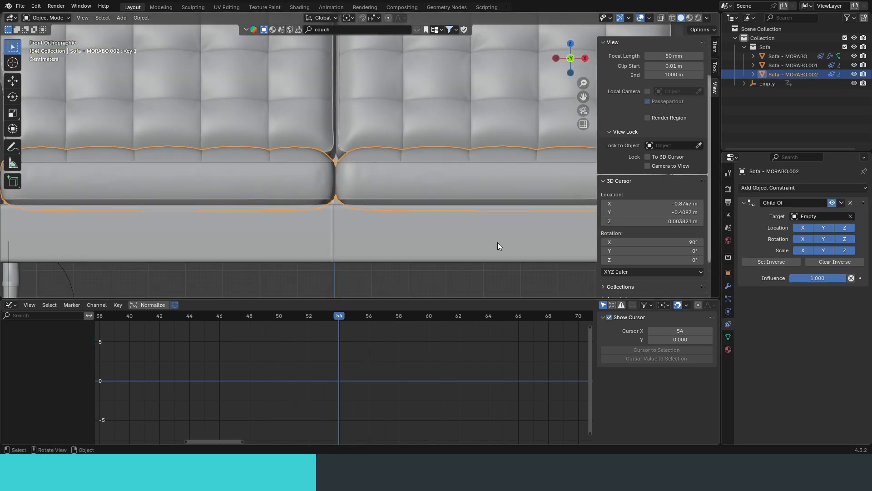
scroll(498, 246, down, 4)
key(Left)
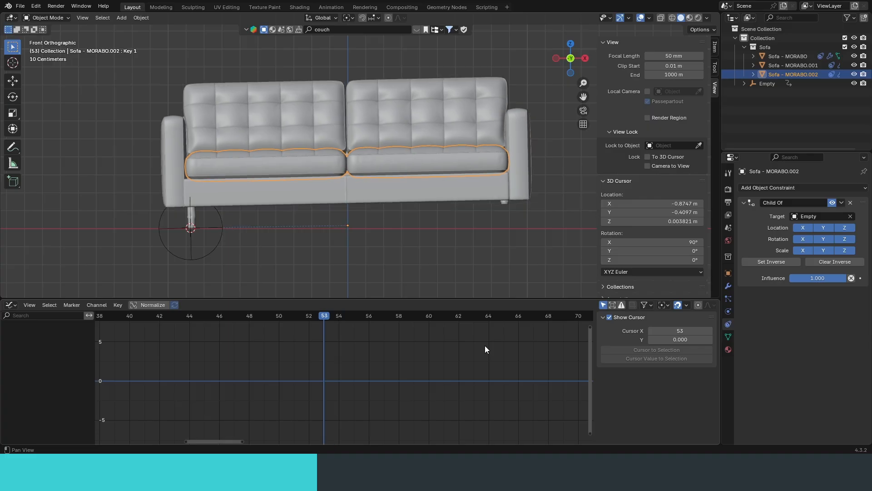
click(861, 278)
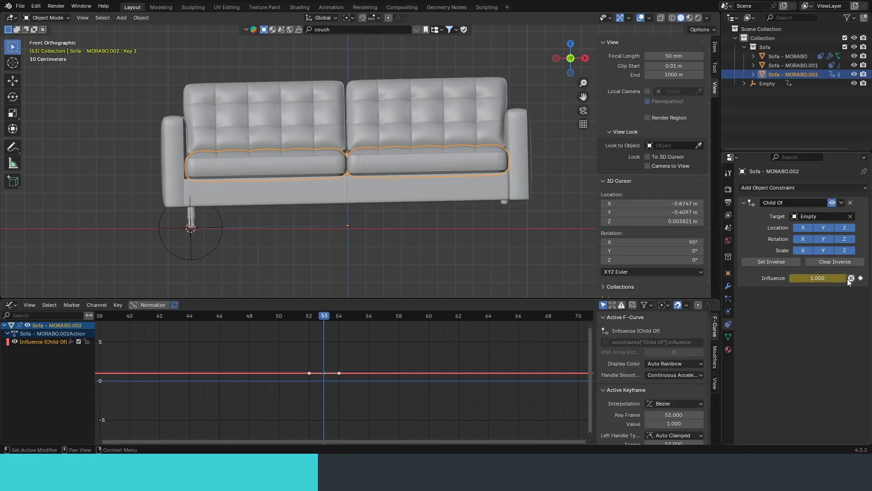
key(Right)
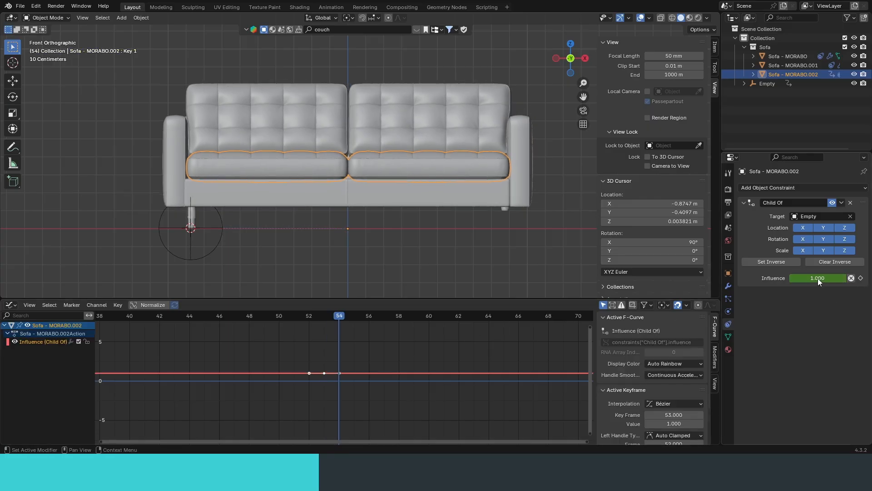
drag(817, 278, 790, 278)
Play the sofa drop and go to frame 60 to examine the seat cushions against the tilted frame
key(Left)
key(Left)
key(Left)
key(Left)
key(space)
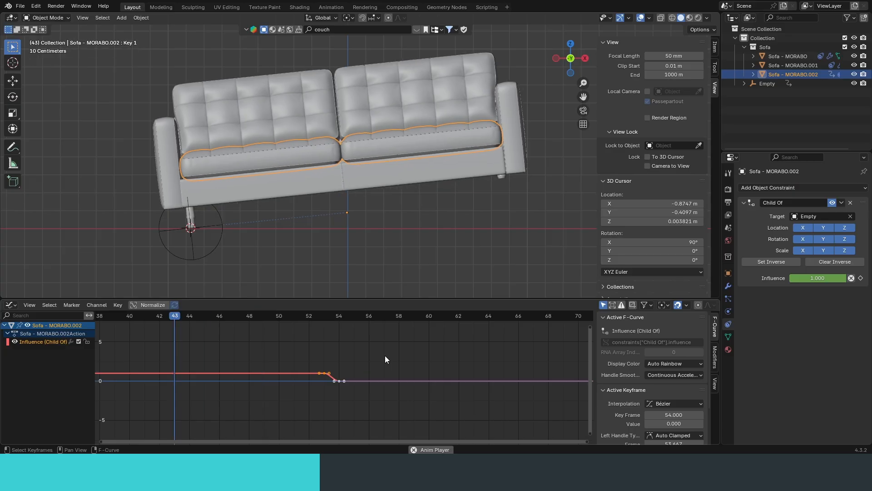
key(space)
drag(346, 320, 432, 326)
scroll(255, 233, up, 4)
scroll(272, 235, down, 4)
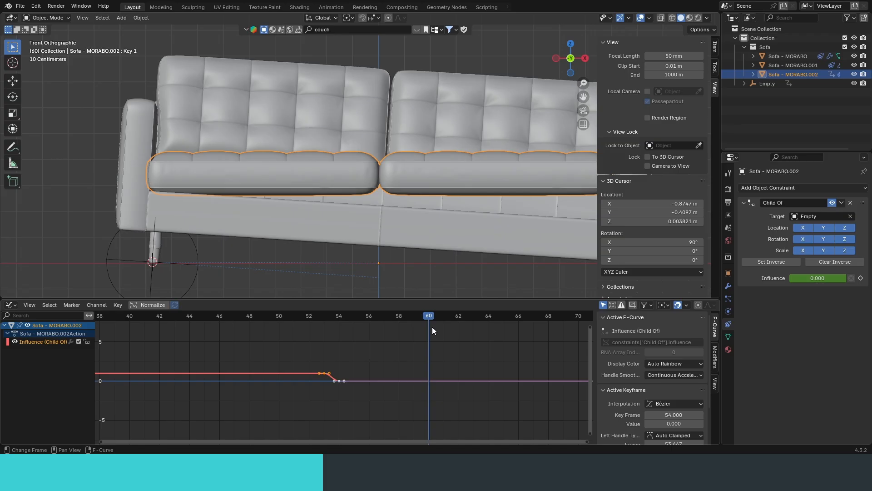
Edit the seat cushions with X-ray on and box-select the lower half of both cushions
shift+middle_drag(286, 171, 252, 170)
key(Tab)
key(alt+z)
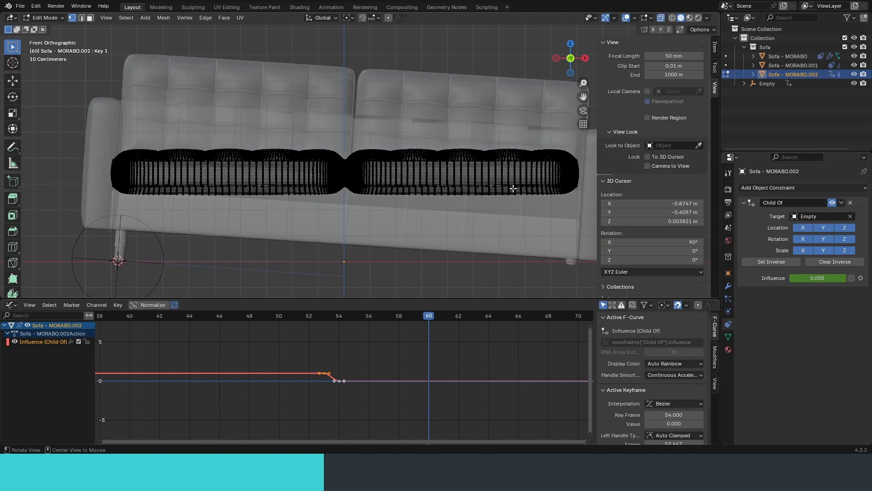
shift+middle_drag(525, 160, 481, 177)
drag(556, 182, 50, 249)
shift+middle_drag(112, 209, 341, 216)
Select a small patch of vertices on the left cushion's upper outer edge and snap the 3D cursor to it
scroll(341, 216, up, 10)
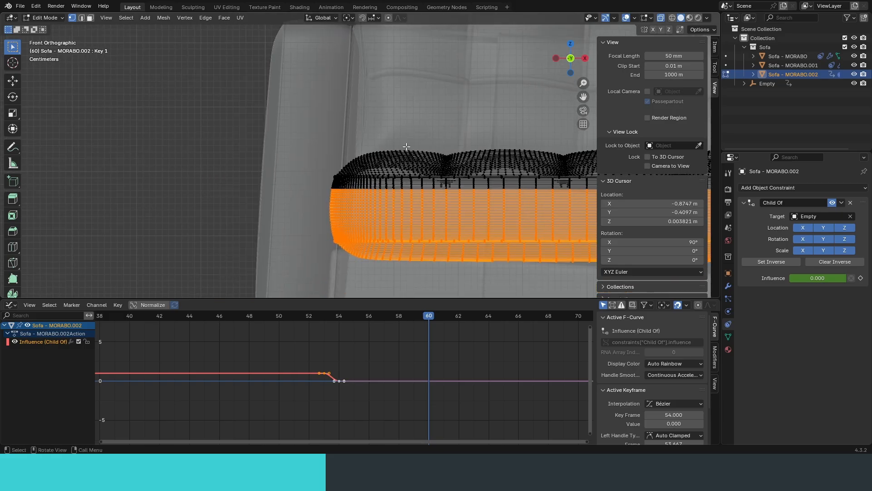
key(alt+z)
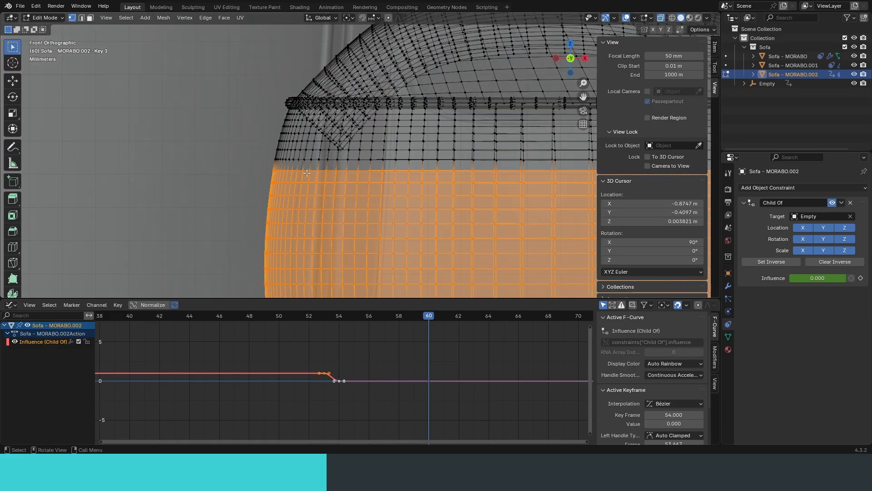
drag(265, 140, 308, 175)
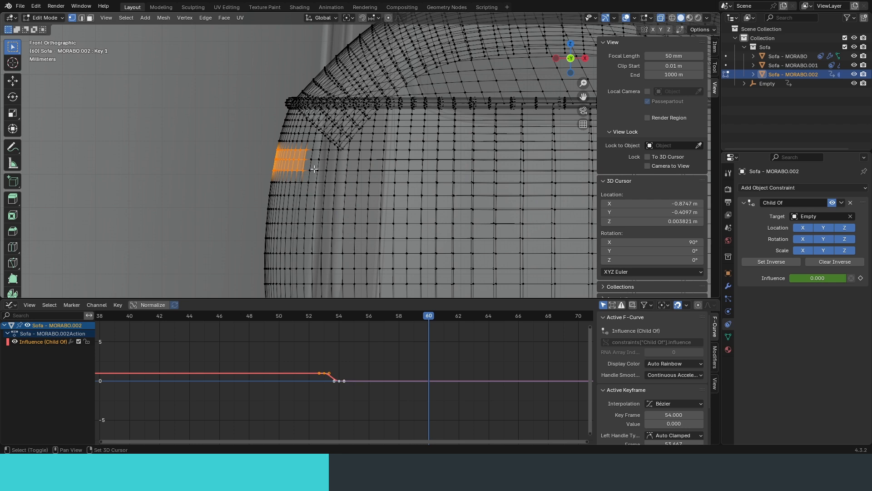
key(shift+s)
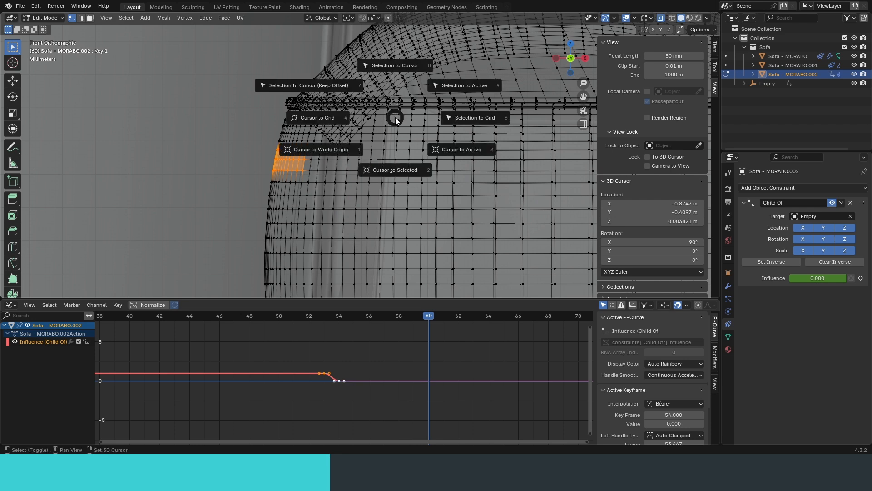
click(404, 184)
scroll(559, 137, down, 13)
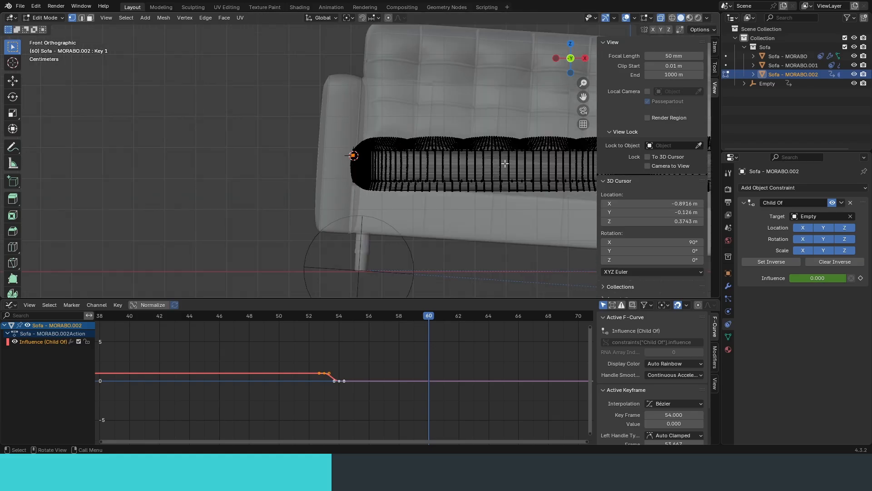
Reselect the lower half of both seat cushions and turn on proportional editing
shift+middle_drag(559, 137, 344, 133)
ctrl+middle_drag(557, 215, 490, 247)
drag(526, 230, 67, 172)
scroll(257, 123, up, 5)
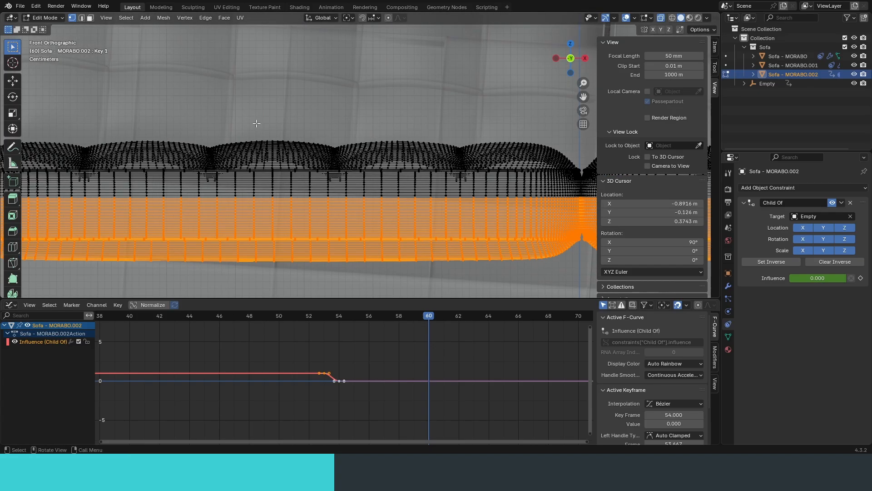
click(388, 19)
Set the transform pivot point to the 3D Cursor, keeping both cushions in view
scroll(311, 103, down, 3)
scroll(302, 142, up, 2)
shift+middle_drag(257, 148, 306, 131)
scroll(305, 132, down, 2)
shift+middle_drag(435, 79, 334, 62)
click(348, 18)
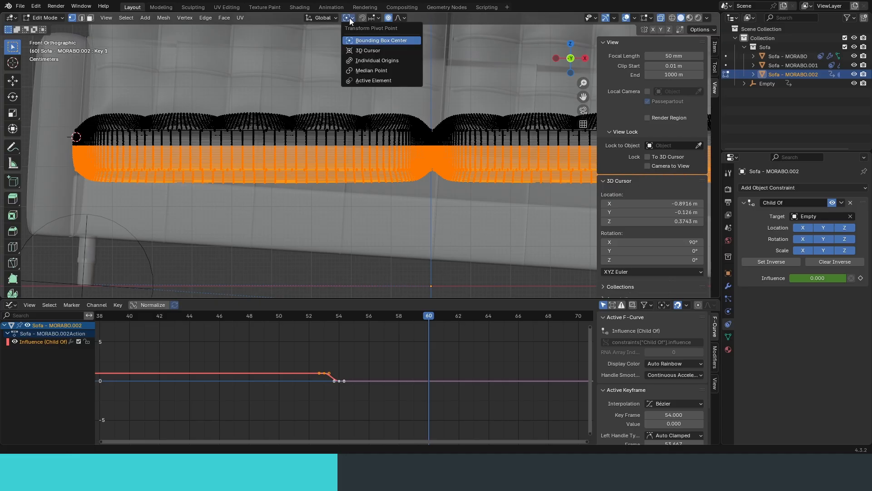
click(368, 50)
scroll(313, 85, down, 3)
shift+middle_drag(312, 86, 302, 86)
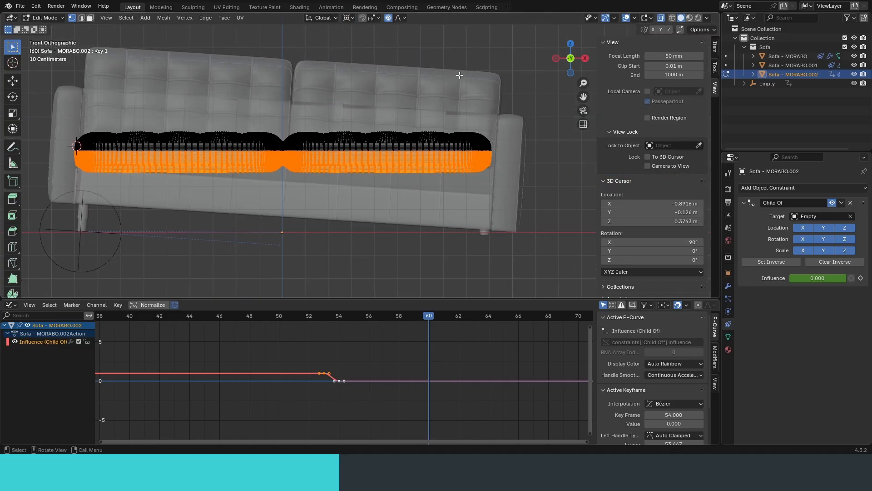
Try rotating the lower half of both seat cushions by 3° around the 3D cursor with a proportional size of 0.040
key(r)
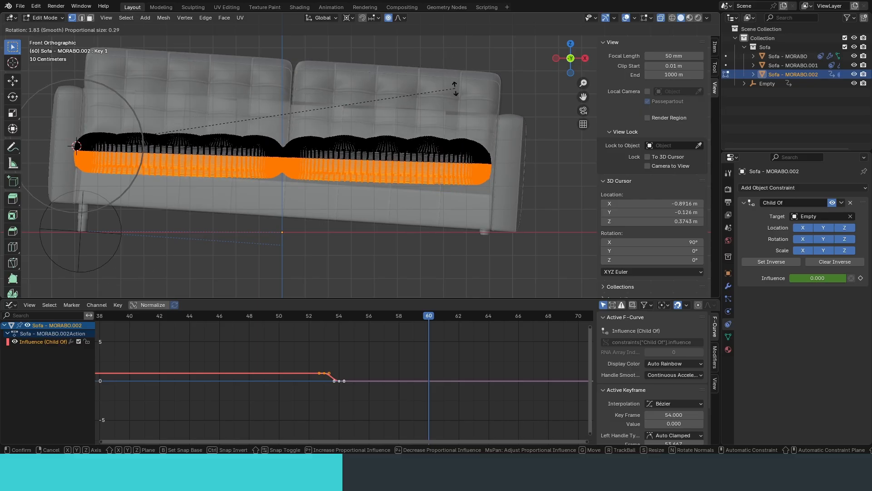
click(455, 94)
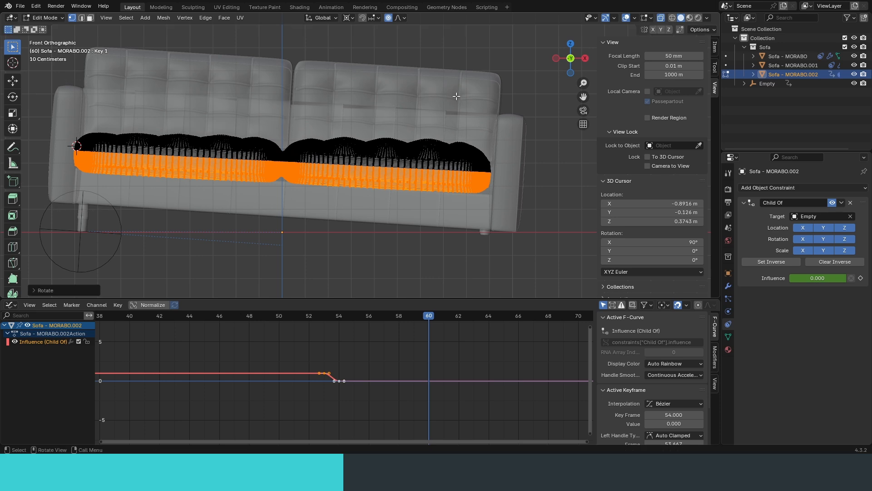
key(shift+alt+z)
click(45, 290)
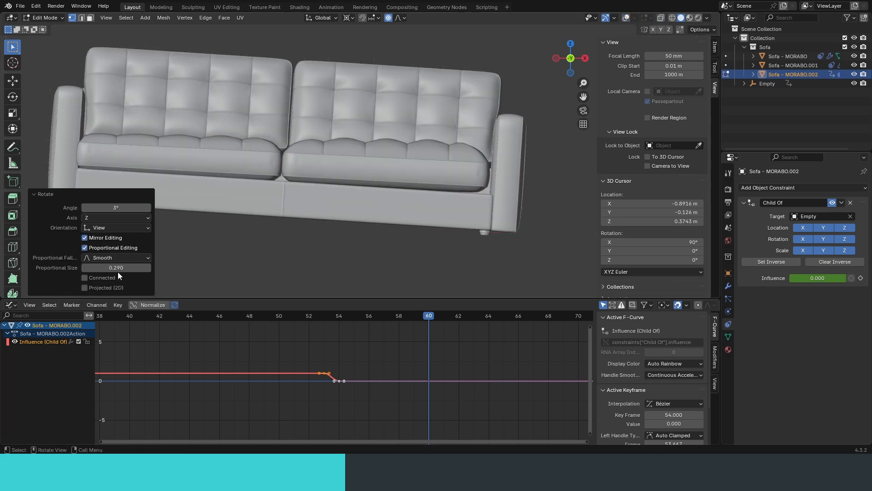
mouse_move(116, 267)
mouse_down()
mouse_move(89, 269)
mouse_move(98, 271)
mouse_up()
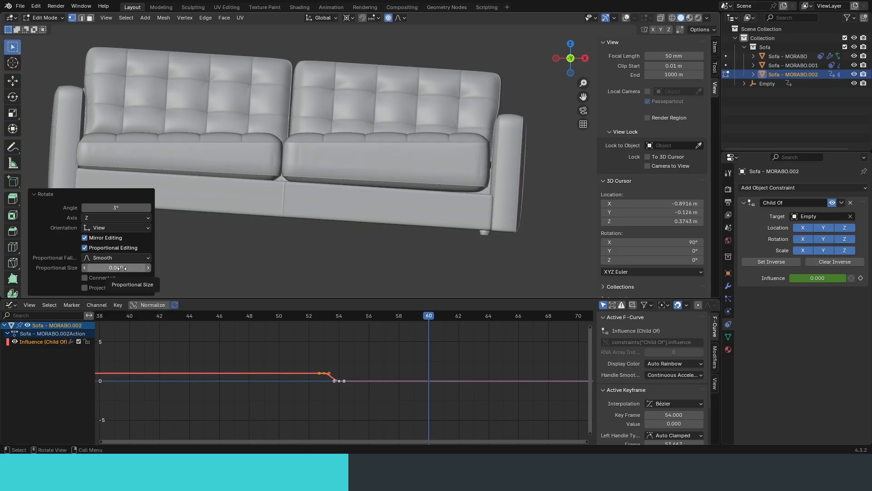
Check the right cushion's deformation up close, and set the rotation's proportional size to 0.1
scroll(416, 147, up, 6)
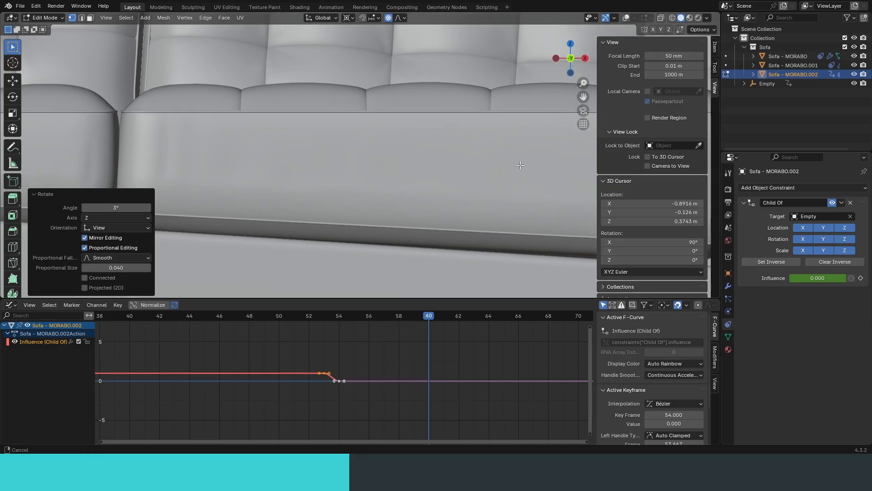
key(z)
click(282, 147)
mouse_move(415, 142)
middle_down()
mouse_move(350, 167)
mouse_move(377, 201)
mouse_move(387, 159)
mouse_move(439, 164)
mouse_move(423, 169)
middle_up()
key(z)
click(431, 161)
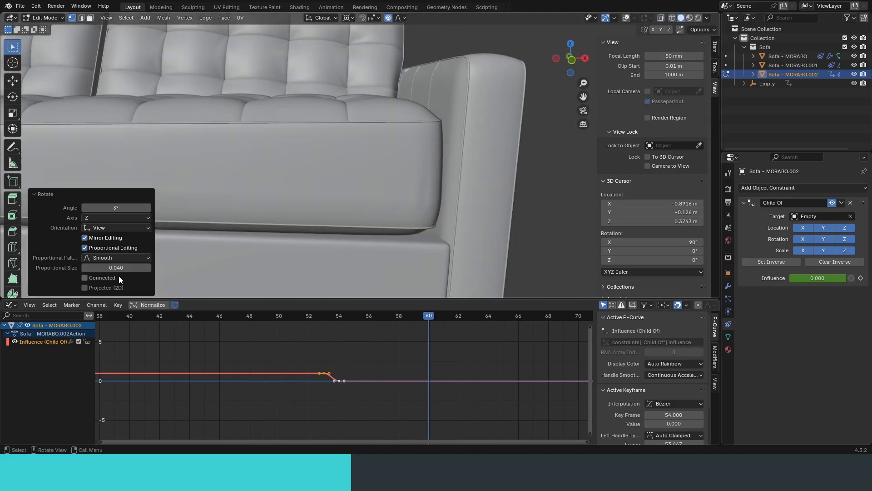
click(121, 269)
key(BackSpace)
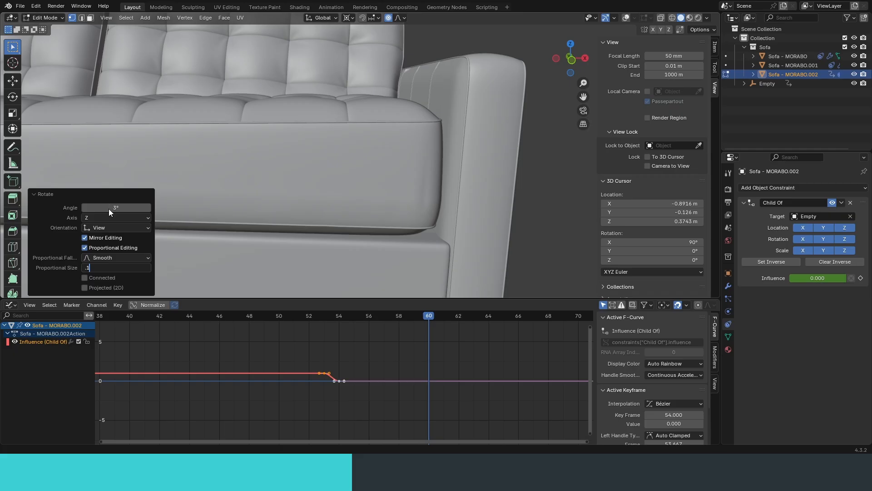
text(.1)
key(Return)
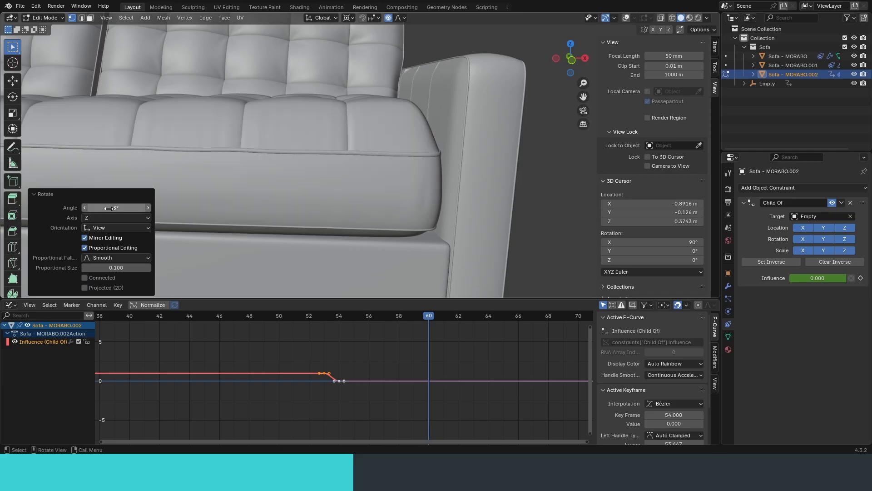
Inspect both cushions from the front, and undo the rotation of their lower half
click(728, 275)
scroll(377, 164, down, 4)
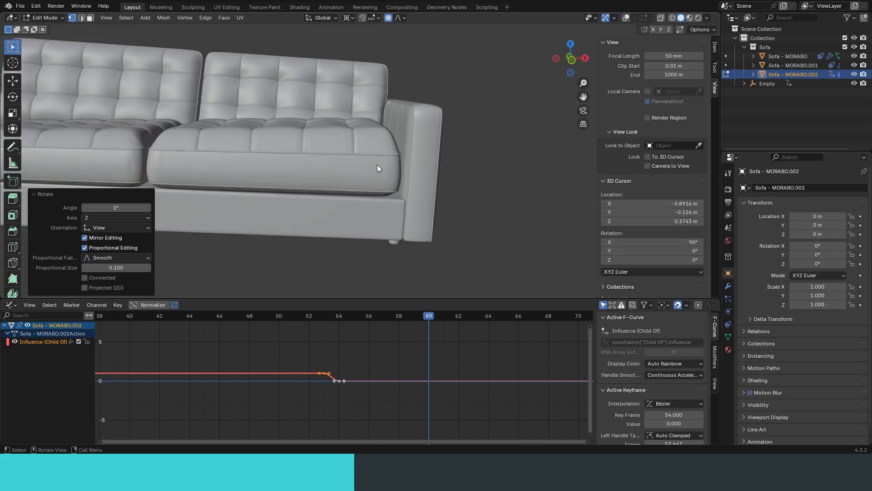
key(KP_1)
shift+middle_drag(378, 166, 459, 161)
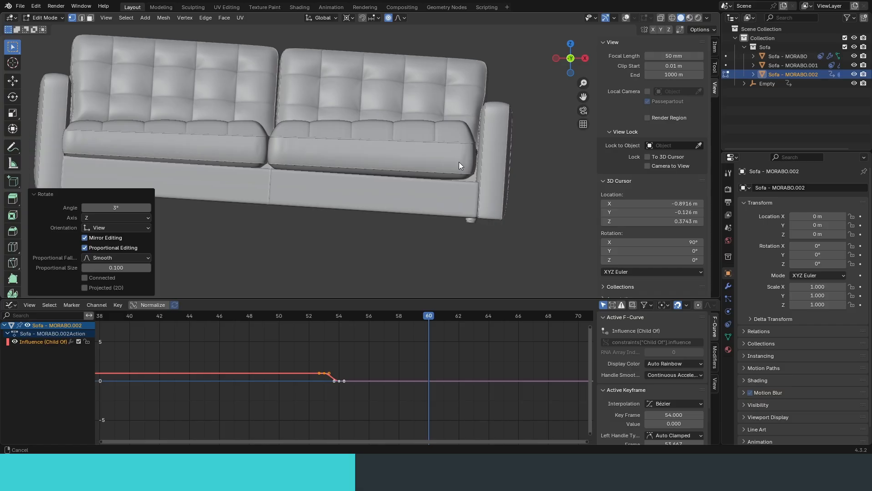
key(ctrl+z)
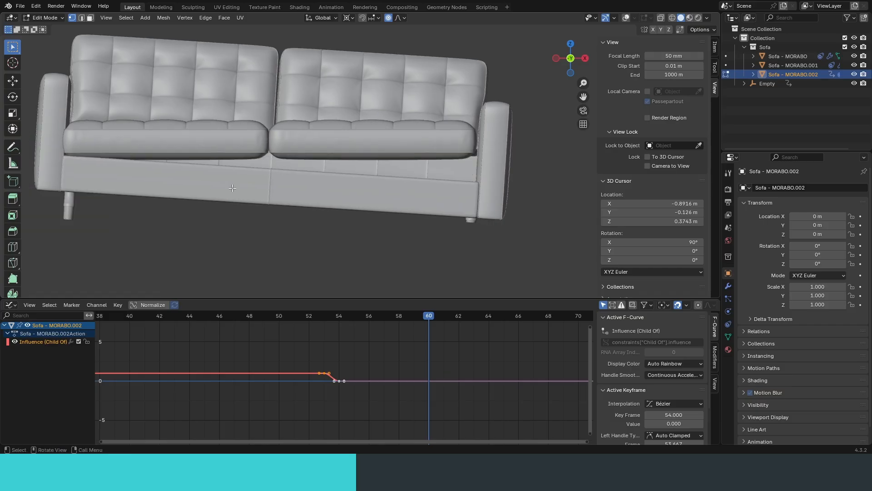
Shear the lower half of both seat cushions vertically by about 0.057 to follow the sloping sofa base
scroll(15, 284, down, 4)
click(13, 285)
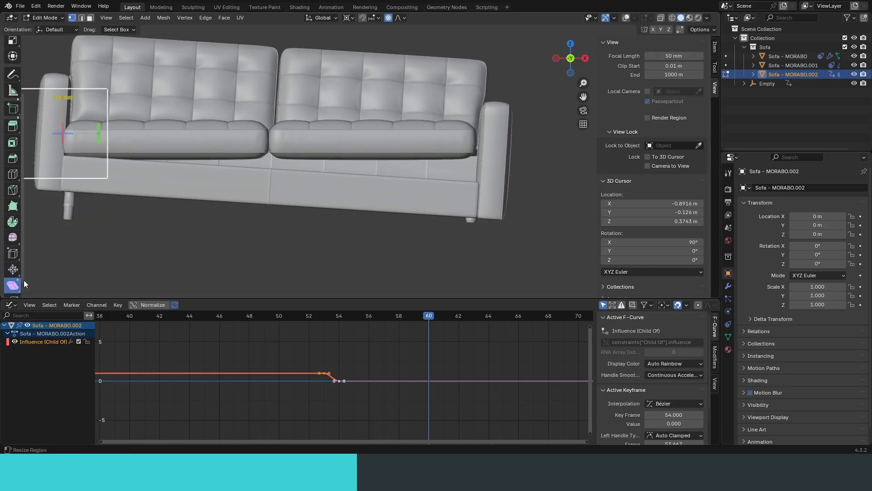
shift+middle_drag(163, 143, 320, 160)
scroll(271, 162, up, 4)
scroll(319, 161, down, 3)
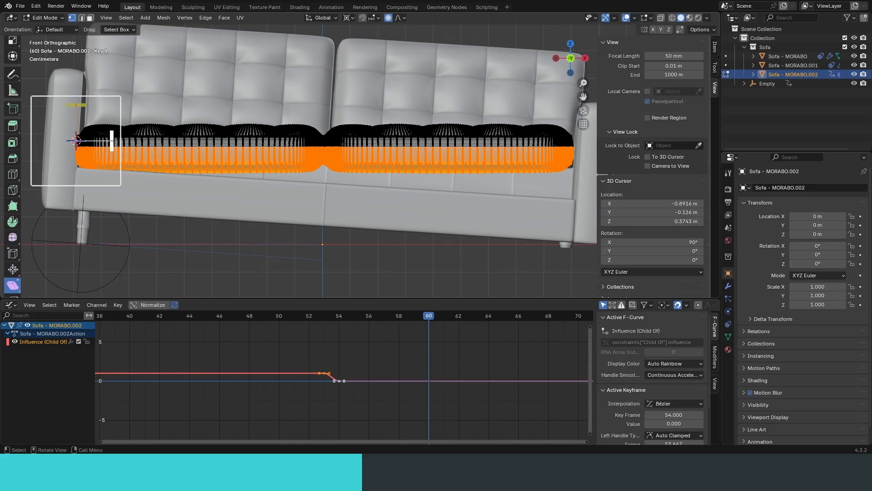
drag(111, 140, 130, 151)
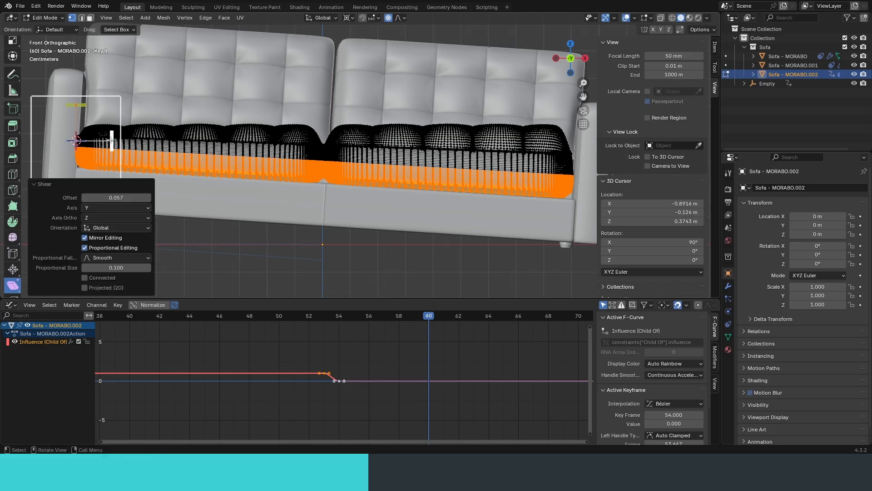
Try proportional sizes of 0.06, 0.04 and 0.035 for the cushion shear
click(109, 269)
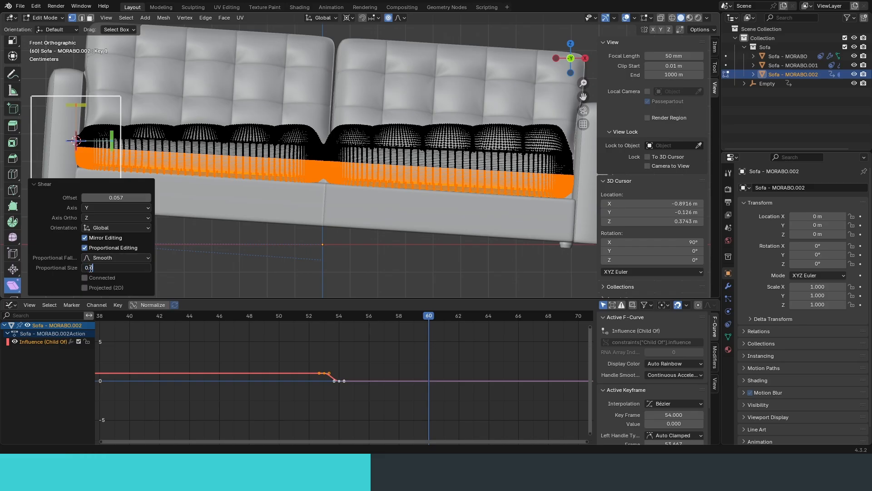
text(0.06)
key(Return)
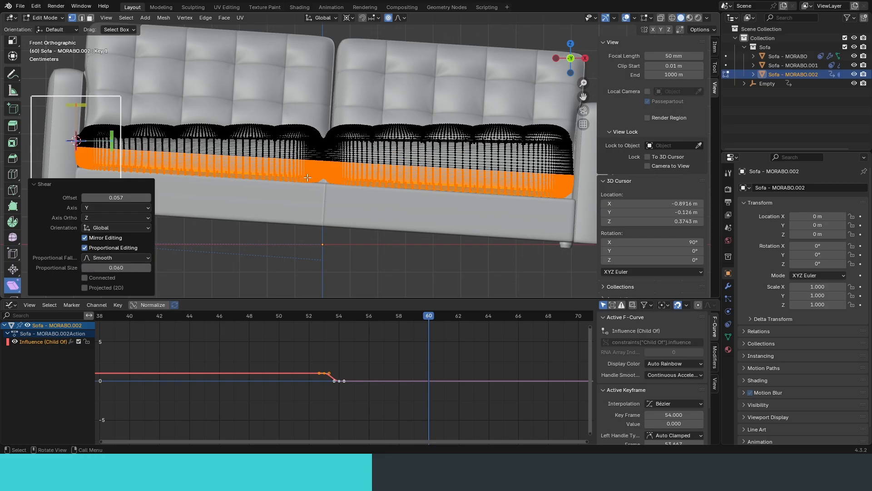
scroll(253, 128, up, 5)
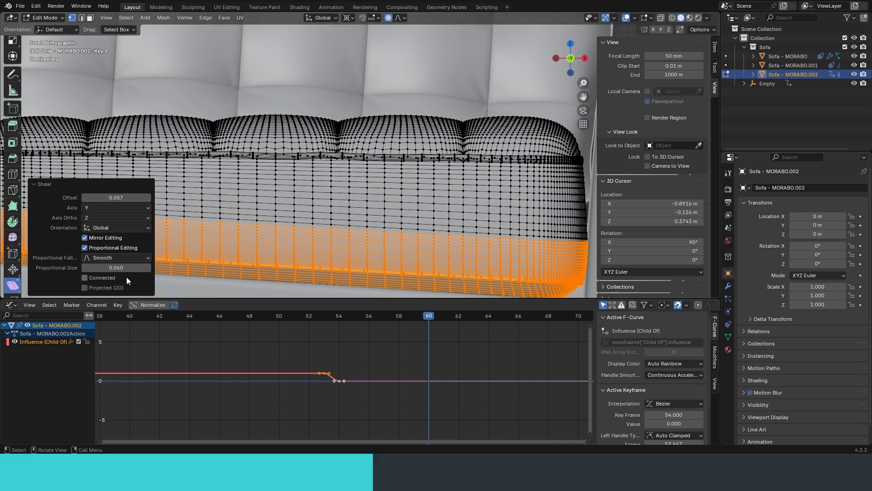
click(102, 269)
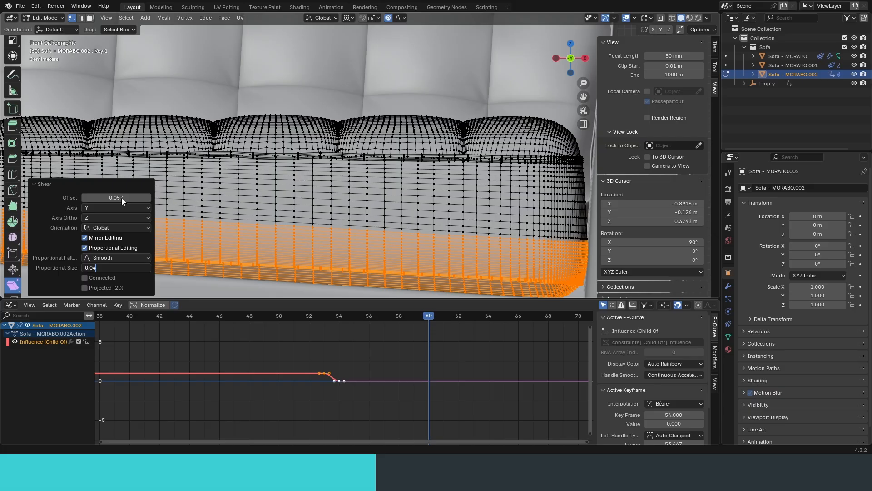
key(Return)
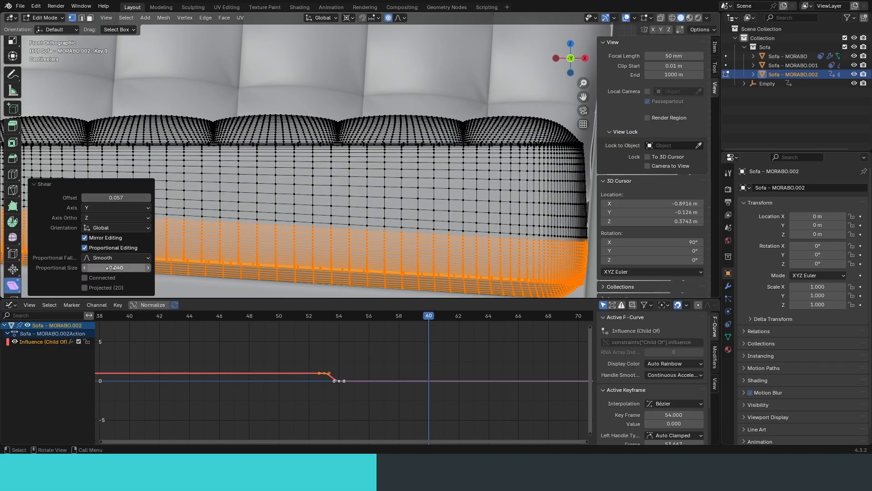
click(96, 268)
text(0.03)
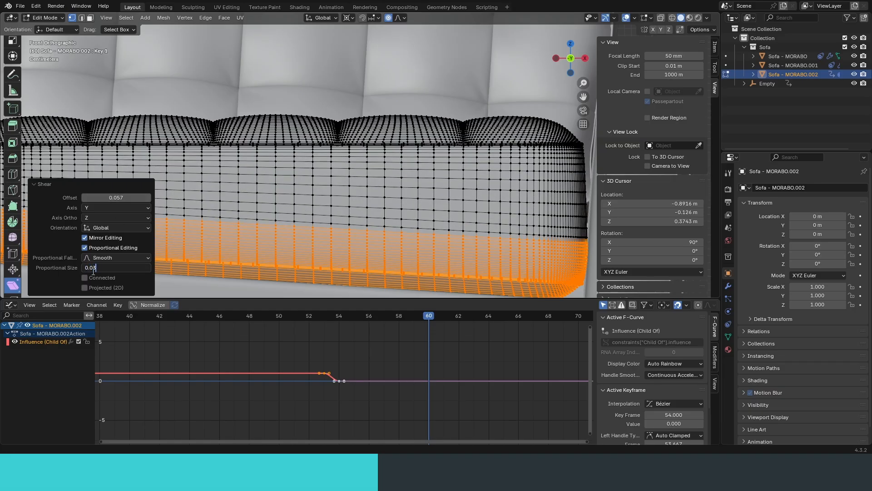
text(5)
key(Return)
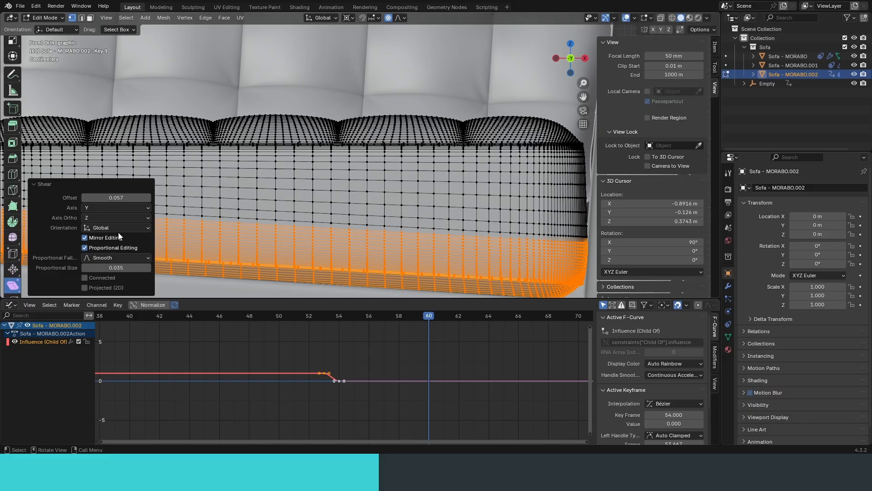
Set the cushion shear's proportional size to 0.038
click(117, 267)
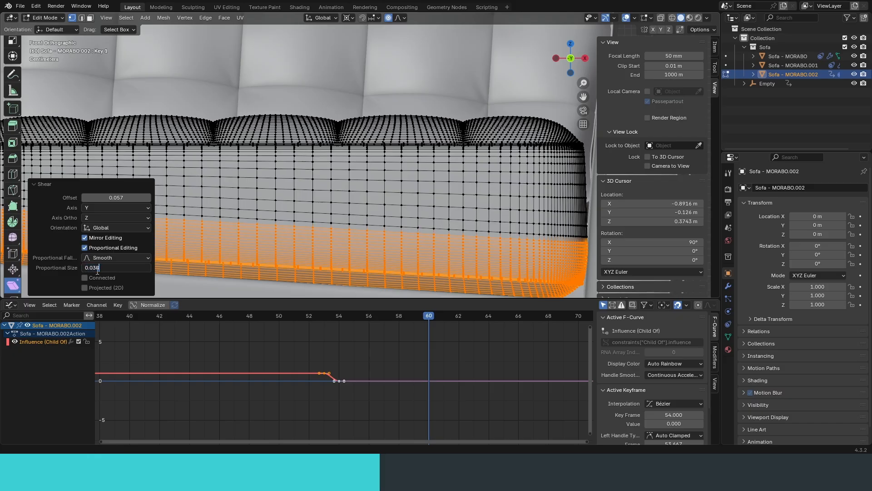
text(0.038)
key(Return)
Examine the shaded surfaces of both sheared cushions along the sofa base with the overlays hidden
scroll(222, 199, down, 8)
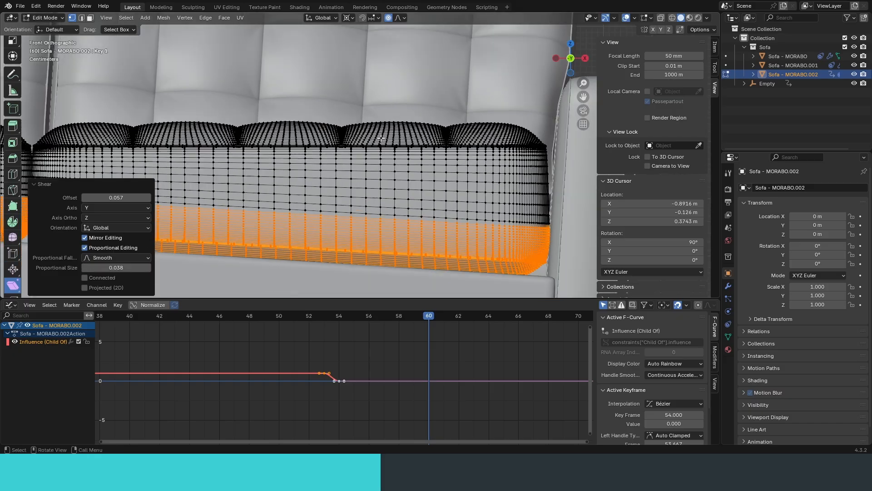
scroll(442, 151, up, 4)
shift+middle_drag(442, 151, 633, 123)
key(shift+alt+z)
scroll(418, 140, up, 5)
shift+middle_drag(418, 141, 258, 117)
scroll(544, 125, down, 6)
shift+middle_drag(398, 117, 229, 119)
shift+middle_drag(484, 135, 354, 142)
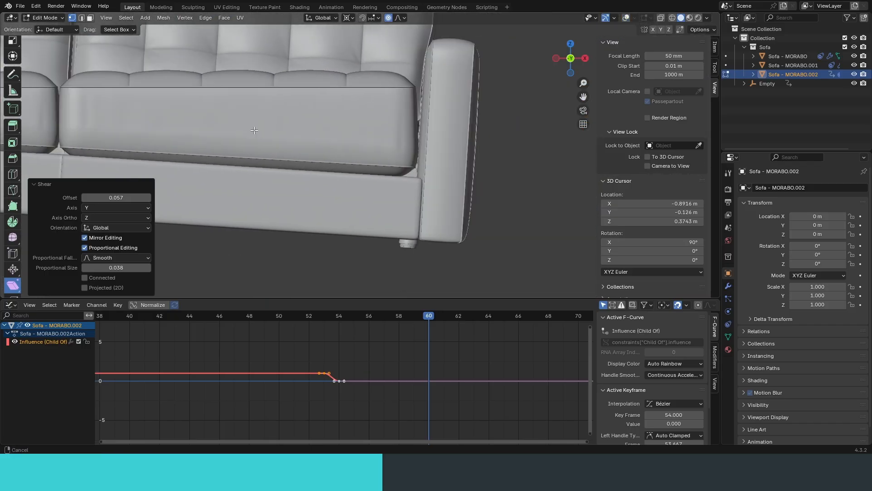
Show the overlays again and examine the right cushion's outer edge against the armrest and base
scroll(354, 141, up, 3)
key(shift+alt+z)
scroll(393, 198, down, 4)
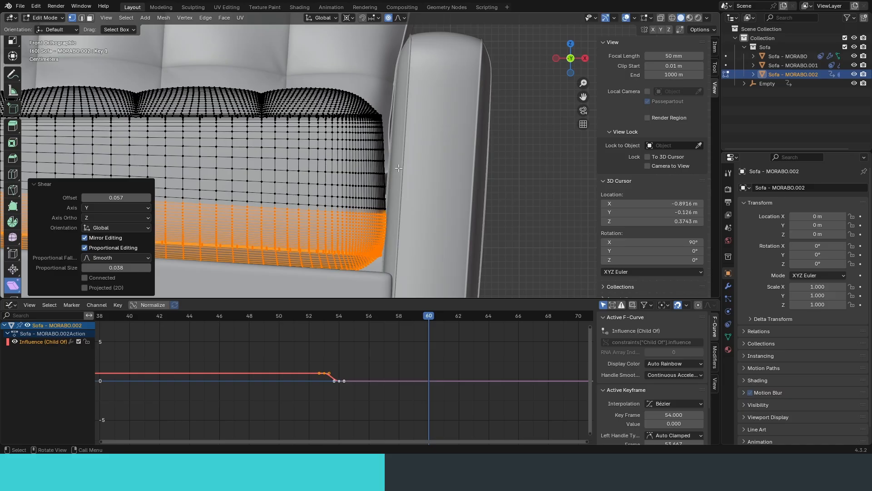
shift+middle_drag(399, 168, 366, 84)
scroll(366, 170, up, 5)
scroll(388, 155, down, 3)
scroll(374, 184, down, 4)
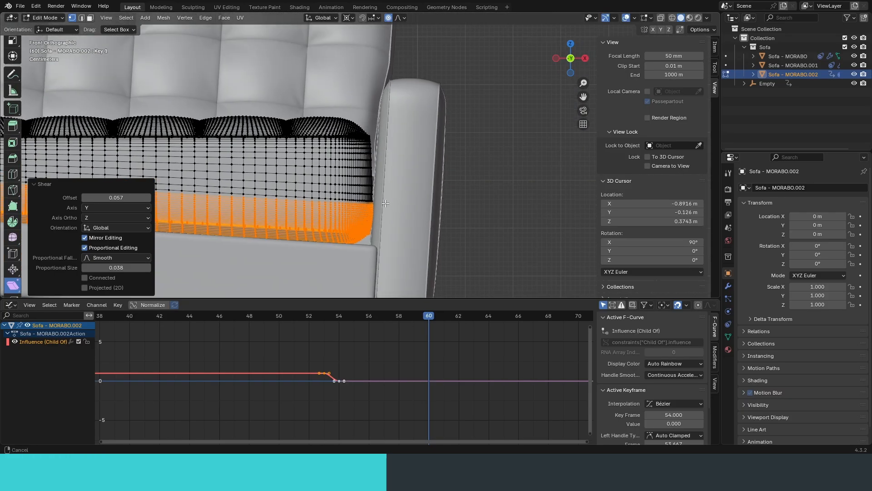
scroll(429, 122, up, 1)
scroll(378, 175, up, 5)
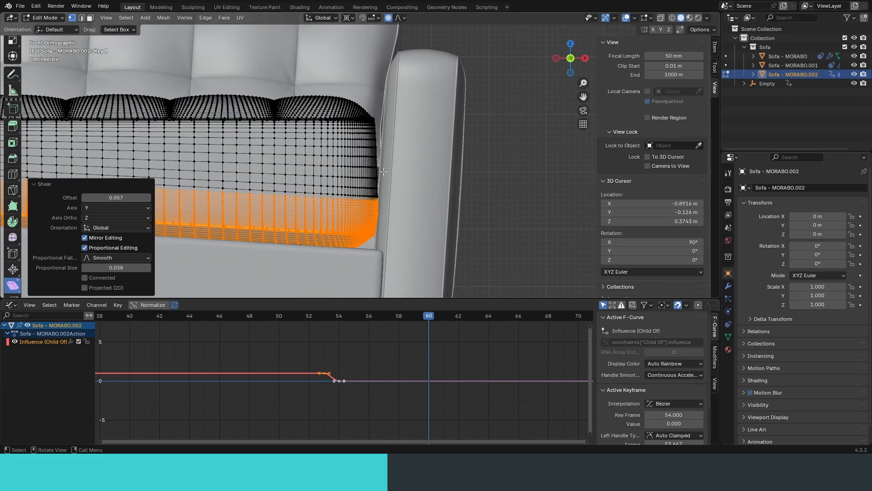
Box-select the left cushion's outer end through the mesh and move it about 0.016 m inward with a proportional size of about 0.131
shift+middle_drag(378, 213, 395, 123)
shift+middle_drag(204, 128, 418, 123)
shift+middle_drag(102, 122, 331, 184)
scroll(261, 142, up, 2)
scroll(261, 142, down, 3)
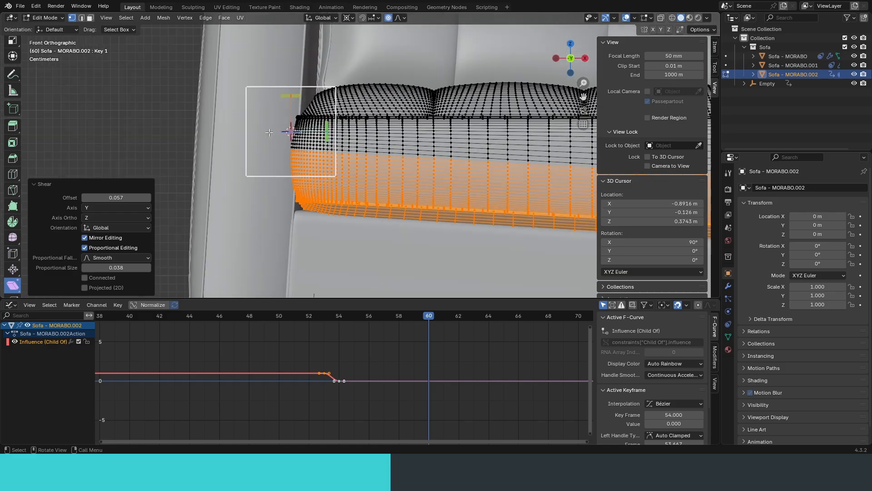
scroll(245, 91, up, 2)
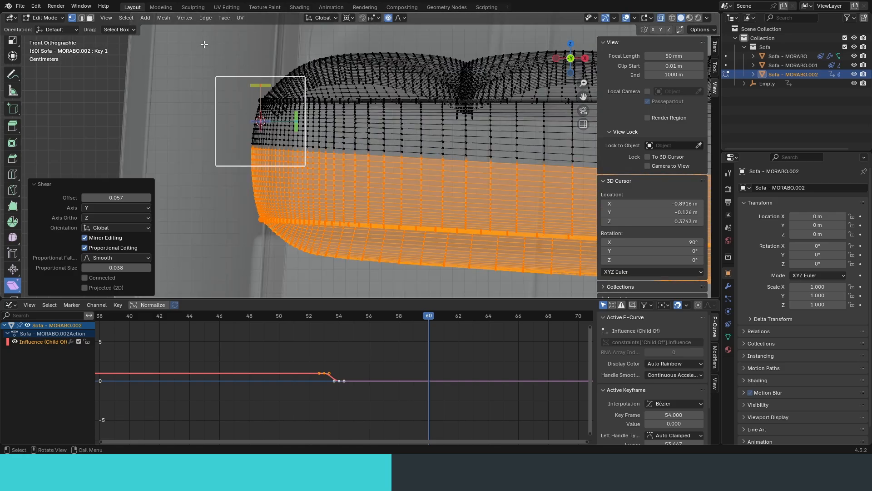
drag(204, 44, 296, 257)
key(alt+z)
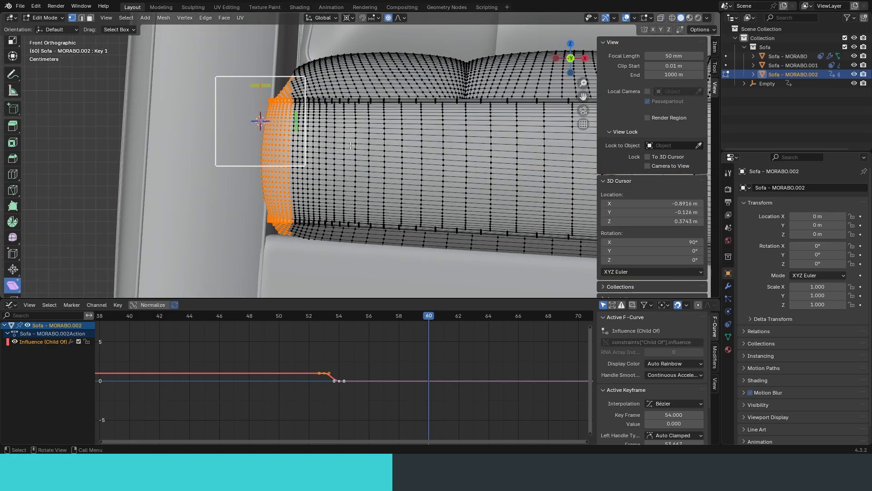
key(g)
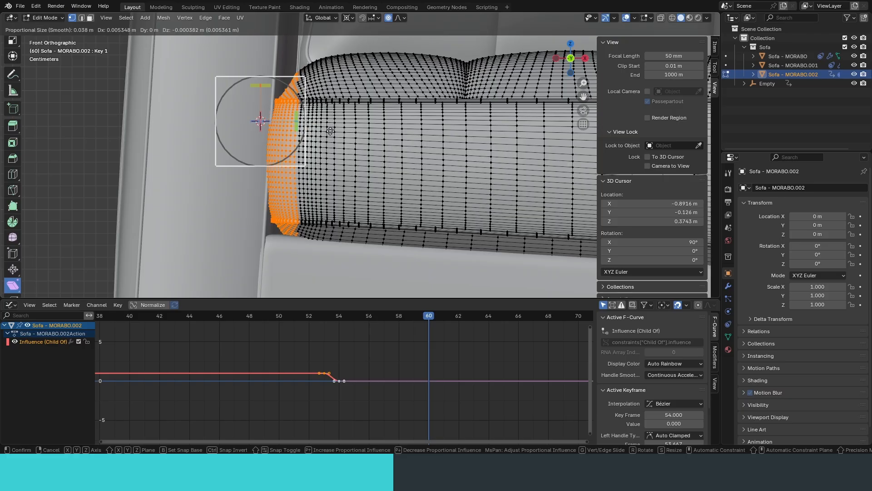
scroll(336, 130, down, 5)
scroll(341, 130, down, 2)
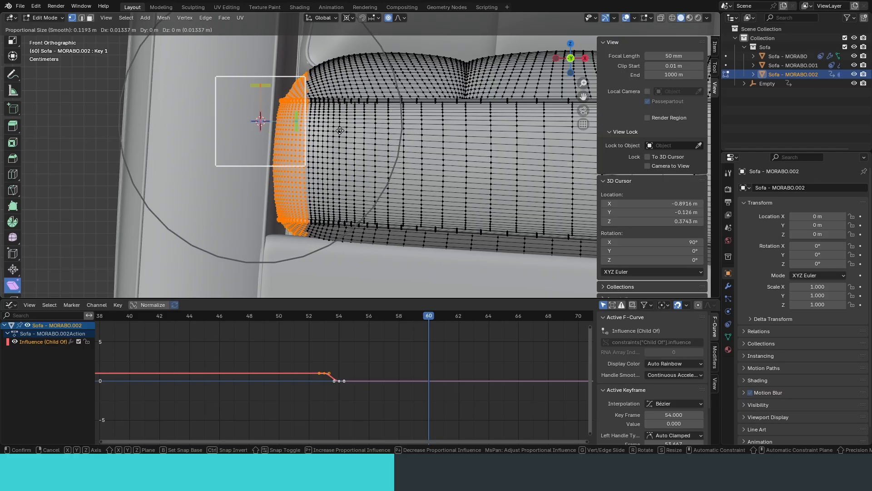
click(344, 130)
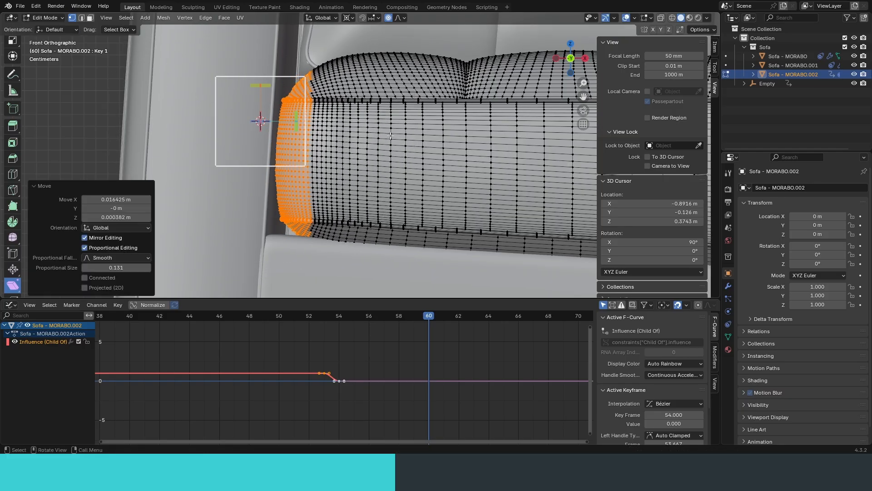
key(s)
right_click(404, 137)
drag(296, 121, 296, 132)
key(ctrl+z)
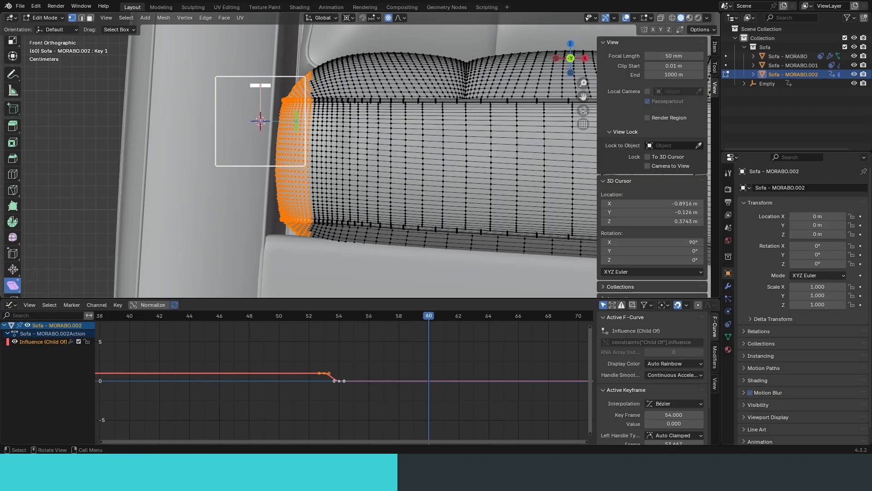
Shear the left cushion's outer end sideways by about 0.061, and hide the overlays to show its shaded surface
drag(260, 84, 274, 88)
drag(279, 88, 282, 93)
key(shift+alt+z)
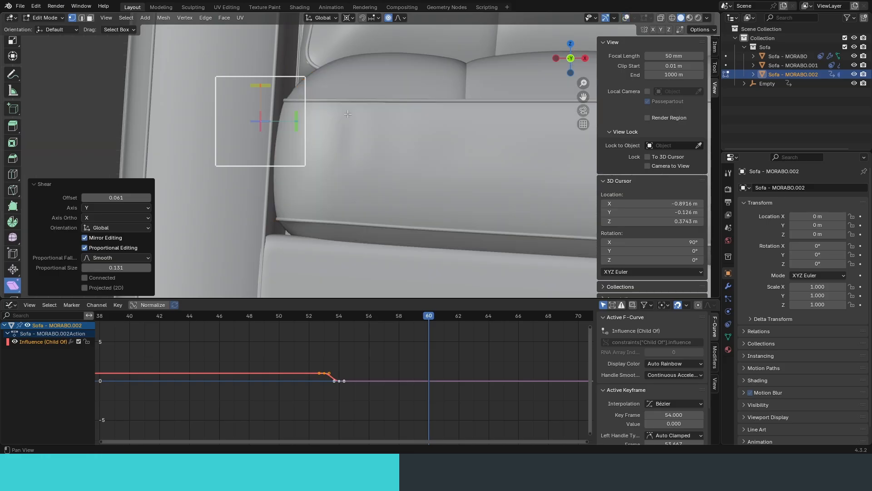
Examine the shaded seam between the two seat cushions, switching the overlays on and off
scroll(363, 118, down, 7)
shift+middle_drag(420, 128, 114, 116)
shift+middle_drag(364, 132, 356, 150)
scroll(339, 146, down, 5)
scroll(361, 152, up, 5)
key(shift+alt+z)
scroll(361, 153, down, 5)
key(shift+alt+z)
scroll(361, 153, up, 5)
key(shift+alt+z)
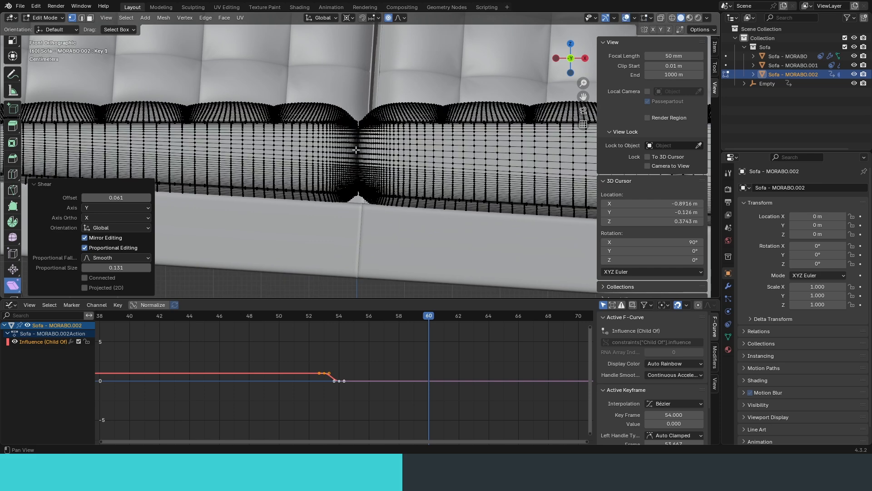
Box-select the cushions' meeting ends through the mesh and move them about 0.018 m along X with a proportional size of about 0.374
scroll(410, 55, down, 2)
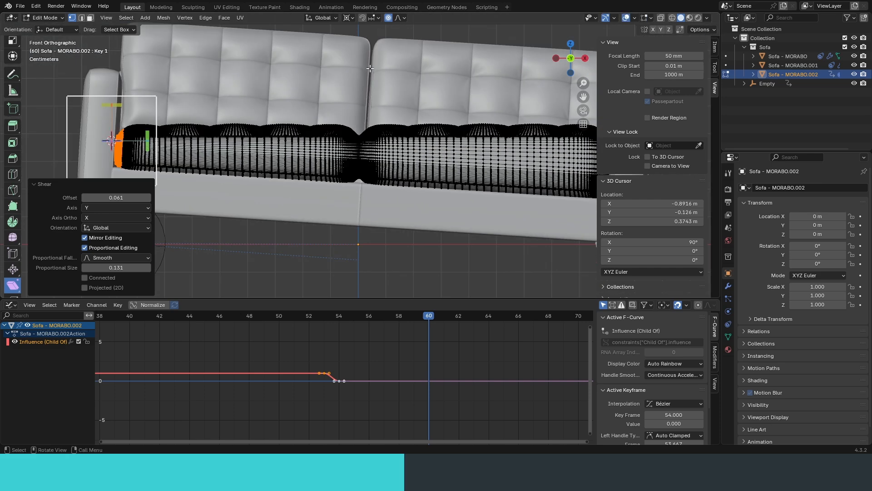
scroll(370, 68, up, 4)
drag(370, 90, 350, 232)
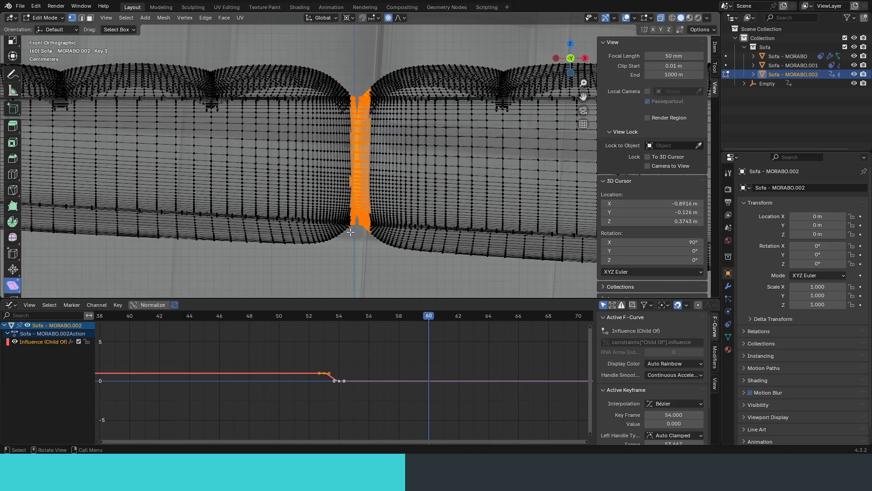
key(g)
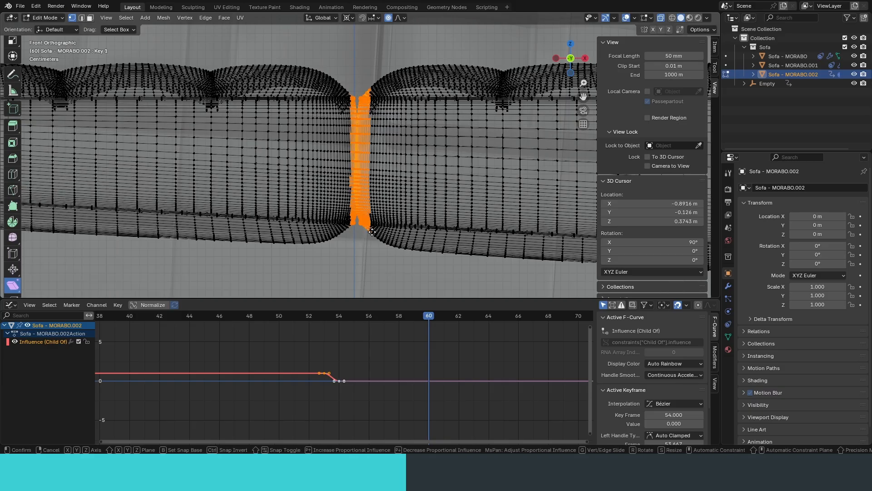
key(x)
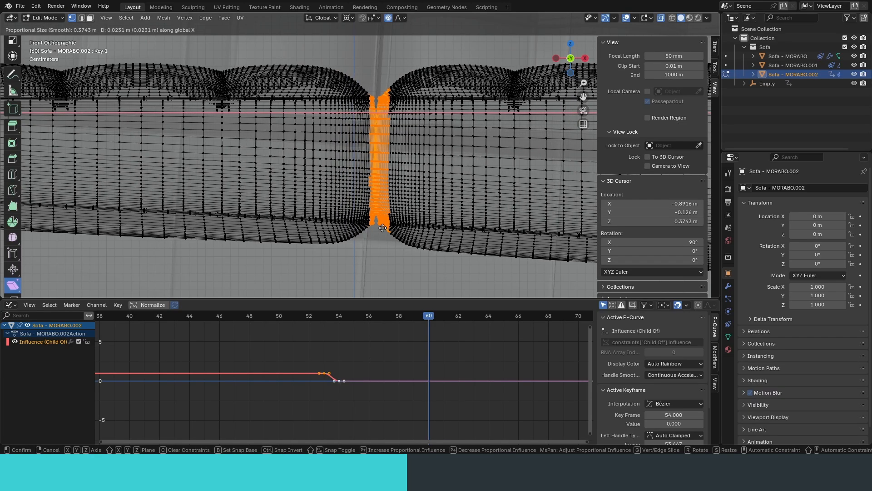
click(379, 222)
key(shift+alt+z)
scroll(373, 142, down, 1)
scroll(374, 142, down, 8)
key(alt+z)
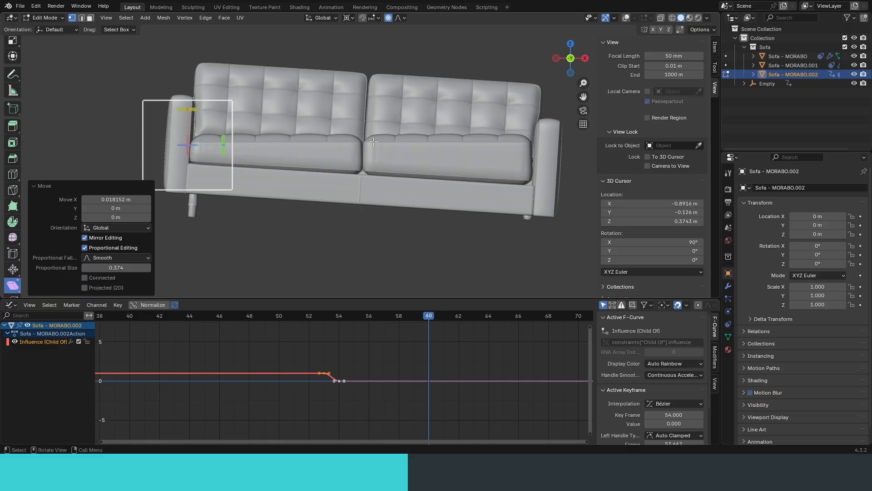
Shift the cushions' meeting ends about 0.008 m further along X so the seam lines up with the backrest gap
scroll(373, 142, up, 5)
shift+middle_drag(436, 143, 409, 198)
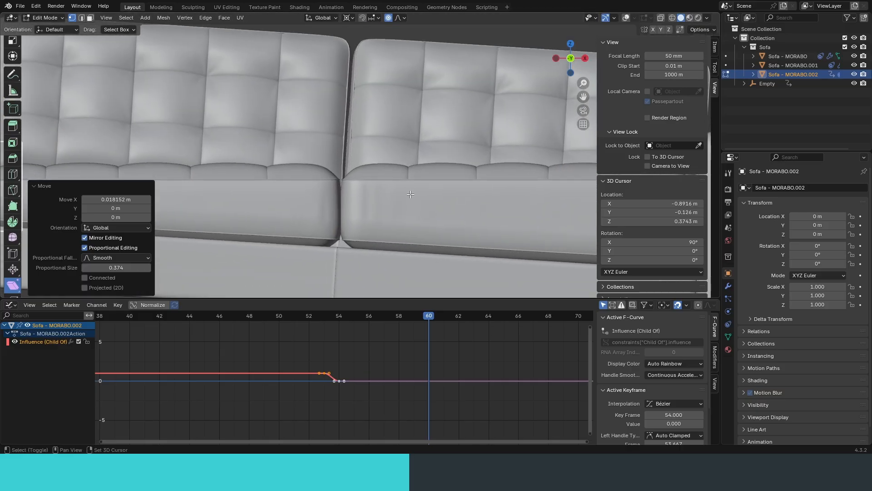
scroll(356, 209, up, 3)
key(g)
key(x)
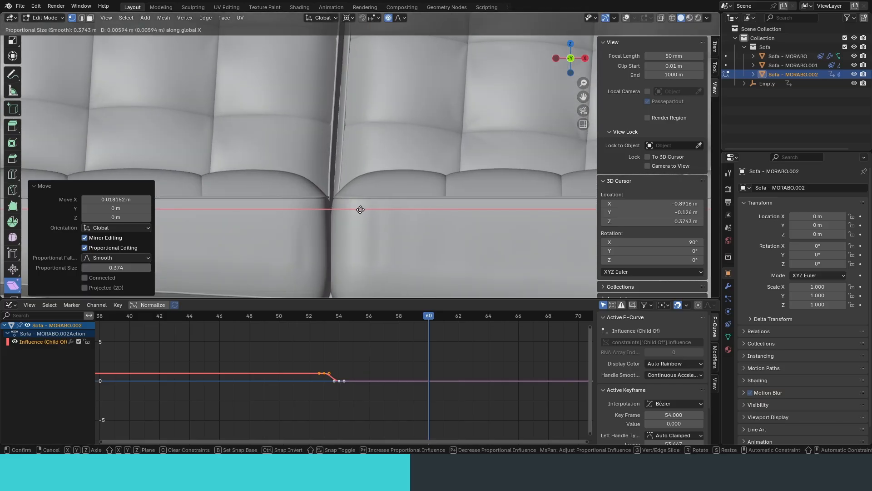
click(363, 207)
scroll(364, 207, down, 8)
middle_drag(364, 207, 471, 201)
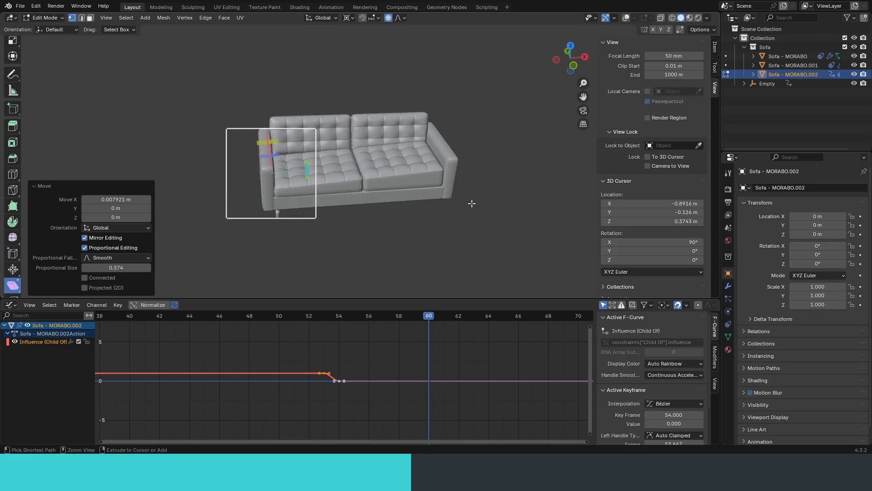
Return to Object Mode and keyframe the cushions' Key 1 shape key value of 0 at frame 53
key(ctrl+Tab)
click(343, 172)
middle_drag(344, 173, 345, 191)
ctrl+middle_drag(362, 357, 359, 321)
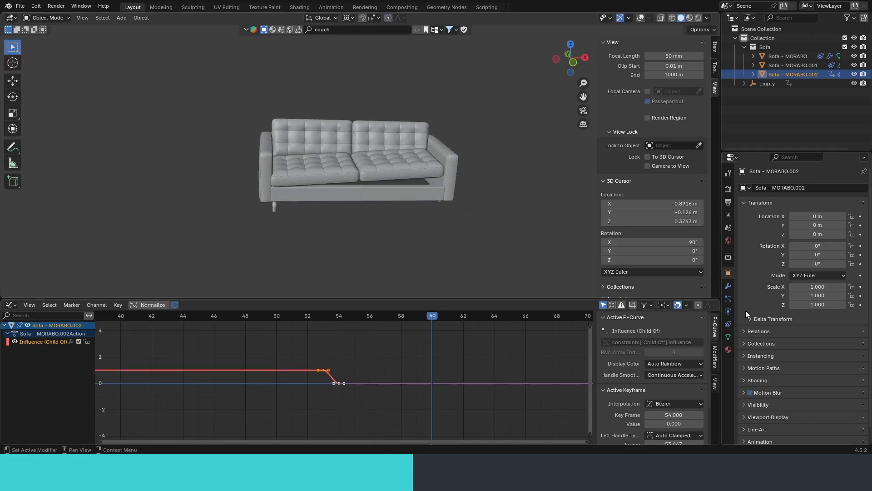
click(728, 336)
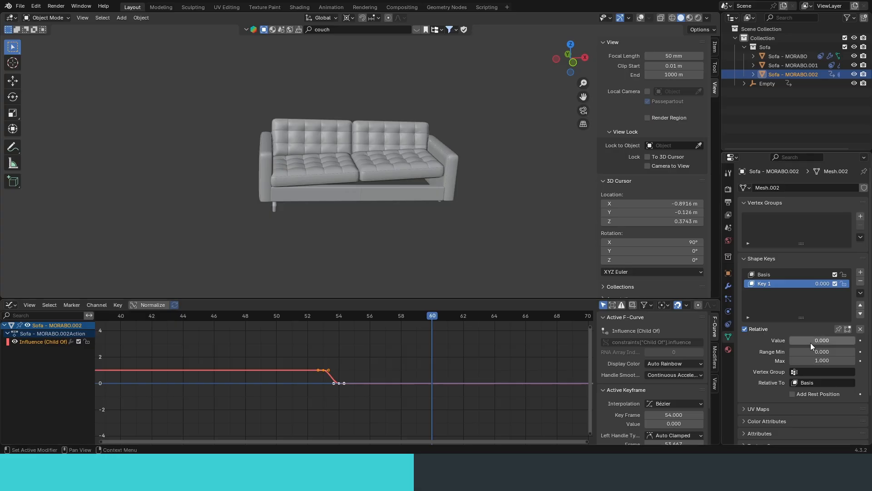
drag(367, 317, 320, 320)
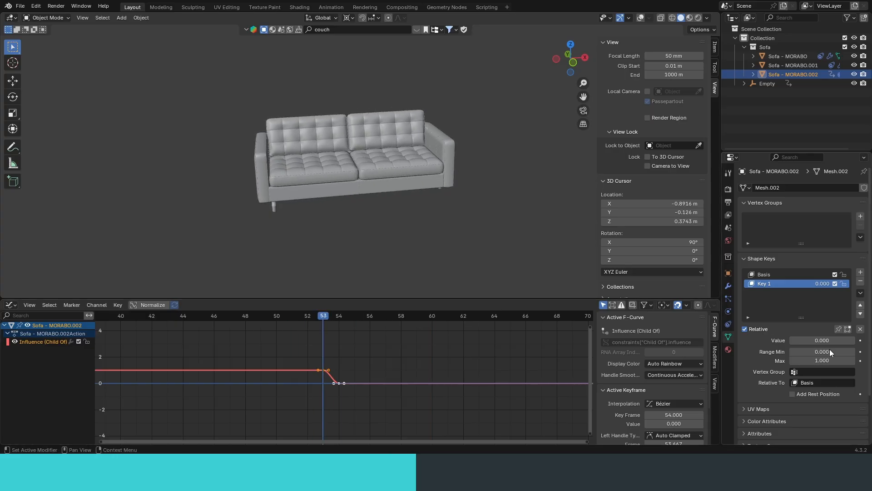
click(860, 340)
Match the Empty's landing keyframe at frame 56 and keyframe the cushions' Key 1 value at 1.000 there
middle_drag(335, 229, 337, 206)
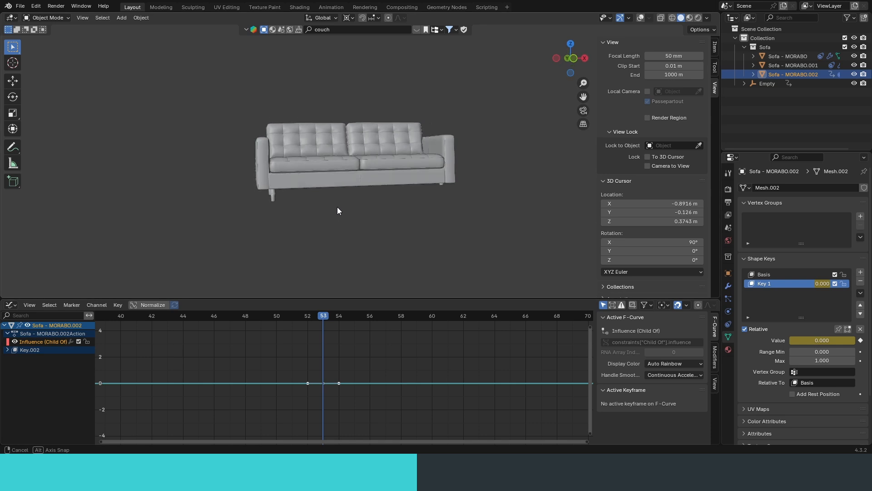
key(alt+shift+z)
click(254, 197)
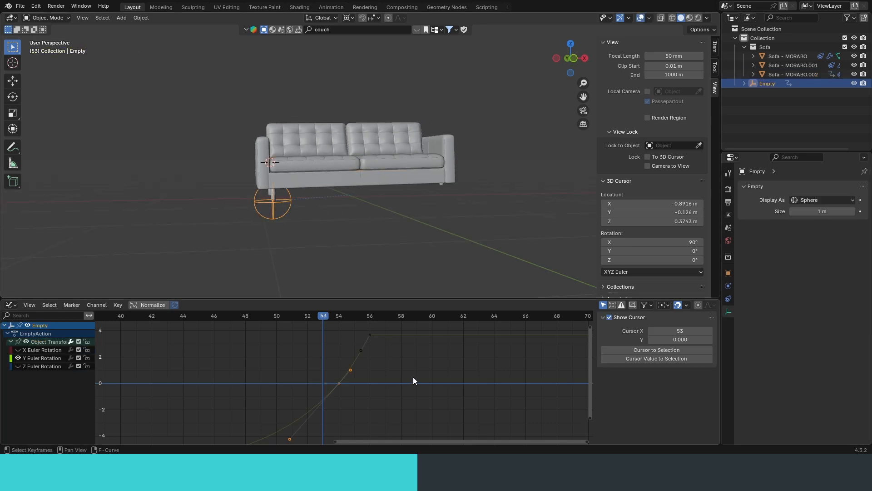
click(370, 319)
click(287, 175)
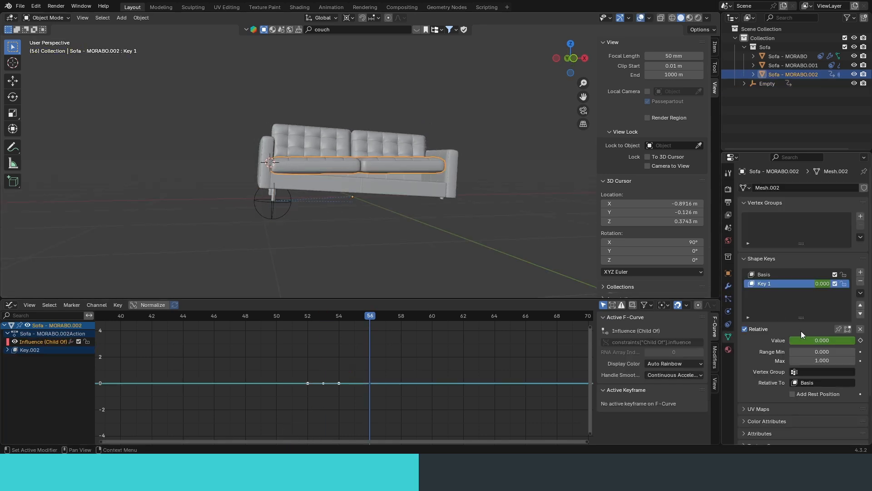
drag(793, 340, 854, 340)
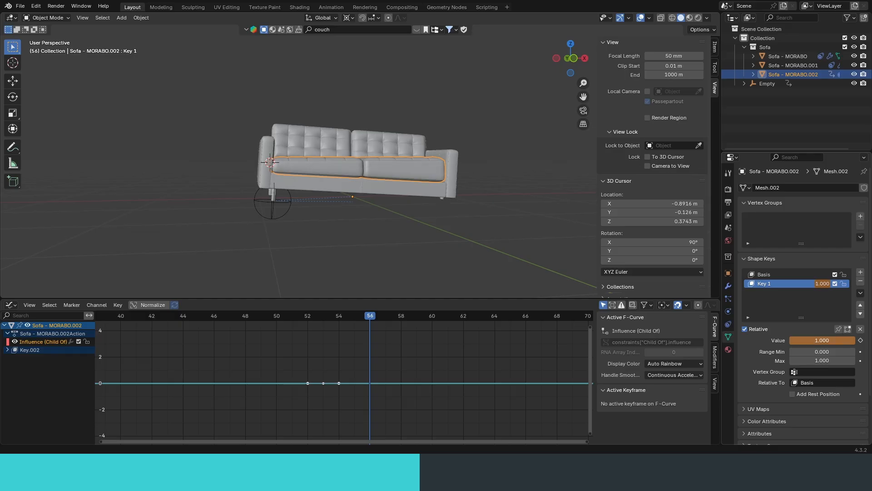
click(860, 341)
Scrub back from frame 56 in front view with the overlays hidden and examine the cushions against the base
key(KP_1)
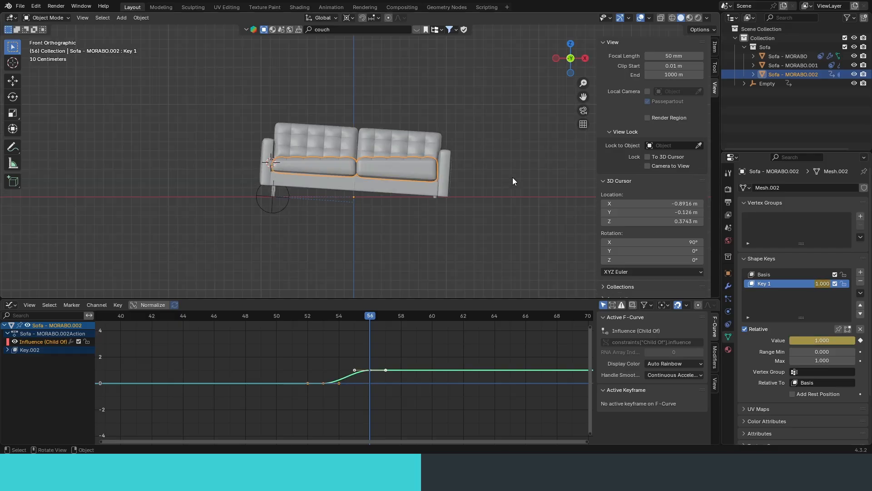
key(KP_Decimal)
key(alt+shift+z)
shift+middle_drag(513, 177, 402, 159)
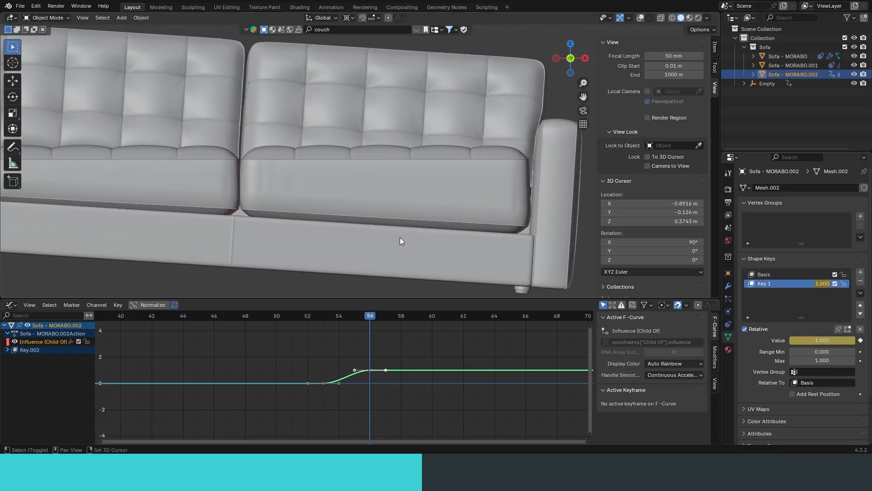
drag(271, 315, 172, 315)
scroll(320, 189, down, 4)
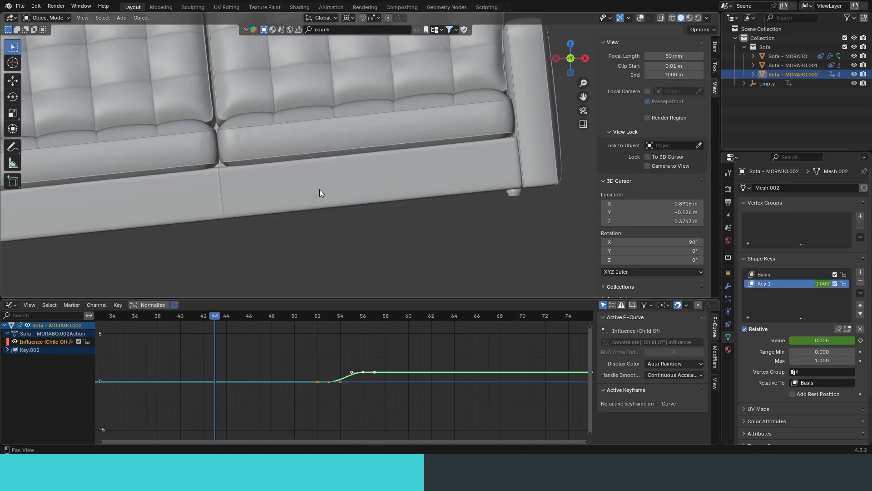
shift+middle_drag(320, 189, 401, 161)
scroll(407, 229, down, 4)
scroll(494, 197, up, 4)
scroll(495, 196, down, 2)
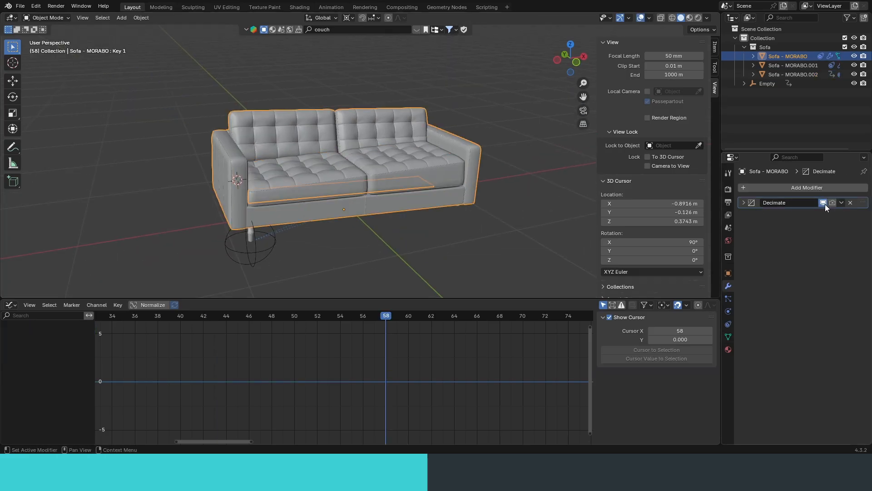
Disable the Decimate modifier's viewport display on the main sofa object and play the drop animation with the overlays hidden
click(825, 205)
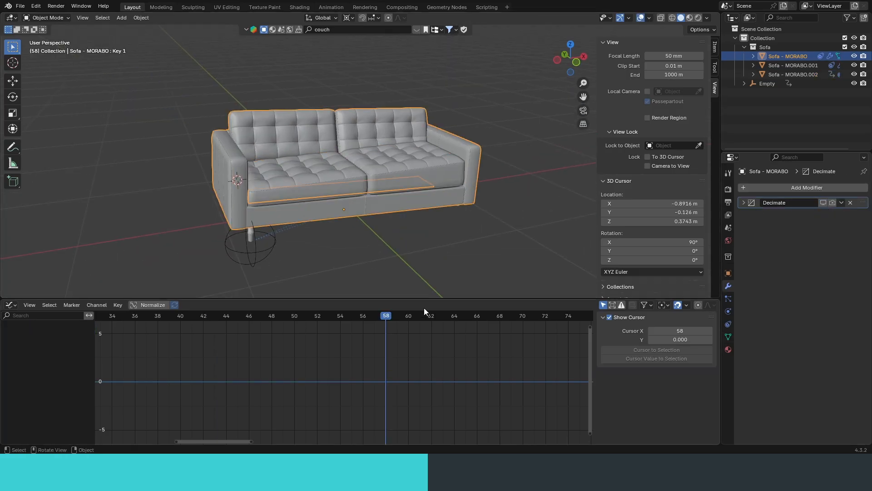
drag(389, 315, 159, 306)
key(space)
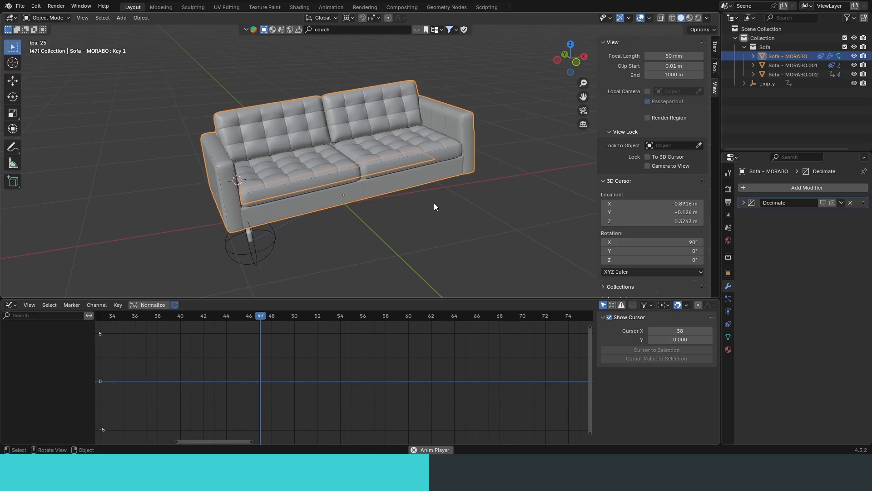
key(space)
key(shift+alt+z)
drag(459, 314, 304, 236)
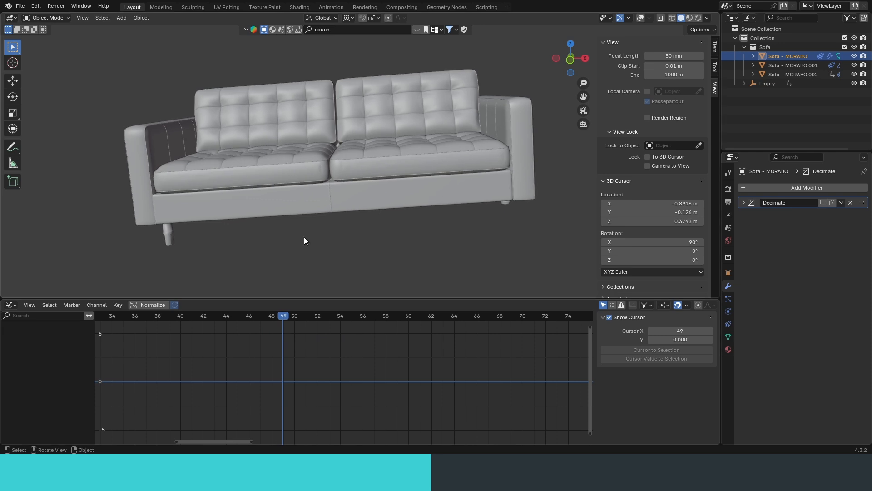
key(space)
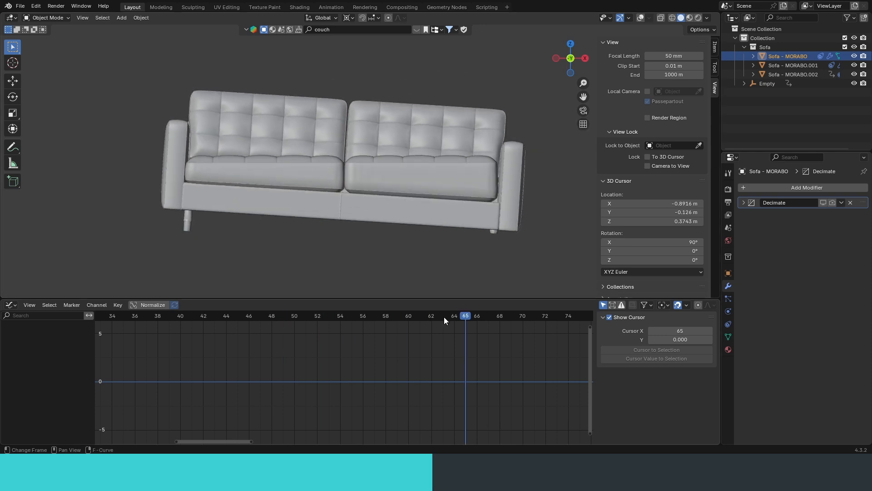
Select the seat cushions at frame 55 and isolate their Key 1 value curve in an enlarged Graph Editor
drag(444, 317, 352, 336)
key(shift+alt+z)
click(405, 181)
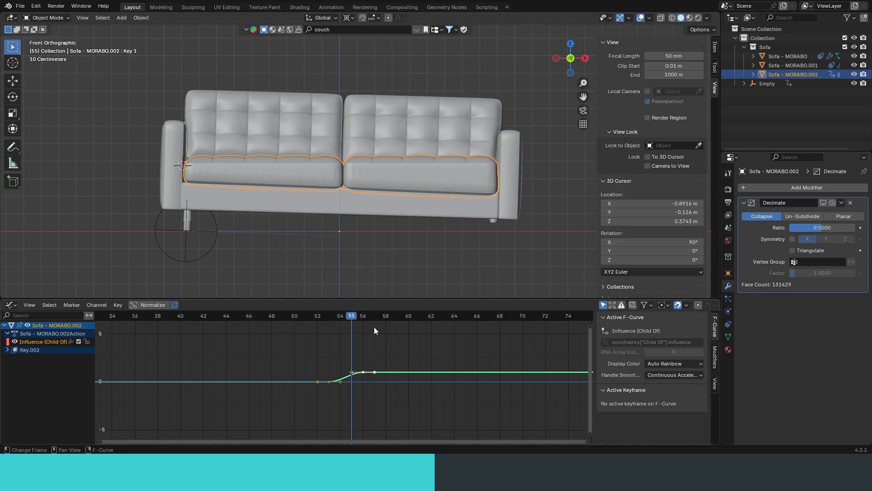
drag(372, 298, 372, 251)
ctrl+middle_drag(364, 337, 365, 300)
middle_drag(365, 348, 404, 373)
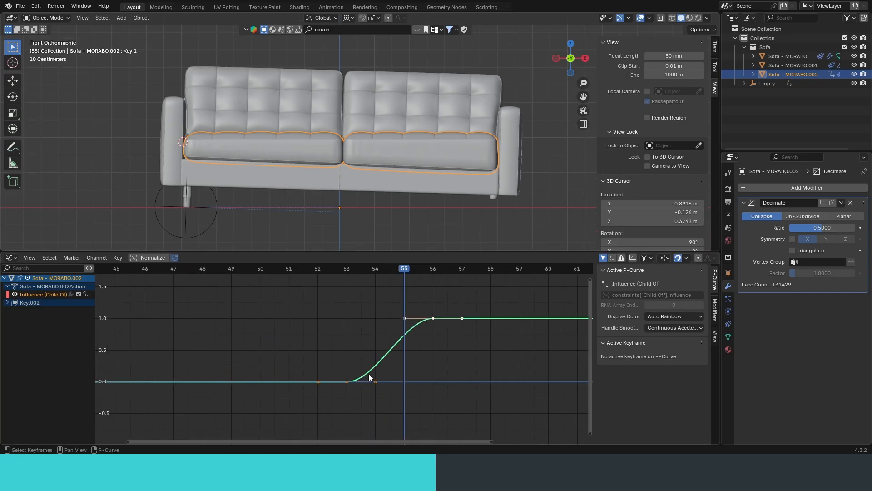
drag(369, 375, 341, 402)
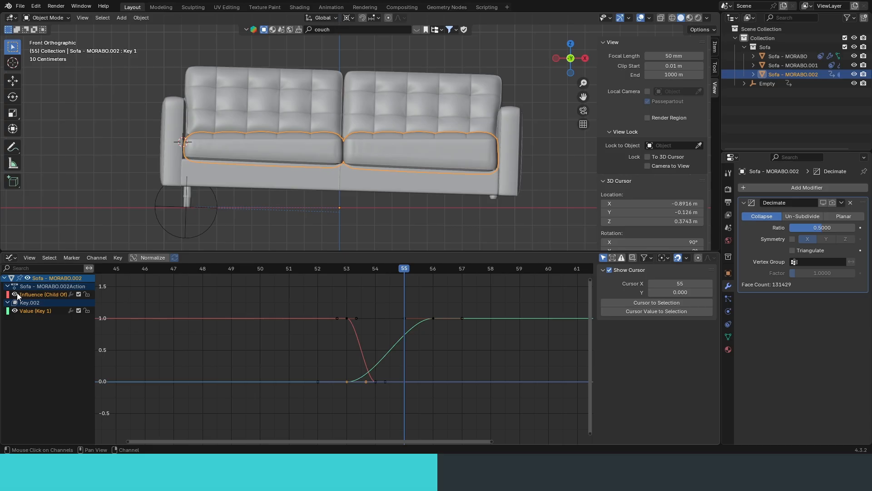
ctrl+middle_drag(356, 370, 340, 376)
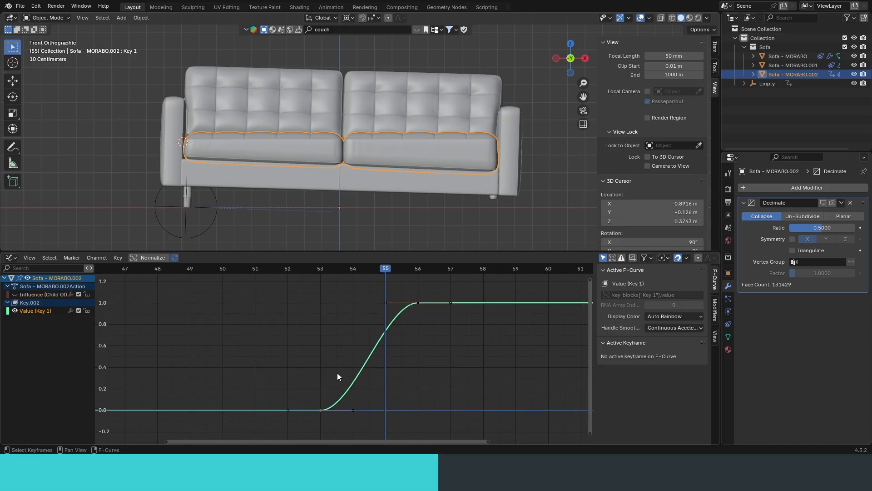
Rotate the frame 53 keyframe's handles upward and lengthen them to steepen the start of the shape key curve
key(r)
key(s)
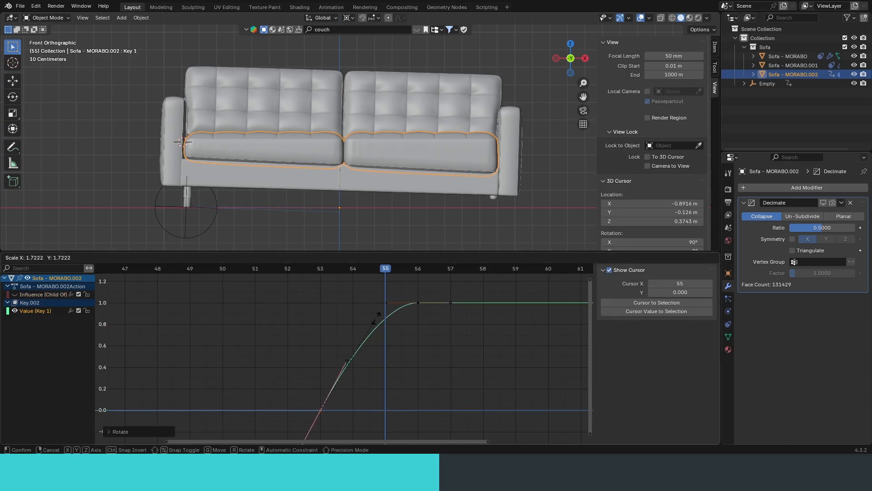
click(380, 325)
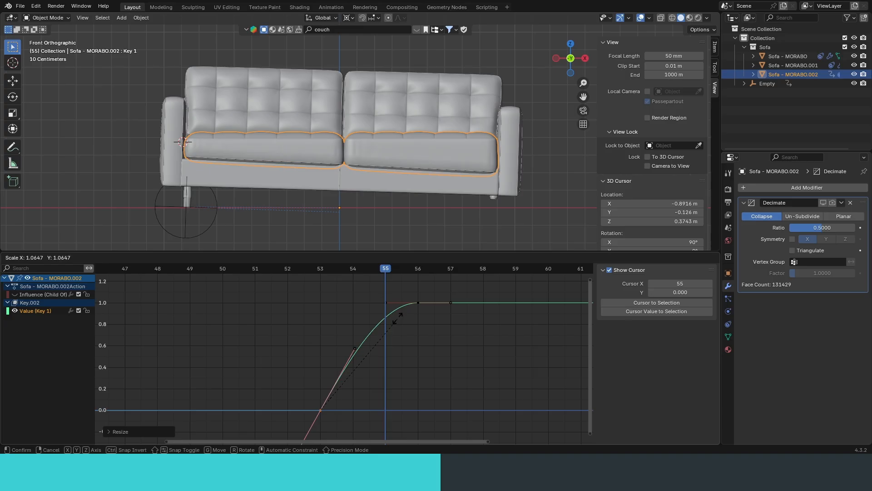
Select the frame 56 keyframe and rotate its handles so the shape key curve arrives at a steep slope
drag(382, 270, 415, 313)
key(r)
click(361, 358)
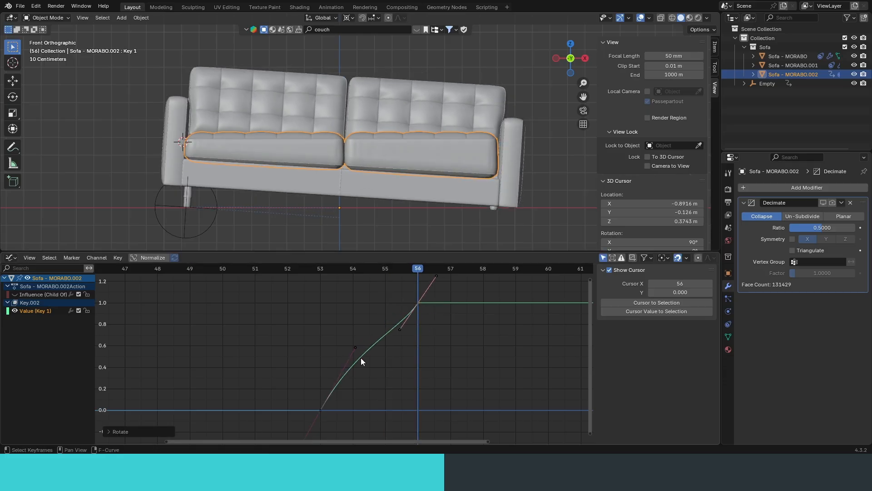
key(r)
click(402, 352)
Select the frame 53 keyframe and rotate and scale its handles for a gentler start to the shape key curve
drag(402, 353, 311, 420)
key(r)
click(410, 391)
key(s)
click(414, 342)
Flatten the frame 53 keyframe's right handle to horizontal, lengthen it to about frame 55.5, and step through the adjacent frames
drag(382, 275, 325, 273)
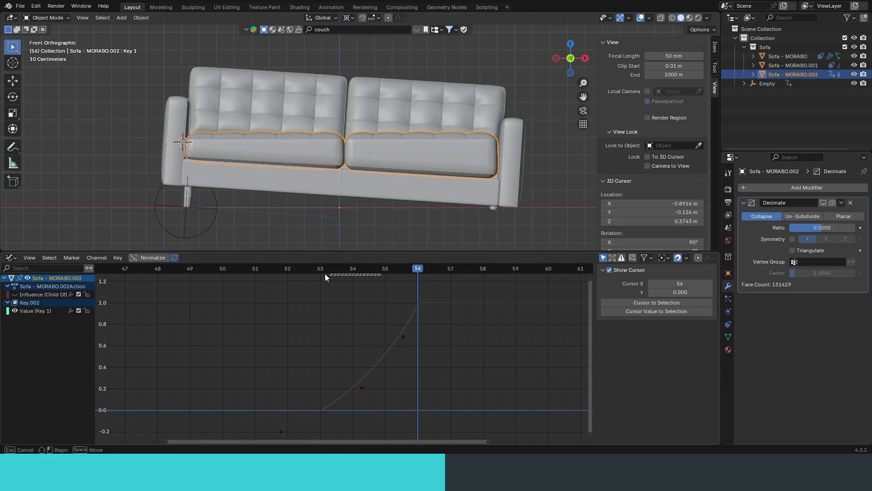
click(321, 269)
scroll(360, 132, up, 4)
key(Right)
click(362, 388)
key(r)
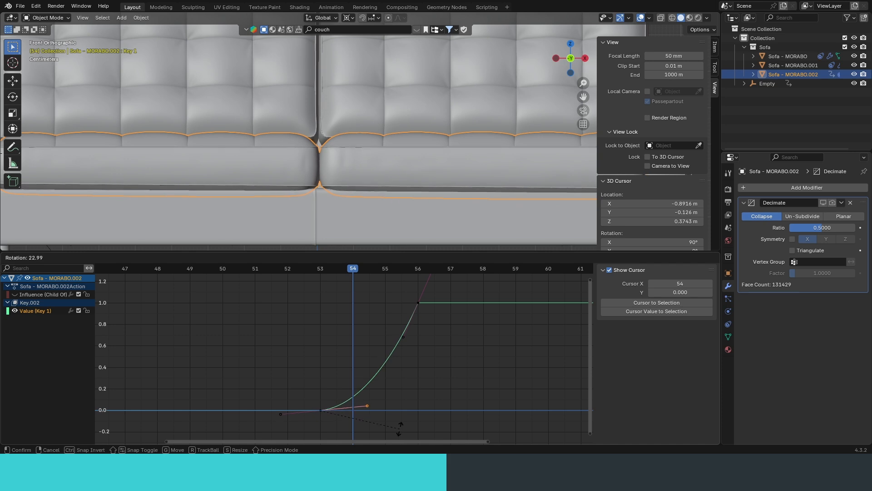
click(412, 399)
key(s)
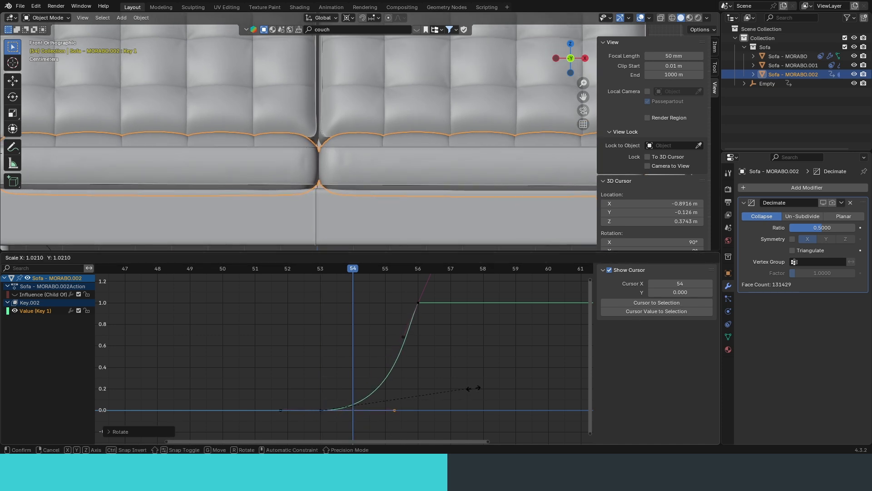
click(481, 389)
key(Left)
key(Right)
key(Right)
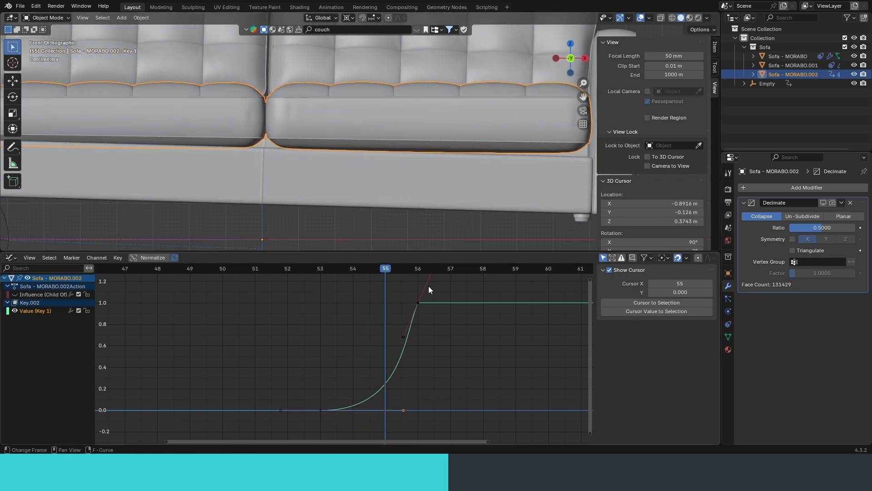
Shorten the frame 53 handle to about 0.8 of its length and check the cushions frame by frame through frame 56
key(s)
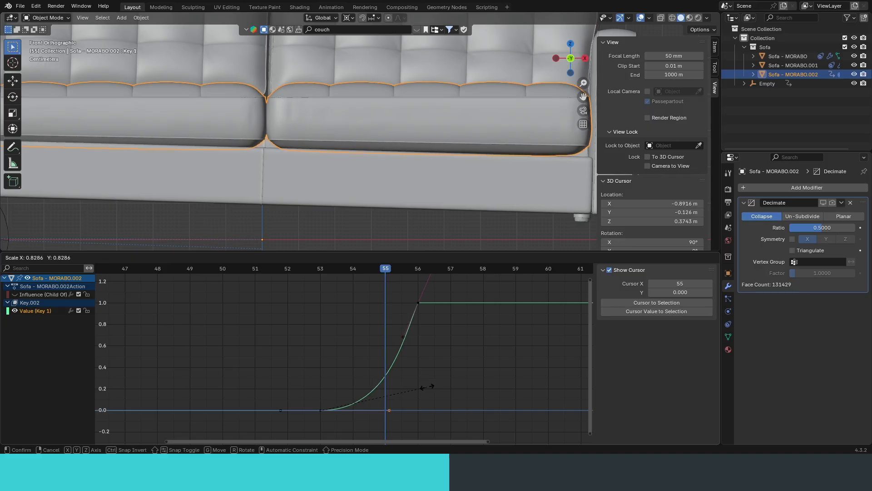
click(423, 391)
key(Left)
key(Left)
key(Right)
key(Right)
key(Right)
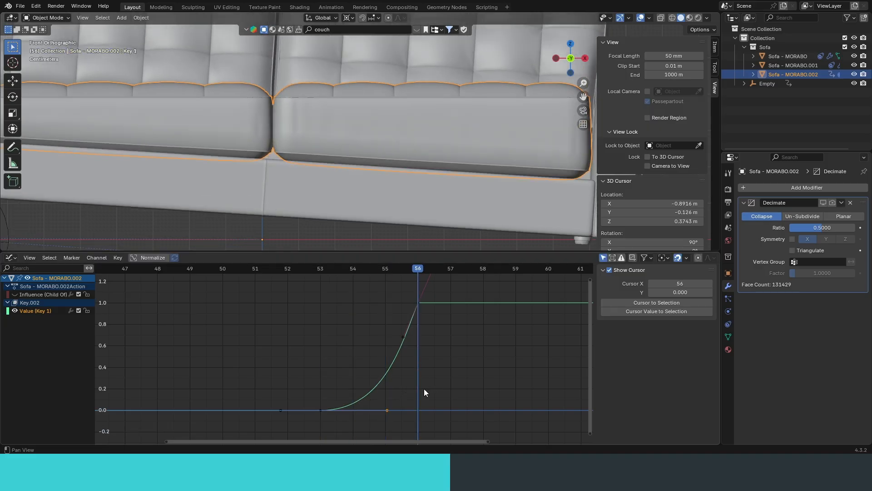
Play the landing animation and view the whole sofa with the overlays hidden
key(Left)
key(space)
key(space)
scroll(429, 171, down, 6)
key(shift+alt+z)
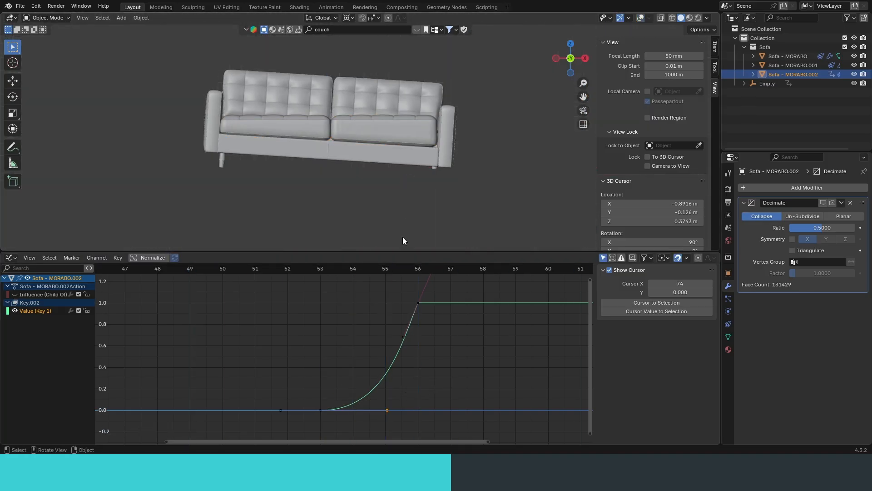
Play and scrub the sofa animation between about frames 40 and 67, examining the tilt and landing from several viewing angles
key(space)
scroll(162, 277, down, 5)
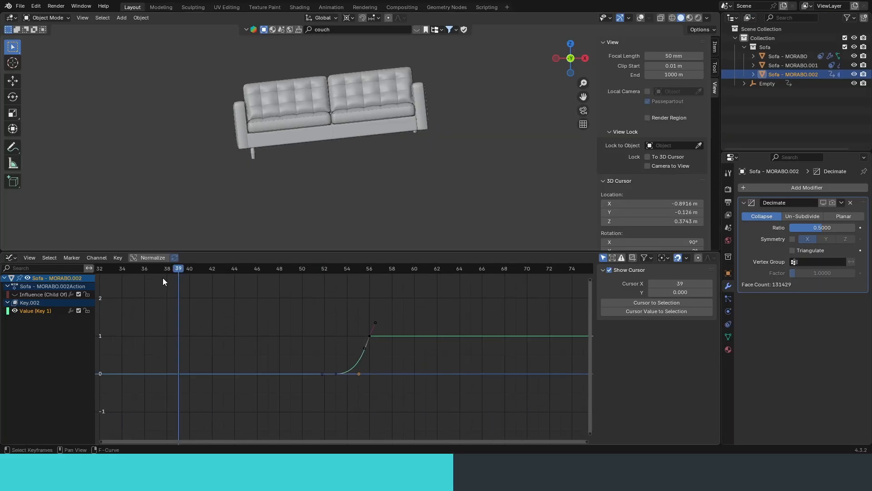
key(space)
key(space)
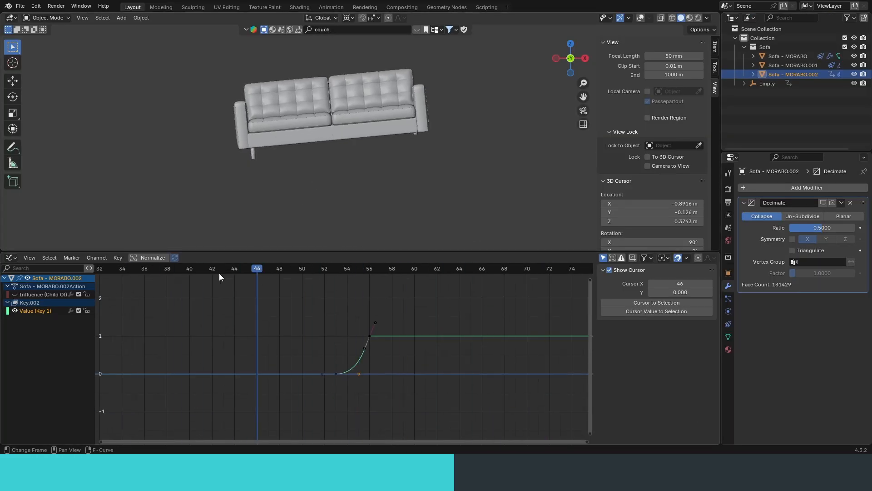
key(space)
drag(220, 271, 347, 282)
scroll(369, 186, up, 4)
alt+shift+drag(378, 125, 321, 195)
alt+drag(377, 153, 335, 195)
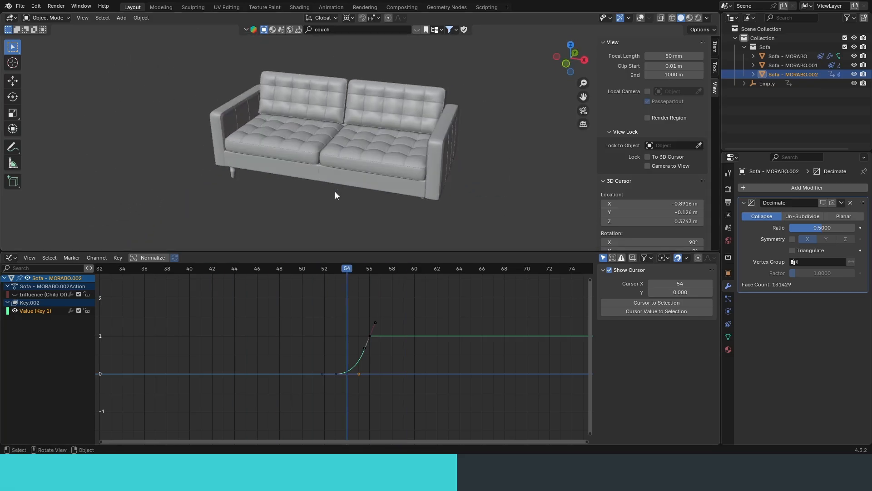
drag(345, 267, 200, 267)
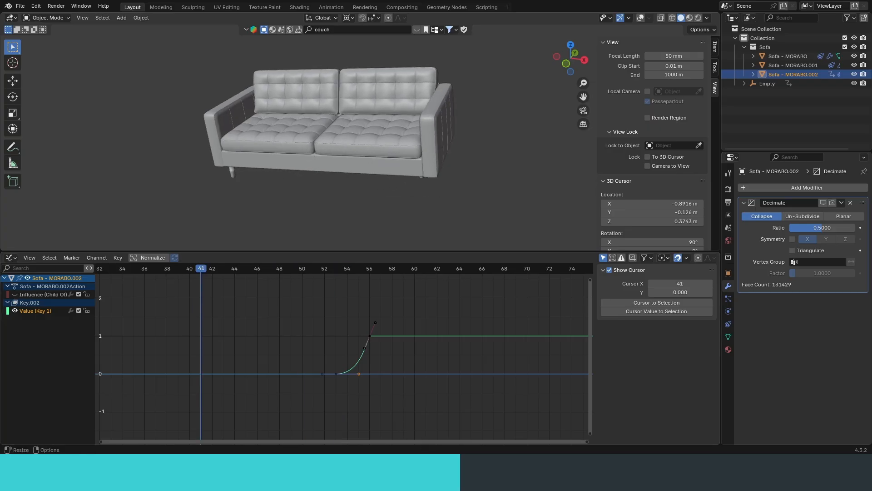
alt+drag(397, 119, 436, 125)
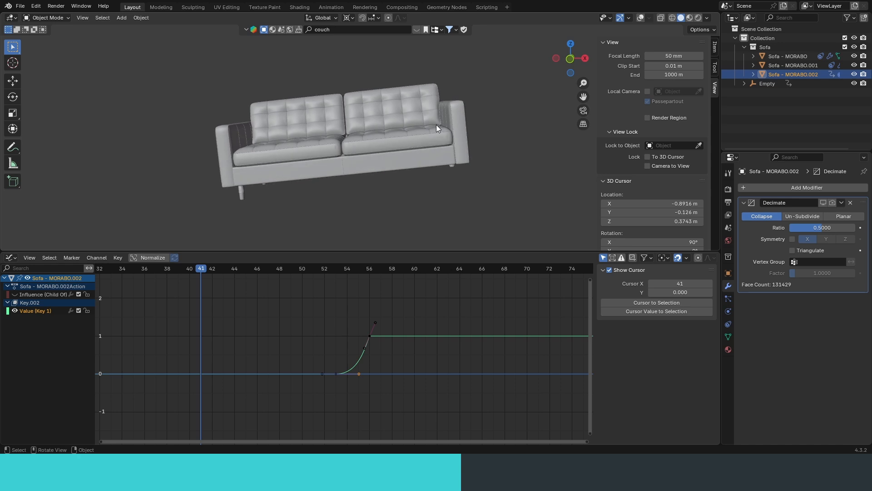
key(space)
key(space)
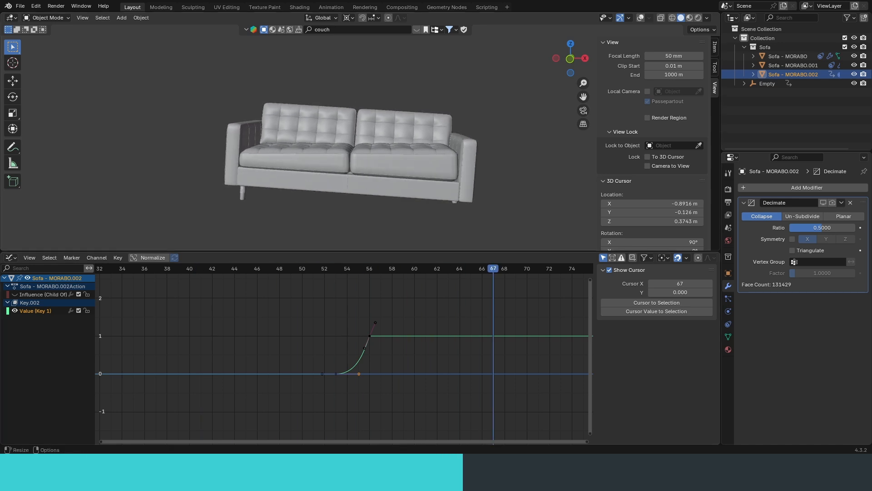
drag(427, 269, 420, 296)
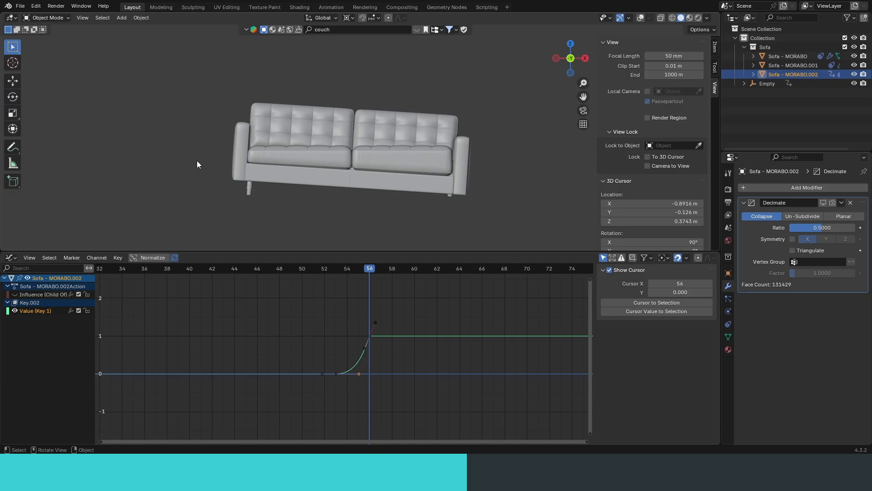
In front view, select the Empty at the sofa's leg and duplicate its frame 56 Y rotation keyframe to frame 61
key(KP_1)
click(232, 198)
mouse_move(313, 309)
ctrl+middle_down()
mouse_move(318, 317)
mouse_move(288, 351)
mouse_move(315, 355)
mouse_move(311, 325)
ctrl+middle_up()
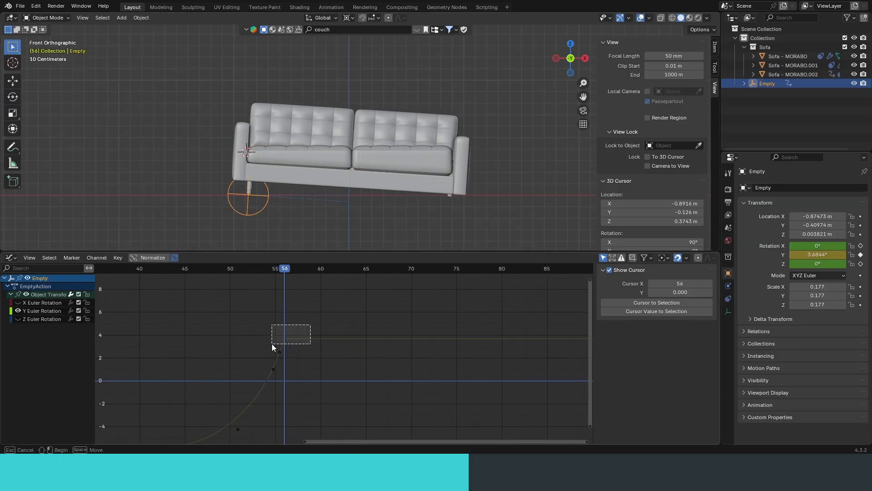
drag(271, 344, 274, 342)
scroll(275, 342, up, 2)
middle_drag(274, 341, 305, 356)
mouse_move(309, 355)
ctrl+middle_down()
mouse_move(325, 349)
mouse_move(301, 346)
mouse_move(332, 344)
mouse_move(320, 362)
ctrl+middle_up()
key(g)
key(x)
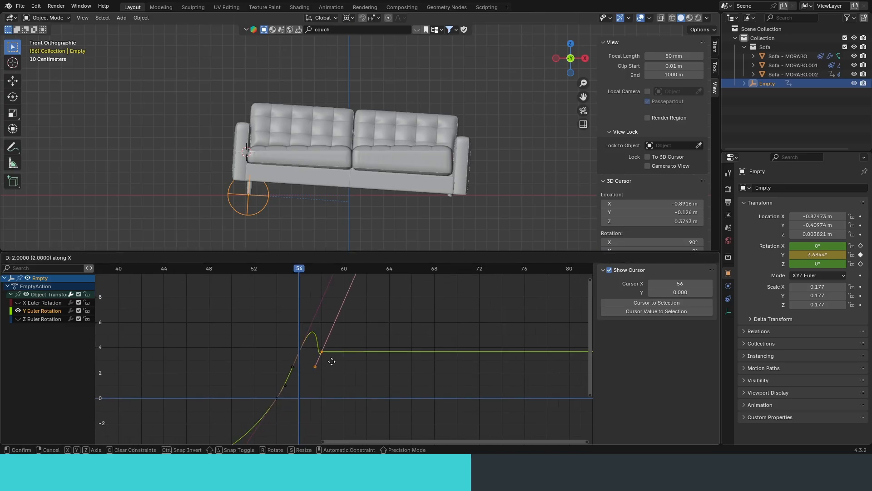
click(364, 361)
middle_drag(335, 328, 333, 359)
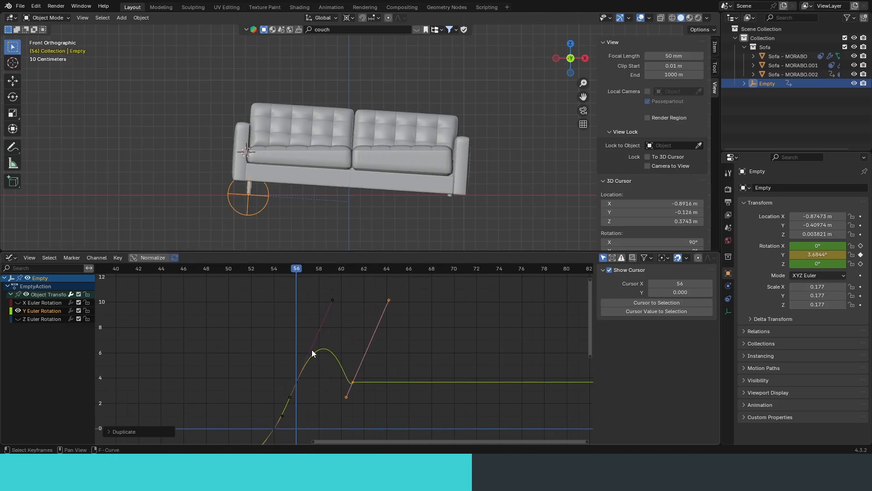
Set the handle type of the Empty's frame 56 Y rotation keyframe to Free
drag(312, 353, 279, 395)
ctrl+middle_drag(346, 376, 361, 358)
key(v)
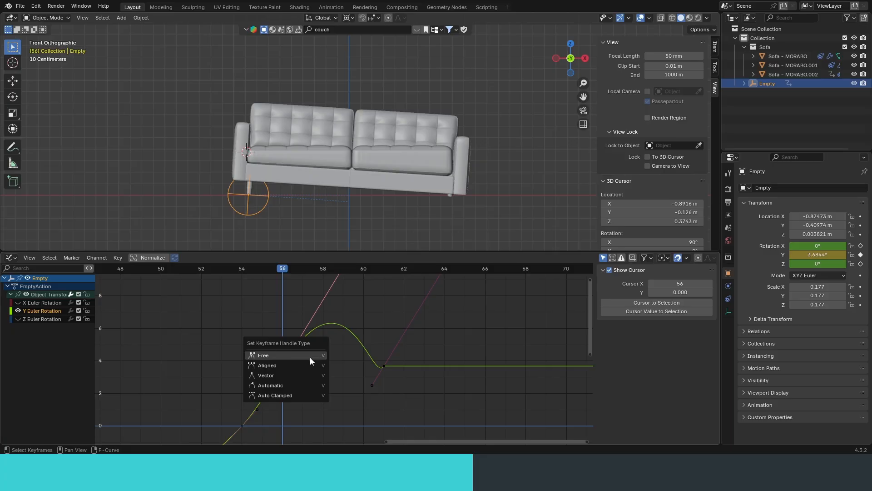
click(280, 366)
Rotate the outgoing handle of the frame 56 keyframe downward so the curve dips before frame 61, and adjust the frame 61 incoming handle
ctrl+middle_drag(302, 346, 361, 318)
click(359, 286)
key(r)
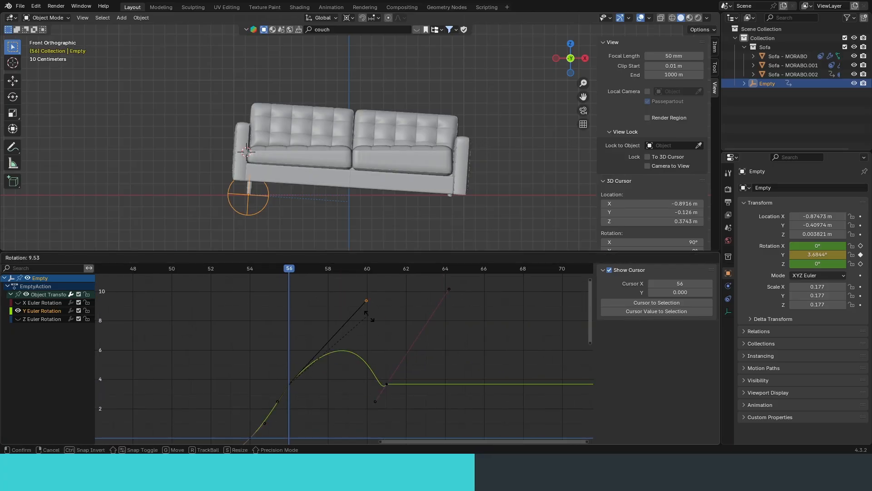
click(320, 397)
middle_drag(311, 378, 342, 362)
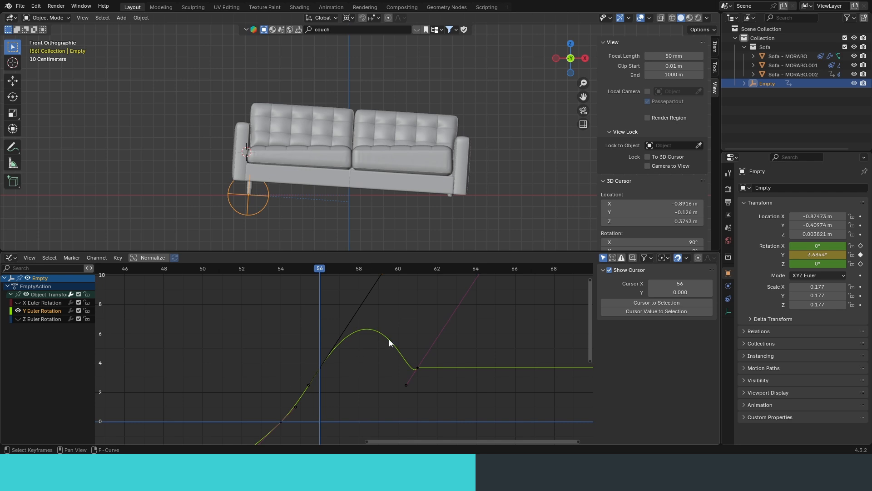
key(r)
click(425, 393)
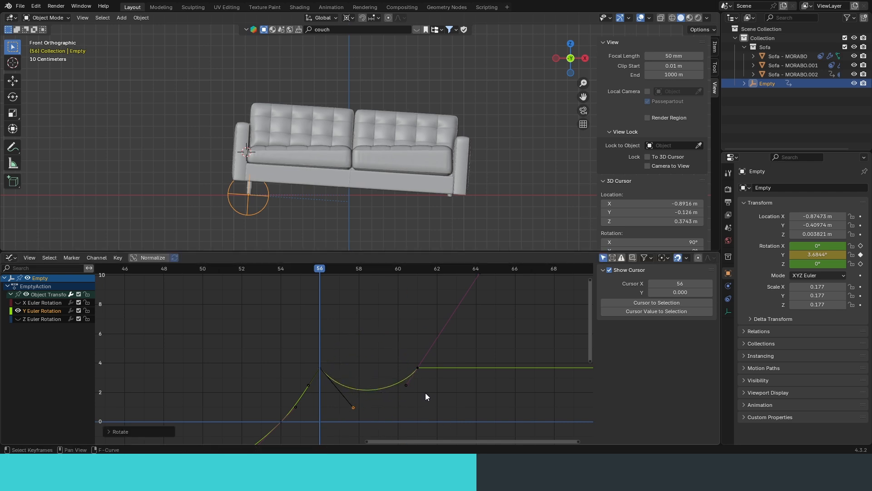
middle_drag(425, 393, 419, 394)
click(399, 382)
drag(375, 373, 376, 376)
middle_drag(378, 387, 381, 367)
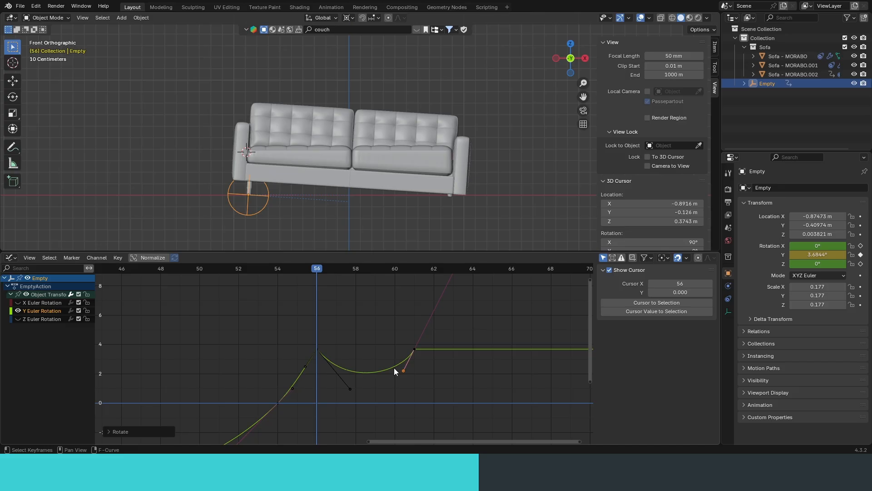
Play back the landing, move the frame 61 keyframe along the time axis to frame 63, and replay the bounce
drag(320, 278, 199, 295)
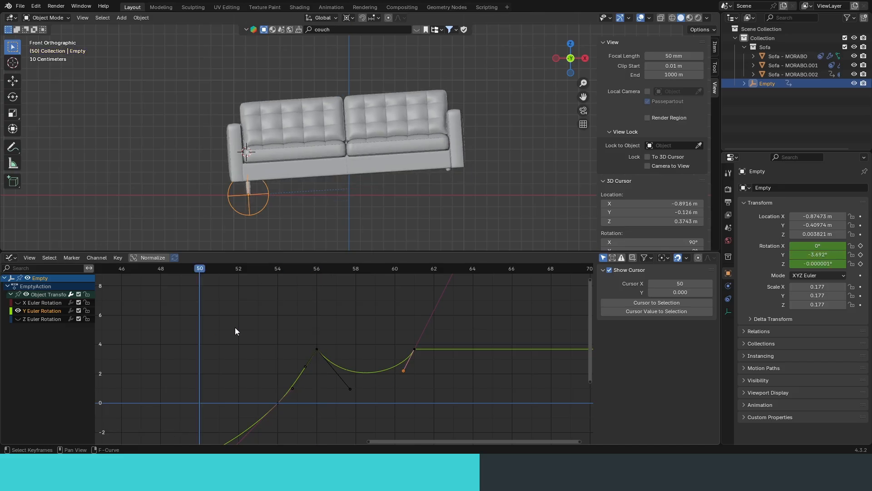
key(space)
key(space)
drag(446, 338, 394, 359)
key(g)
key(x)
click(441, 359)
drag(376, 269, 359, 269)
key(space)
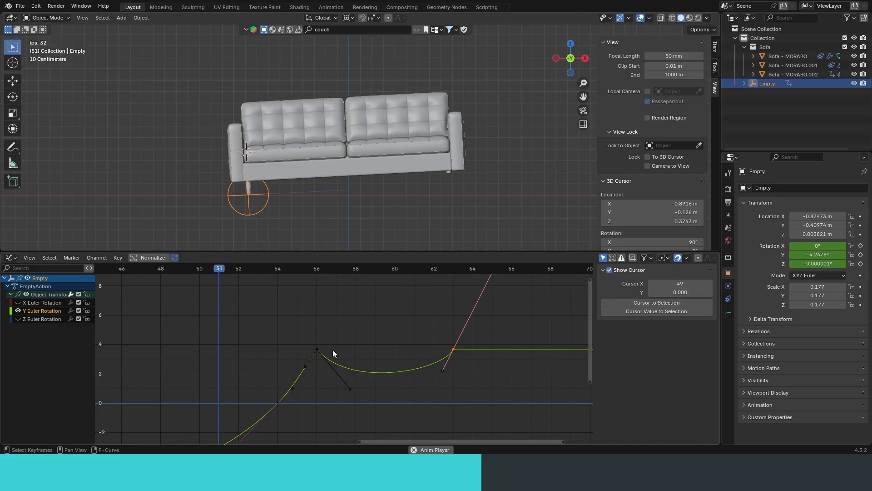
Rotate the incoming handle at frame 63, and rotate and scale the outgoing handle at frame 56 for a shallower dip
drag(464, 392, 408, 359)
key(r)
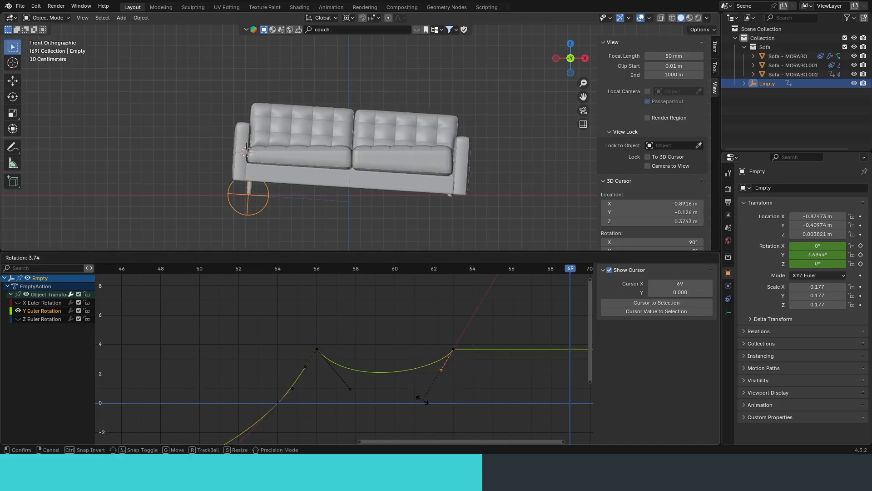
click(412, 398)
drag(397, 417, 337, 372)
key(r)
click(420, 386)
key(s)
click(409, 392)
key(r)
click(421, 388)
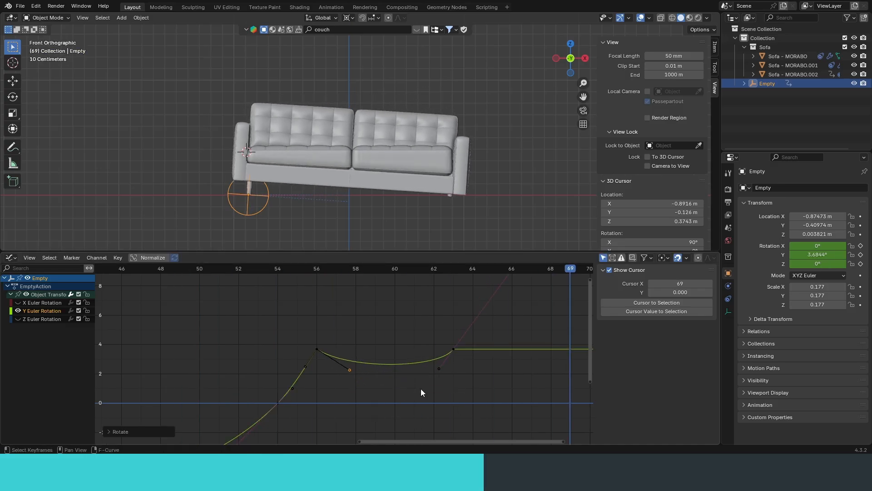
Flatten the first bounce further by rotating and scaling the handles facing each other at frames 56 and 63, and replay it
drag(450, 360, 345, 361)
key(r)
click(402, 375)
key(s)
click(394, 380)
key(r)
click(388, 378)
key(r)
click(373, 381)
key(s)
click(180, 269)
key(space)
key(space)
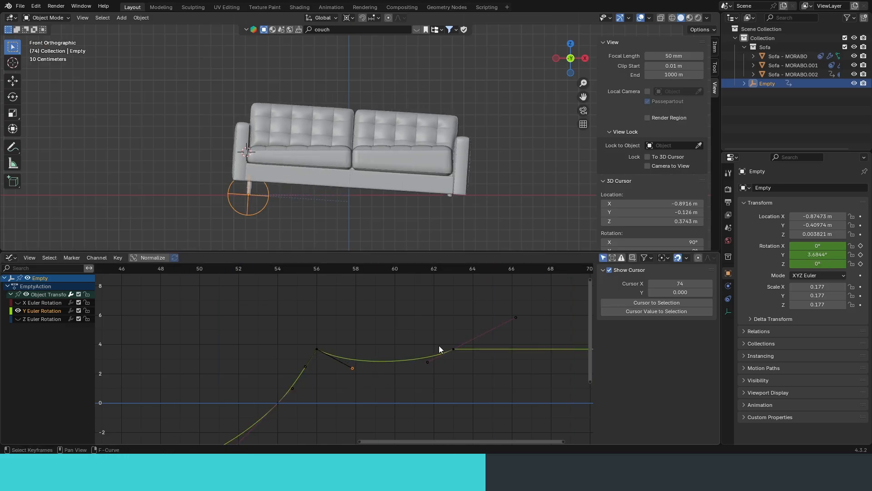
Move the frame 63 keyframe to frame 64 and rotate the outgoing handle of the frame 56 keyframe
ctrl+middle_drag(439, 345, 415, 325)
click(425, 338)
key(g)
key(x)
click(428, 331)
drag(369, 412, 339, 385)
key(r)
click(454, 431)
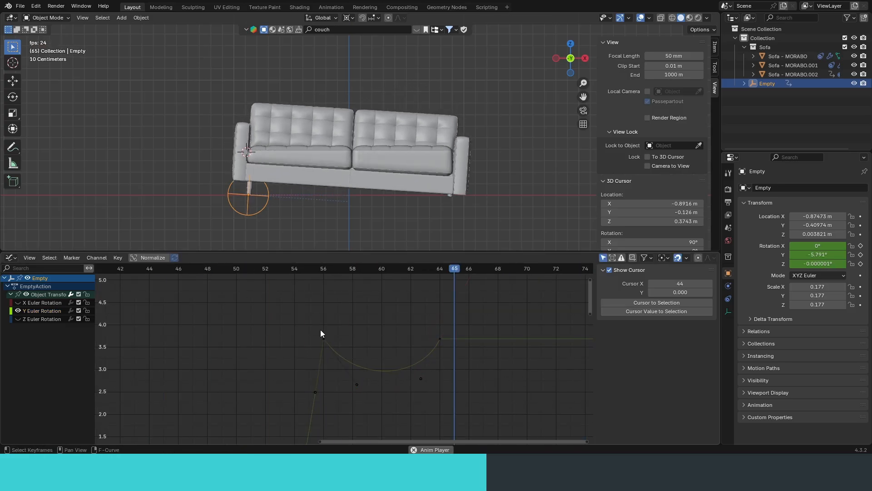
Duplicate the frame 64 Y rotation keyframe to frame 69 and set the frame 64 keyframe's handles to Free
ctrl+middle_drag(459, 347, 389, 358)
key(shift+d)
key(x)
click(408, 355)
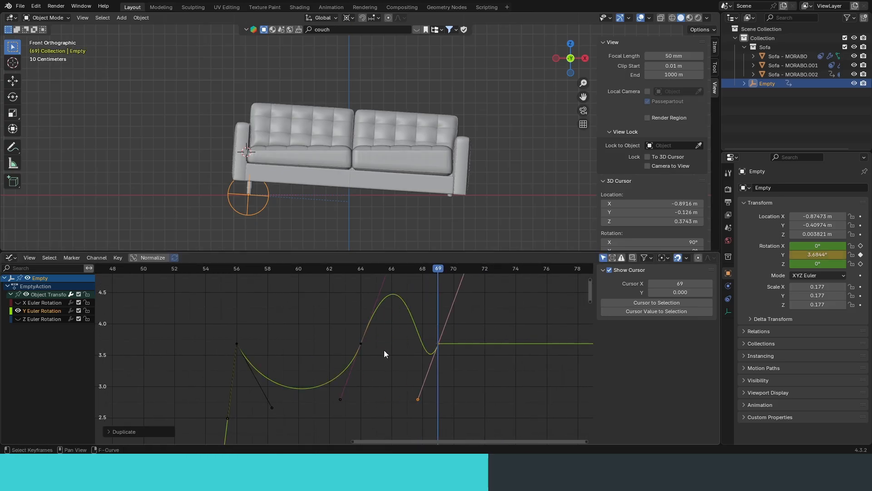
click(363, 345)
key(v)
click(342, 344)
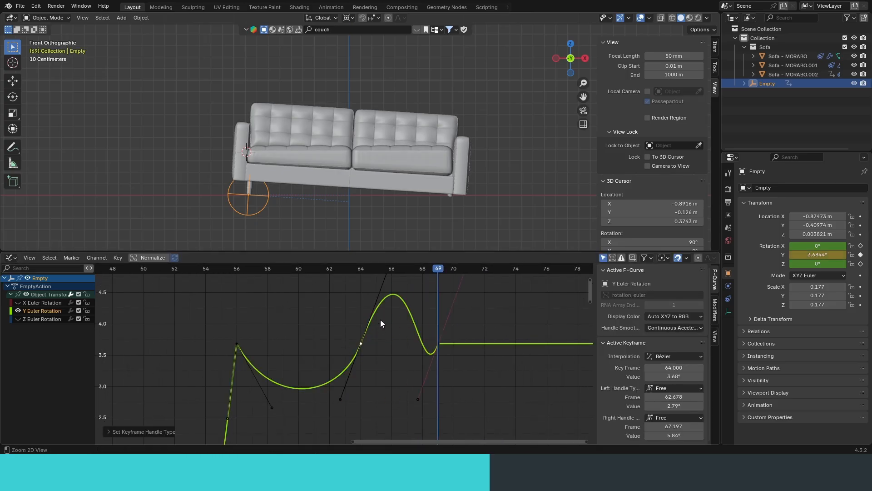
Shape a second dip by rotating the frame 64 outgoing handle downward, then rotating and scaling the frame 69 incoming handle
ctrl+middle_drag(405, 265, 402, 296)
drag(406, 295, 409, 400)
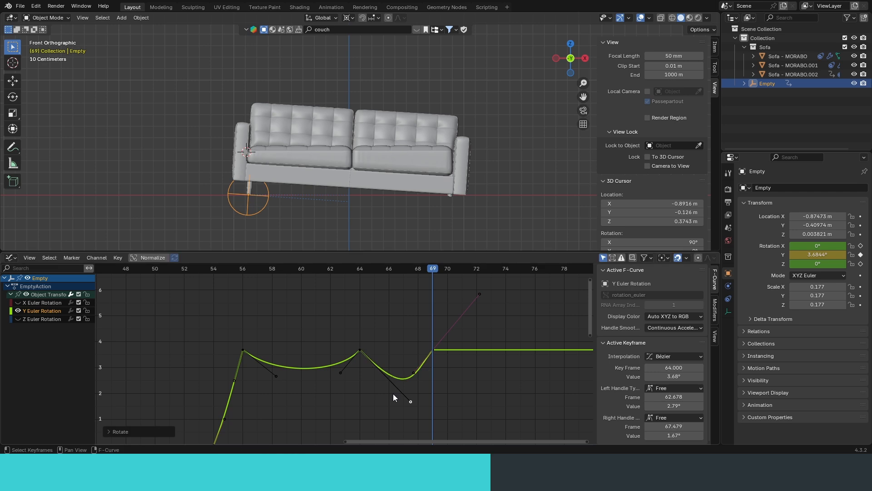
key(s)
click(385, 389)
ctrl+middle_drag(385, 390, 394, 351)
click(424, 410)
key(r)
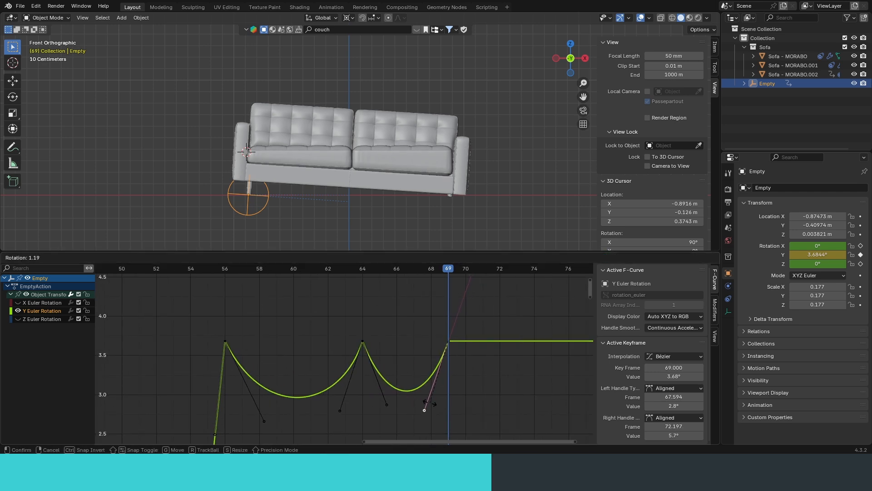
click(422, 408)
key(s)
click(433, 375)
Rotate and scale the frame 64 outgoing handle to about frame 65.04 and 3.18°, making the second dip shallower
click(387, 405)
key(r)
click(431, 398)
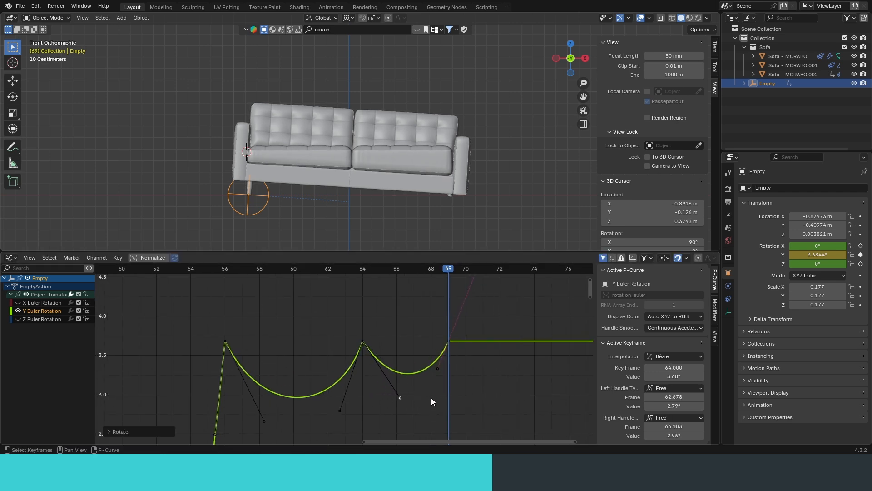
key(s)
click(399, 372)
key(r)
click(405, 387)
key(s)
click(410, 407)
key(r)
click(418, 403)
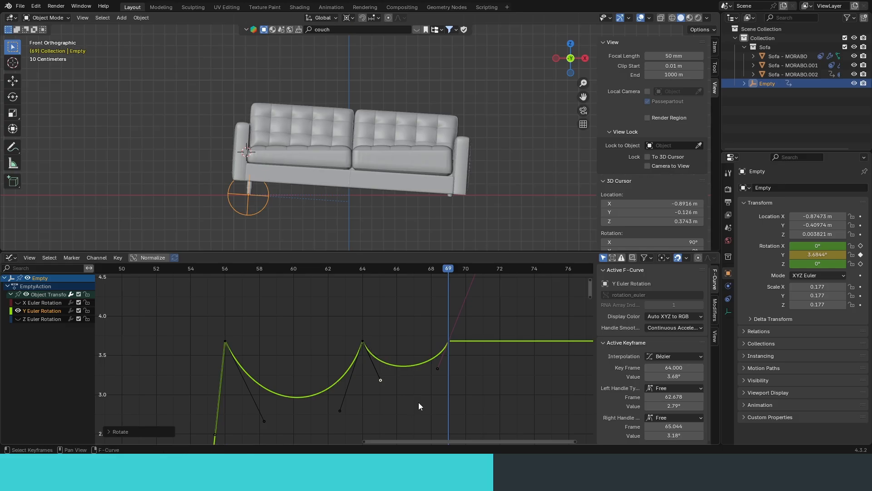
Scale down the frame 69 incoming handle and the frame 64 outgoing handle, bringing the latter to about frame 64.8 and 3.28°
click(437, 377)
key(s)
click(407, 385)
click(386, 387)
click(380, 379)
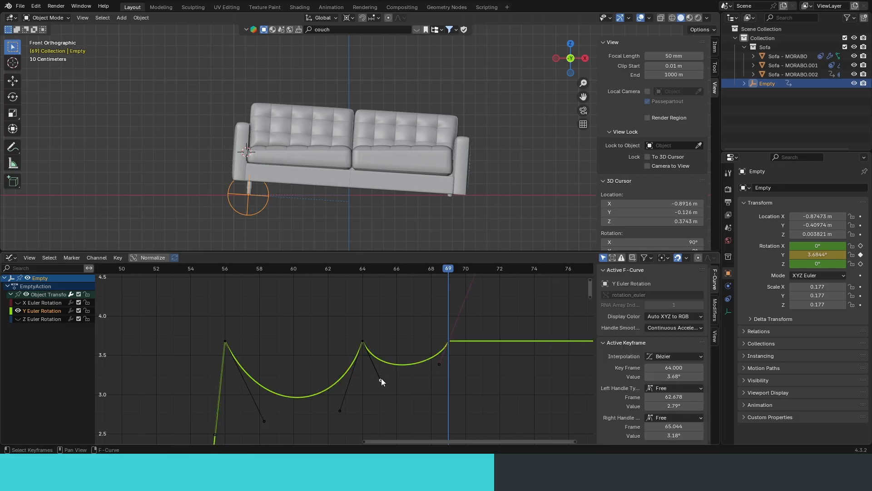
key(s)
click(395, 389)
key(space)
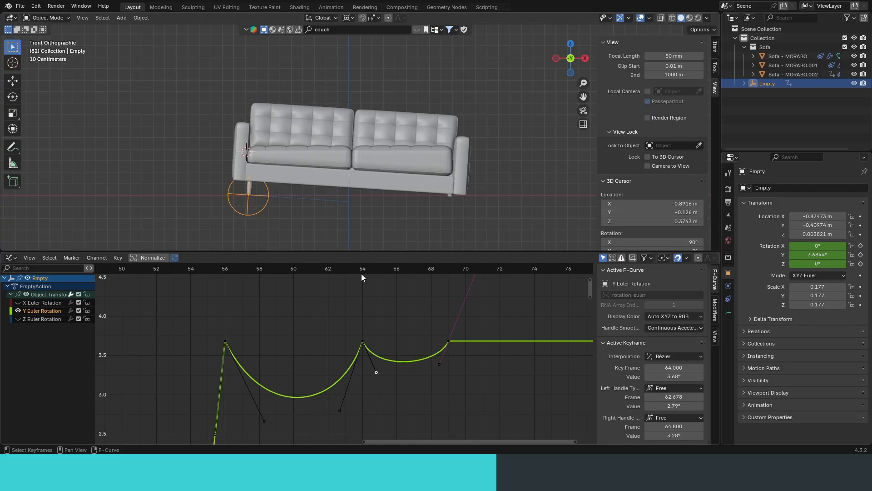
Refine the second bounce by adjusting the handles at frames 64 and 69, bringing the frame 64 outgoing handle to about 3.37°
key(space)
key(r)
click(420, 379)
click(443, 366)
click(442, 366)
key(r)
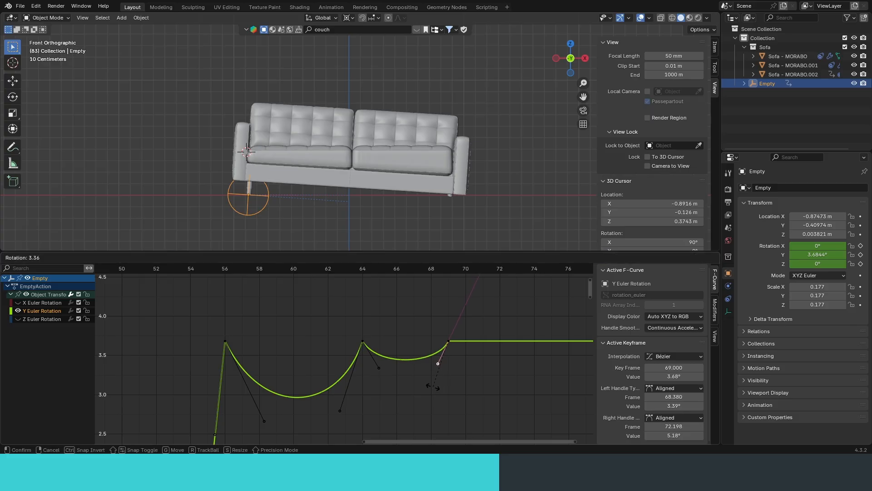
click(402, 385)
key(Home)
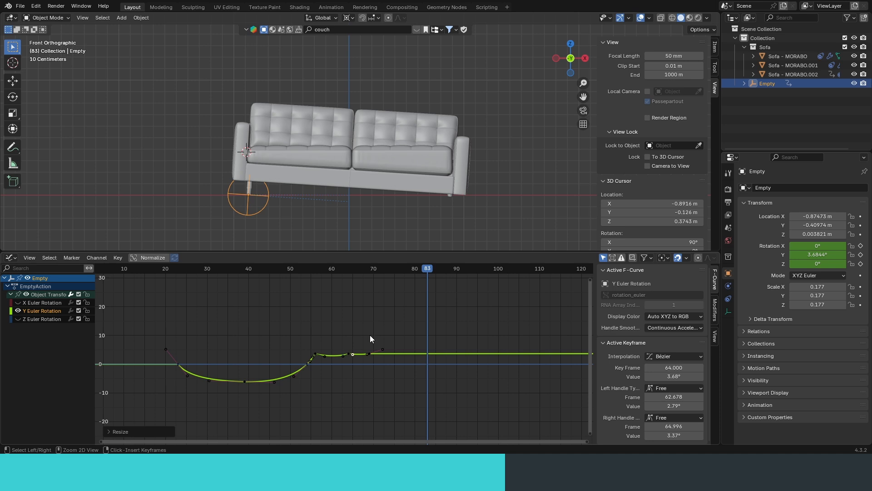
ctrl+middle_drag(369, 334, 435, 351)
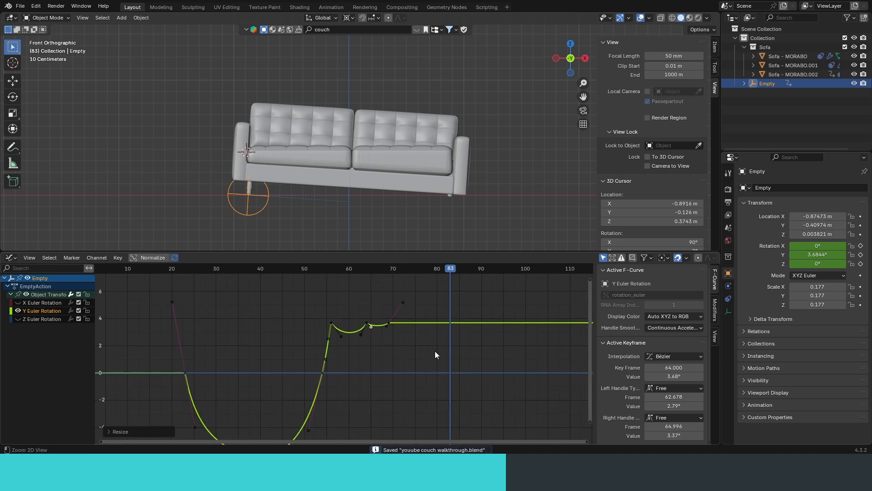
ctrl+middle_drag(435, 424, 392, 336)
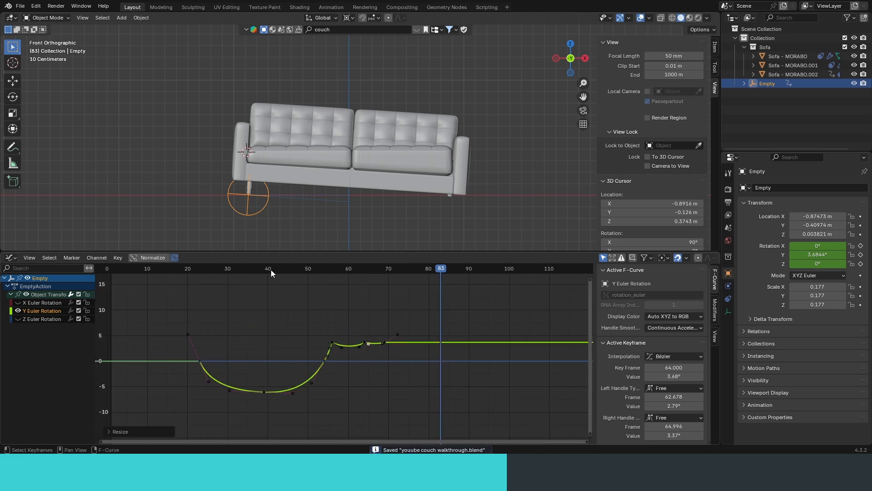
Replay the animation and shift the last Y rotation keyframe slightly earlier along the time axis
click(131, 269)
key(space)
key(space)
ctrl+middle_drag(383, 349, 386, 316)
middle_drag(386, 316, 284, 343)
drag(471, 342, 353, 381)
key(shift+d)
key(x)
click(338, 372)
Frame the whole rotation curve, save the file, and play back the complete sofa animation
key(Home)
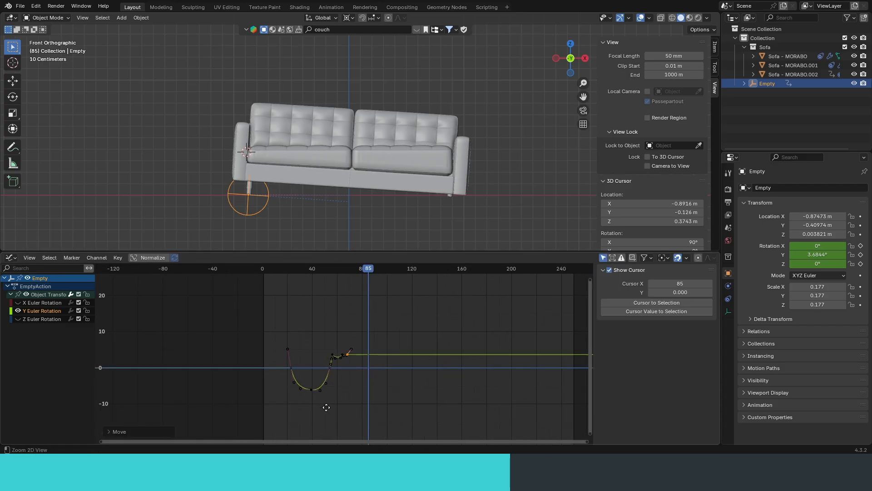
key(ctrl+s)
key(space)
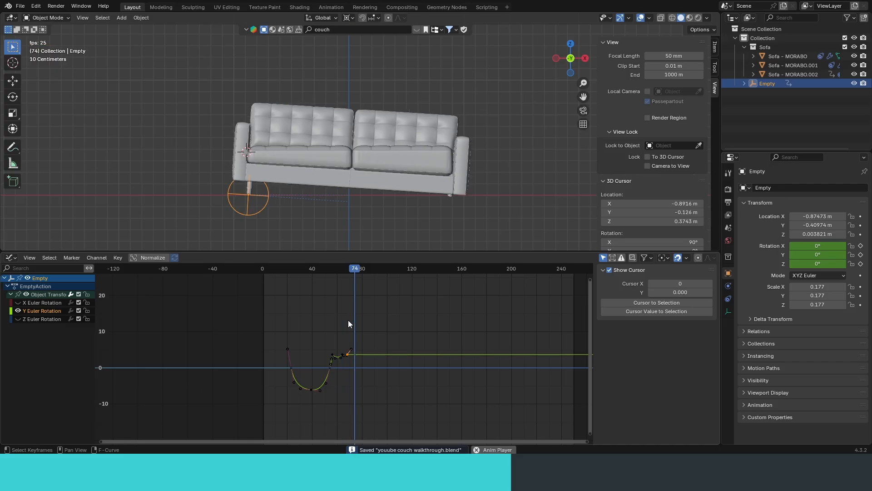
Stop playback and move the last Y rotation keyframe along the time axis to about frame 69
key(space)
ctrl+middle_drag(327, 400, 373, 336)
key(g)
key(x)
click(395, 368)
ctrl+middle_drag(394, 371, 419, 402)
middle_drag(416, 439, 421, 407)
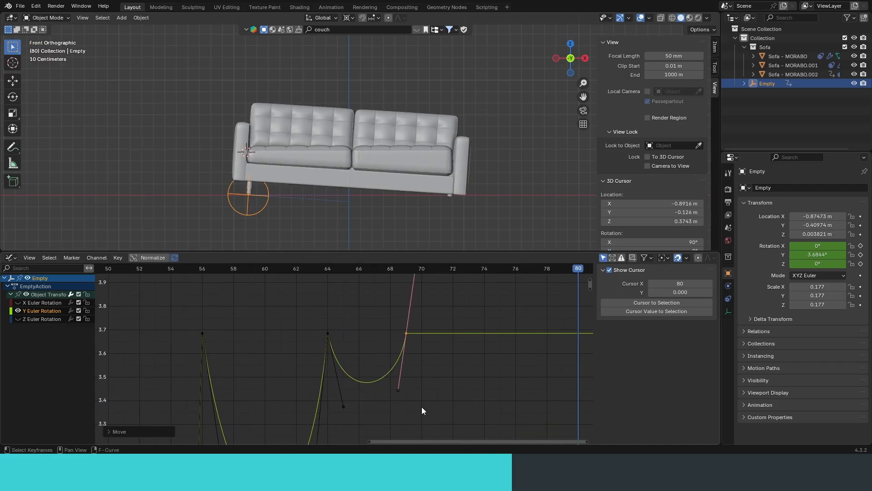
Rotate the frame 69 incoming handle and frame 64 outgoing handle to about 3.54° and 3.49°, making the second bounce shallower
key(r)
click(414, 375)
click(346, 404)
key(r)
click(409, 378)
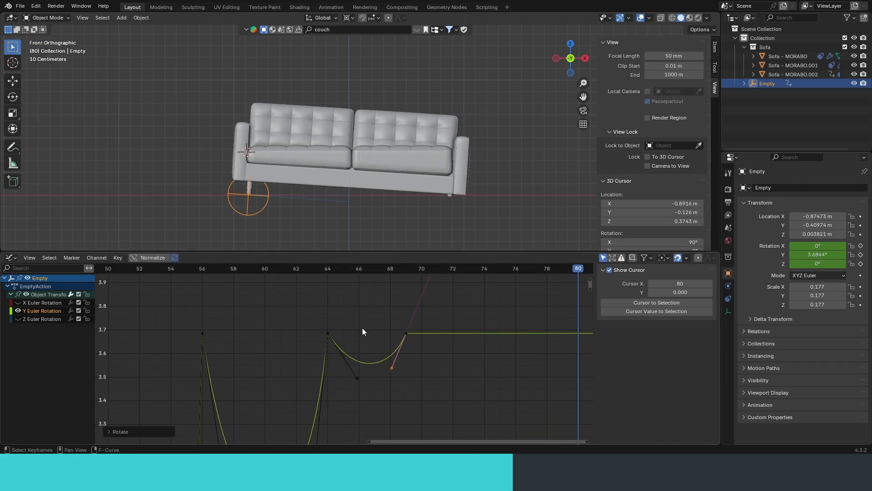
Replay the sofa animation, save the file, and play the whole sequence again
drag(361, 268, 90, 269)
key(space)
key(space)
ctrl+middle_drag(468, 331, 334, 349)
key(ctrl+s)
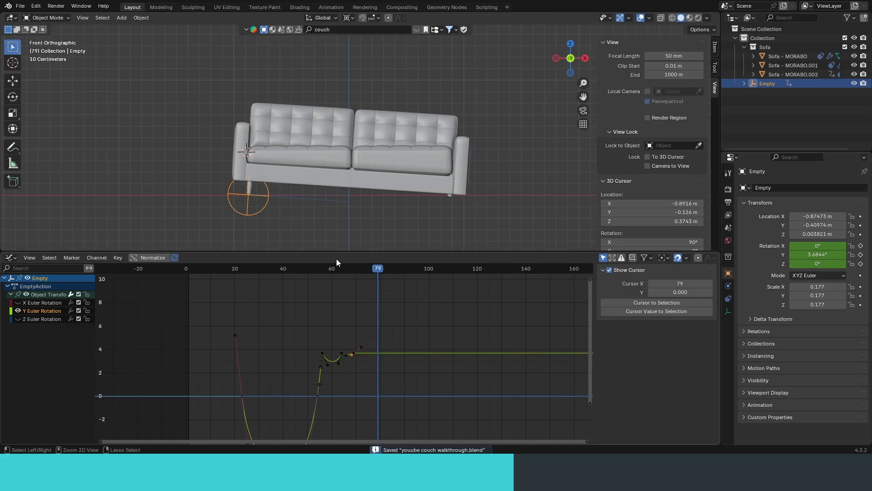
key(space)
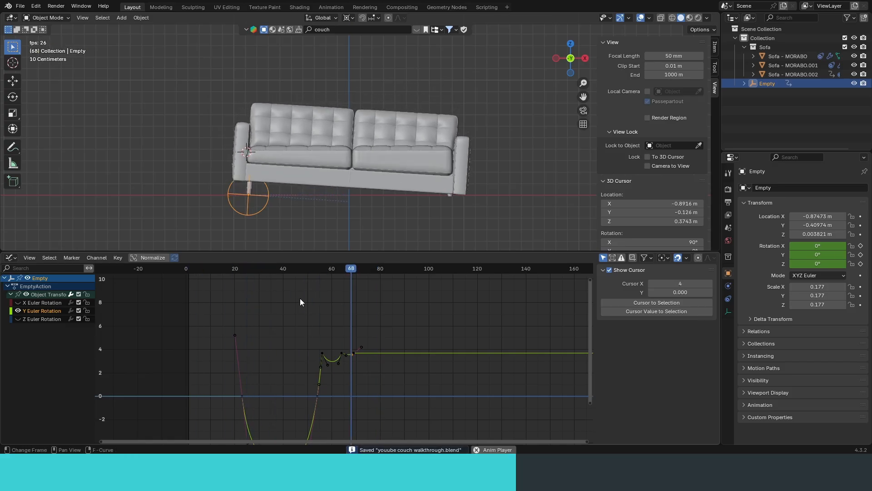
key(space)
Enter Edit Mode on the main sofa frame mesh and reveal its hidden geometry
scroll(330, 184, up, 5)
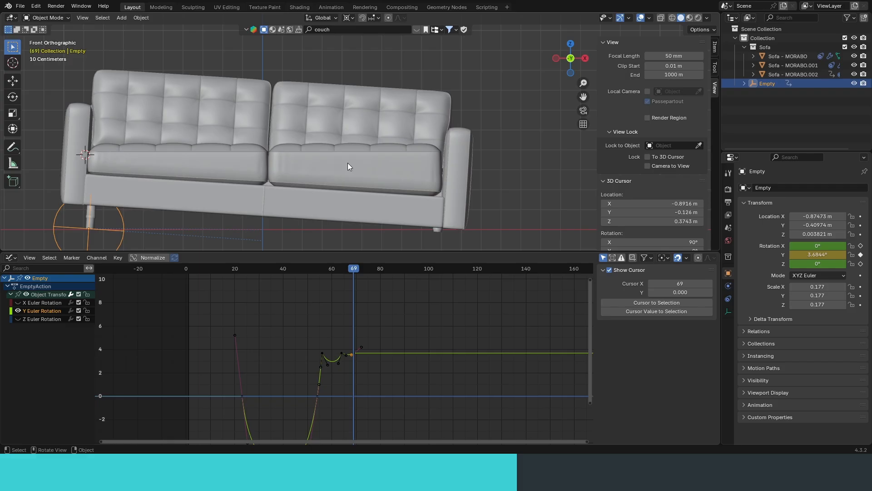
scroll(491, 187, up, 4)
click(411, 105)
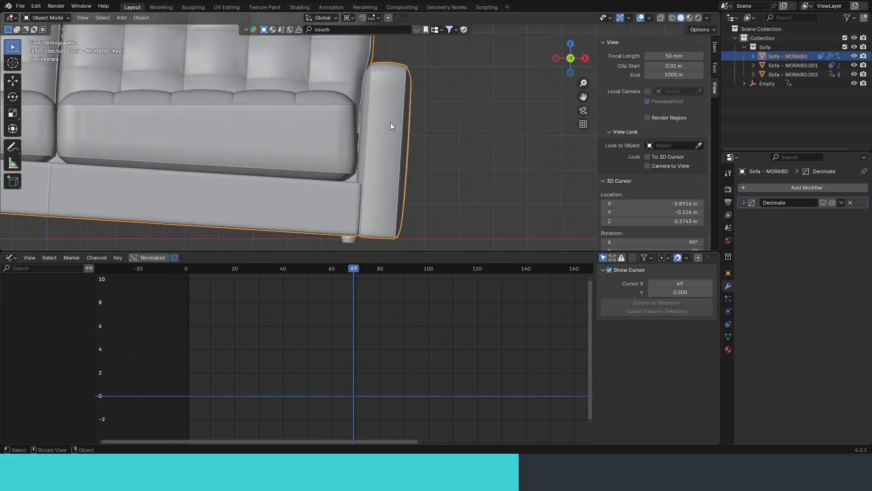
key(Tab)
scroll(391, 122, down, 8)
key(alt+h)
click(379, 143)
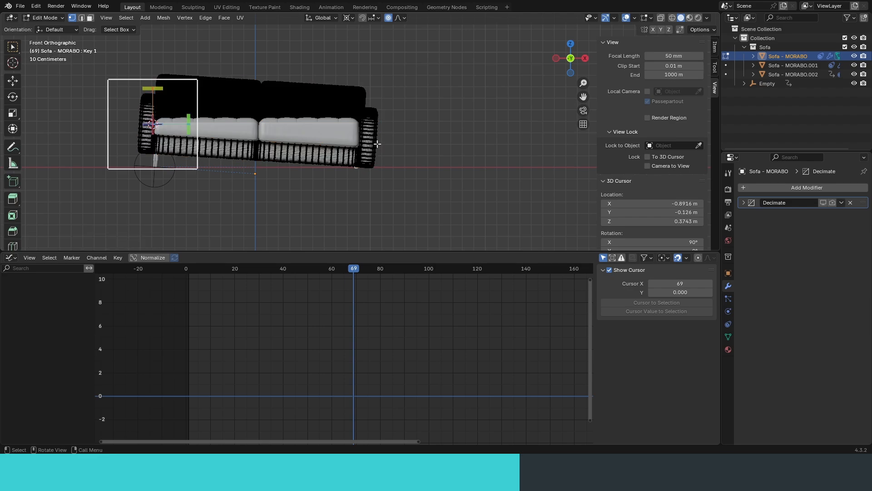
Select all linked geometry of the armrest at the sofa's +X end
scroll(368, 140, up, 6)
middle_drag(367, 123, 232, 146)
key(l)
key(KP_7)
key(alt+z)
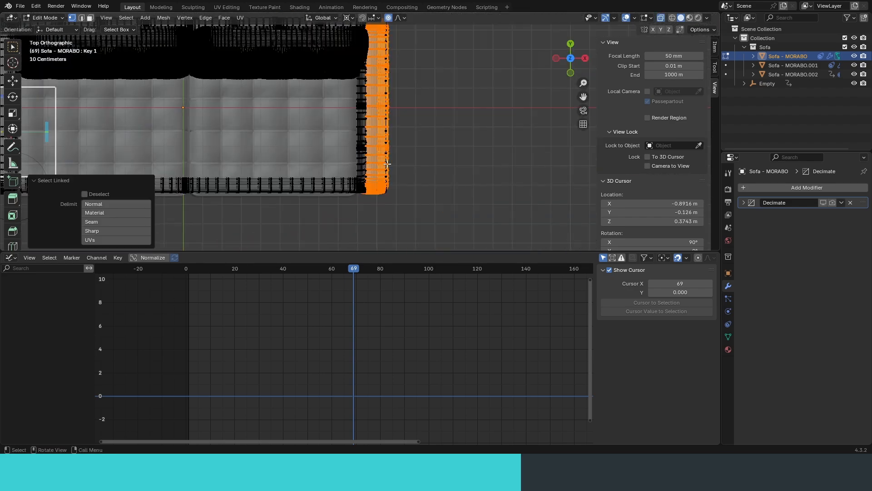
drag(408, 209, 369, 37)
key(ctrl+l)
middle_drag(290, 118, 257, 73)
key(KP_1)
scroll(366, 123, up, 7)
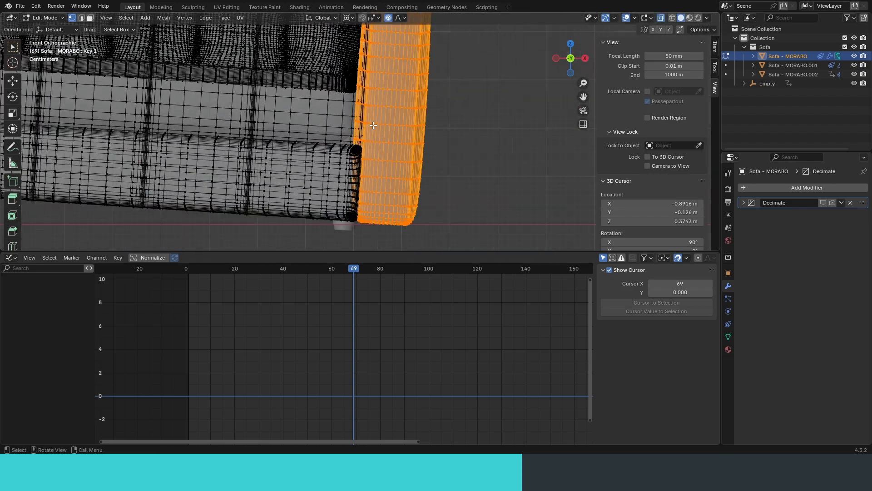
Separate the selected armrest into its own object, display its shape keys, and enter Edit Mode on it
scroll(373, 124, down, 5)
key(p)
key(Tab)
click(373, 124)
drag(400, 250, 409, 298)
click(728, 336)
key(Tab)
Try rotating the separated armrest upright in the front view
scroll(386, 159, up, 5)
key(r)
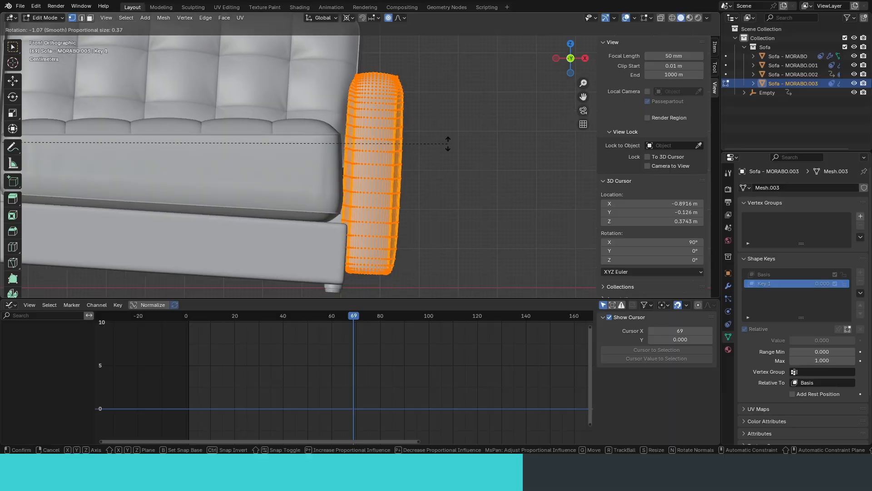
right_click(449, 147)
scroll(482, 204, up, 3)
key(alt+shift+z)
key(r)
click(457, 180)
shift+middle_drag(456, 180, 456, 125)
key(alt+shift+z)
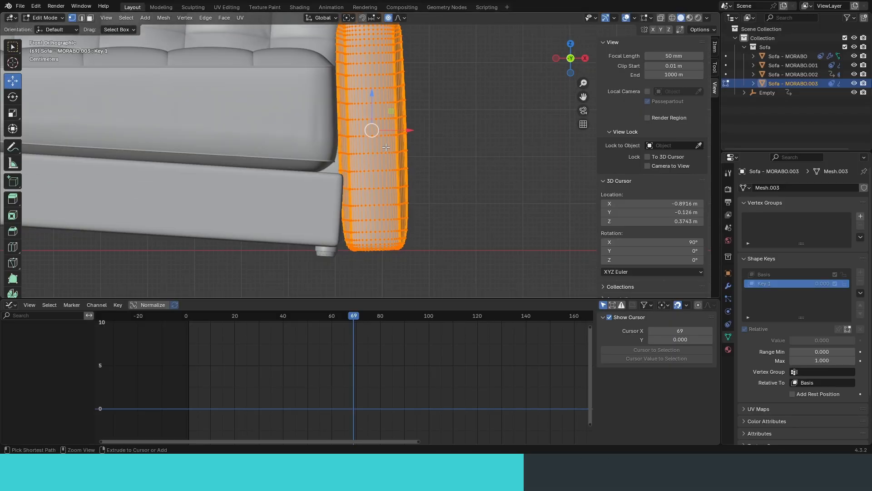
Undo and redo the armrest edits to compare them, ending with the rotation and separation undone
key(ctrl+z)
key(ctrl+z)
key(ctrl+z)
key(ctrl+z)
key(ctrl+z)
shift+middle_drag(384, 173, 463, 172)
key(ctrl+shift+z)
key(ctrl+shift+z)
key(ctrl+shift+z)
key(ctrl+shift+z)
key(ctrl+shift+z)
scroll(402, 159, up, 1)
key(alt+shift+z)
scroll(401, 159, down, 3)
key(alt+shift+z)
key(ctrl+z)
key(ctrl+z)
key(ctrl+z)
key(ctrl+z)
key(ctrl+z)
Hide everything in the sofa mesh except the +X armrest and the front rail by inverting their linked selection
click(441, 177)
key(ctrl+l)
shift+click(384, 147)
key(ctrl+l)
alt+drag(384, 147, 368, 131)
shift+click(369, 241)
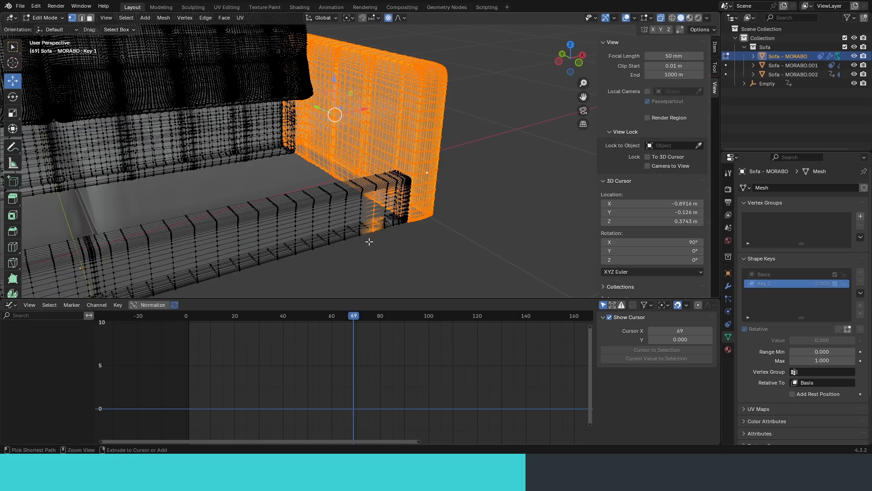
key(ctrl+l)
key(ctrl+i)
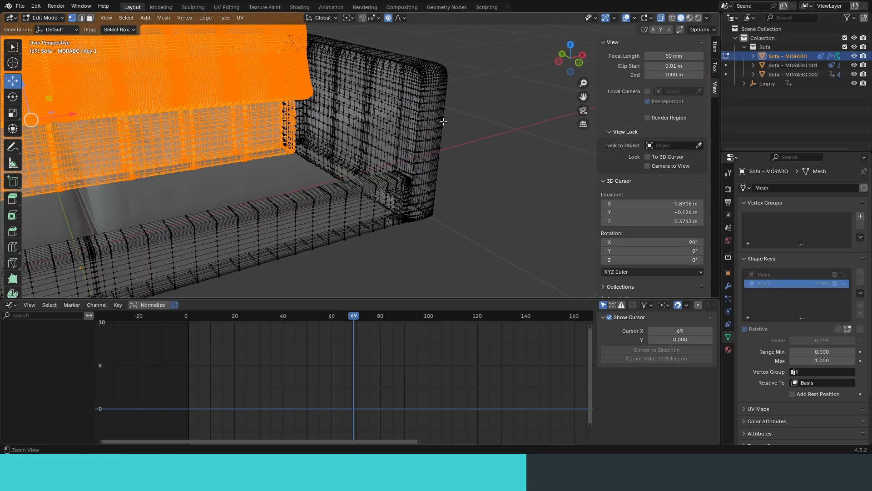
ctrl+alt+drag(443, 122, 400, 138)
alt+drag(400, 138, 330, 193)
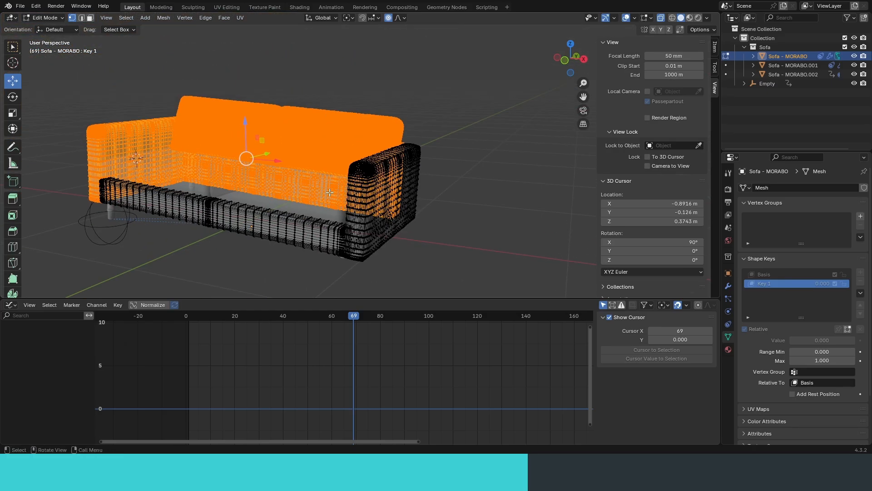
key(h)
Select all linked parts of the +X armrest in the front view
key(KP_1)
alt+shift+drag(381, 170, 358, 139)
alt+shift+drag(358, 139, 359, 162)
click(340, 161)
key(ctrl+l)
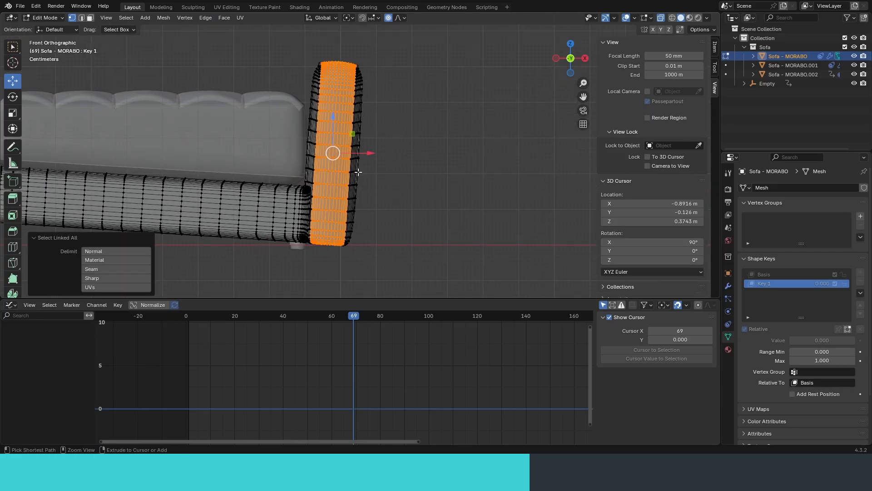
key(l)
drag(392, 48, 269, 139)
key(ctrl+l)
scroll(259, 258, up, 3)
key(r)
right_click(476, 173)
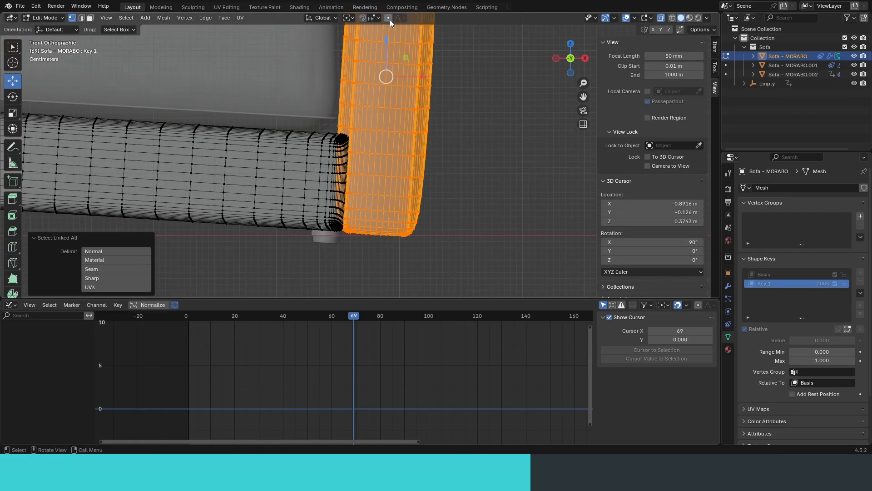
click(389, 18)
key(r)
right_click(438, 114)
click(388, 18)
click(403, 19)
click(391, 36)
key(r)
right_click(439, 104)
Turn off proportional editing and rotate the selected armrest by about -3.4° in the front view
click(388, 19)
key(r)
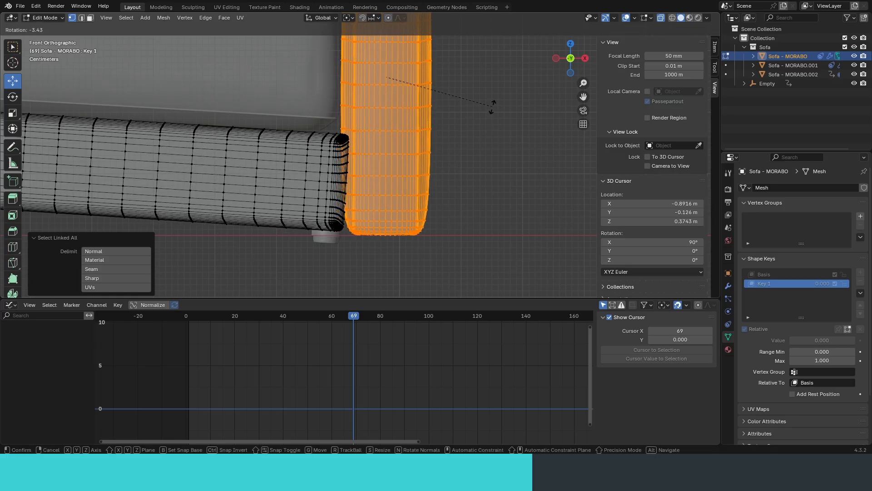
click(494, 102)
Set the Key 1 shape key's value to 1.000 in Object Mode and return to editing the mesh
scroll(459, 141, down, 3)
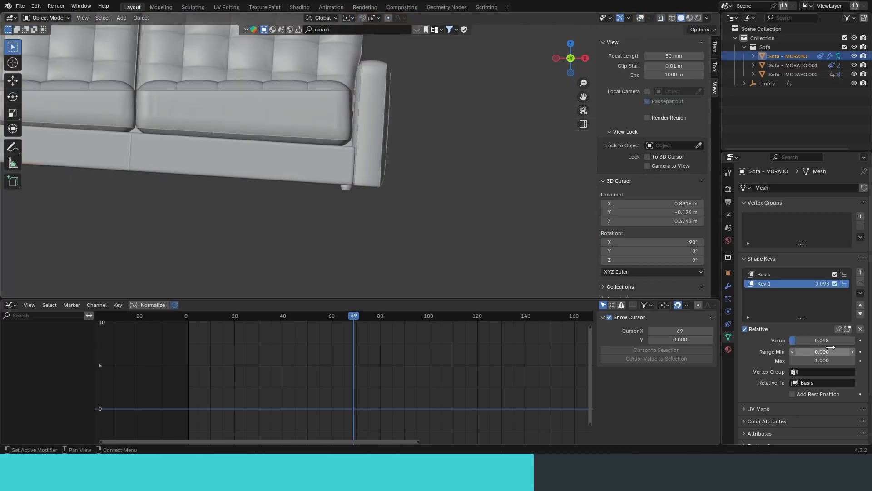
drag(813, 340, 870, 340)
scroll(446, 195, up, 5)
key(Tab)
key(shift+alt+z)
scroll(334, 150, up, 4)
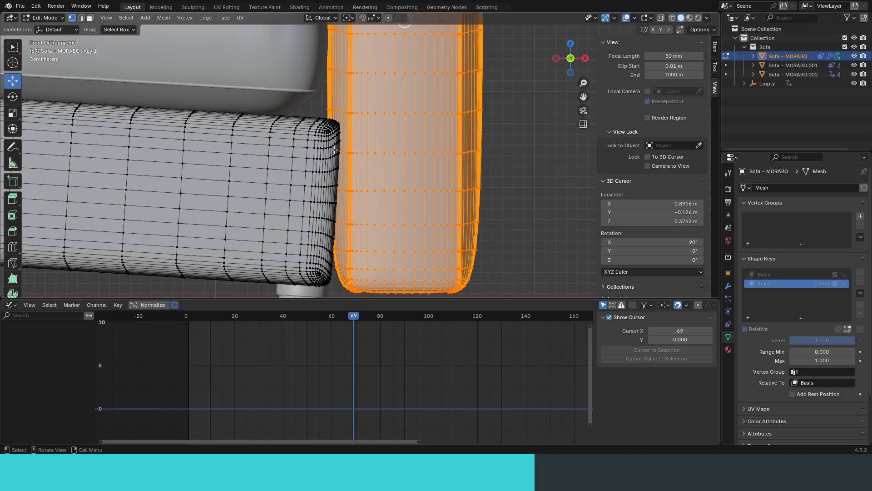
Snap the 3D cursor to the front rail's upper corner vertices beside the armrest and make it the pivot point
scroll(334, 150, up, 1)
key(alt+z)
shift+middle_drag(335, 150, 363, 133)
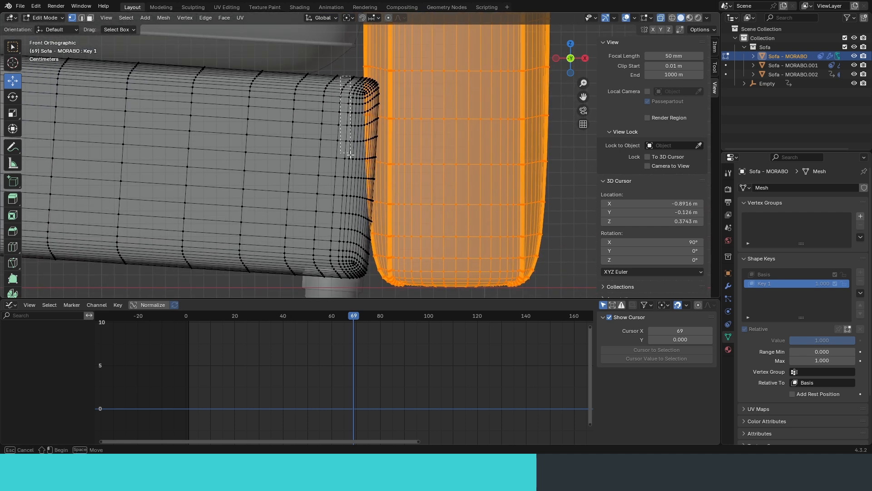
drag(350, 153, 350, 153)
scroll(378, 168, up, 3)
scroll(352, 181, up, 3)
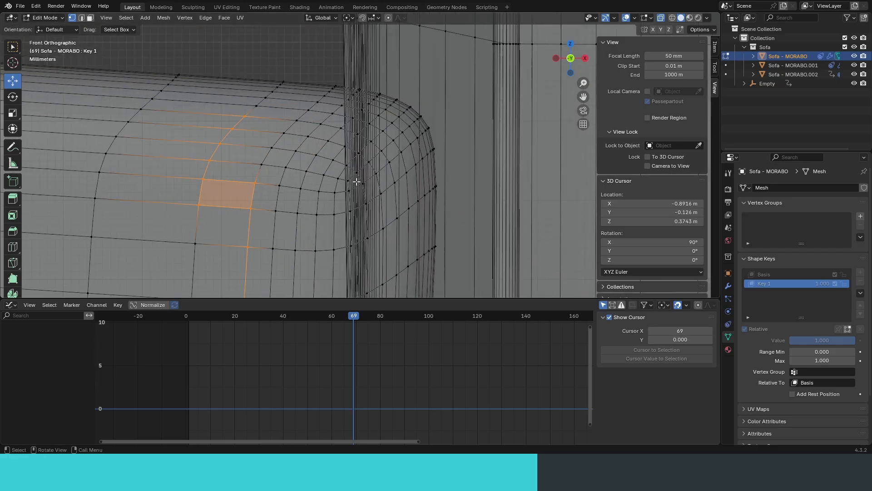
drag(375, 186, 376, 186)
key(shift+s)
click(407, 169)
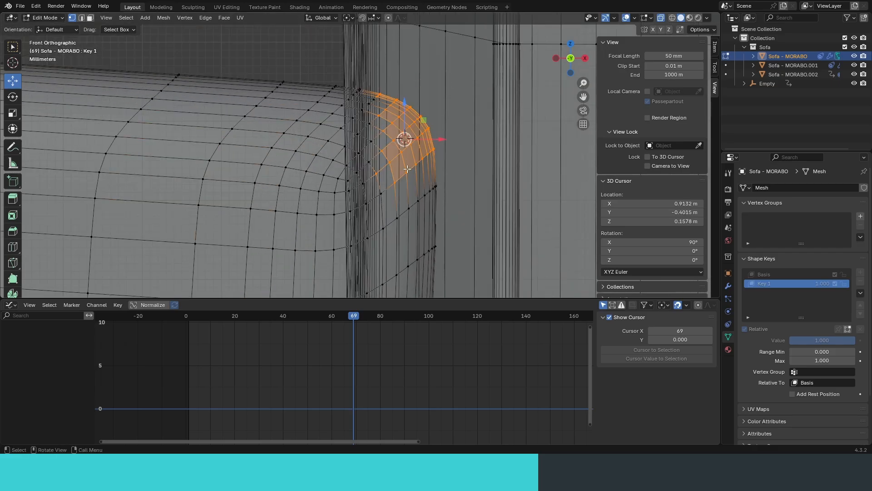
click(348, 19)
click(359, 48)
scroll(356, 111, down, 7)
shift+middle_drag(363, 145, 370, 114)
click(408, 281)
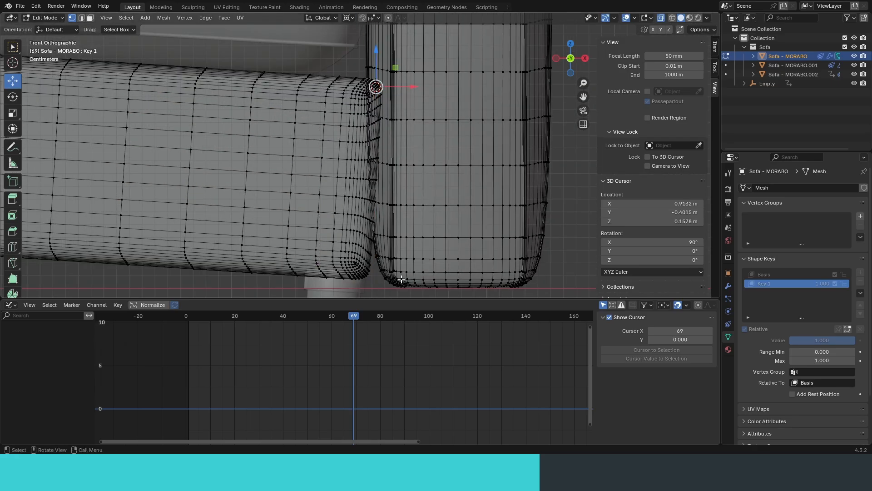
key(l)
key(ctrl+z)
Turn off X-ray and select the front rail's end beside the armrest by growing the selection from its upper corner vertex
middle_drag(395, 195, 373, 236)
key(alt+z)
scroll(454, 140, up, 3)
click(403, 141)
key(KP_1)
key(ctrl+KP_Add)
key(ctrl+KP_Add)
key(ctrl+KP_Add)
key(ctrl+KP_Add)
key(ctrl+KP_Add)
key(ctrl+KP_Add)
key(ctrl+KP_Add)
key(ctrl+KP_Add)
key(ctrl+KP_Add)
key(ctrl+KP_Add)
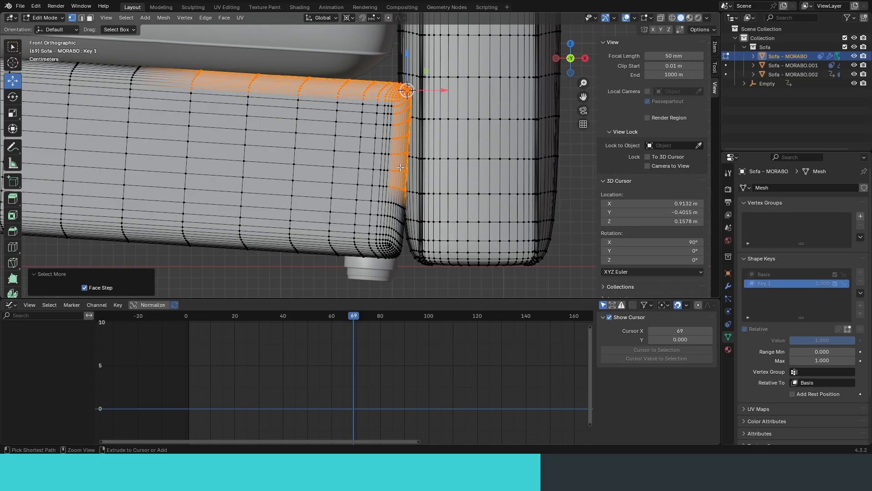
key(ctrl+KP_Add)
key(ctrl+KP_Add)
key(ctrl+KP_Add)
key(ctrl+KP_Add)
key(ctrl+KP_Add)
key(ctrl+KP_Add)
key(ctrl+KP_Add)
key(ctrl+KP_Add)
key(ctrl+KP_Add)
key(ctrl+KP_Add)
key(ctrl+KP_Add)
key(ctrl+KP_Add)
key(ctrl+KP_Add)
key(ctrl+KP_Add)
key(ctrl+KP_Add)
key(ctrl+KP_Add)
Deselect the rail vertices away from the armrest, keeping only the rounded end of the front rail selected
scroll(391, 168, down, 7)
ctrl+drag(87, 98, 352, 194)
scroll(318, 145, up, 5)
ctrl+drag(297, 91, 339, 238)
scroll(350, 137, up, 4)
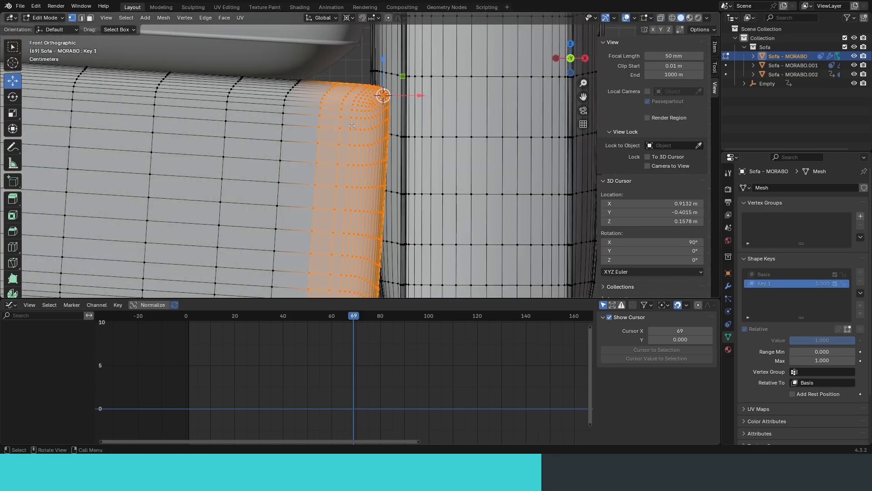
Try to rotate the selected rail end by about -3.4° around the 3D cursor
scroll(352, 126, down, 3)
scroll(455, 172, down, 1)
scroll(455, 173, up, 2)
key(r)
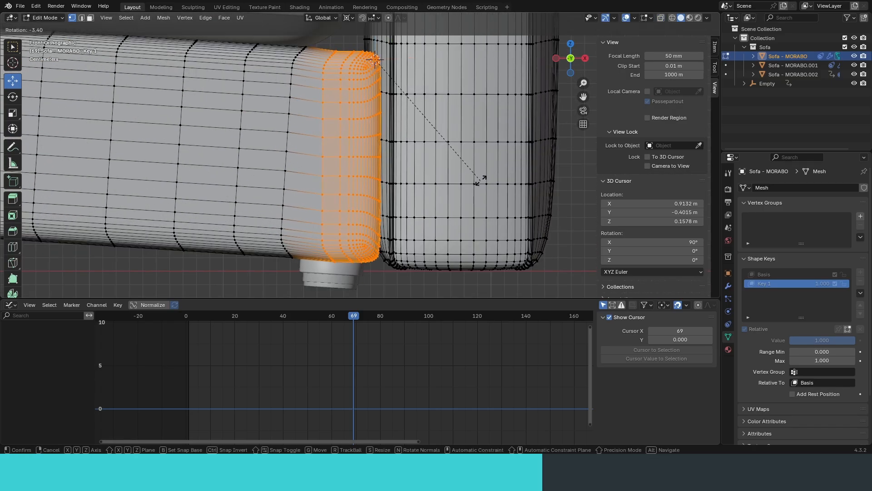
click(484, 172)
Turn on proportional editing and try shearing the selected rail end with the Shear tool
scroll(17, 282, down, 5)
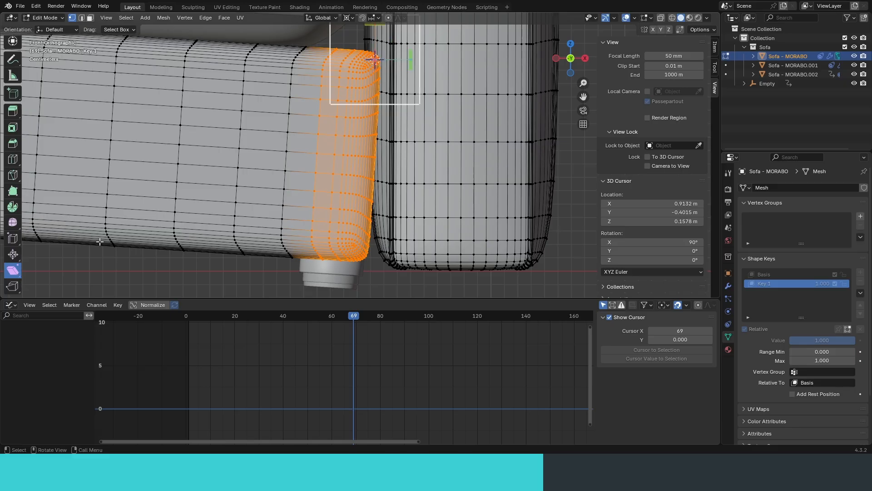
click(388, 18)
shift+middle_drag(374, 24, 378, 74)
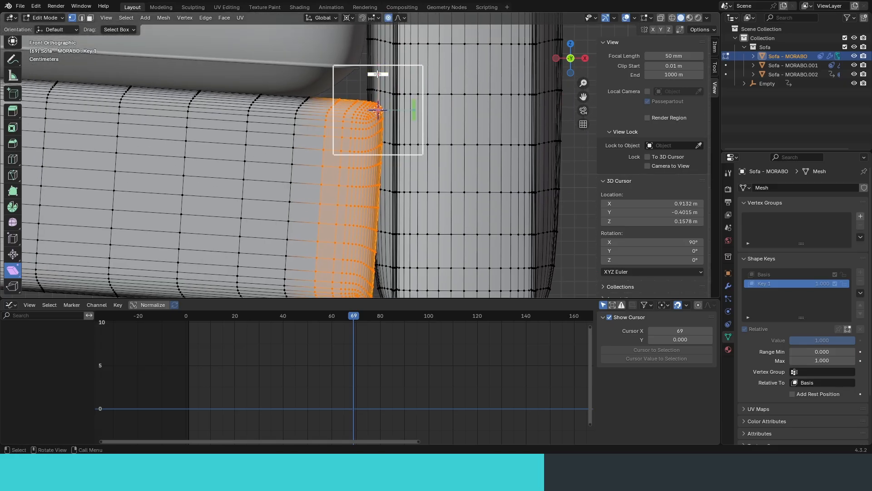
drag(385, 74, 402, 11)
key(ctrl+z)
Shear the selected rail end by -0.103 using Smooth proportional editing limited to connected geometry, with a size of 0.374
click(400, 17)
scroll(291, 128, down, 5)
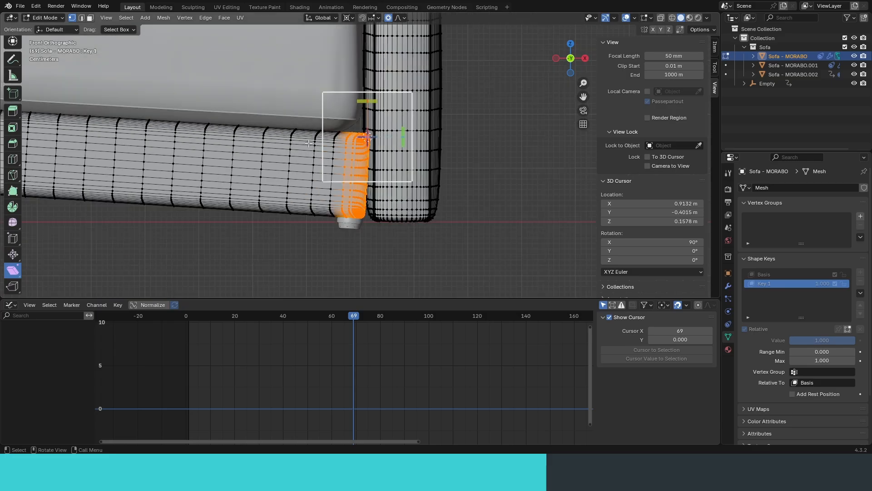
mouse_move(288, 130)
shift+middle_down()
mouse_move(263, 148)
mouse_move(275, 127)
shift+middle_up()
scroll(275, 123, up, 5)
shift+middle_drag(282, 85, 323, 155)
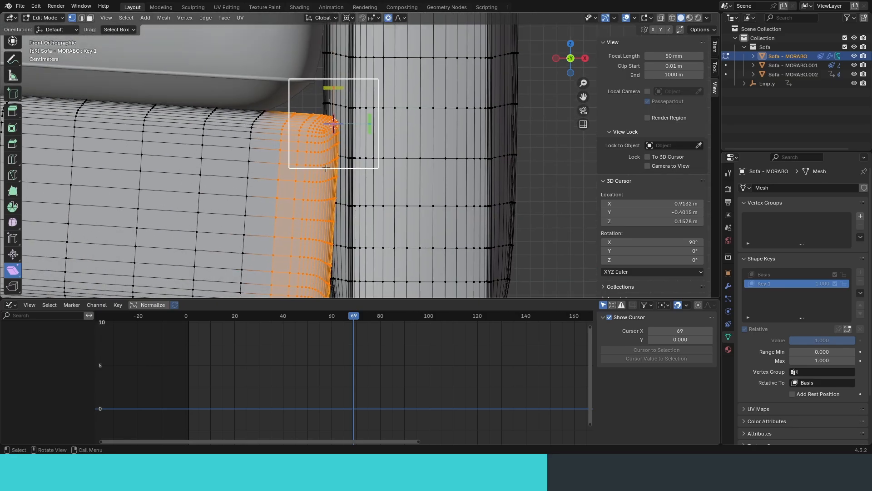
scroll(323, 155, down, 2)
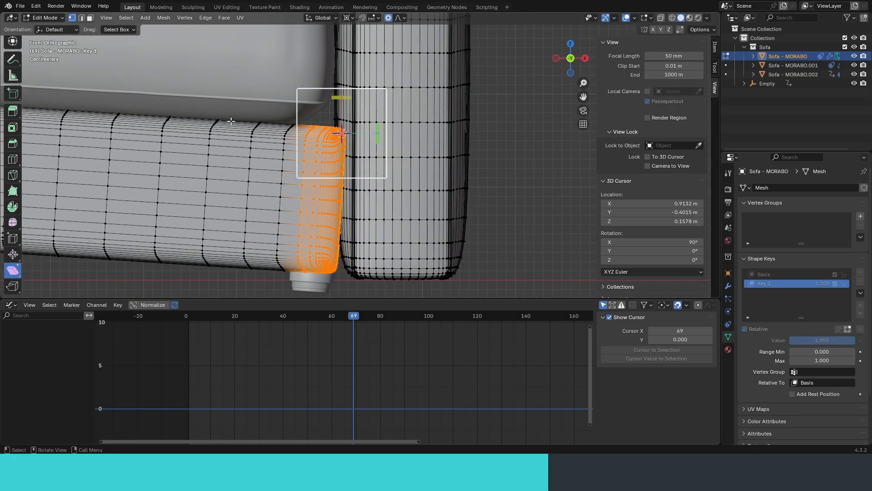
drag(353, 99, 310, 95)
Turn on X-ray and select the vertices along the front rail's centre seam
scroll(300, 107, down, 8)
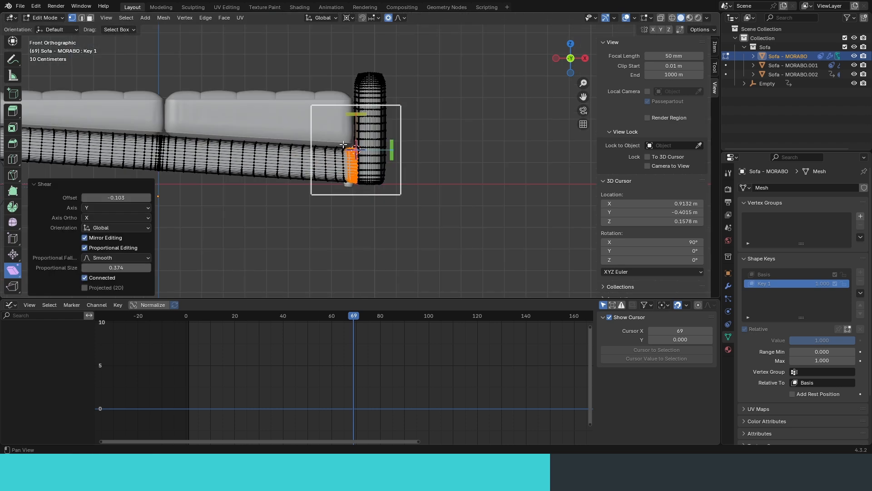
key(shift+alt+z)
shift+middle_drag(175, 223, 228, 221)
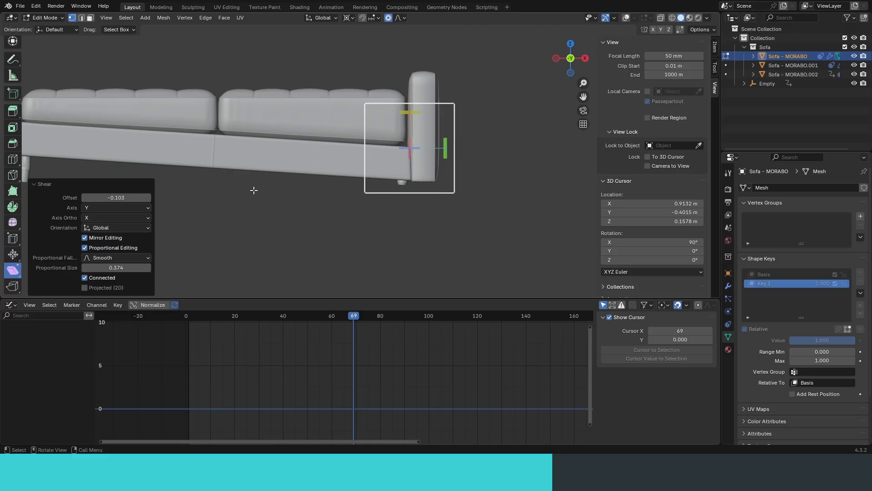
scroll(304, 175, up, 1)
shift+middle_drag(254, 191, 376, 147)
scroll(357, 114, up, 2)
key(shift+alt+z)
scroll(344, 181, up, 7)
key(alt+z)
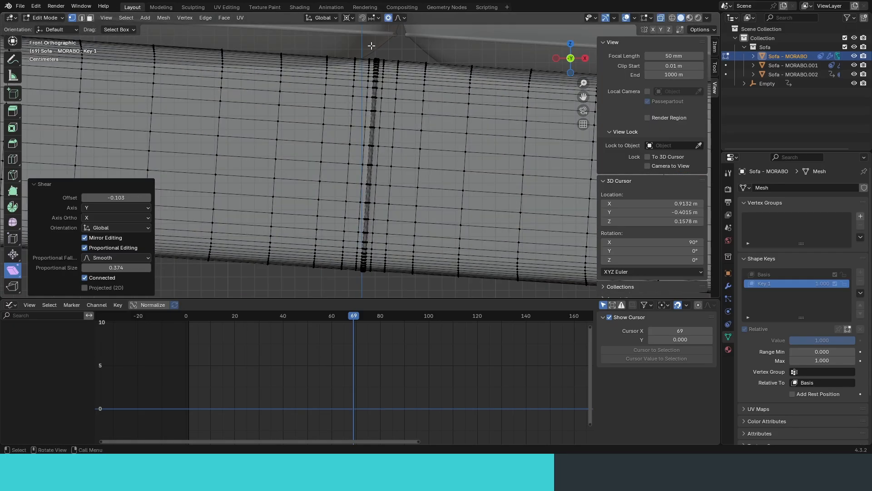
drag(368, 277, 368, 276)
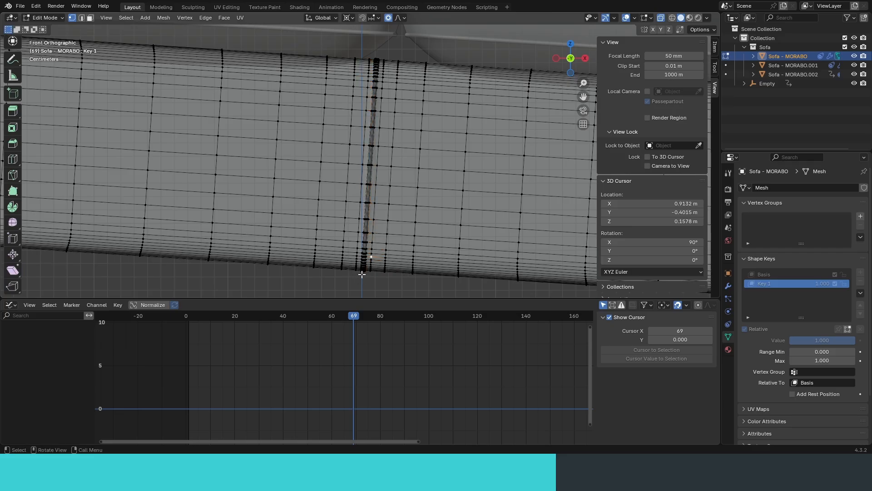
scroll(4, 110, up, 5)
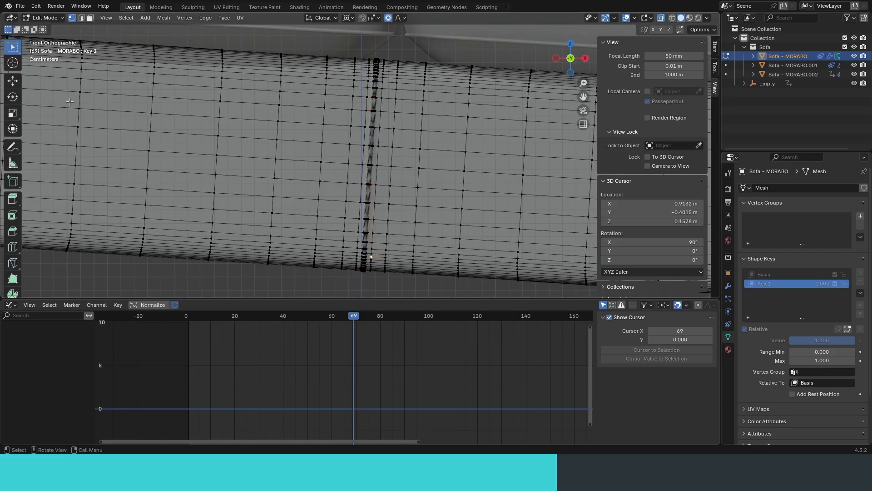
mouse_move(363, 277)
mouse_down()
mouse_move(367, 98)
mouse_move(341, 79)
mouse_up()
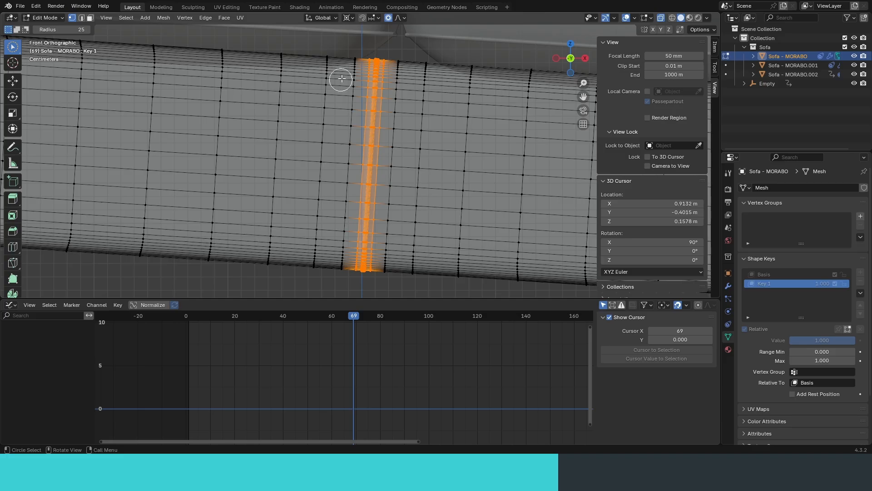
Select only the top vertices of the rail's centre seam and snap the 3D cursor to them
shift+middle_drag(377, 79, 377, 148)
drag(350, 120, 400, 82)
key(shift+s)
click(390, 150)
scroll(382, 154, down, 5)
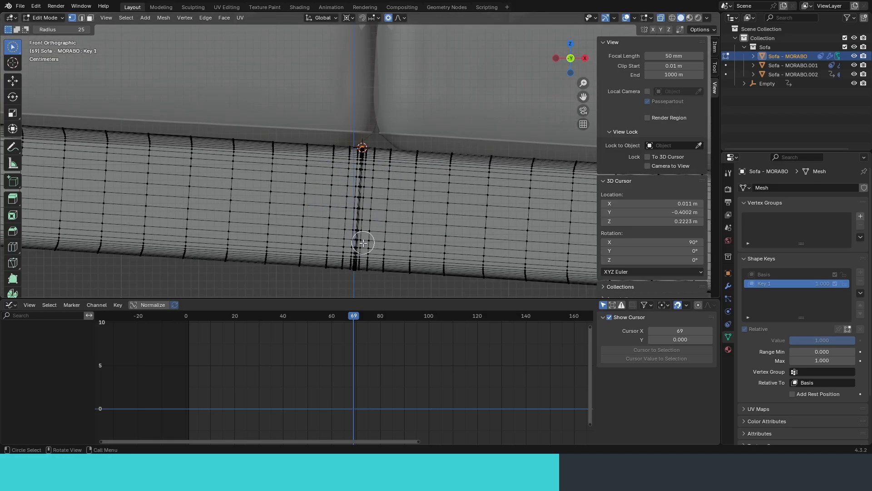
Select the full height of the rail's centre seam and shear it by about -0.066 until it stands vertical
shift+middle_drag(364, 241, 367, 169)
key(c)
drag(355, 194, 366, 75)
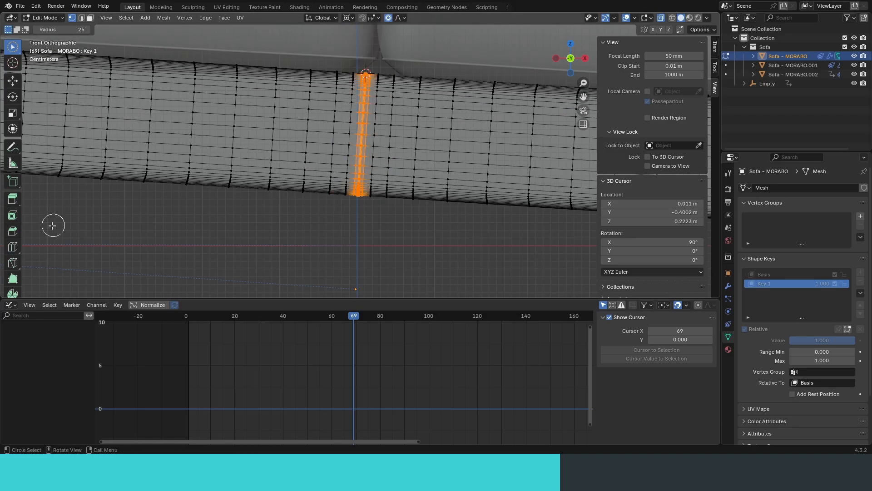
scroll(16, 268, down, 5)
click(16, 274)
drag(366, 37, 347, 36)
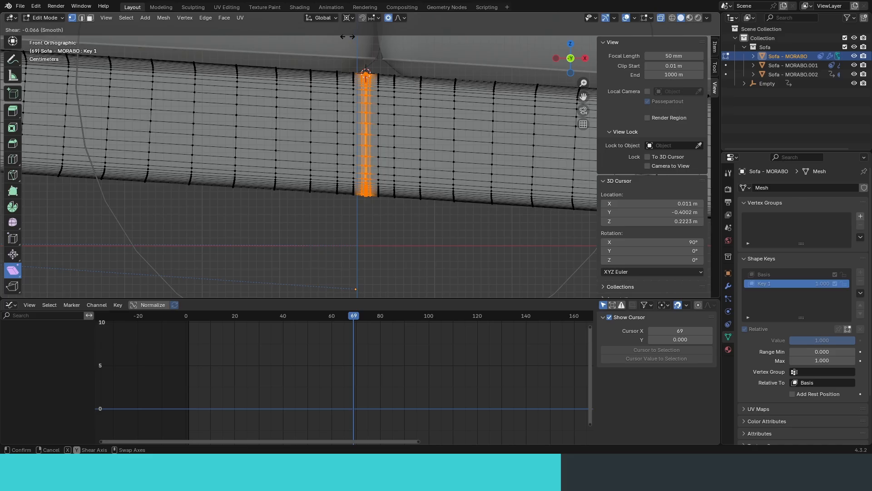
Turn off X-ray and overlays, and nudge the centre seam slightly along X and by 0.001459 m along Z
key(alt+shift+z)
key(alt+z)
shift+middle_drag(402, 109, 363, 164)
key(g)
key(x)
click(366, 166)
key(g)
key(z)
click(365, 166)
scroll(436, 180, down, 5)
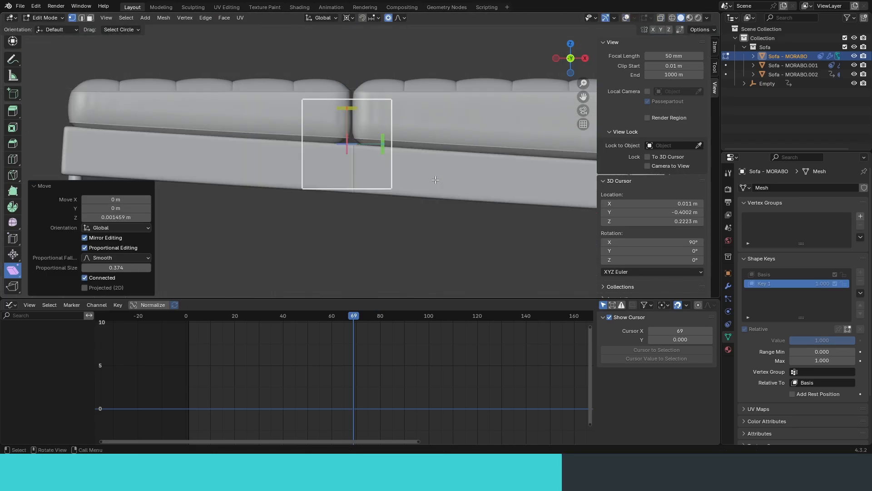
Return to Object Mode and set the Key 1 shape key's value to 1.000 to check the deformed sofa frame
key(Tab)
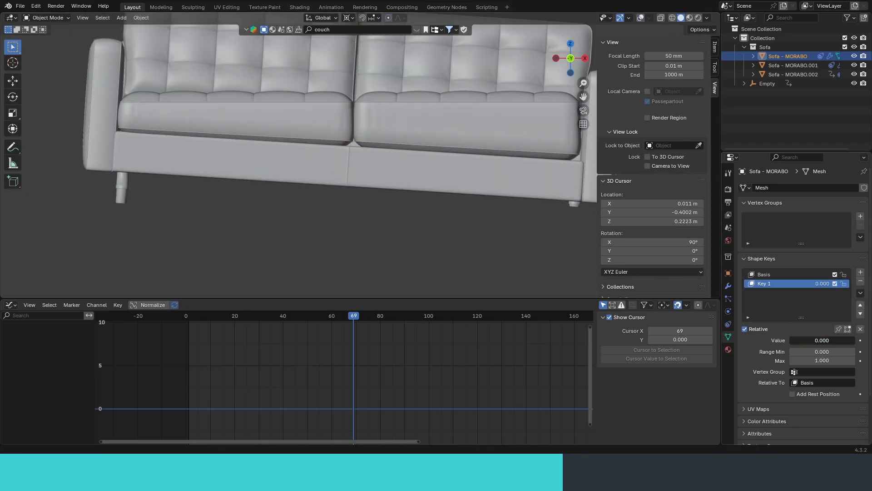
drag(802, 340, 854, 340)
scroll(384, 110, down, 6)
scroll(383, 110, up, 4)
scroll(378, 114, up, 4)
scroll(459, 170, down, 4)
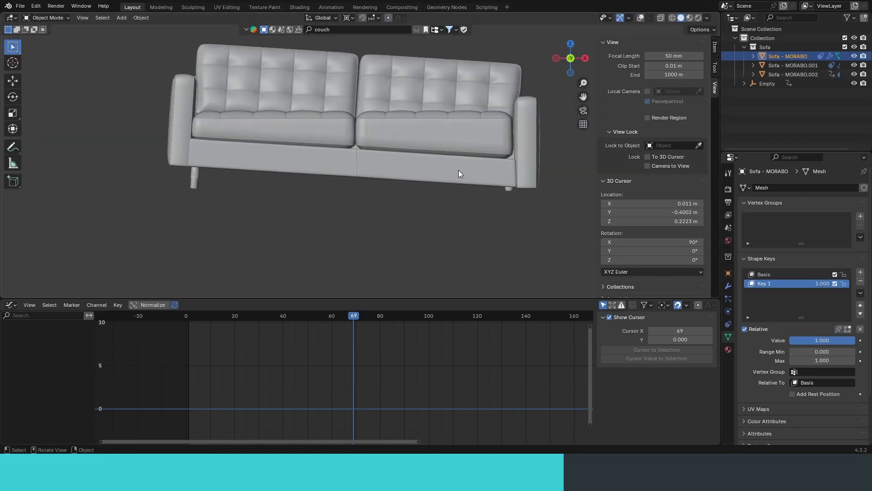
Find the seat cushions' Key 1 start at frame 53 and keyframe the sofa frame's Key 1 value at 0.000 there
key(alt+shift+z)
click(473, 146)
key(Home)
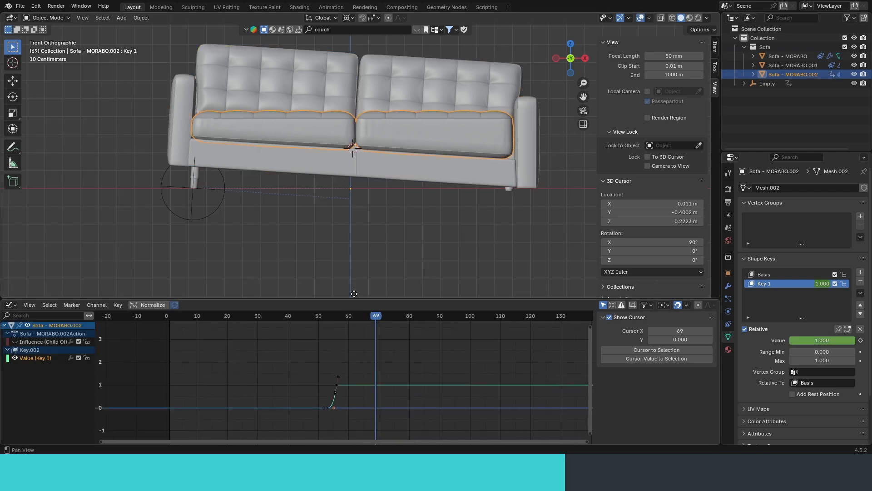
drag(362, 315, 336, 324)
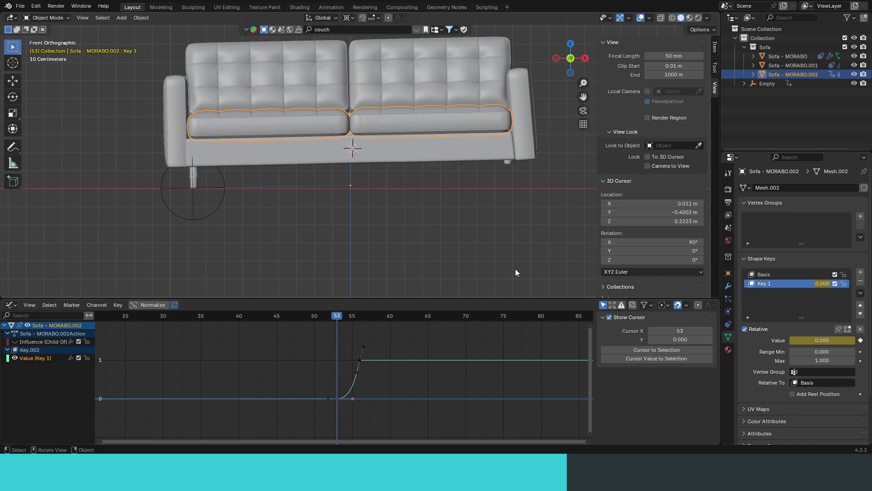
click(484, 152)
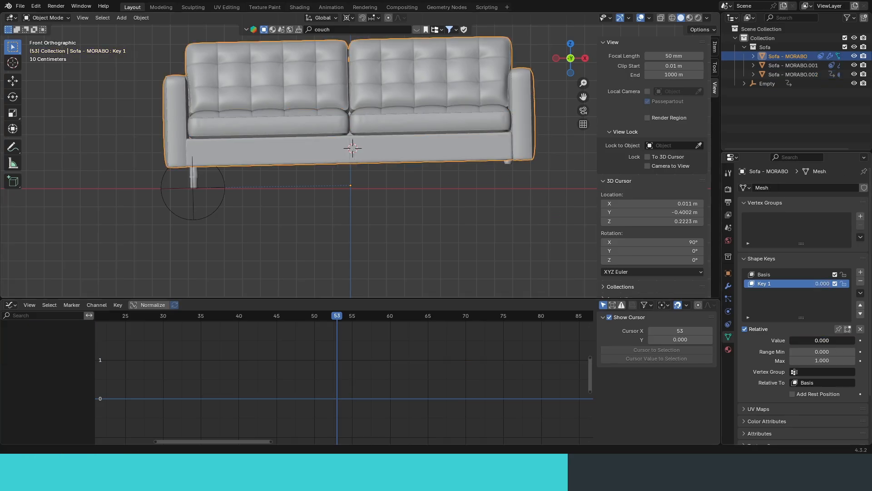
click(861, 341)
Keyframe the sofa frame's Key 1 value at 1.000 on frame 56, where the seat cushions' key reaches full value
click(458, 125)
drag(346, 317, 358, 317)
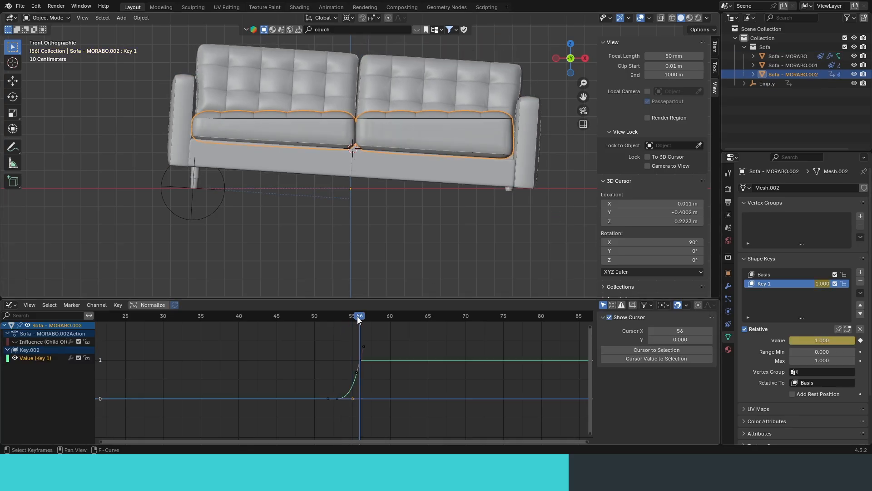
click(524, 178)
drag(806, 340, 853, 340)
click(860, 340)
Rotate and lengthen the handles of the frame 56 keyframe so the Key 1 curve ends in a steep rise
ctrl+middle_drag(391, 412, 392, 401)
drag(373, 383, 347, 343)
key(r)
click(397, 428)
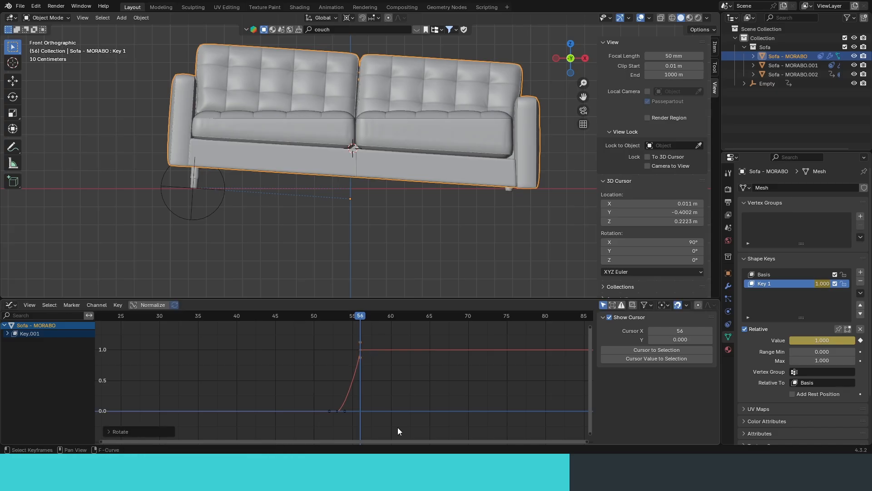
key(s)
click(139, 423)
key(ctrl+z)
Play back the sofa's landing without overlays and scrub around frame 55 to examine the frame's deformation timing
key(space)
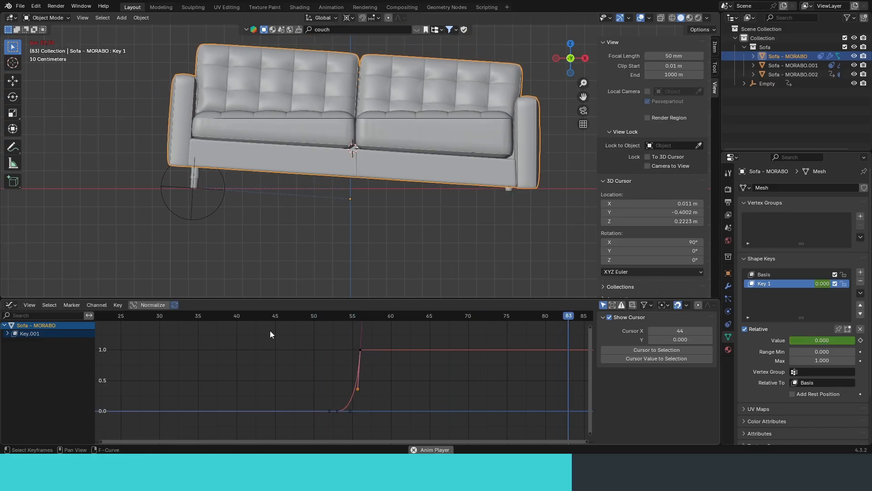
drag(308, 316, 190, 315)
key(shift+alt+z)
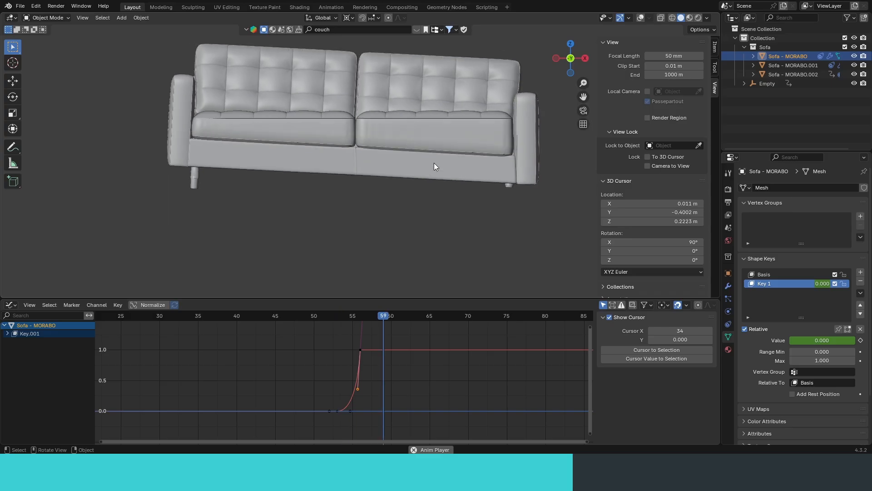
key(space)
drag(376, 318, 353, 320)
Move the starting keyframe of the sofa frame's Key 1 curve about five frames earlier and lengthen its outgoing handle
key(g)
key(x)
drag(328, 429, 307, 420)
click(287, 428)
key(s)
click(398, 423)
click(360, 327)
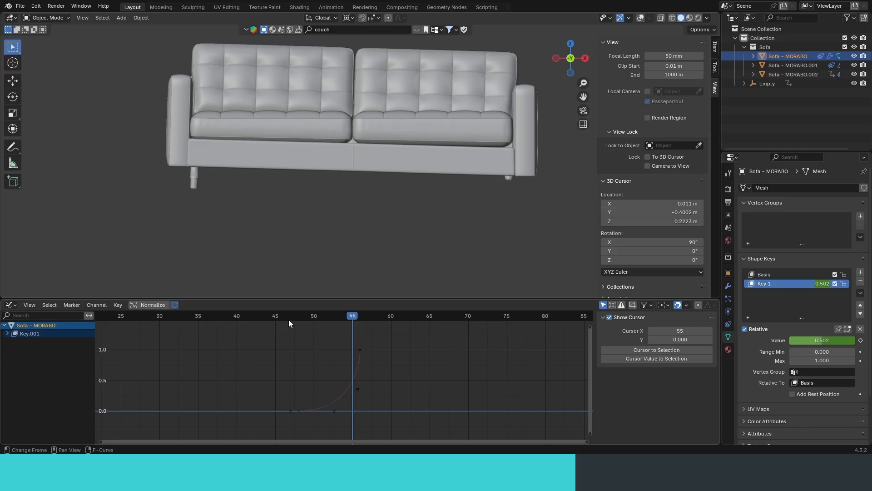
Replay the sofa's landing several times to examine how the frame's bend matches the seat cushions
drag(269, 319, 248, 318)
key(space)
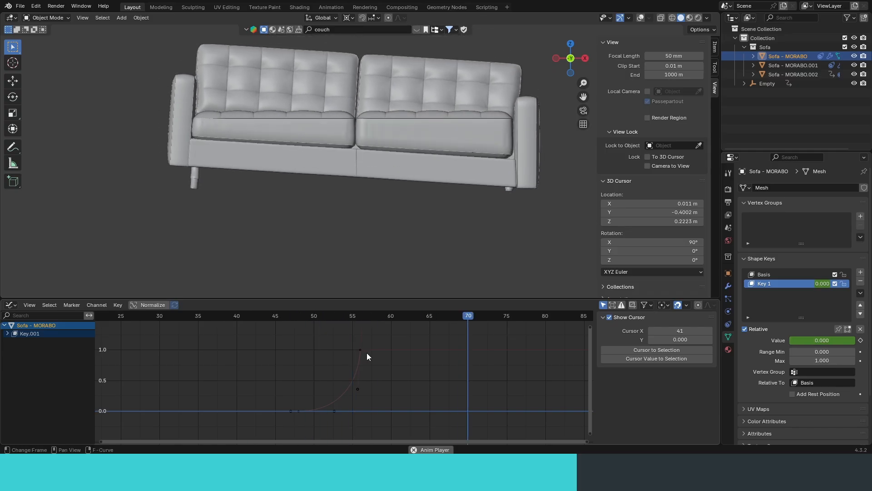
key(space)
drag(343, 319, 367, 325)
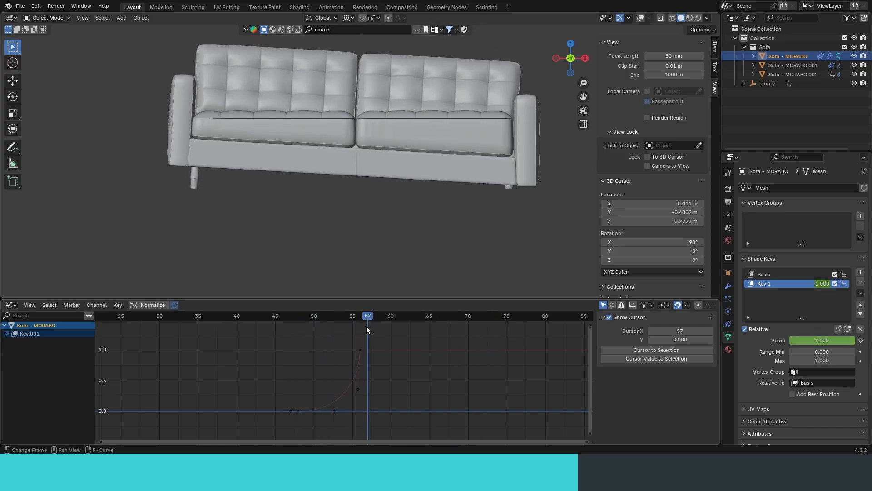
key(space)
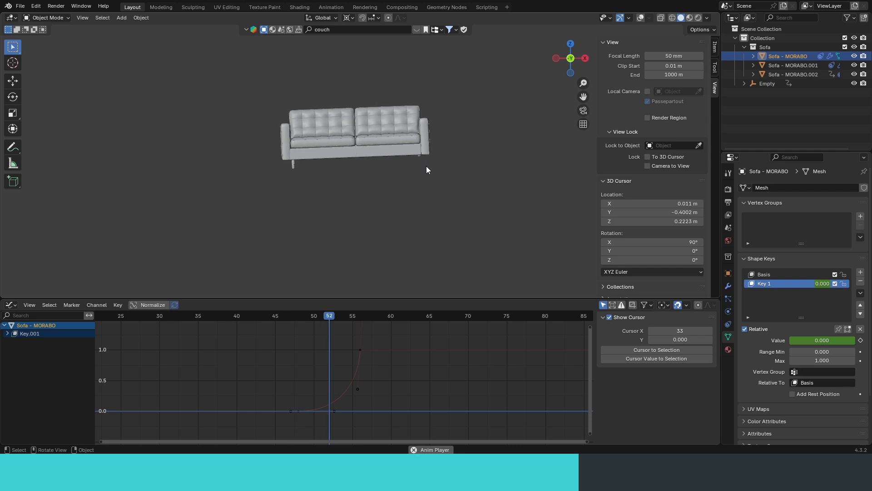
scroll(426, 166, up, 4)
shift+middle_drag(433, 171, 409, 200)
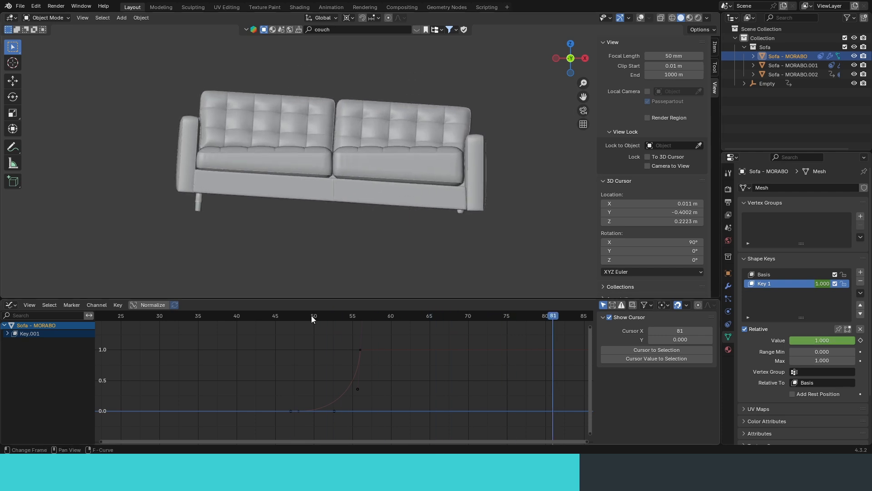
drag(310, 316, 267, 321)
key(space)
key(space)
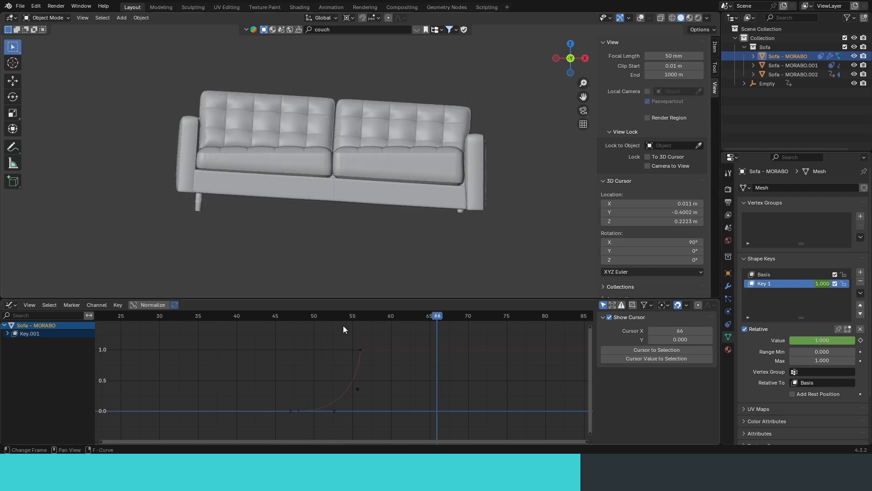
At frame 57, show the viewport overlays again and select the seat cushions near the armrest corner
drag(328, 316, 368, 322)
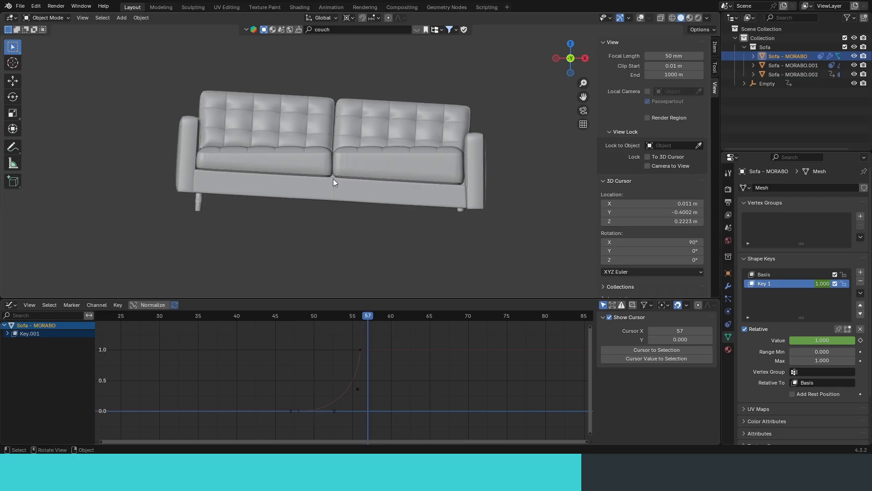
key(shift+alt+z)
click(348, 156)
scroll(348, 159, up, 3)
shift+middle_drag(301, 189, 465, 191)
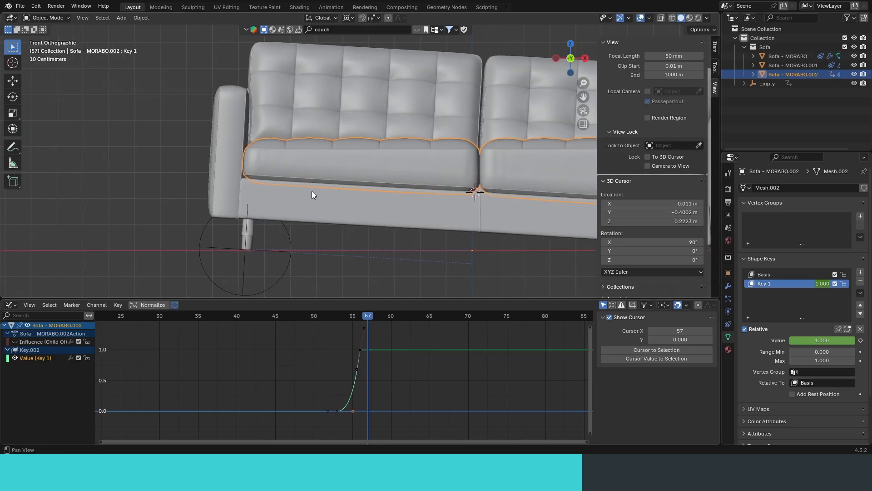
scroll(279, 187, up, 4)
shift+middle_drag(279, 188, 372, 207)
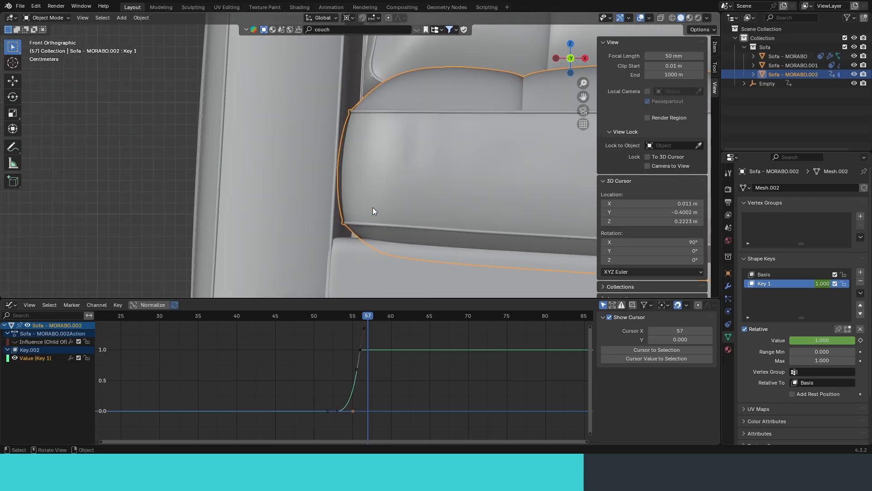
scroll(372, 208, down, 6)
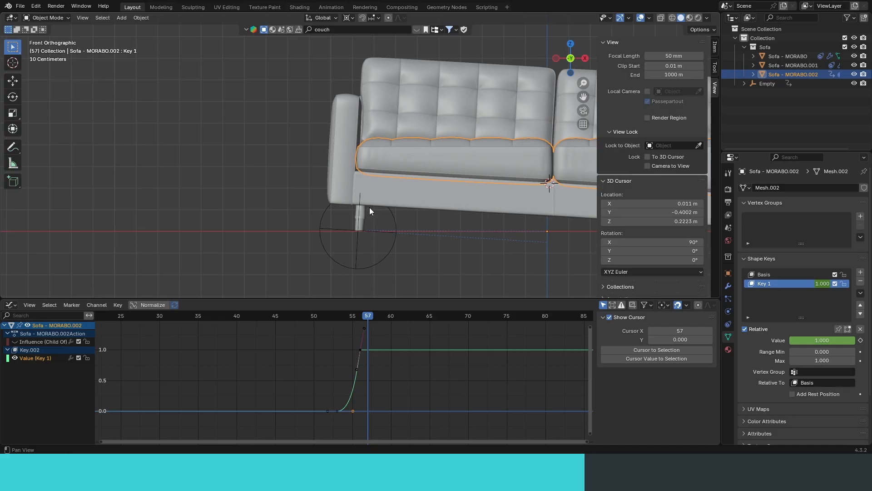
shift+middle_drag(369, 207, 459, 189)
scroll(322, 180, up, 5)
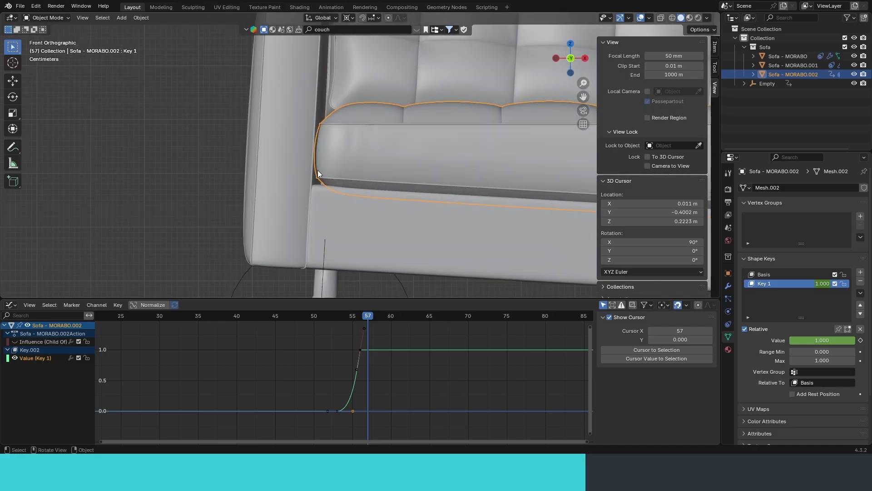
Place the 3D cursor on the vertices at the seat cushion's lower corner beside the armrest
key(Tab)
scroll(311, 185, up, 4)
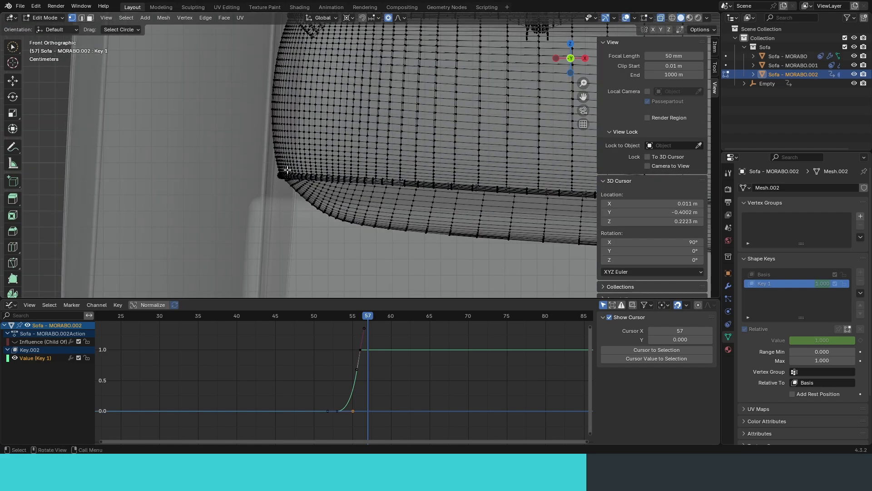
drag(293, 190, 297, 191)
key(w)
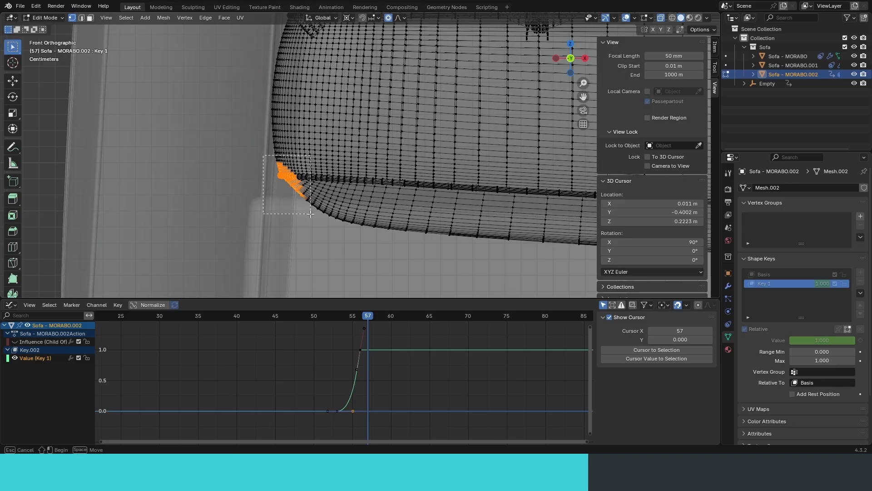
key(shift+s)
click(330, 200)
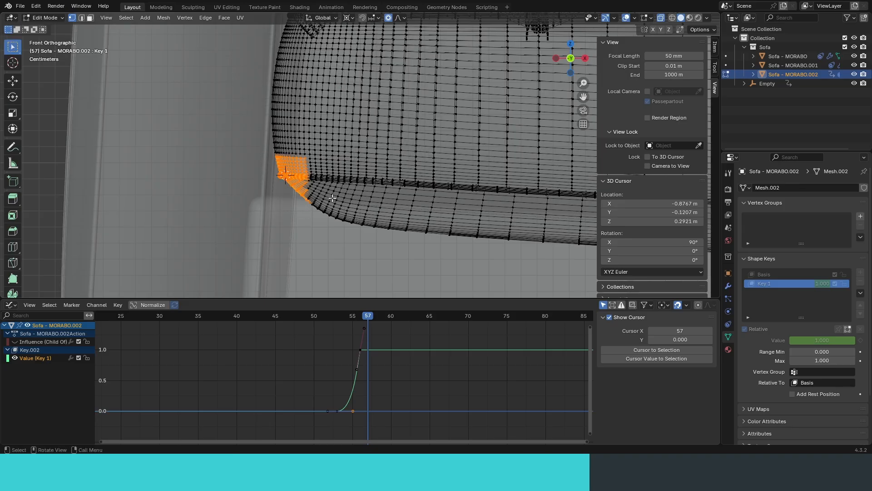
Add a sphere empty with a 1 m radius at the 3D cursor on the cushion's corner
key(Tab)
key(shift+a)
mouse_move(332, 197)
click(380, 253)
scroll(391, 222, down, 8)
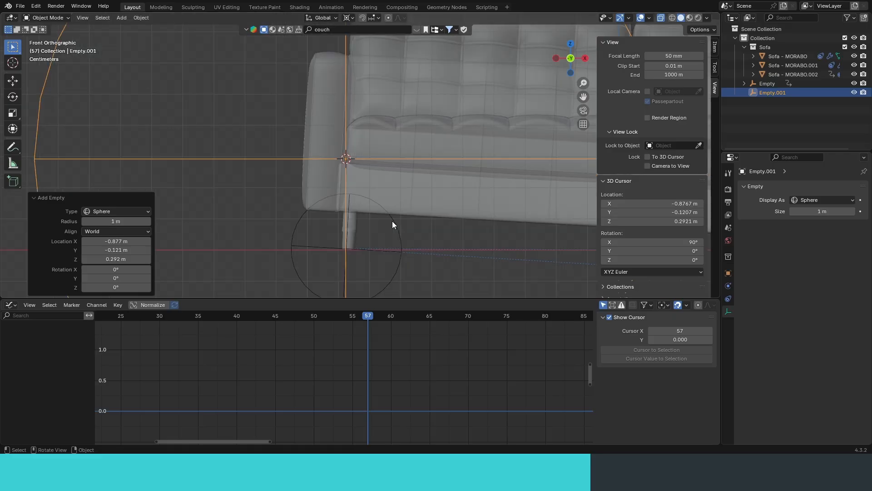
Try the Cube and Arrows display types for the new empty and scale it down strongly
click(823, 200)
click(816, 248)
click(823, 200)
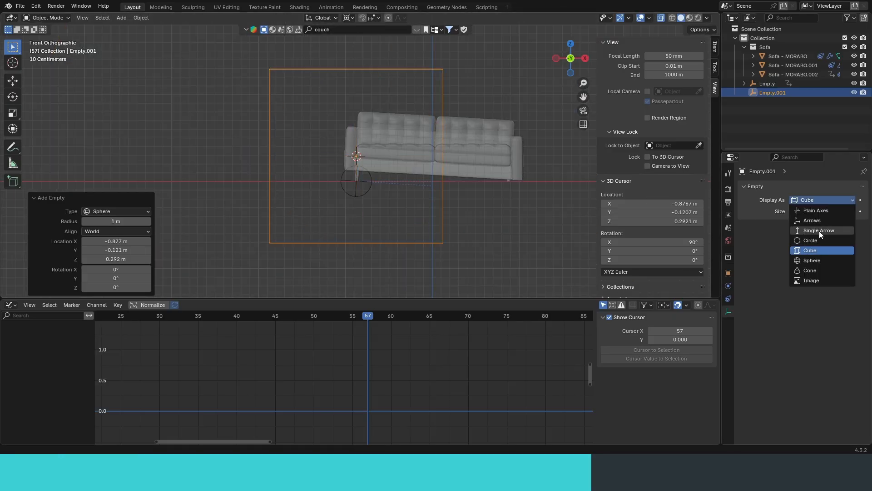
click(817, 221)
scroll(519, 227, up, 4)
key(s)
click(366, 162)
Delete the keyframes recorded on the new empty and turn off the X-Ray display
scroll(377, 148, up, 5)
key(x)
click(393, 351)
key(alt+z)
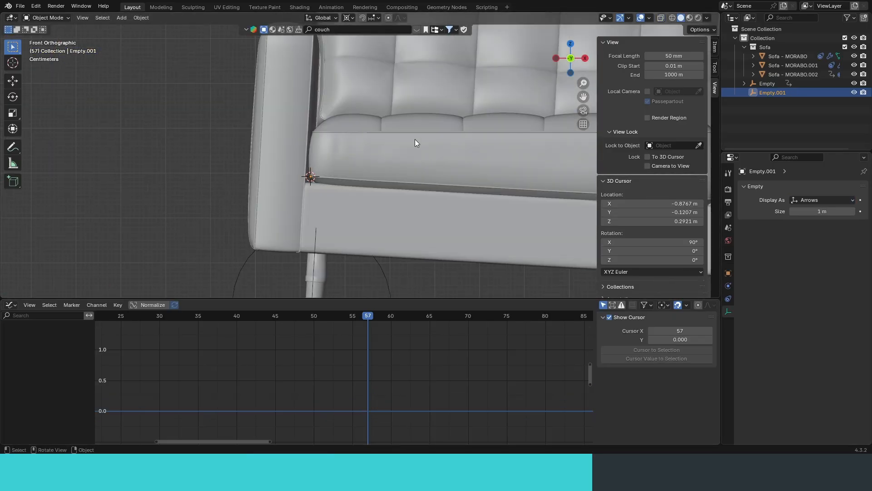
Scale the new empty up by 8.559 and display it as a Cube
key(s)
click(445, 153)
scroll(457, 156, down, 6)
click(824, 200)
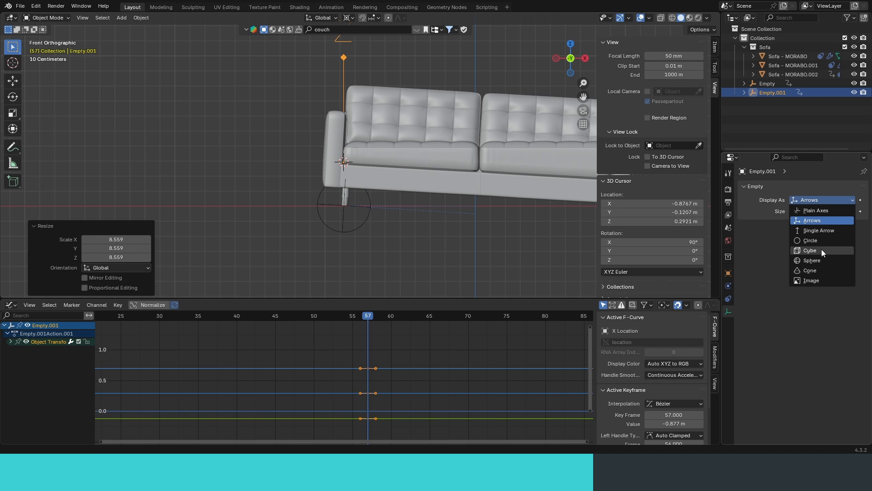
click(821, 251)
Clear the cube empty's keyframes, scale it up by 1.813 and delete the keyframes recorded by that scaling
key(x)
click(443, 358)
key(s)
click(367, 178)
click(499, 255)
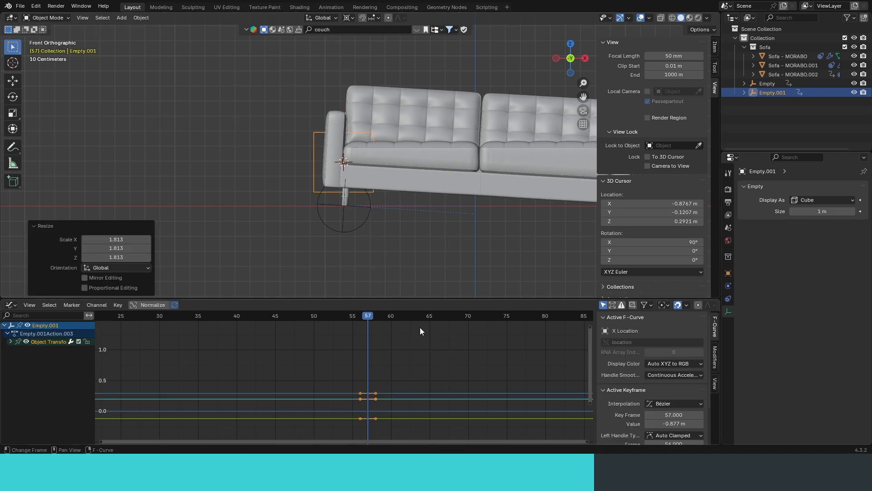
key(x)
click(414, 333)
Add a second Child Of constraint to the seat cushions with the new cube empty as its target
middle_drag(380, 182, 399, 208)
click(401, 164)
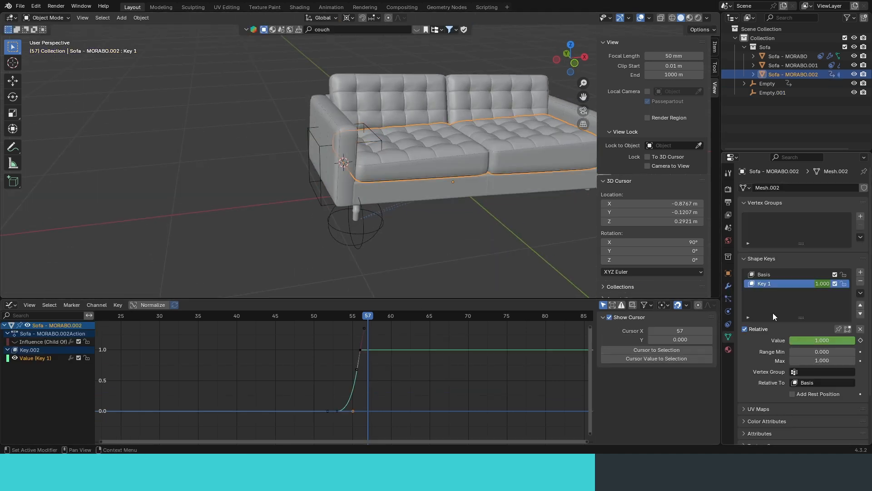
click(728, 321)
click(789, 188)
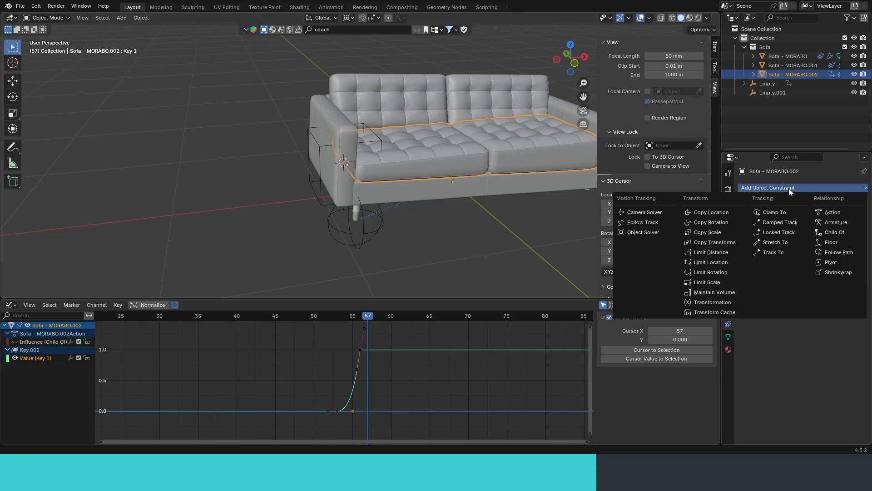
click(842, 236)
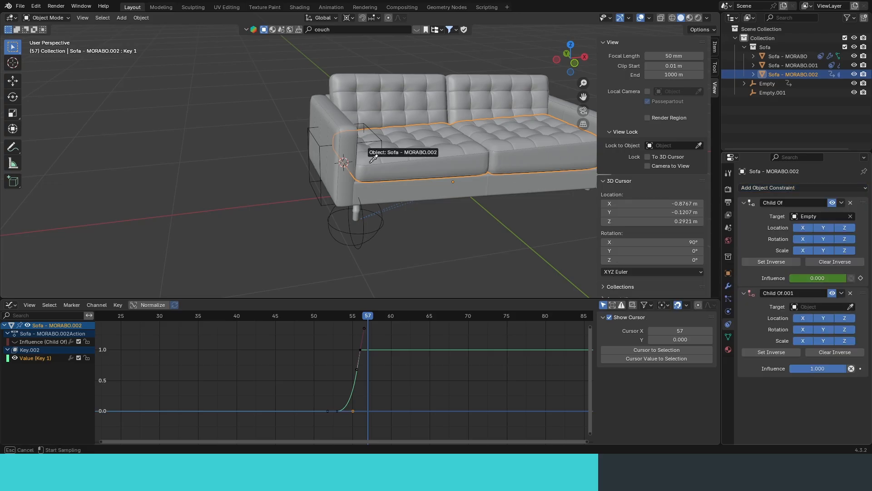
click(311, 178)
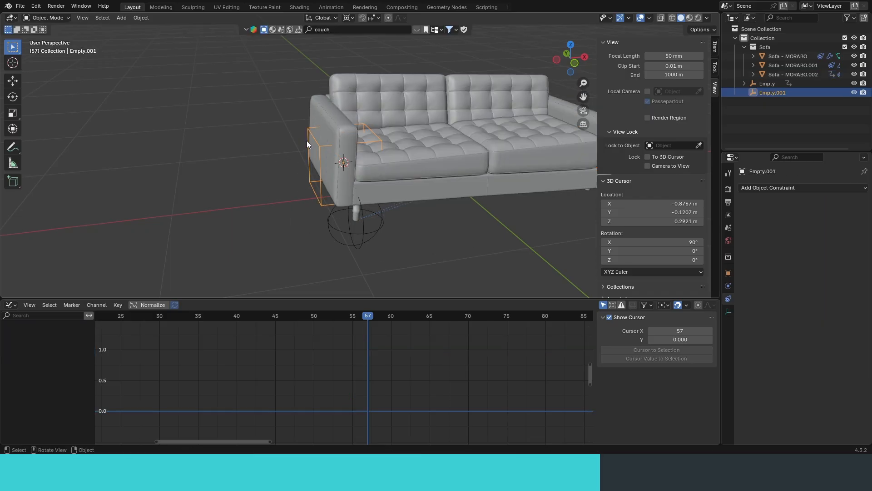
Keyframe the cube empty's rotation at frame 56, where the sofa lands
key(KP_1)
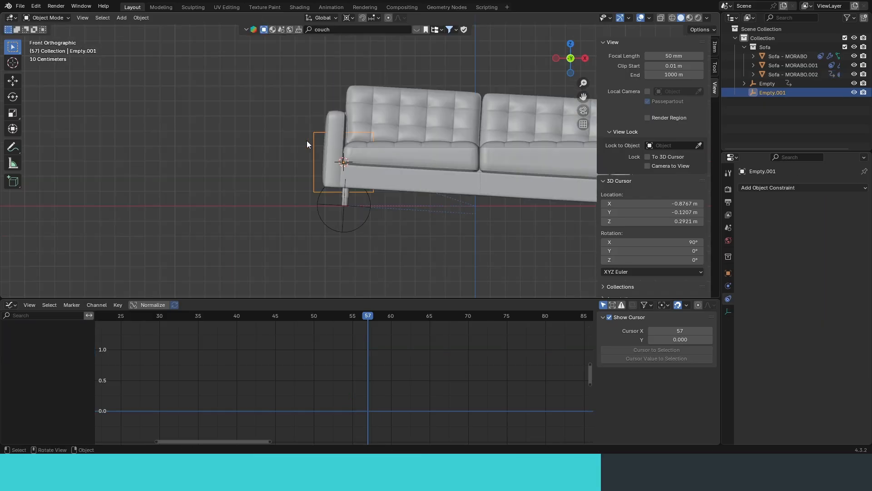
alt+scroll(444, 195, up, 6)
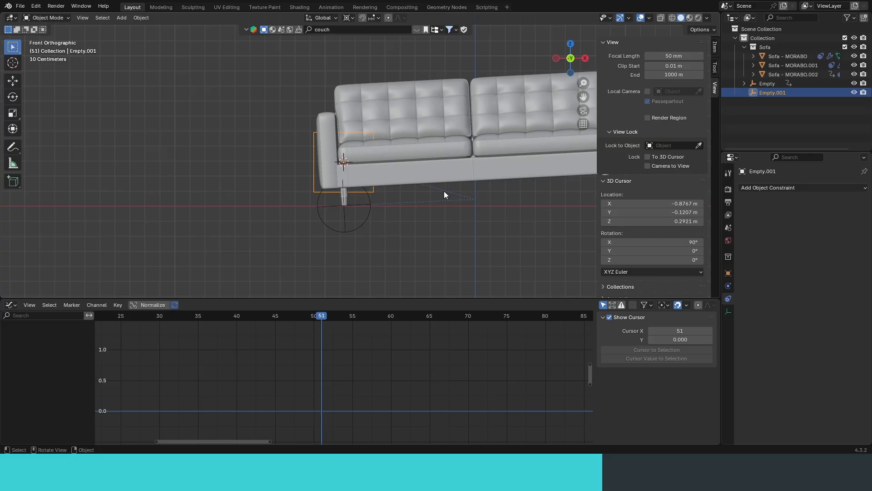
alt+scroll(444, 191, down, 5)
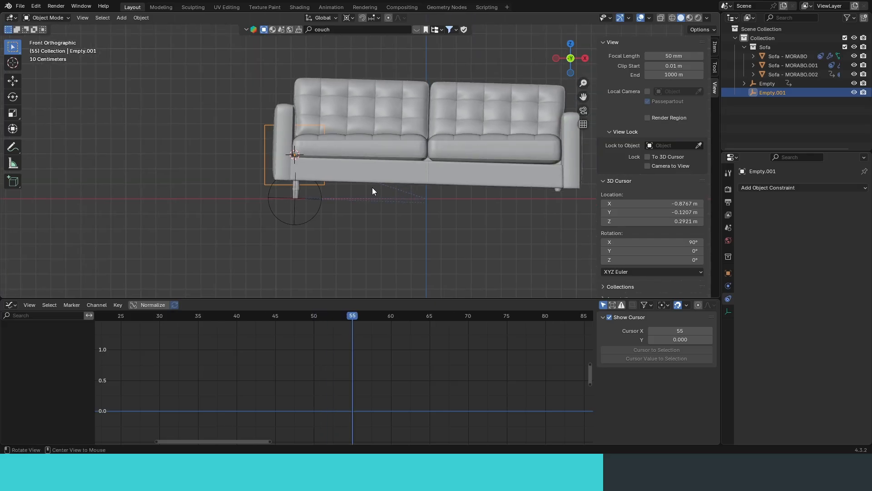
alt+scroll(372, 187, down, 1)
alt+scroll(372, 187, up, 1)
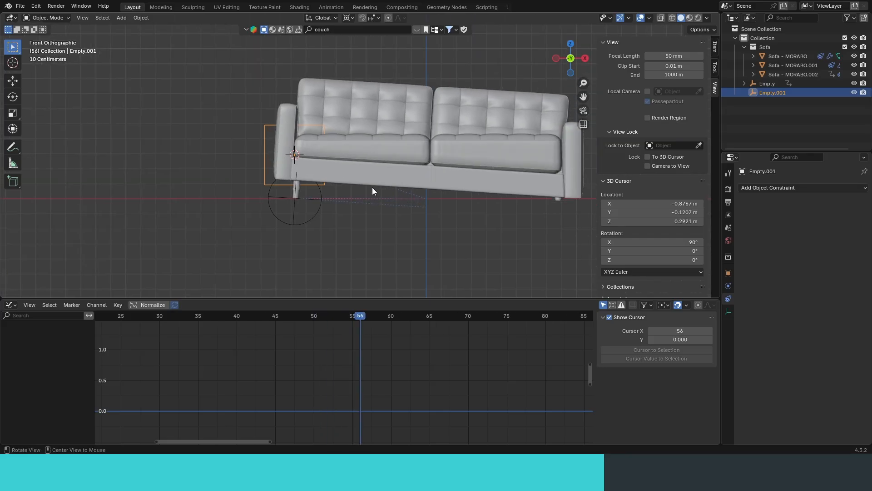
click(729, 272)
key(i)
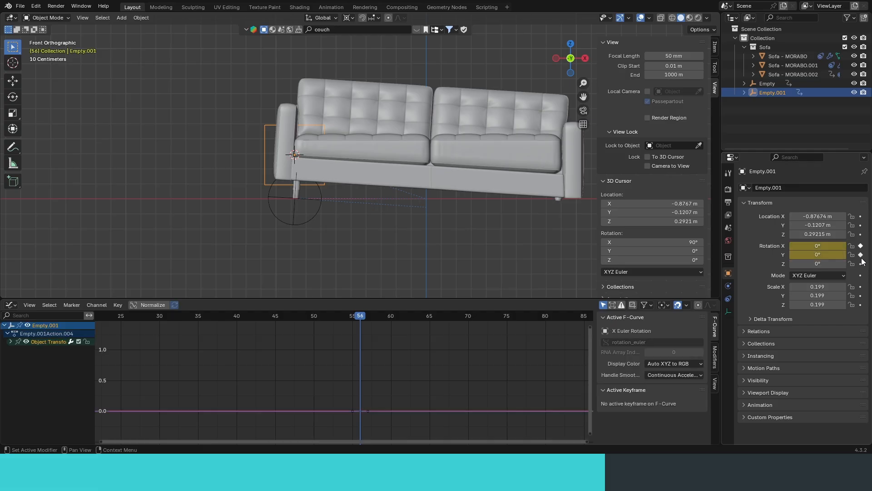
Rotate the cube empty at frame 59 and rotate it partly back at frame 65, to about -0.56° in Y
key(Home)
drag(322, 316, 406, 323)
key(r)
click(445, 233)
key(r)
click(540, 239)
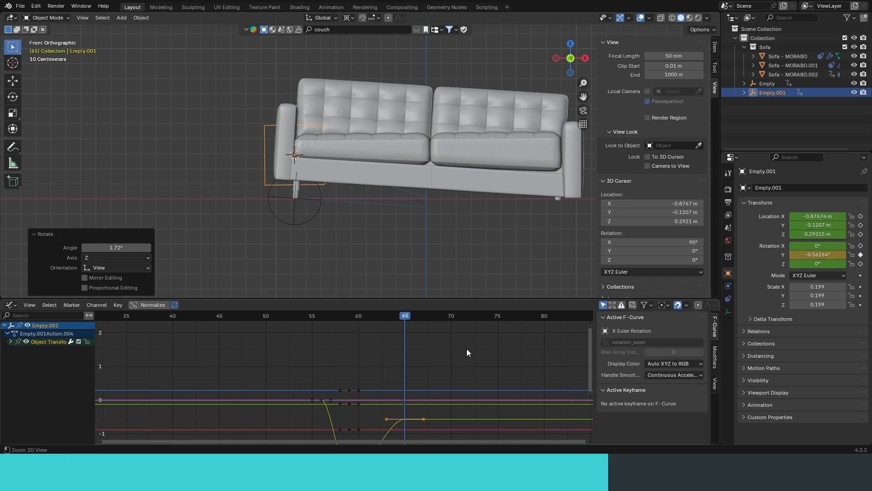
Rotate the cube empty slightly again at frame 67 and clear its rotation at frame 70
ctrl+middle_drag(467, 349, 468, 381)
middle_drag(467, 380, 478, 348)
drag(417, 313, 462, 314)
key(r)
click(467, 278)
key(alt+r)
ctrl+middle_drag(428, 378, 428, 361)
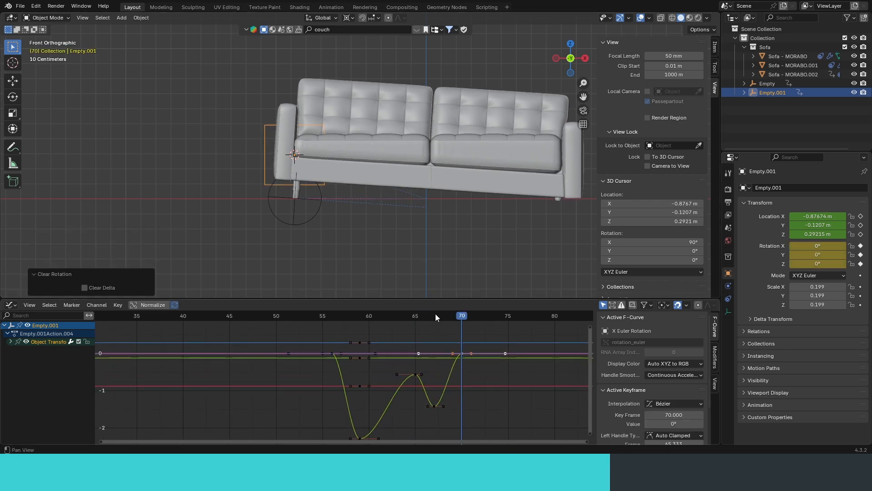
Select all of the cube empty's keyframes and clean its channels to remove the unchanging rotation curves
shift+middle_drag(479, 185, 417, 173)
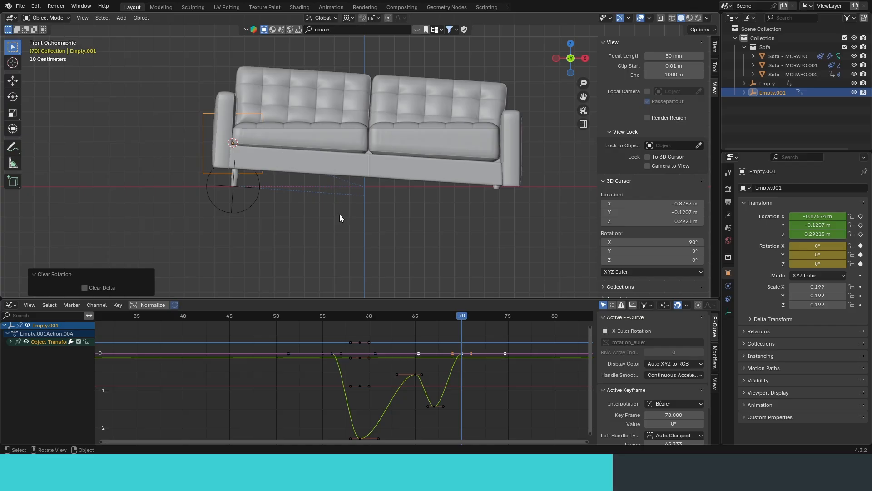
key(a)
key(x)
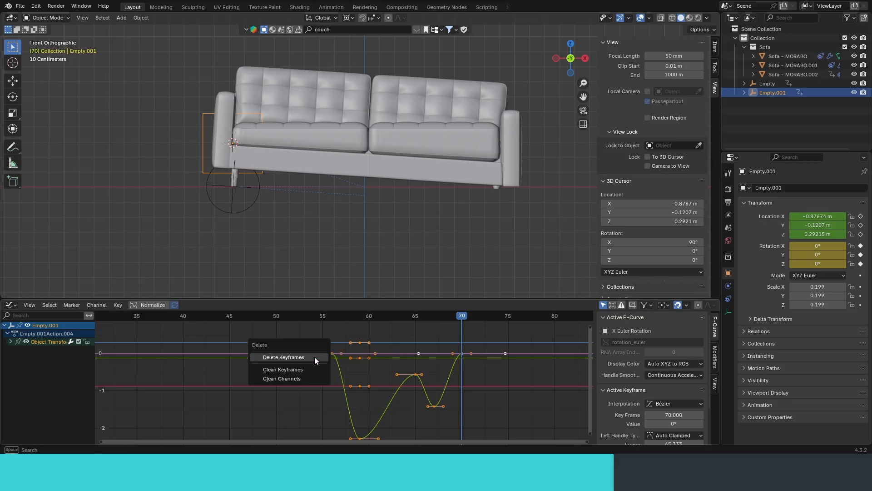
click(303, 374)
key(x)
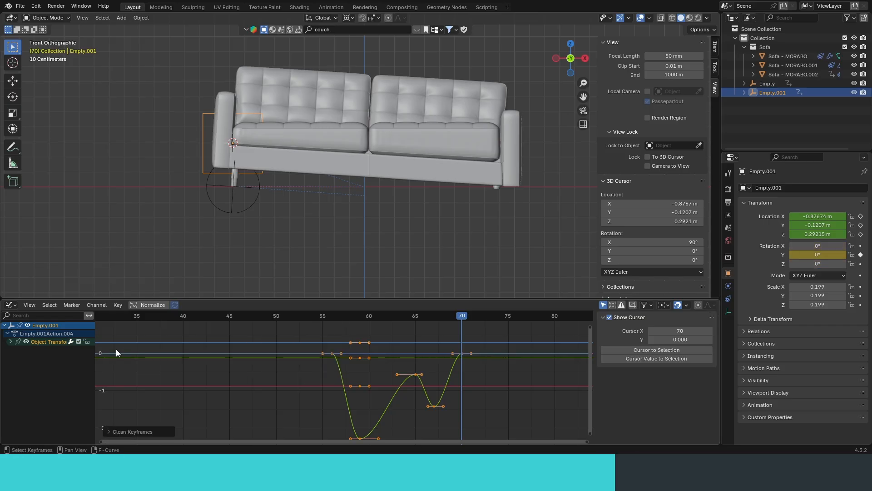
Hide the cube empty's location curves so that only its Y Euler Rotation curve is displayed
click(10, 342)
drag(18, 350, 16, 367)
click(15, 350)
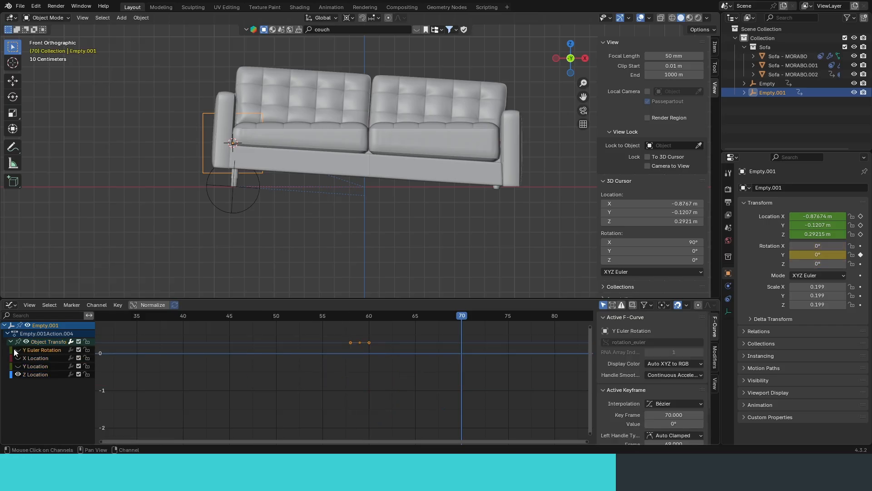
click(19, 375)
click(18, 349)
mouse_move(333, 368)
ctrl+middle_down()
mouse_move(387, 391)
mouse_move(316, 367)
ctrl+middle_up()
middle_drag(316, 364, 319, 399)
Set the handles of the Y Euler Rotation keyframes at frames 56 and 70 to Vector
drag(320, 332, 267, 359)
ctrl+middle_drag(366, 376, 465, 355)
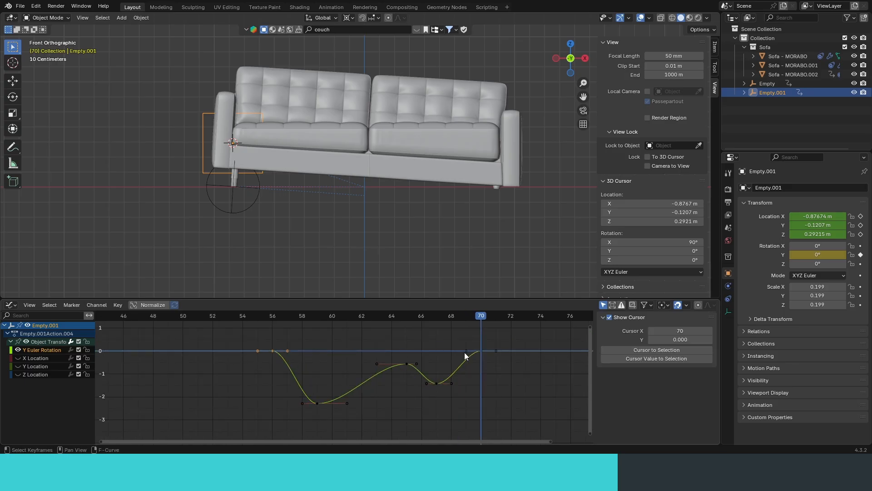
key(v)
click(414, 366)
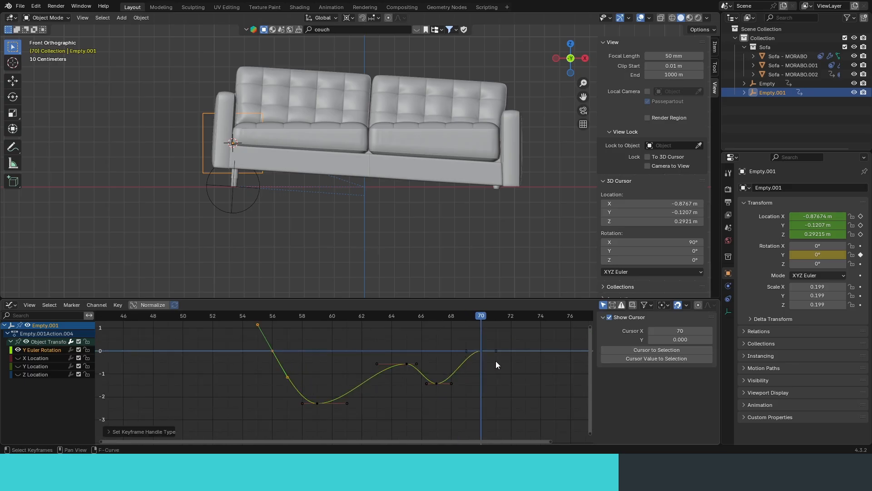
key(v)
click(467, 363)
Play back the seat cushions' bounce and set the frame 65 rotation keyframe's handles to Vector
drag(297, 315, 232, 335)
key(space)
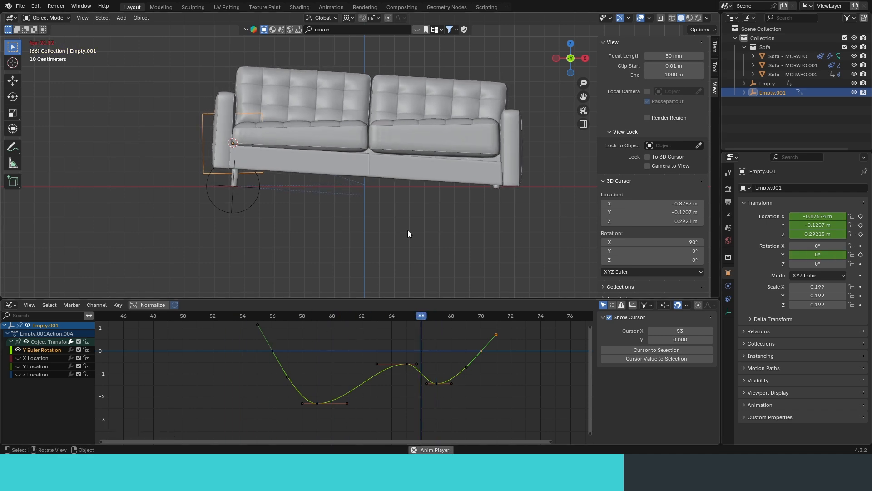
key(space)
ctrl+middle_drag(370, 348, 372, 333)
drag(412, 358, 412, 359)
key(v)
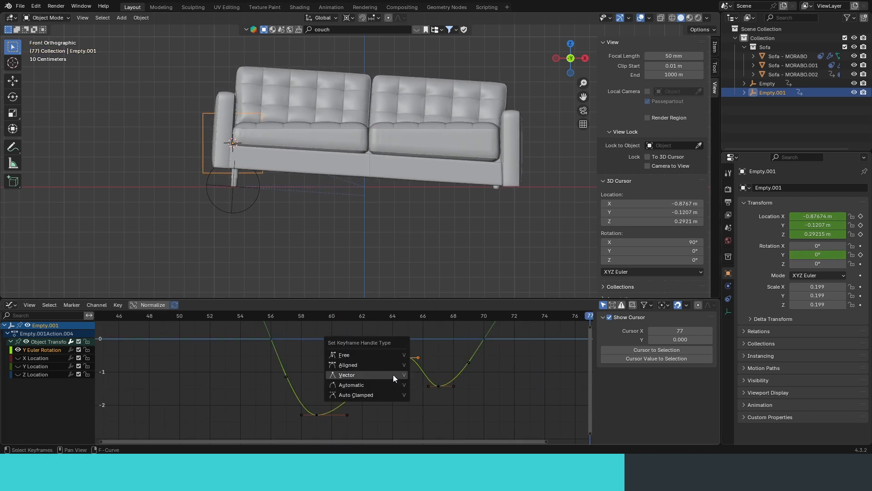
click(391, 374)
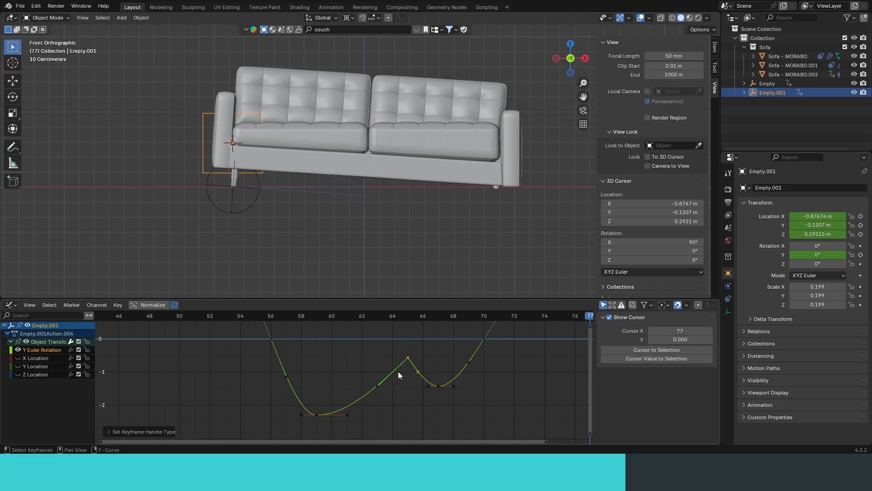
Move the frame 59 rotation keyframe one frame later to frame 60 and lengthen its handles
mouse_move(363, 373)
middle_down()
mouse_move(335, 388)
mouse_move(377, 369)
middle_up()
drag(364, 380, 330, 424)
key(g)
key(x)
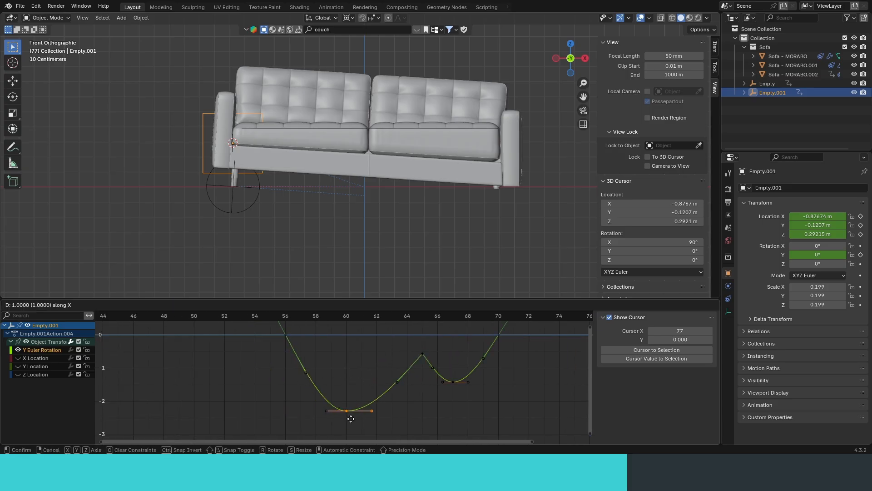
click(351, 417)
key(s)
click(416, 422)
Reshape the handles of the frame 67 rotation keyframe and the incoming handle of the frame 70 keyframe
drag(438, 370, 477, 393)
key(s)
key(g)
key(x)
click(516, 394)
click(486, 382)
key(s)
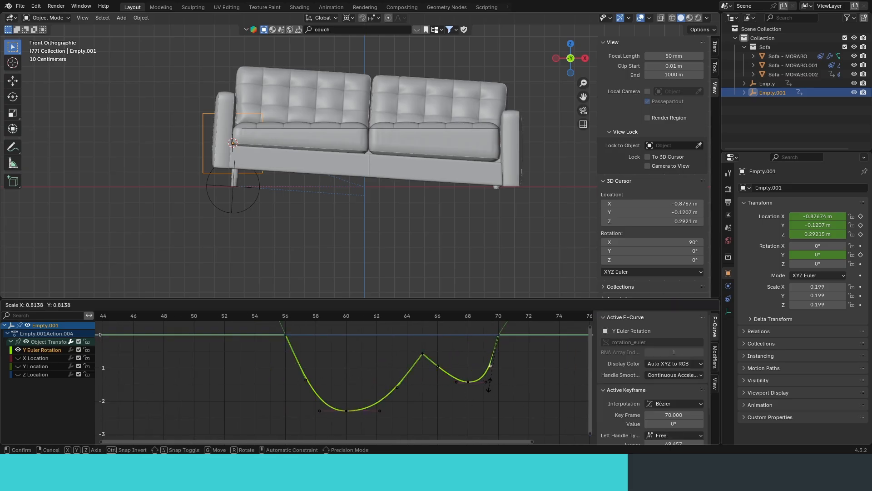
key(g)
key(x)
click(446, 383)
ctrl+middle_drag(406, 363, 405, 376)
Go to frame 65 and raise its Y rotation keyframe to about -0.06°
drag(225, 317, 412, 367)
key(g)
key(y)
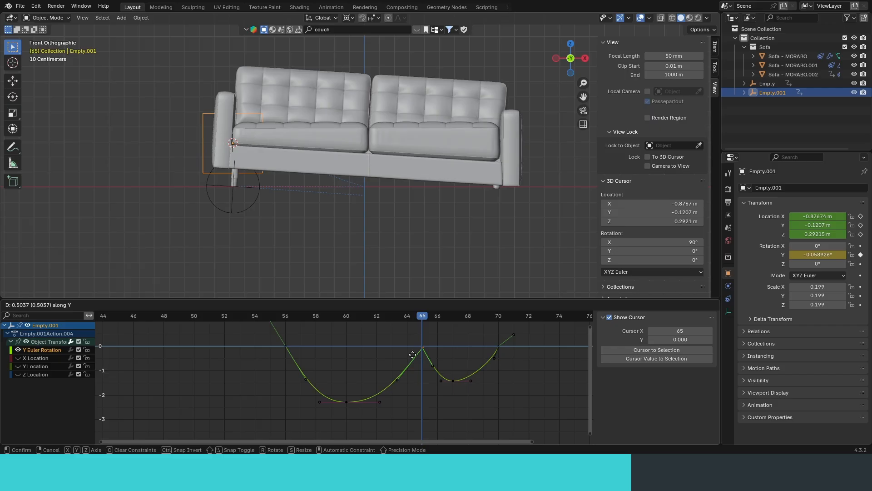
click(412, 354)
Go to frame 67 and raise its Y rotation keyframe to about -0.61°
drag(421, 319, 456, 340)
ctrl+middle_drag(456, 340, 404, 397)
drag(390, 426, 390, 426)
key(g)
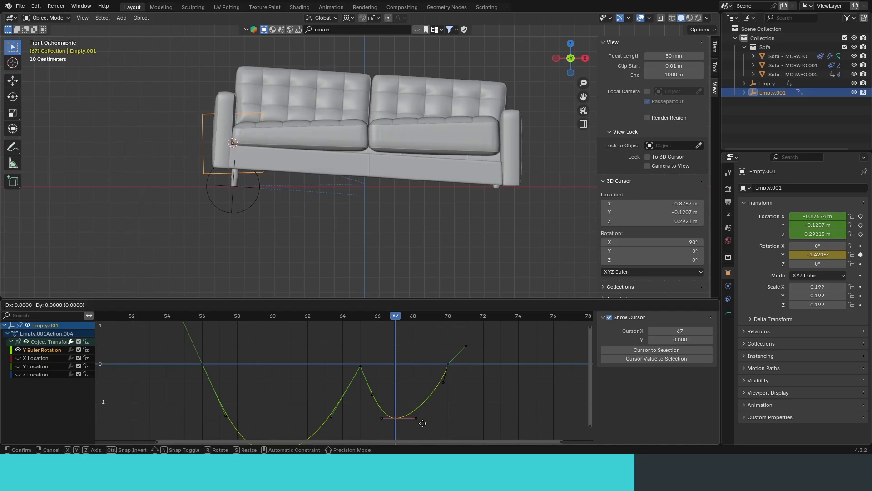
click(460, 398)
Move the frame 70 rotation keyframe one frame earlier to frame 69 and adjust its handles, changing their handle type
key(g)
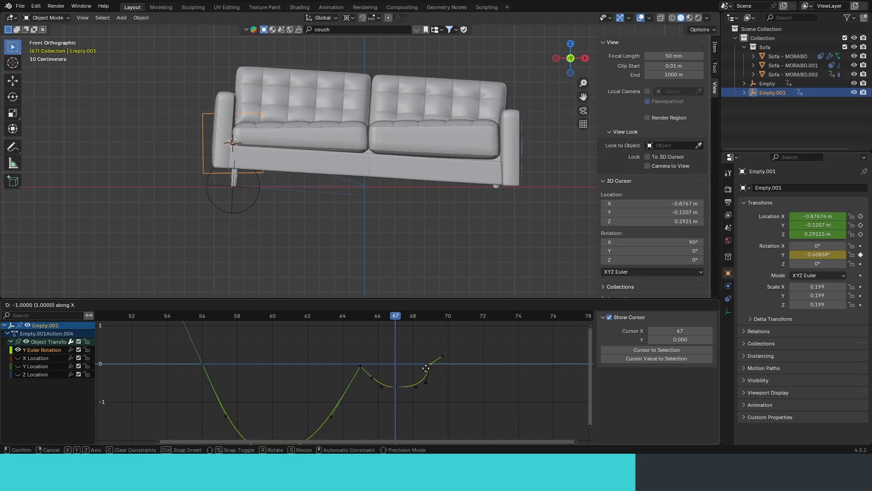
click(428, 366)
drag(408, 374, 448, 412)
key(g)
click(452, 403)
scroll(473, 354, up, 4)
drag(483, 349, 444, 372)
key(v)
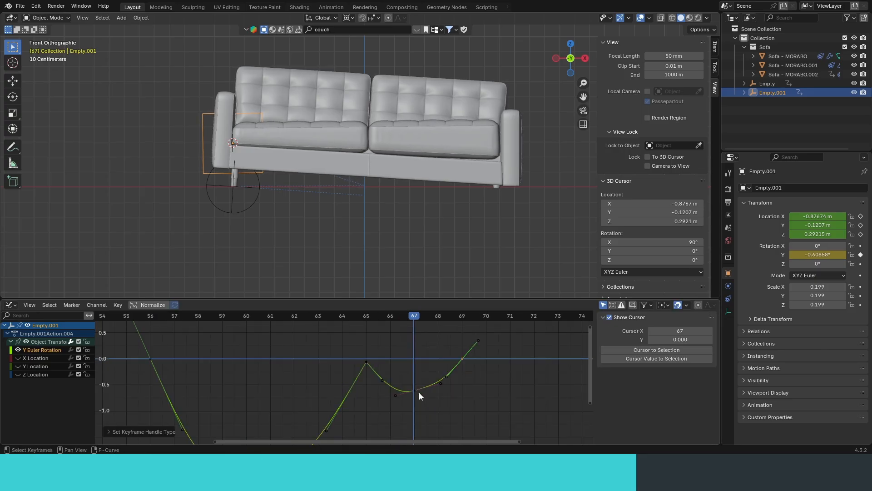
Rotate and scale the handles of the frame 67 keyframe into a level, rounded dip
click(415, 390)
key(r)
key(s)
Save the file, play back the seat cushions' bounce from the start, and scrub to frame 65
ctrl+middle_drag(426, 397, 479, 339)
key(ctrl+s)
key(shift+Left)
key(space)
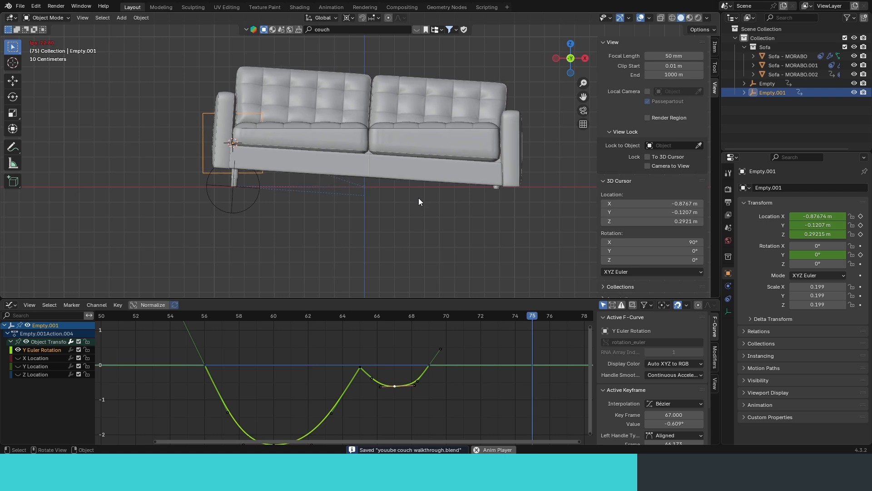
key(space)
ctrl+middle_drag(391, 336, 372, 361)
click(273, 343)
click(190, 315)
key(space)
key(space)
drag(262, 317, 355, 328)
ctrl+middle_drag(337, 392, 346, 367)
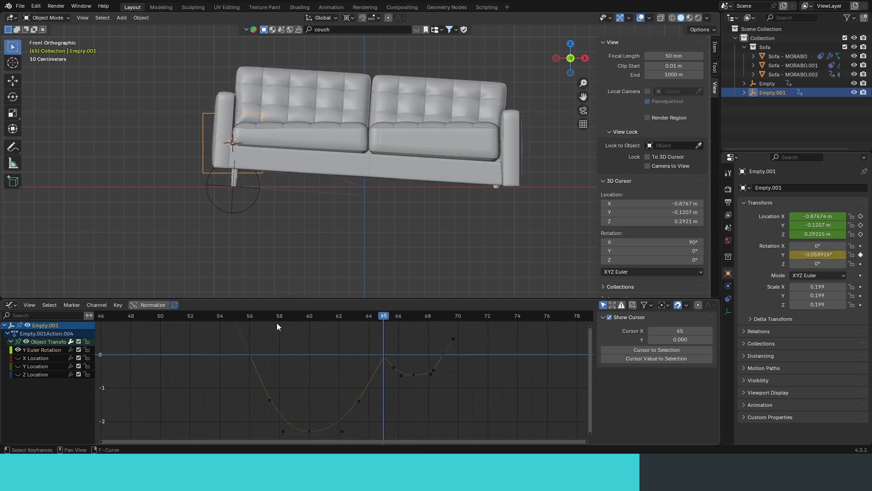
Scrub to frame 57 and shift all Y rotation keyframes one frame later
mouse_move(276, 322)
mouse_down()
mouse_move(221, 322)
mouse_move(263, 325)
mouse_up()
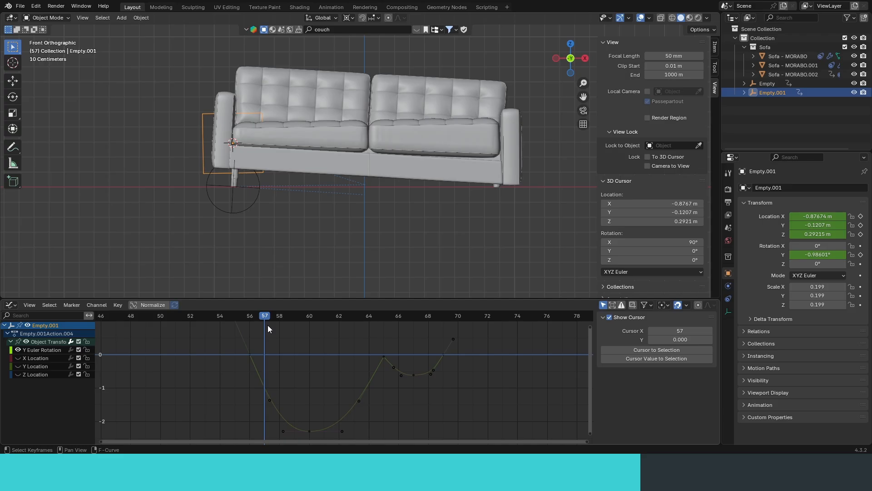
key(a)
key(g)
key(x)
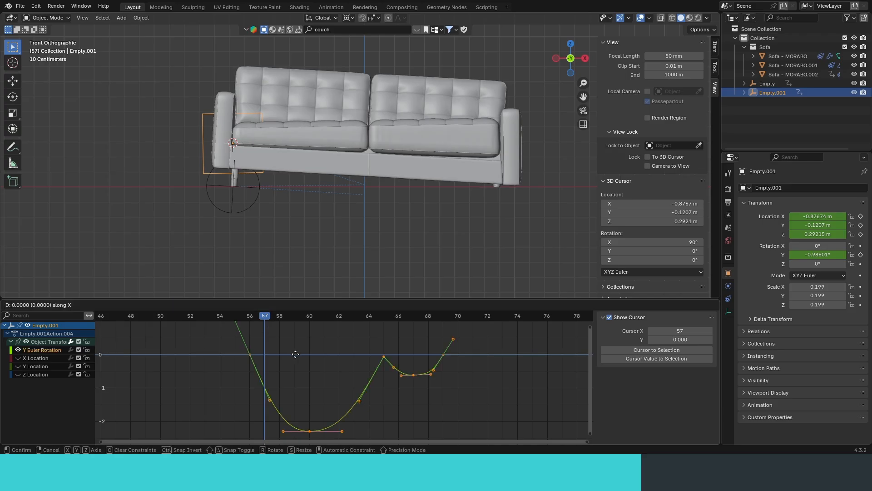
click(302, 355)
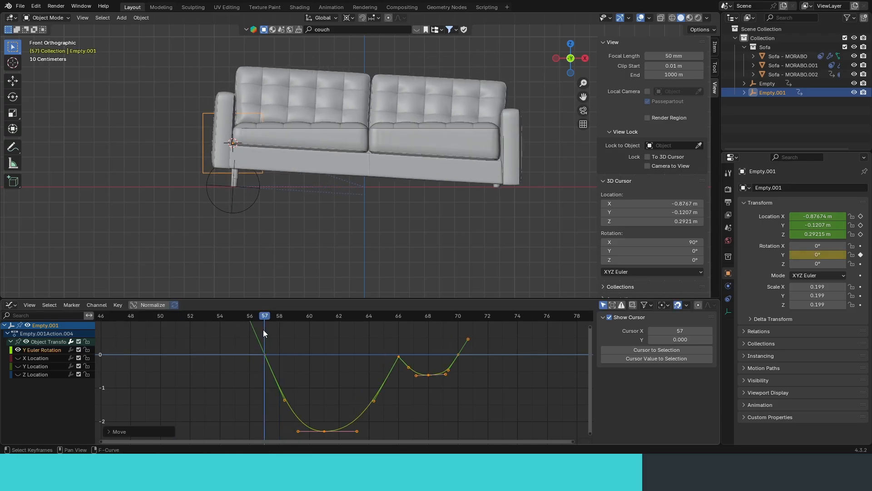
Play back the shifted bounce from frame 56
drag(263, 329, 245, 330)
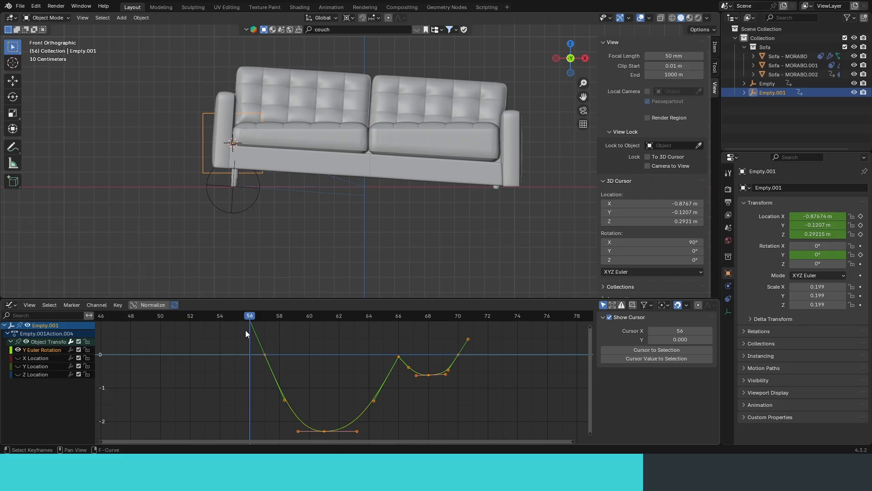
key(space)
scroll(288, 324, down, 5)
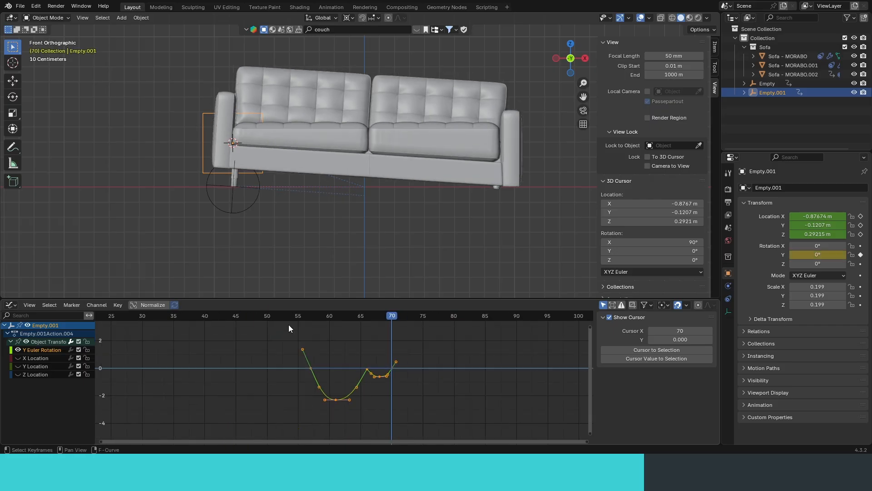
key(space)
Compare frames 55 to 57 up close to check the sofa's right leg and seat cushion at ground contact
drag(268, 316, 306, 326)
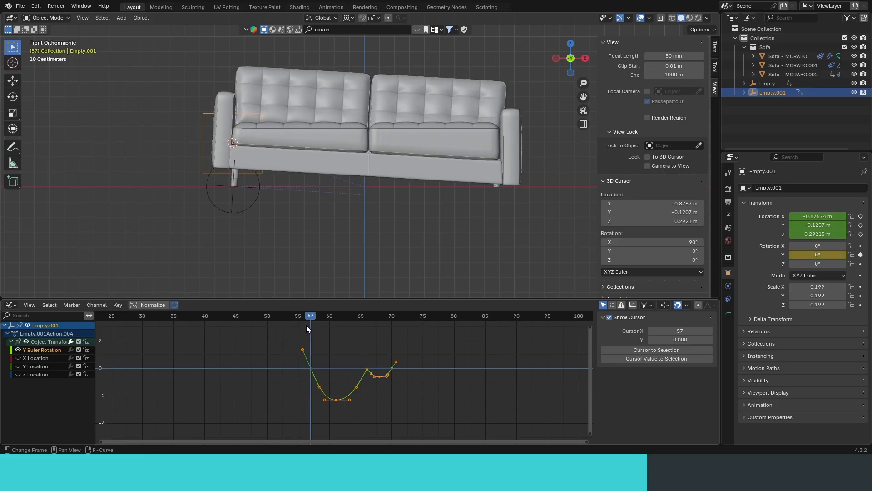
scroll(373, 202, up, 4)
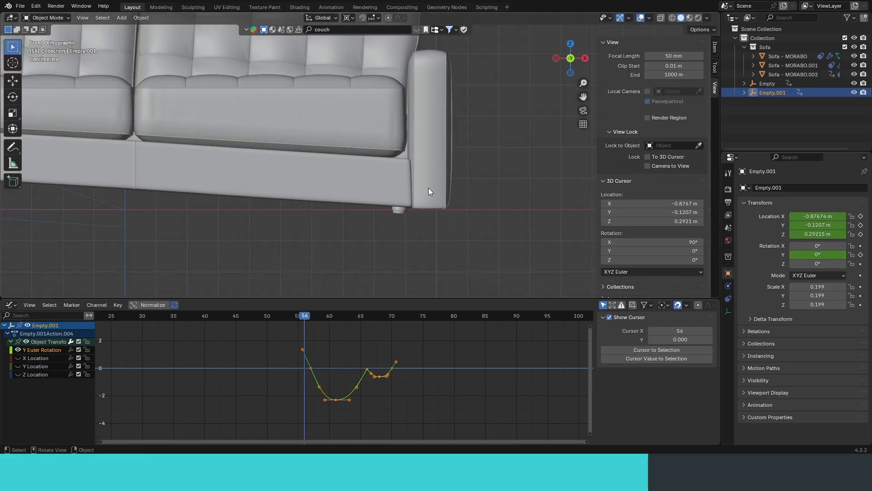
scroll(429, 187, up, 1)
shift+middle_drag(374, 178, 362, 208)
alt+scroll(361, 203, up, 1)
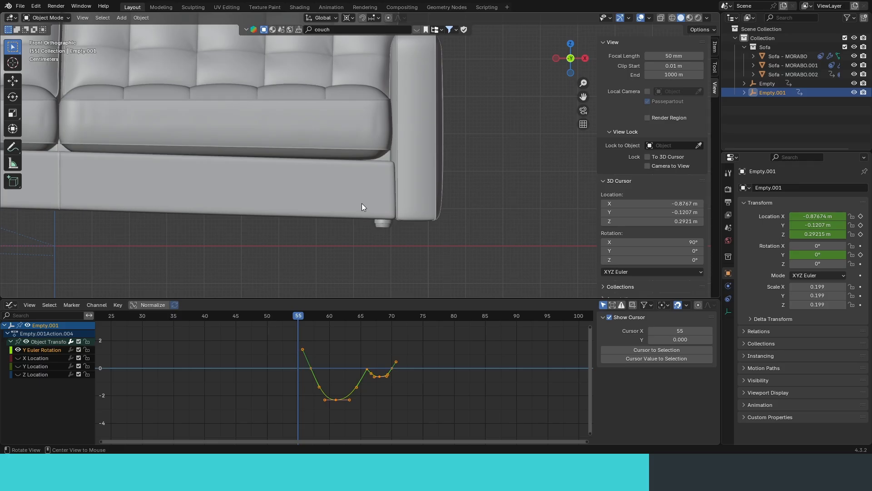
alt+scroll(362, 203, down, 1)
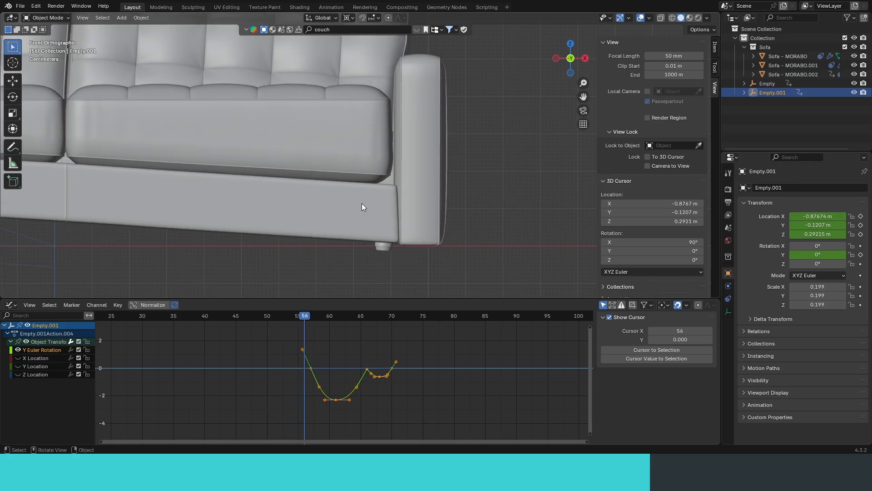
shift+middle_drag(362, 204, 424, 189)
scroll(424, 187, down, 3)
shift+middle_drag(321, 182, 383, 179)
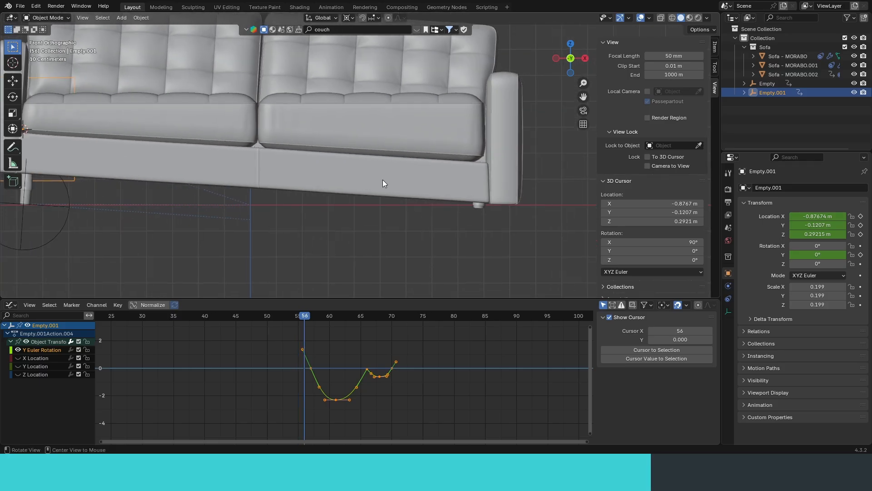
Start the bounce at frame 56, lower the frame 57 rotation keyframe to about -0.54°, and straighten the curve between them
alt+scroll(382, 179, down, 1)
ctrl+middle_drag(333, 407, 355, 381)
middle_drag(355, 382, 480, 387)
drag(393, 344, 379, 359)
alt+scroll(390, 346, up, 1)
alt+scroll(368, 383, down, 1)
key(g)
key(y)
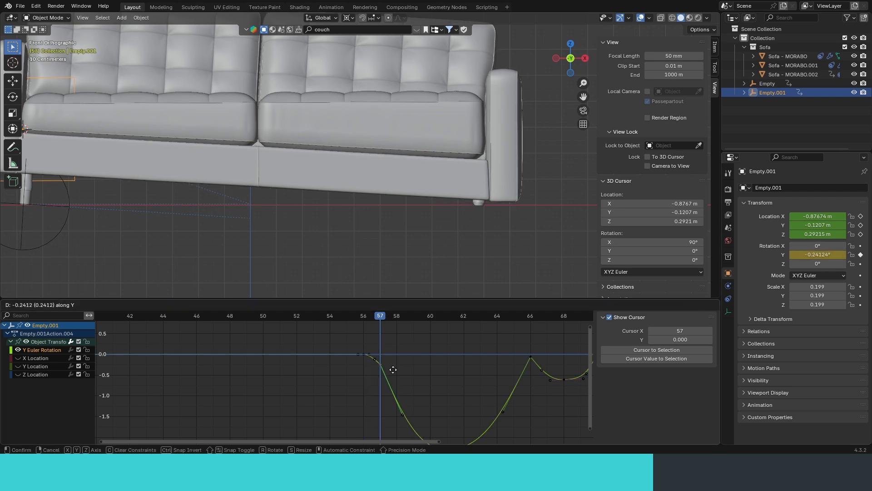
click(397, 377)
key(v)
click(382, 382)
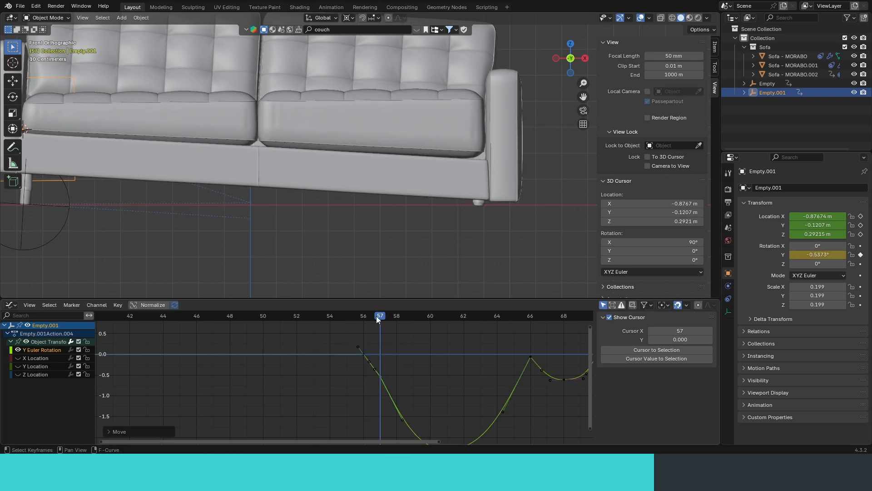
Play back the adjusted bounce and scrub to frame 66
key(space)
key(space)
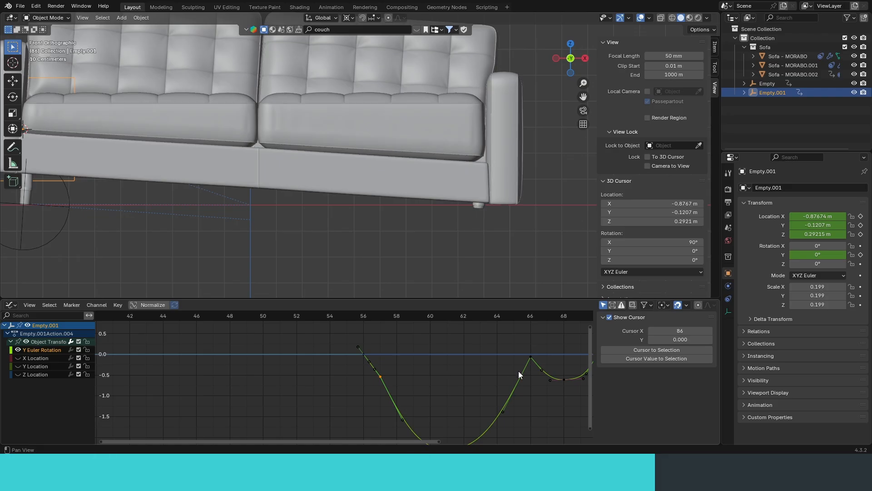
middle_drag(518, 371, 318, 378)
ctrl+middle_drag(318, 378, 407, 375)
drag(357, 317, 318, 322)
ctrl+middle_drag(347, 376, 389, 347)
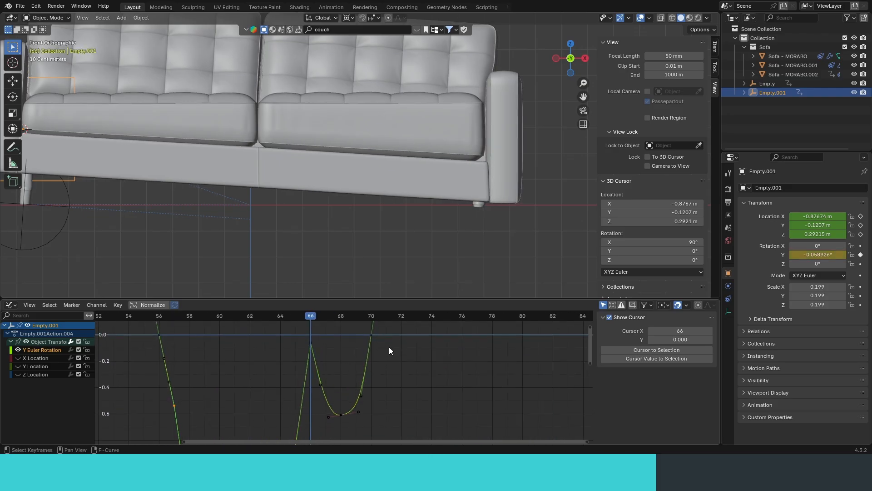
Duplicate the frame 70 rotation keyframe to frame 76 as the end of a third bounce
drag(365, 342, 364, 343)
key(shift+d)
key(x)
click(452, 351)
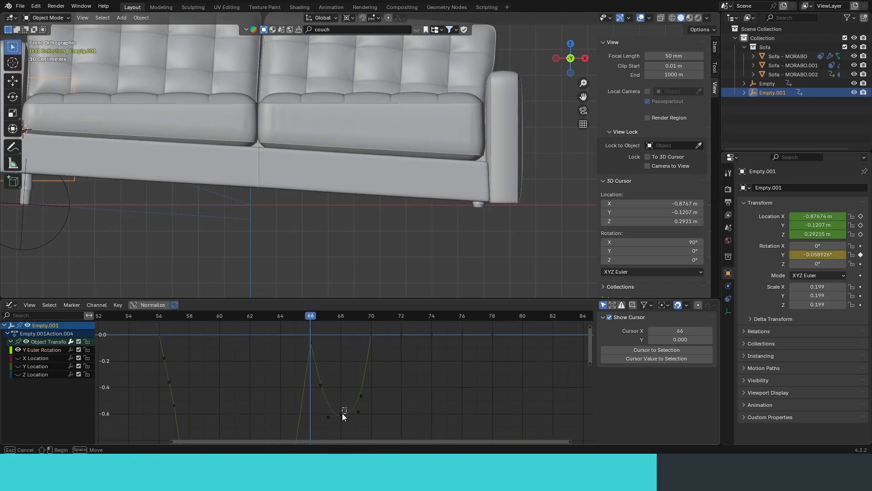
Duplicate the frame 68 rotation keyframe to frame 72 and raise the copy to about -0.26°
drag(344, 416, 344, 416)
key(shift+d)
key(x)
click(402, 415)
key(g)
key(y)
click(412, 370)
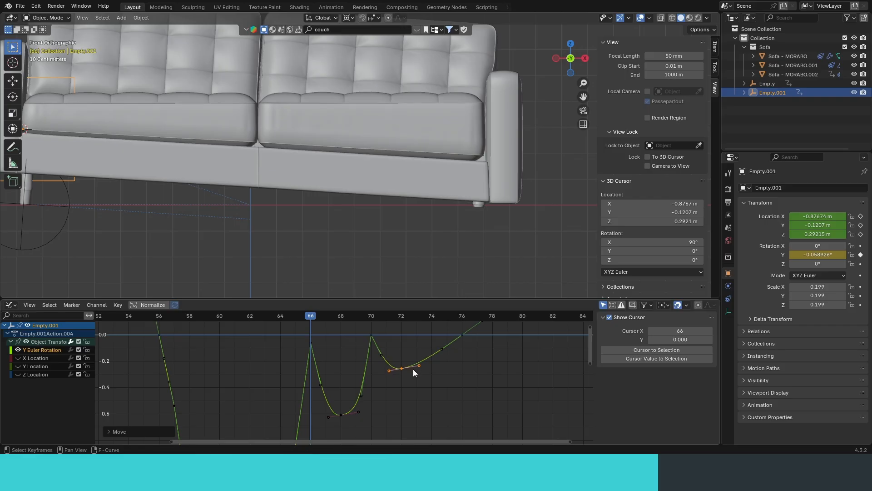
Move the third dip's keyframe to frame 73 at about -0.18° and the last keyframe to frame 75
key(g)
key(x)
click(427, 367)
key(g)
key(y)
click(427, 357)
drag(473, 344, 441, 326)
key(g)
key(x)
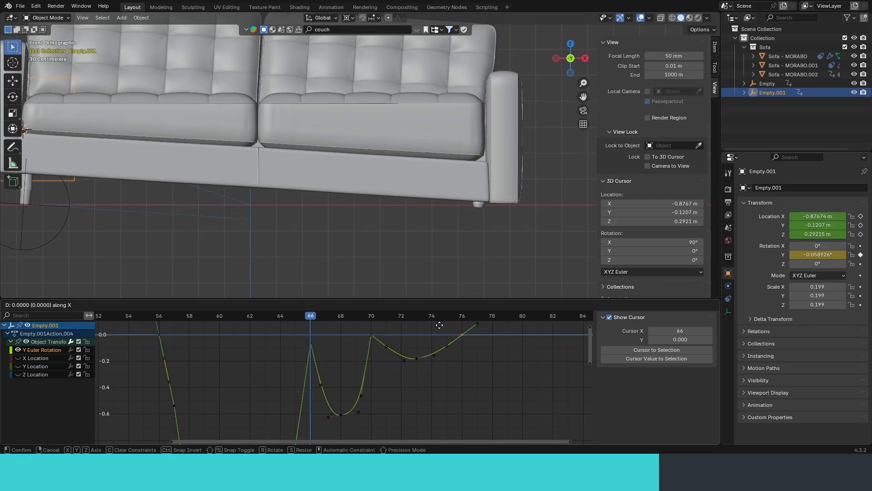
click(429, 327)
Save the file and play back the animation with the third bounce
ctrl+middle_drag(428, 327, 320, 315)
key(ctrl+s)
key(space)
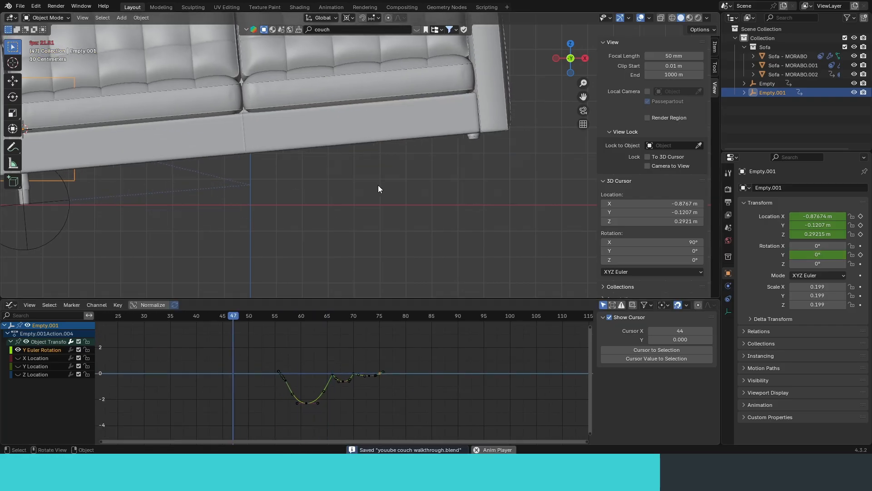
key(space)
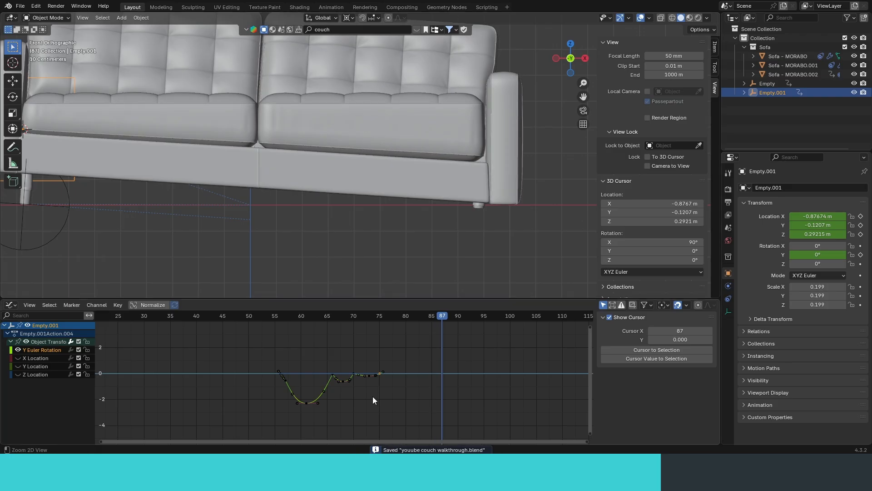
ctrl+middle_drag(363, 372, 391, 399)
key(space)
Move the third dip's keyframe to frame 72 and the final rotation keyframe to frame 74
middle_drag(408, 437, 411, 388)
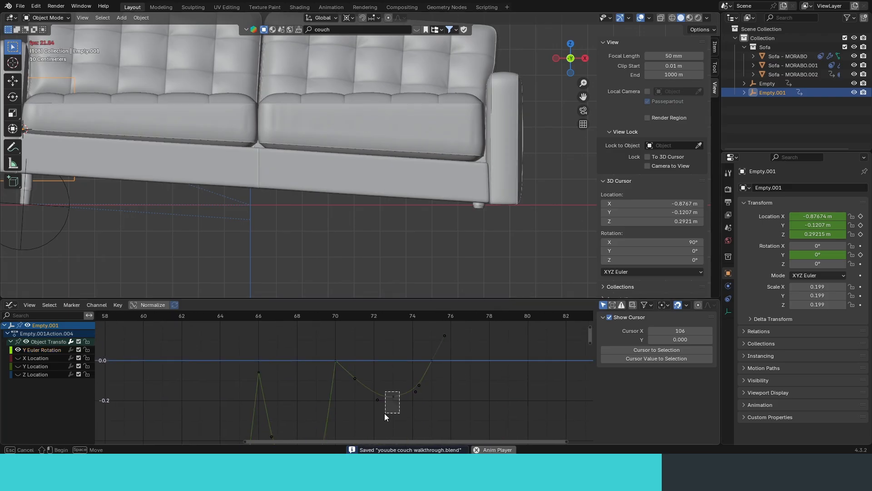
drag(385, 413, 383, 413)
key(g)
key(x)
click(370, 410)
drag(439, 352, 426, 366)
key(g)
key(x)
click(405, 355)
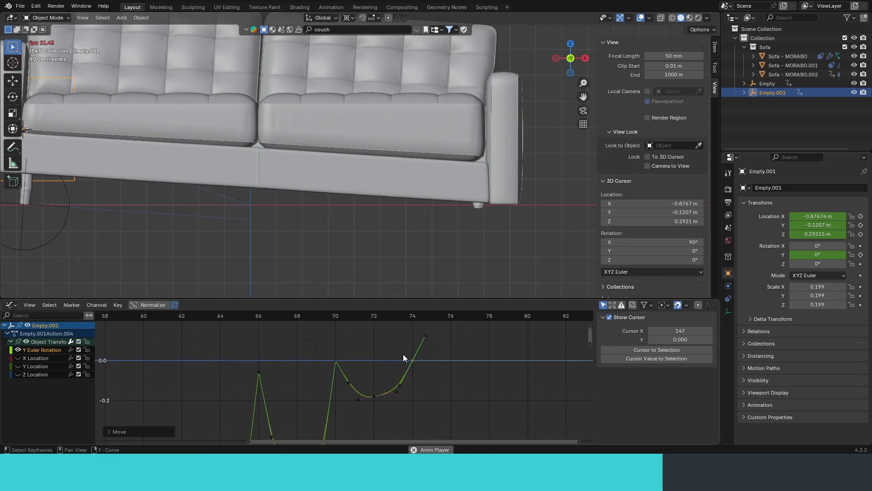
Scale the handles of the frame 72 rotation keyframe and save the file
ctrl+middle_drag(403, 359, 314, 331)
click(364, 396)
key(s)
click(418, 390)
key(ctrl+s)
key(Escape)
Play back the full sofa animation from a wider view, hide the viewport overlays, and save the file
scroll(378, 185, down, 6)
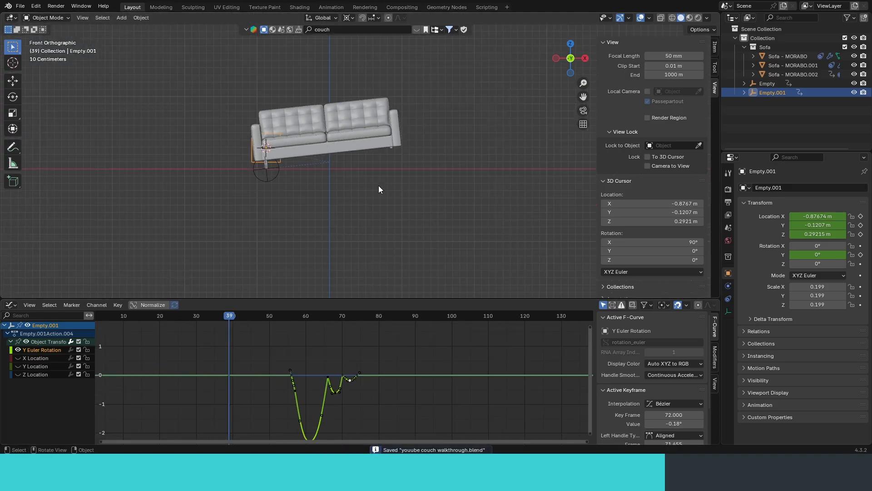
key(space)
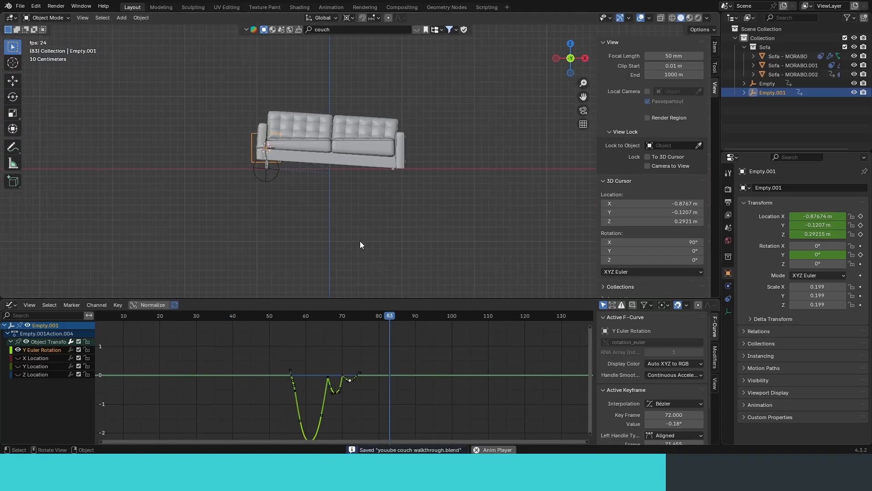
key(space)
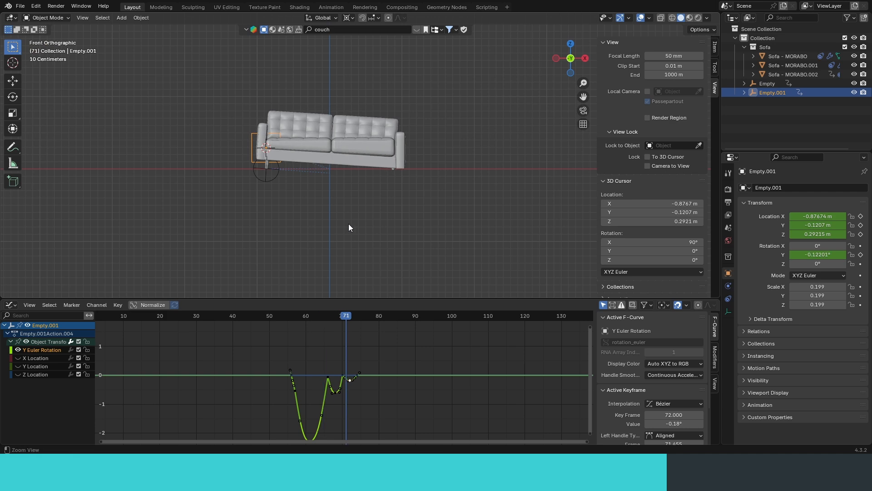
scroll(348, 224, up, 2)
drag(291, 315, 130, 339)
key(ctrl+s)
key(space)
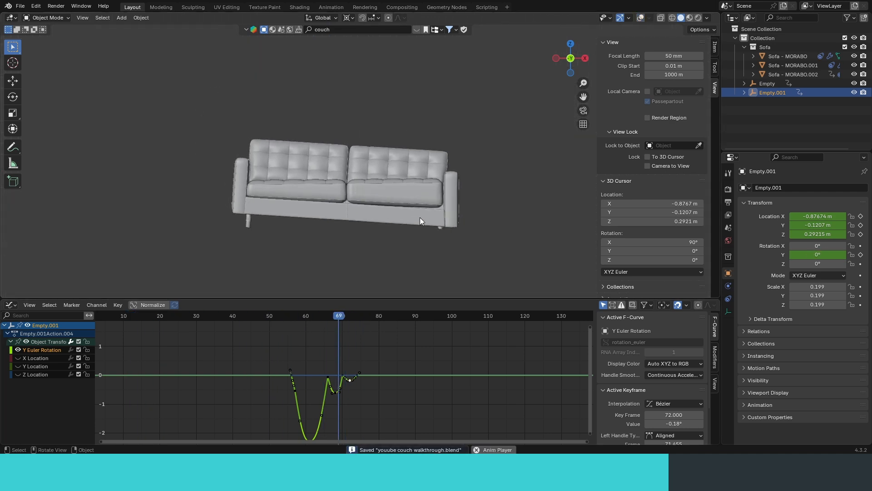
key(space)
Raise the frame 61 rotation keyframe to about -1.8° for a smaller first bounce
ctrl+middle_drag(329, 369, 413, 370)
middle_drag(216, 370, 274, 400)
ctrl+middle_drag(274, 399, 329, 376)
drag(338, 399, 329, 416)
key(g)
key(y)
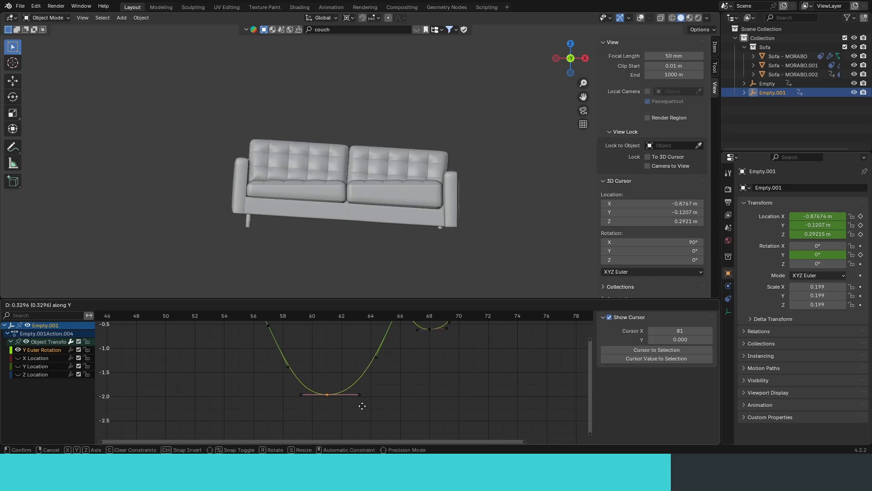
click(361, 398)
Save the file, play back the reduced bounce, and inspect the seat cushions' lower edge up close
key(Home)
key(ctrl+s)
key(space)
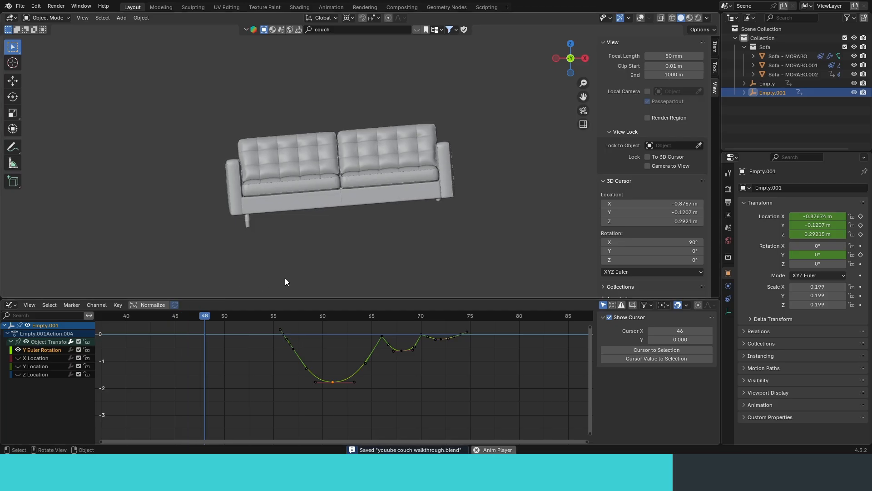
key(space)
scroll(362, 185, up, 7)
shift+middle_drag(245, 202, 389, 164)
scroll(415, 196, up, 4)
shift+middle_drag(421, 196, 149, 175)
scroll(347, 190, down, 3)
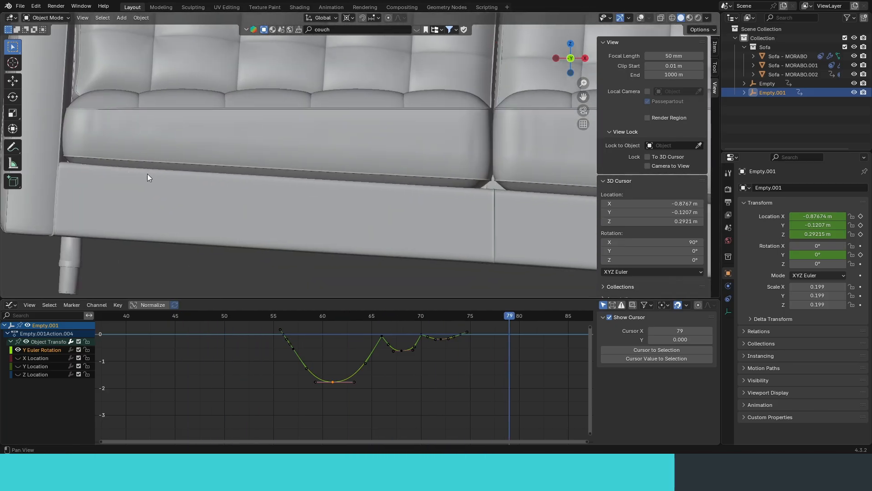
Inspect the seat cushions' edges, corners and gaps beside the frame and left armrest up close
shift+middle_drag(490, 171, 312, 184)
shift+middle_drag(407, 170, 297, 217)
scroll(287, 222, down, 2)
shift+middle_drag(236, 197, 400, 109)
shift+middle_drag(326, 160, 370, 142)
scroll(293, 172, up, 3)
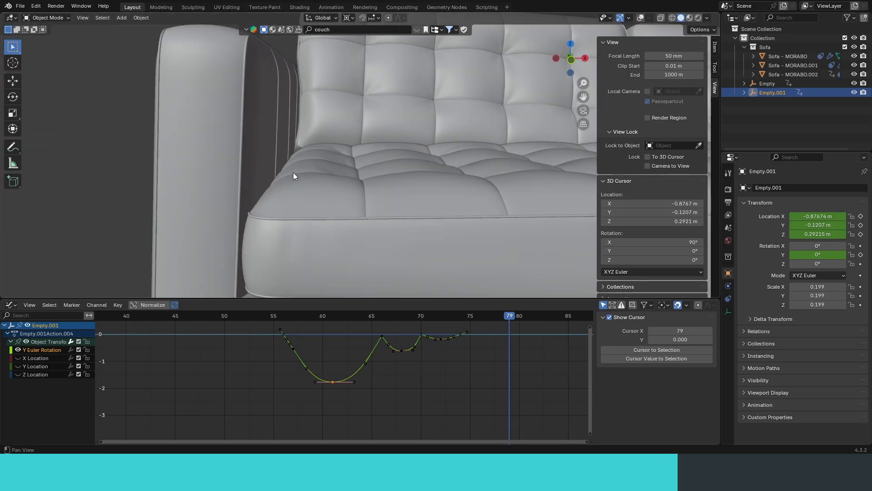
scroll(374, 157, up, 2)
shift+middle_drag(293, 173, 372, 159)
key(KP_1)
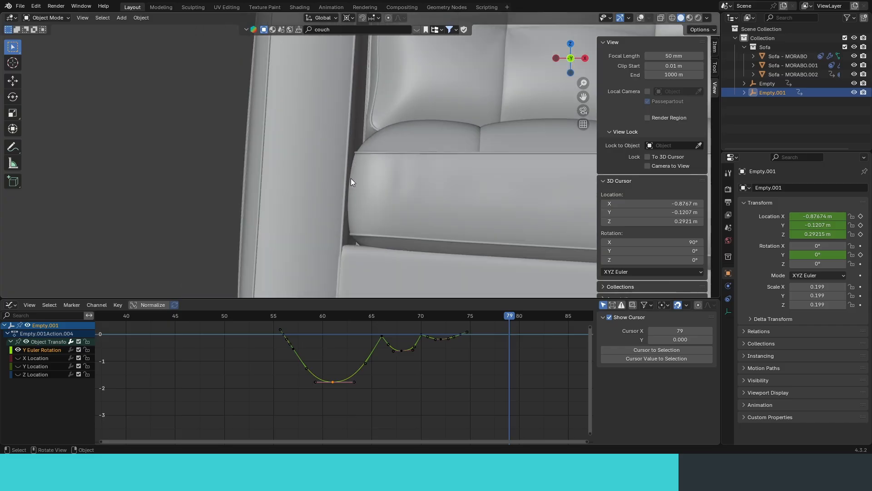
scroll(361, 149, up, 4)
scroll(363, 150, down, 5)
Open the cushions' Key 1 shape key for mesh editing and shift the left seat cushion's upper corner vertices with proportional editing
click(377, 167)
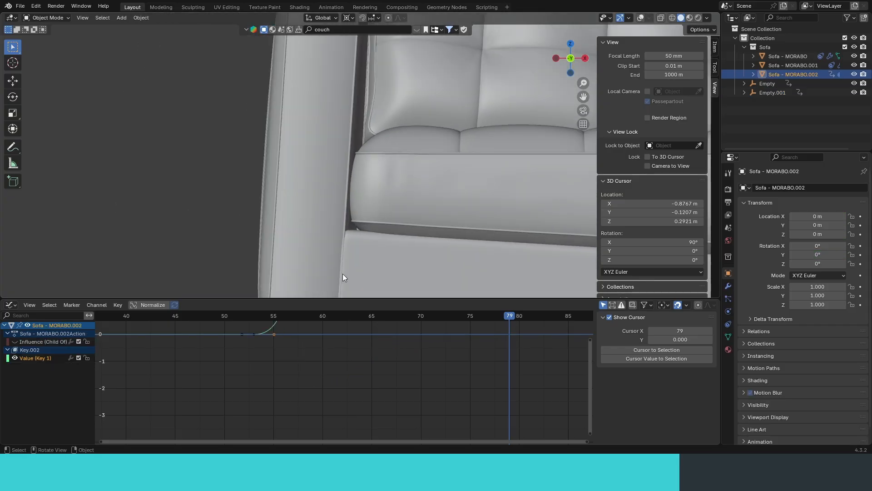
key(Home)
click(728, 337)
scroll(505, 369, down, 6)
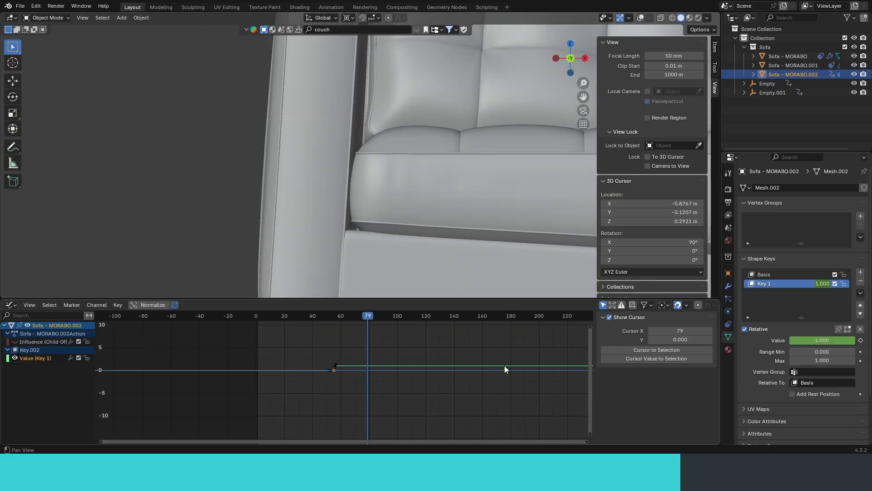
key(Tab)
key(alt+z)
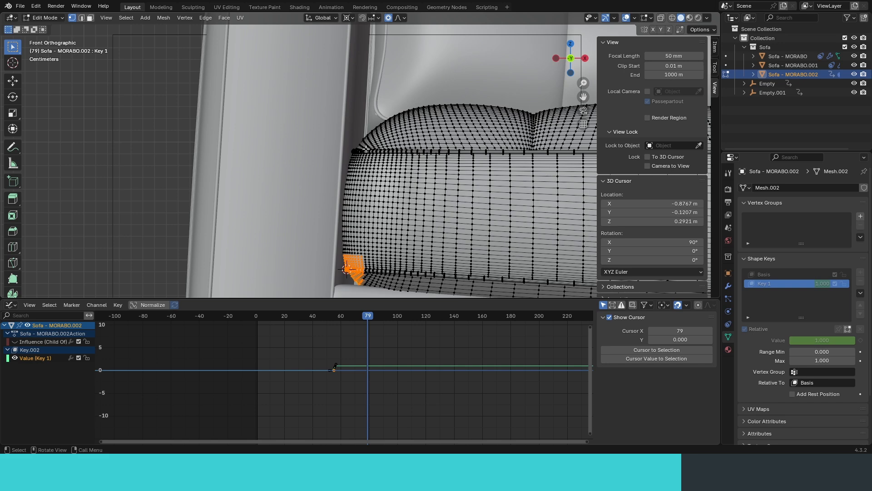
drag(358, 165, 359, 165)
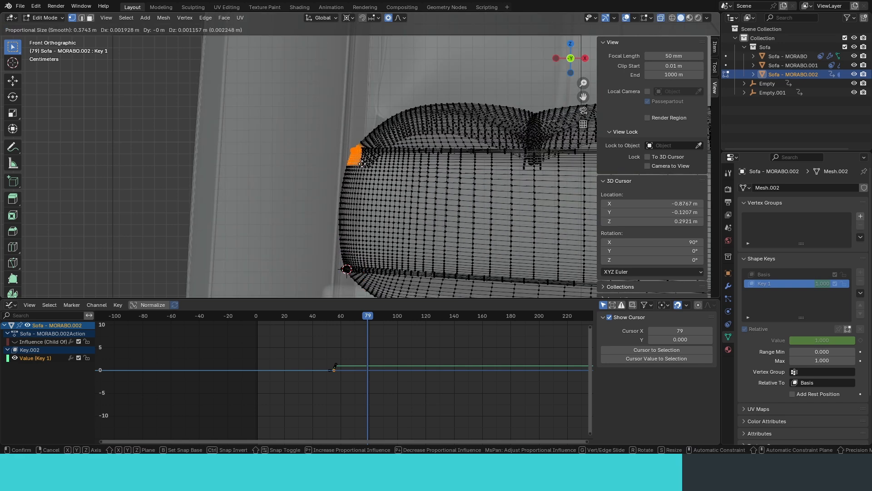
click(399, 18)
click(400, 36)
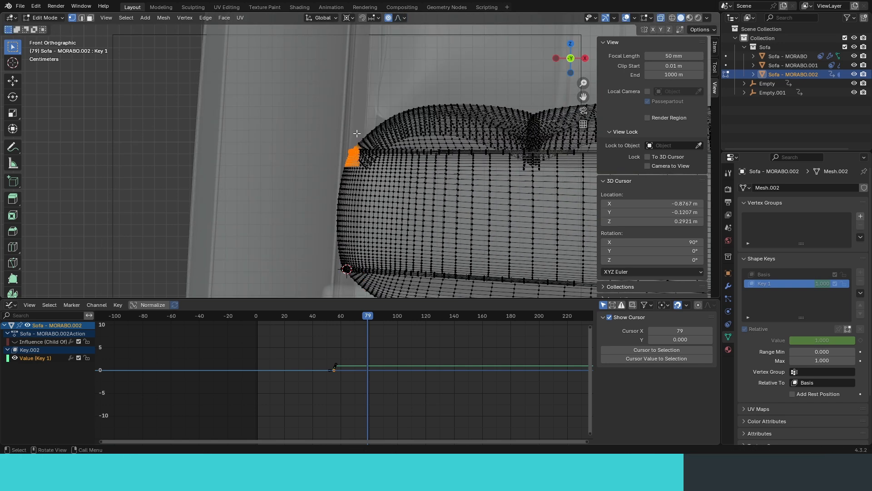
Reshape the left seat cushion's outer side by moving its corner and side vertices, including a move along X
key(g)
click(354, 171)
drag(312, 189, 354, 210)
key(g)
key(x)
key(alt+z)
key(shift+alt+z)
middle_drag(359, 200, 345, 182)
key(shift+alt+z)
key(g)
click(361, 208)
Adjust several points along the seat cushion's upper edge beside the armrest and finish editing the mesh
alt+click(333, 142)
key(g)
click(345, 182)
middle_drag(333, 143, 422, 101)
click(440, 140)
click(455, 148)
key(g)
click(454, 155)
key(g)
click(420, 109)
click(314, 101)
key(g)
click(335, 120)
middle_drag(335, 120, 371, 180)
key(Tab)
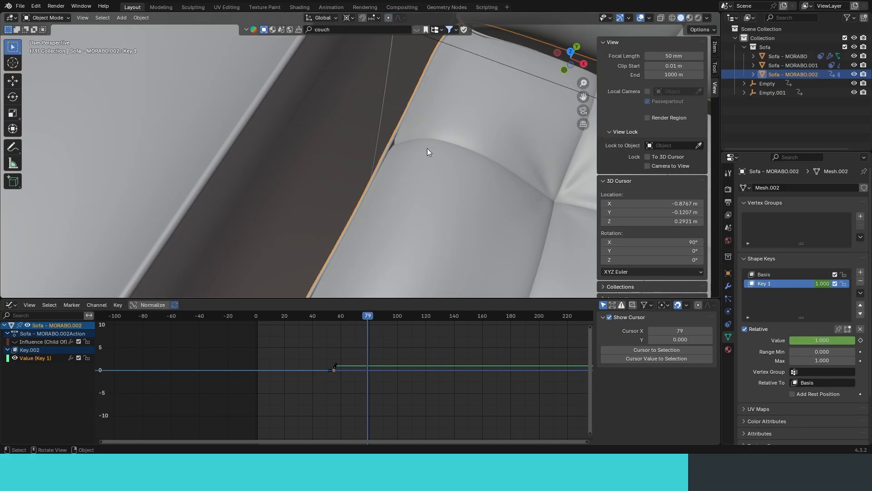
Review the reshaped cushions on the whole sofa and examine the leg beneath its right end up close
middle_drag(427, 148, 308, 157)
scroll(309, 137, down, 5)
key(alt+shift+z)
scroll(336, 155, down, 4)
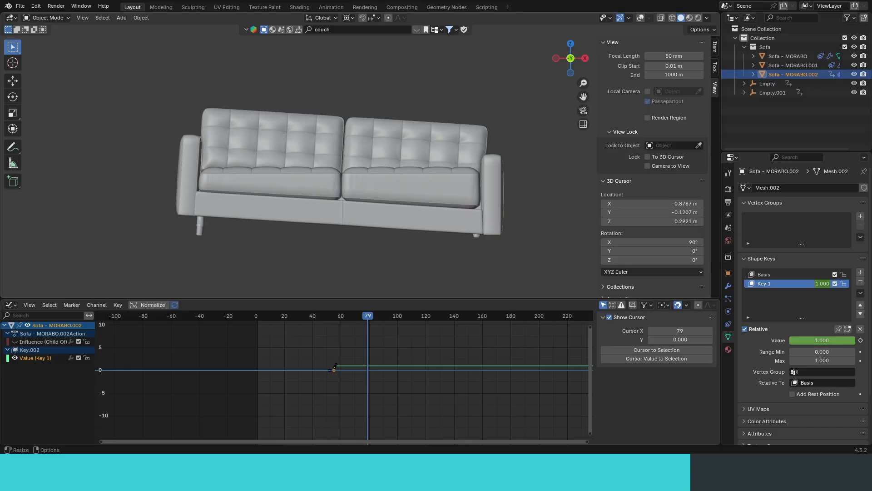
scroll(364, 168, up, 3)
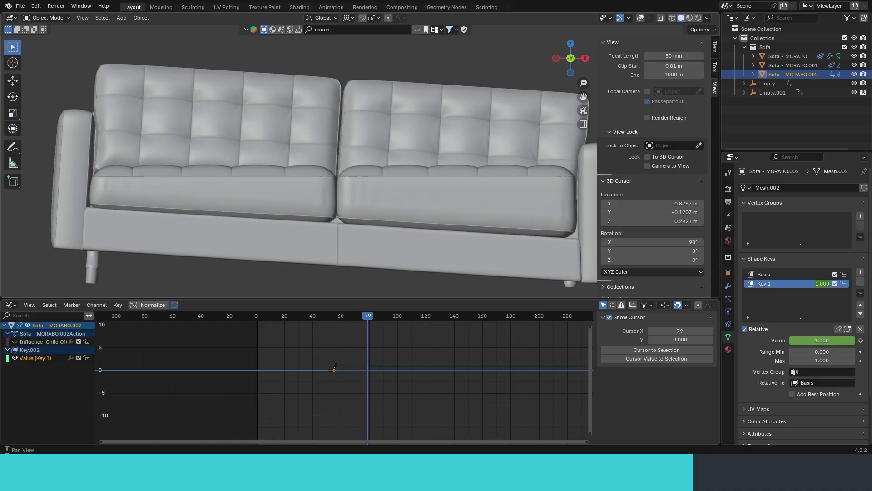
scroll(451, 152, down, 6)
shift+middle_drag(451, 151, 379, 111)
scroll(326, 175, up, 9)
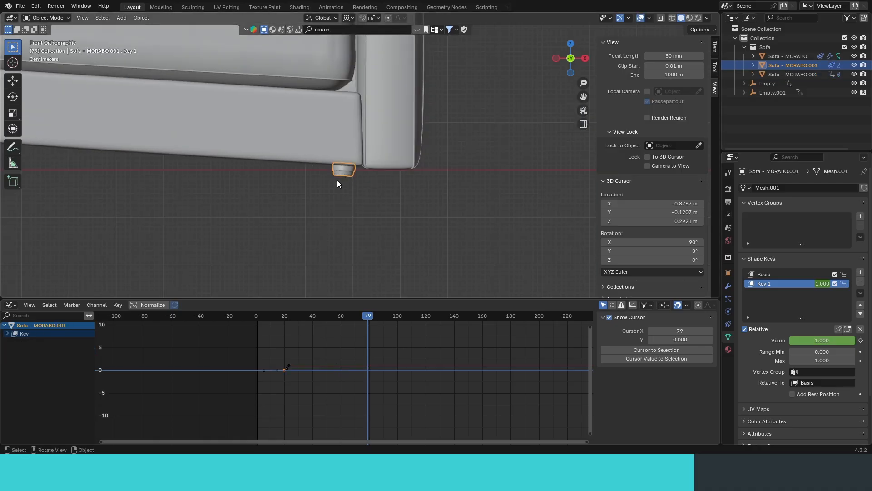
scroll(355, 174, up, 10)
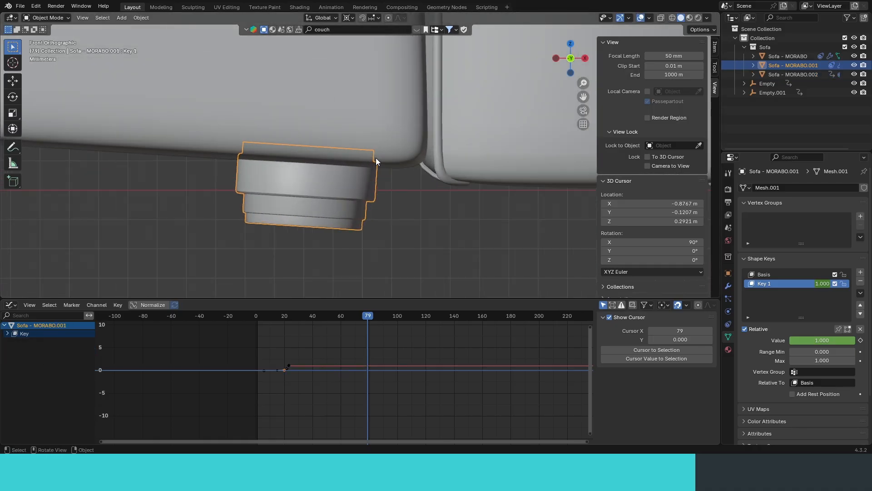
Keyframe the legs' scale at 1 on frame 23 and at 0 on frame 24
key(shift+Left)
scroll(375, 158, down, 6)
shift+middle_drag(321, 94, 382, 176)
key(Left)
key(Right)
click(728, 273)
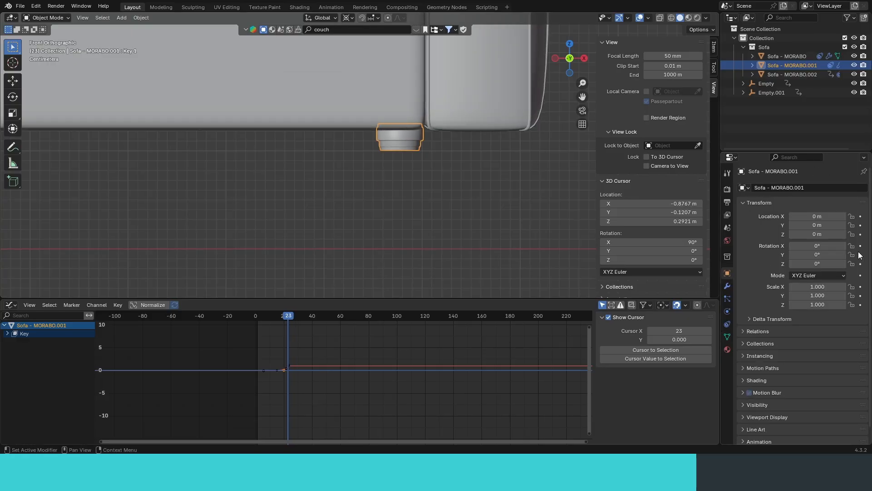
key(Right)
drag(860, 287, 801, 304)
Play back the start of the animation to check how the legs disappear
key(shift+alt+z)
scroll(377, 208, down, 10)
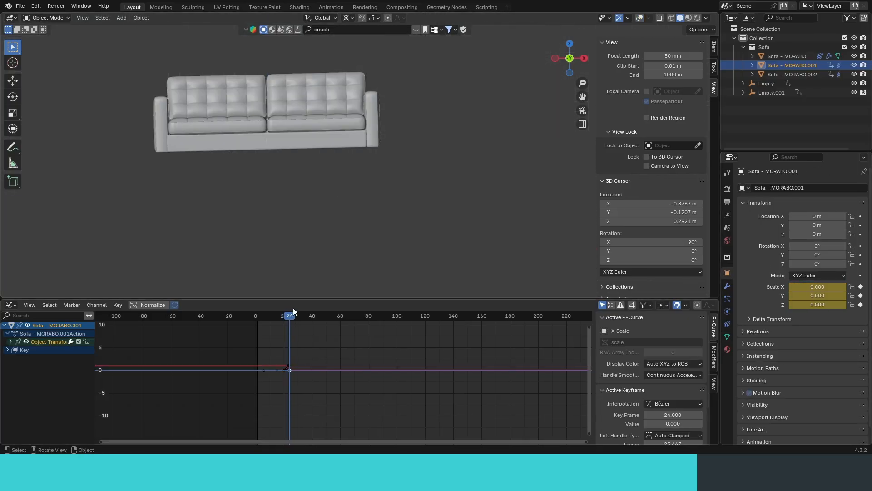
drag(292, 314, 256, 314)
middle_drag(425, 211, 410, 233)
key(space)
key(space)
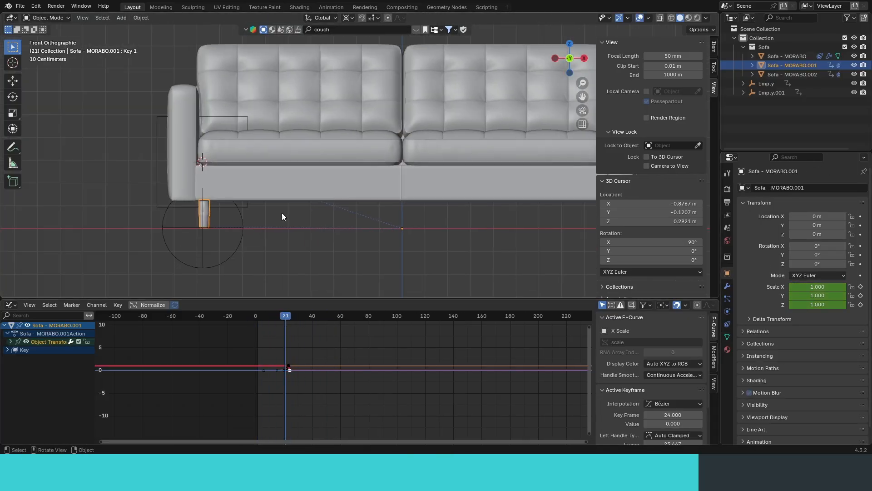
Select the two legs under the sofa's left end and separate them into their own object
key(alt+z)
alt+click(281, 209)
click(279, 205)
middle_drag(212, 208, 325, 225)
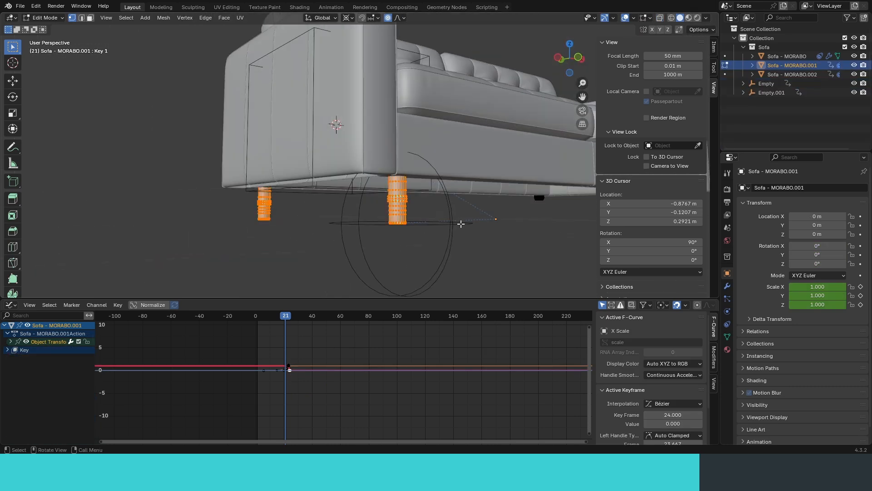
scroll(423, 202, down, 2)
key(p)
click(424, 202)
Select the separated left legs and delete their scale keyframes
key(Tab)
click(383, 183)
key(x)
click(291, 324)
Play back the sofa animation from the front to check the separated legs, and save the file
drag(286, 316, 255, 315)
key(space)
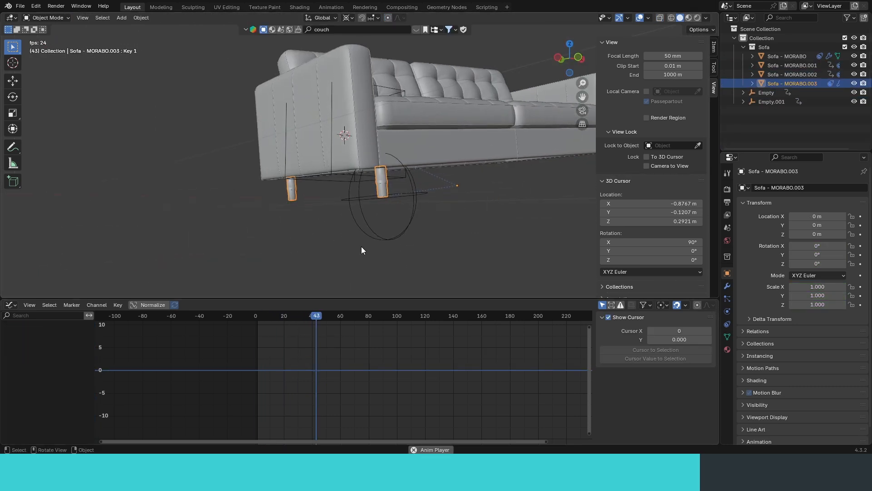
key(KP_1)
shift+middle_drag(361, 246, 248, 219)
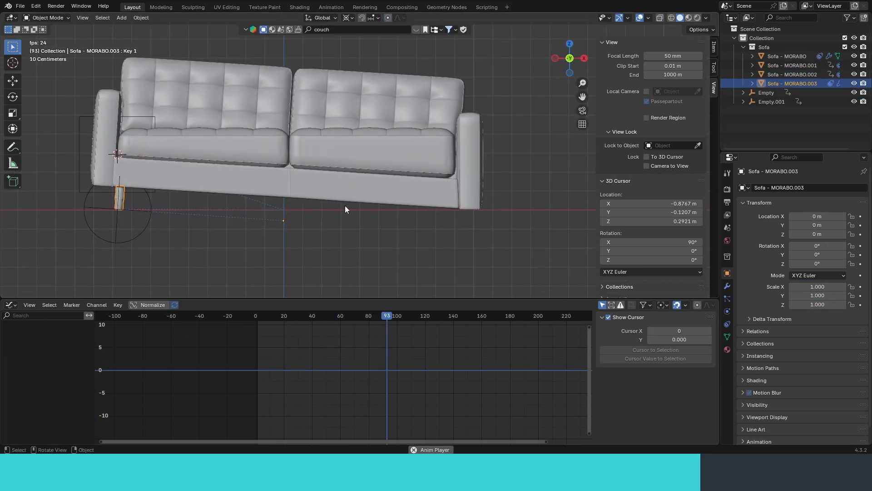
key(space)
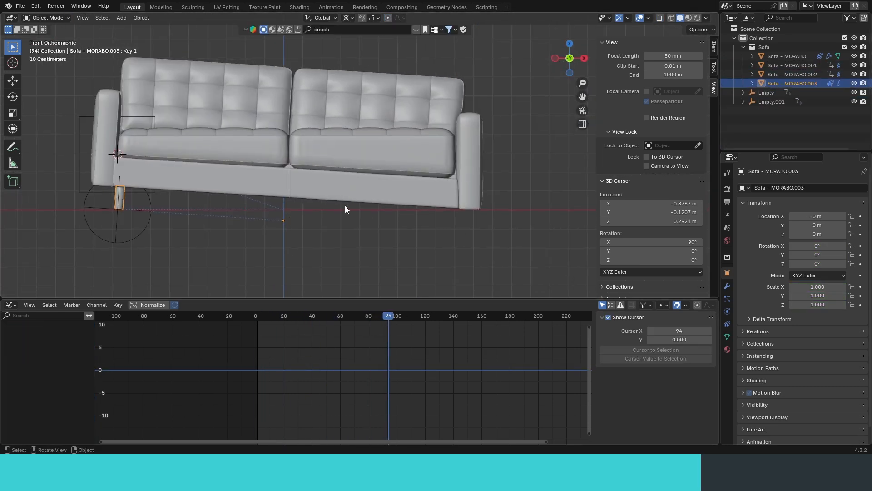
key(space)
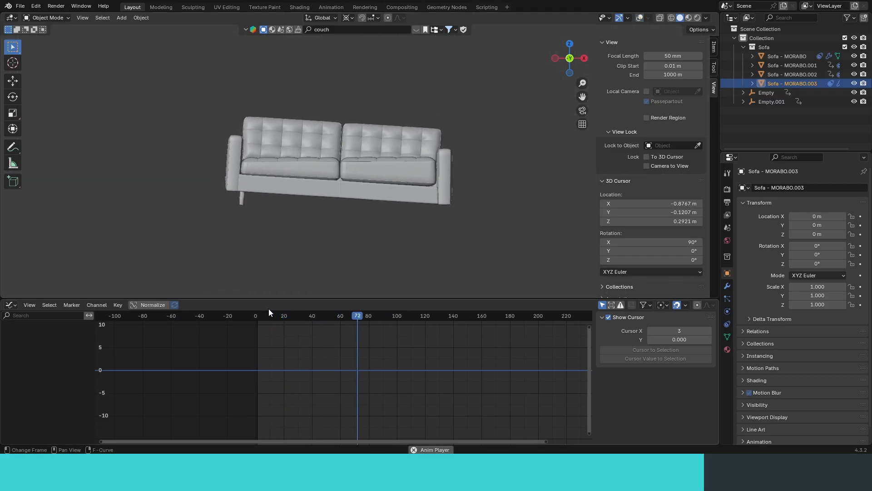
drag(369, 317, 293, 317)
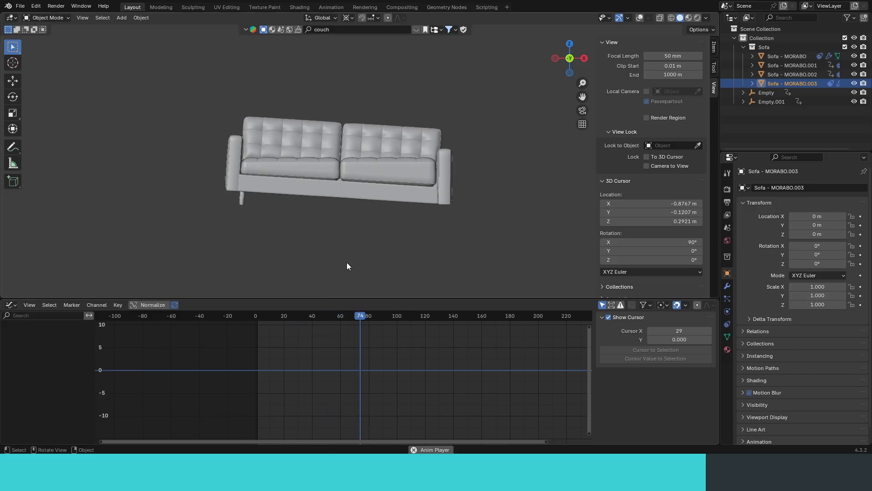
key(ctrl+s)
scroll(417, 237, up, 4)
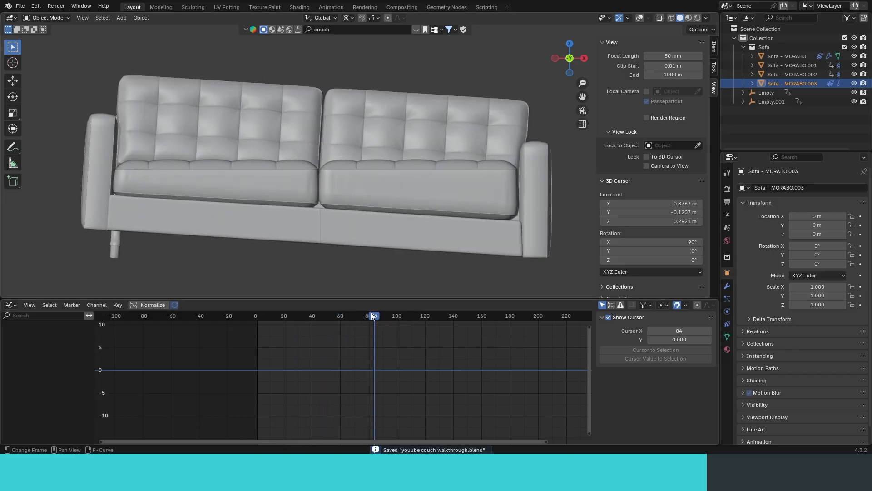
Scrub through the end of the animation, set the scene's end frame to 100, and save the file
drag(371, 314, 373, 335)
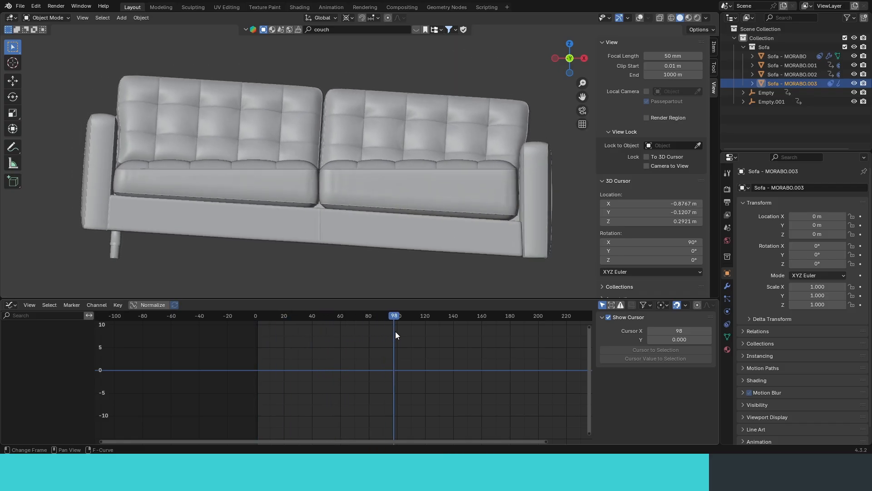
click(727, 202)
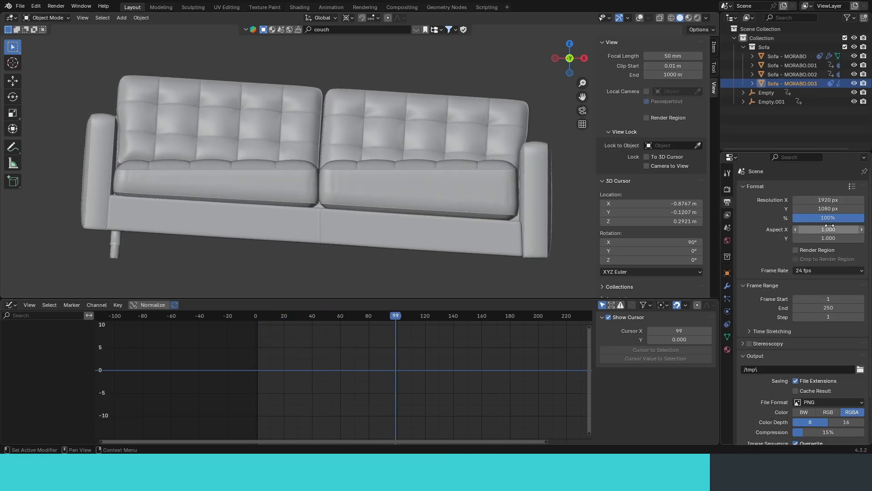
click(836, 308)
text(10)
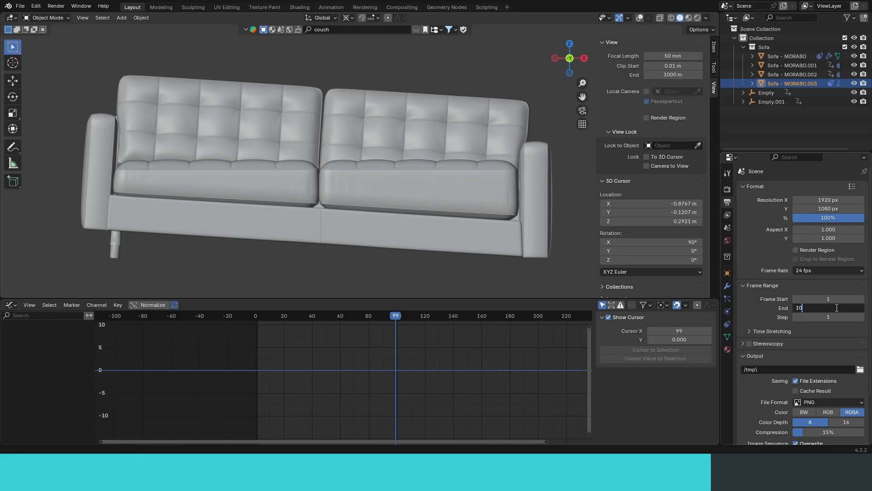
text(0)
key(Return)
scroll(322, 120, down, 5)
middle_drag(322, 121, 401, 168)
key(ctrl+s)
Add a plane at the world origin and scale it up into a large floor beneath the sofa
key(shift+a)
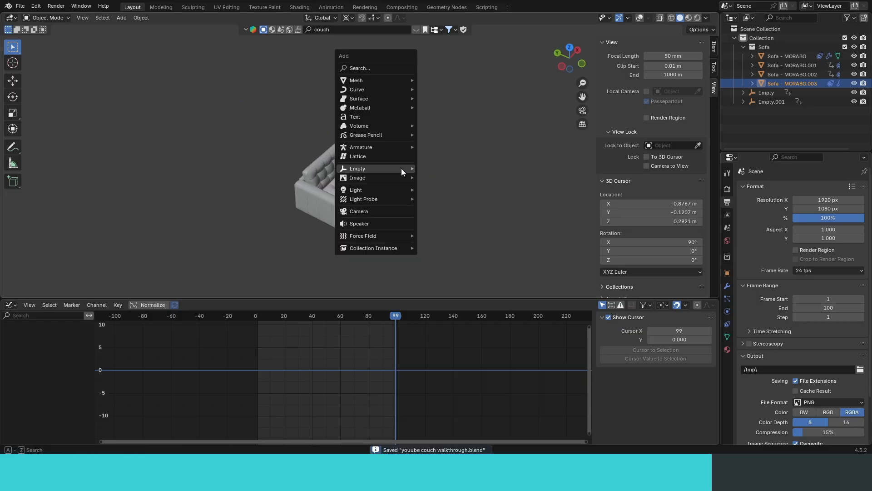
mouse_move(356, 81)
click(472, 82)
scroll(422, 171, up, 3)
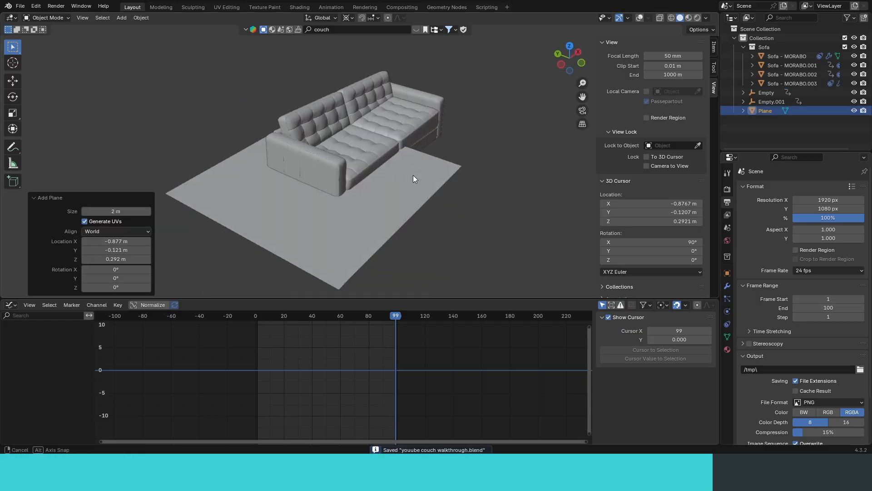
key(i)
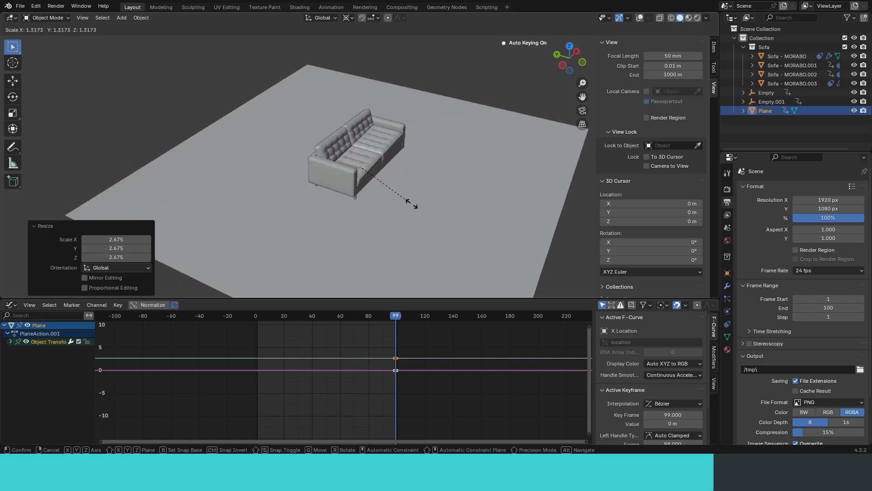
Extrude the floor's back edge about 5.4 m upward and round the resulting corner with a Bevel modifier
key(e)
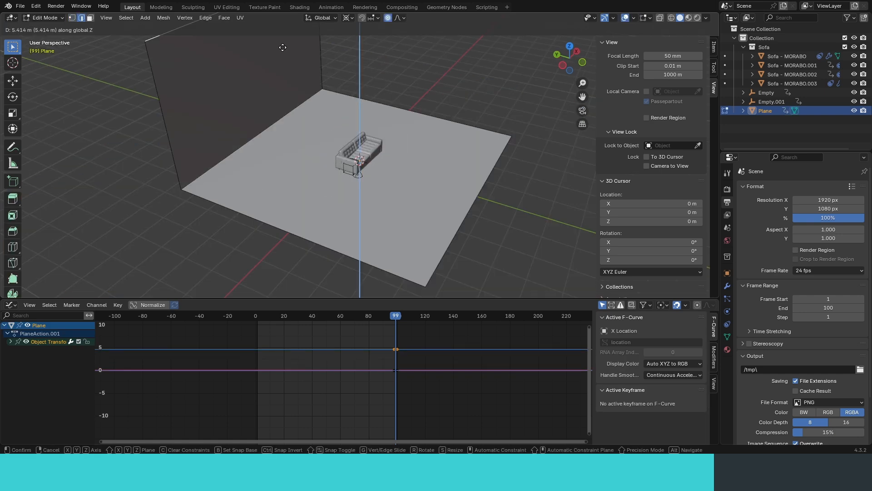
click(283, 48)
key(Tab)
click(727, 272)
click(728, 286)
click(756, 187)
text(beve)
key(Return)
drag(822, 238, 813, 238)
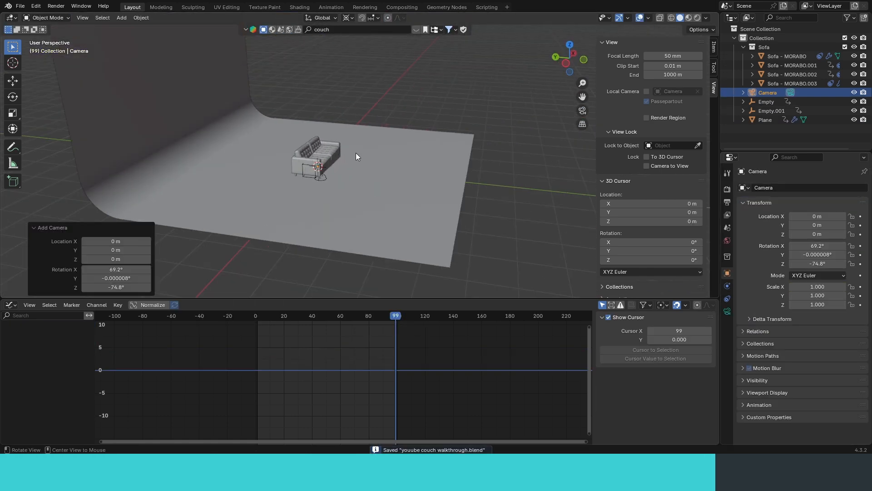
Add a camera at the world origin, rotate it 90° about X, and move it about 6.3 m backward along Y
key(g)
key(y)
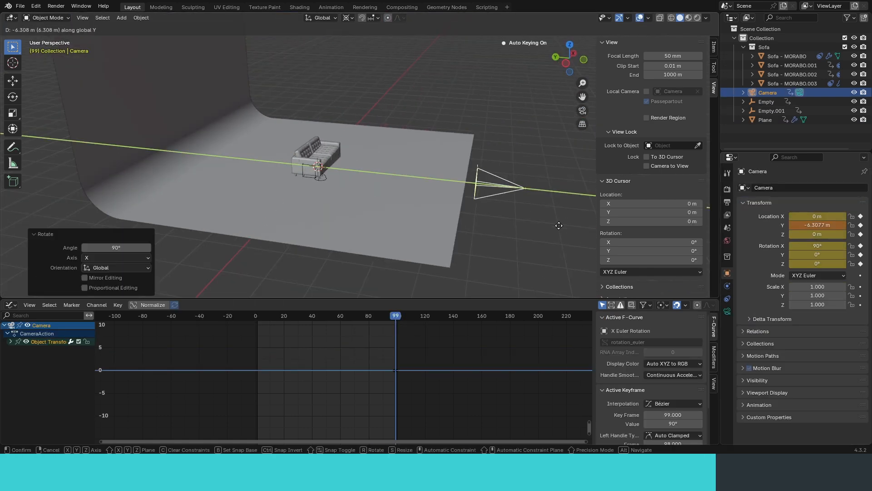
click(376, 217)
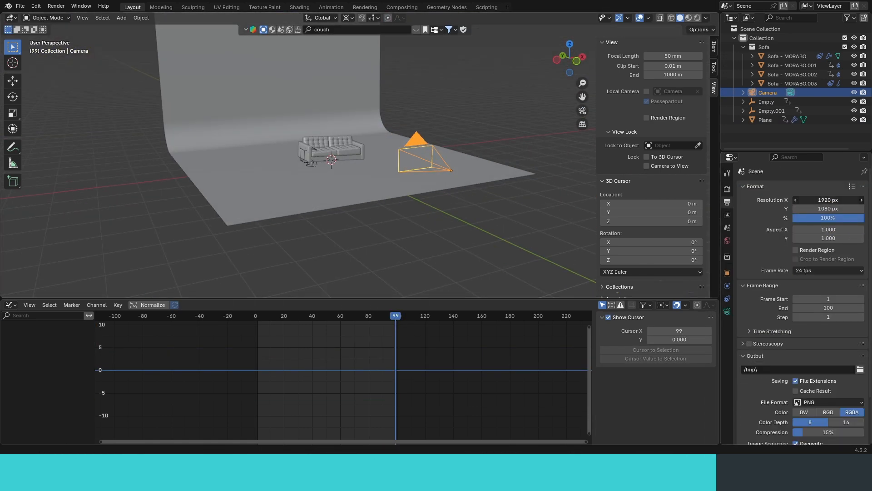
Set the render width to 2100 px and, in camera view, adjust the camera's height and move it about 6.4 m farther back
key(KP_0)
key(g)
key(z)
key(z)
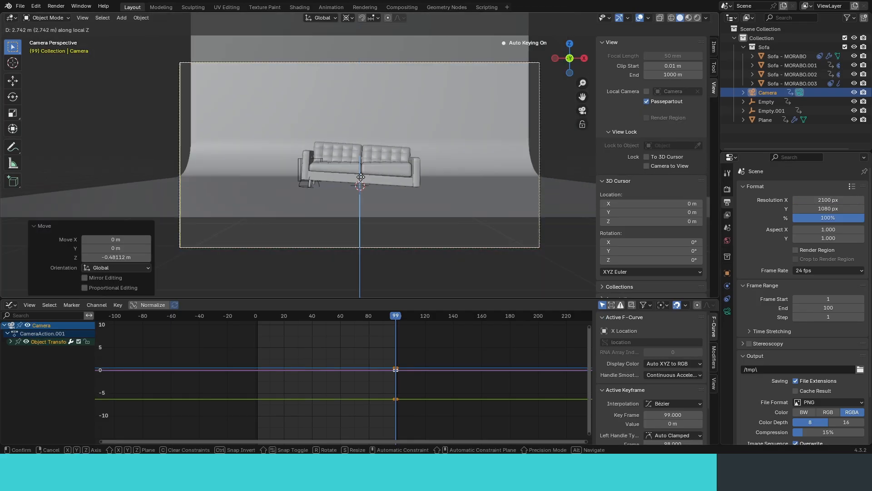
click(361, 182)
Set the camera's focal length to 95 mm, move it closer along its local Z axis, and adjust its X rotation
click(728, 312)
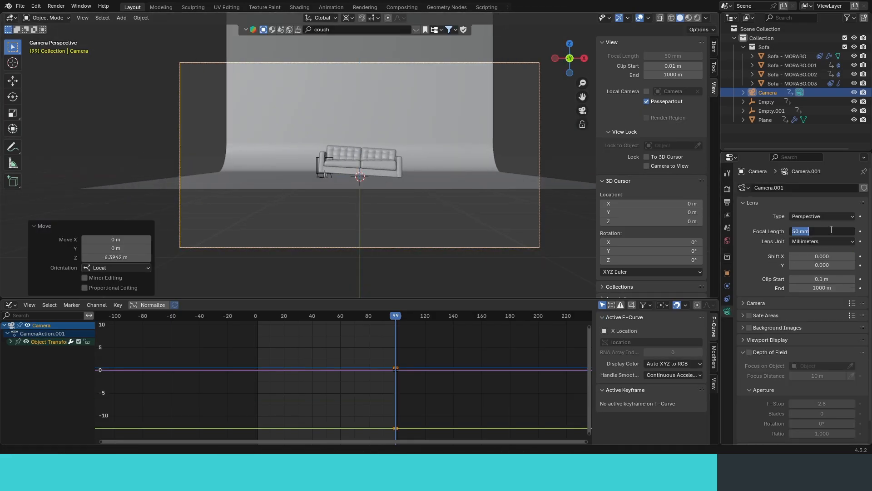
text(85)
key(Return)
key(g)
key(z)
key(z)
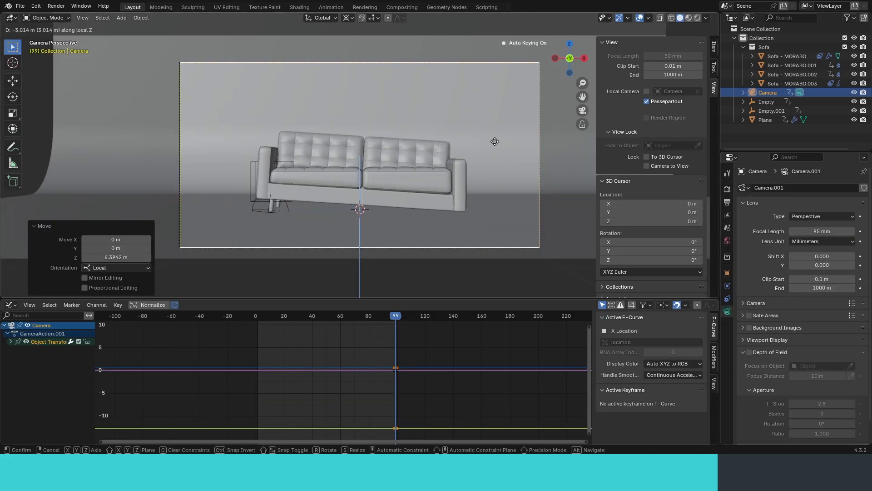
click(494, 141)
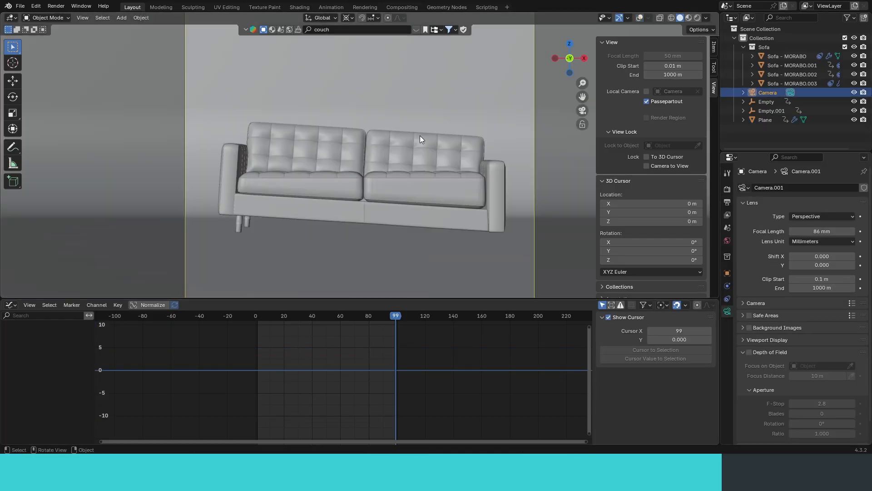
key(r)
key(x)
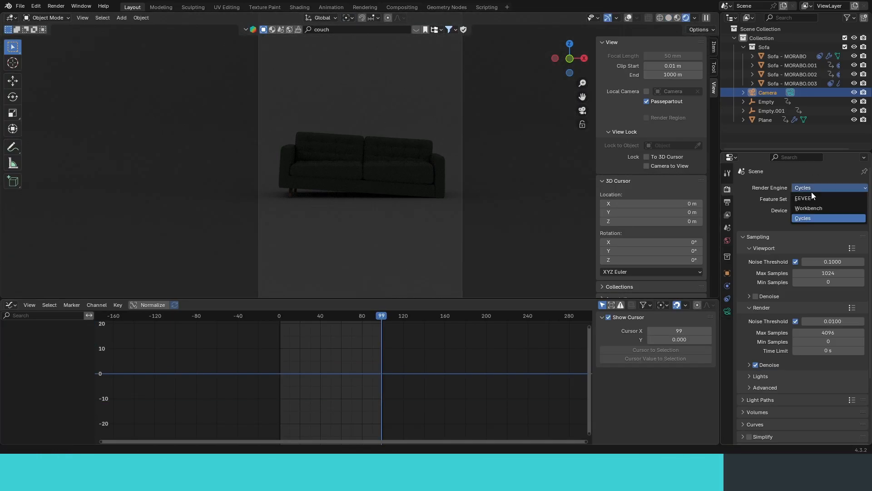
Switch the render engine from Cycles to EEVEE
click(811, 192)
scroll(426, 187, up, 5)
mouse_move(426, 187)
shift+middle_down()
mouse_move(363, 159)
mouse_move(396, 168)
mouse_move(400, 183)
shift+middle_up()
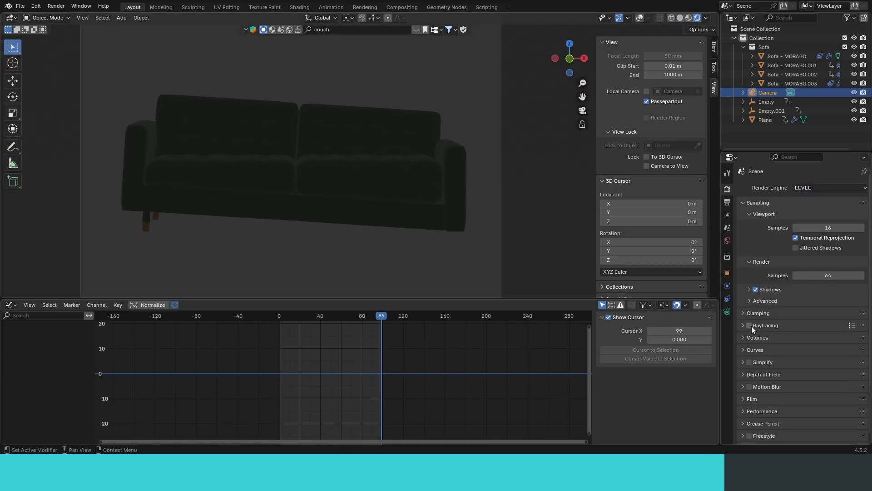
Enable raytracing for the scene and set its resolution to 1:1
click(748, 325)
scroll(369, 219, up, 10)
scroll(748, 339, down, 1)
click(750, 327)
click(744, 316)
click(813, 339)
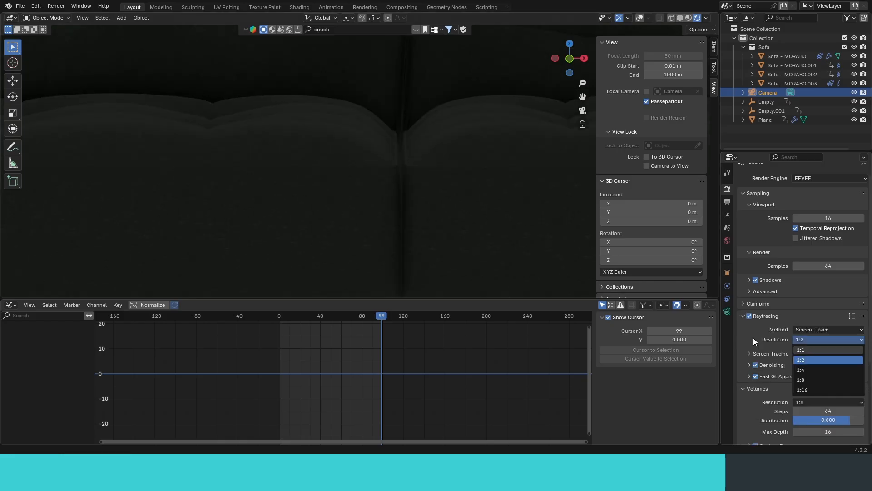
click(743, 316)
click(749, 328)
key(Home)
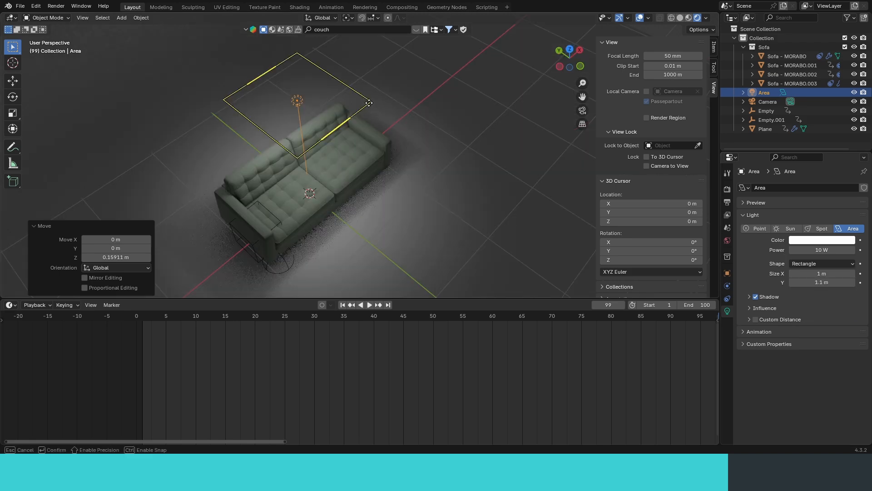
Enlarge the area light above the sofa to about 2.29 m by 1.26 m and return to the camera view
right_click(399, 102)
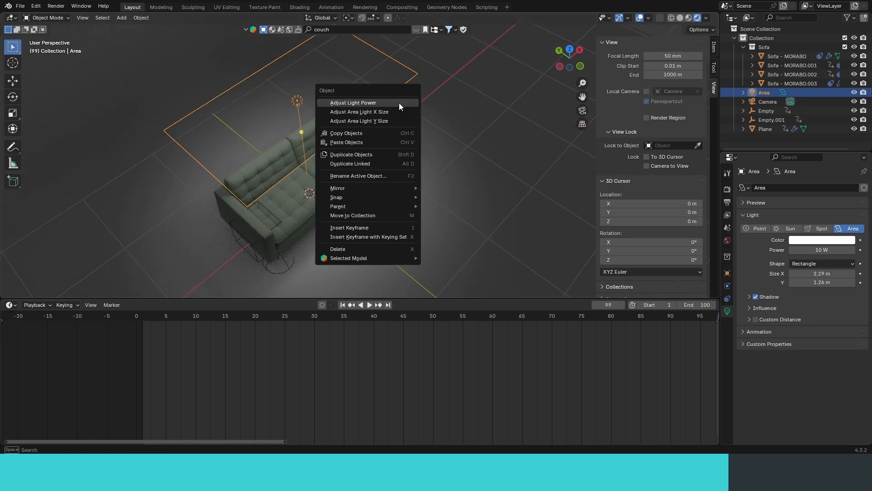
key(Escape)
key(KP_0)
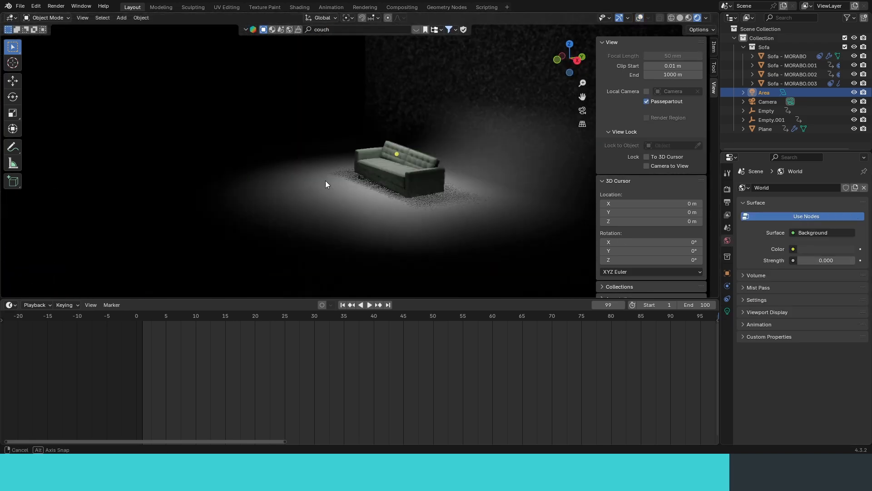
Open the world background color, and bring up the camera's depth of field settings
click(793, 249)
click(577, 349)
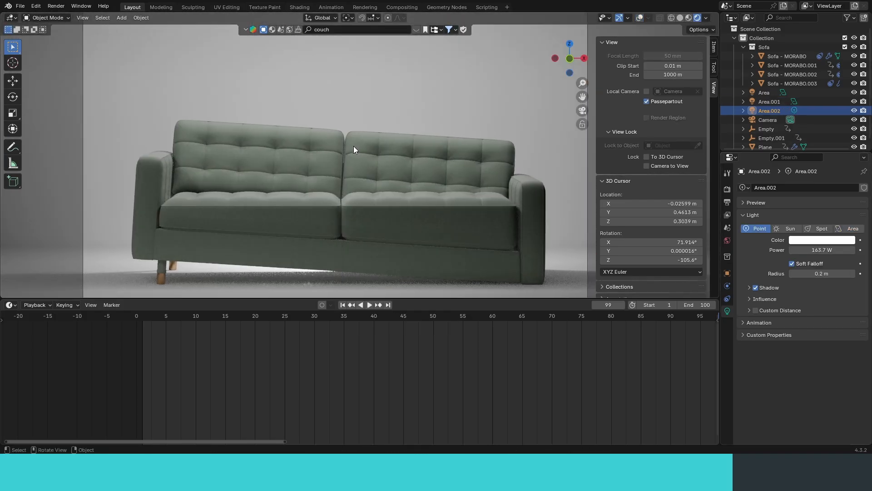
scroll(358, 140, down, 4)
click(767, 119)
click(767, 352)
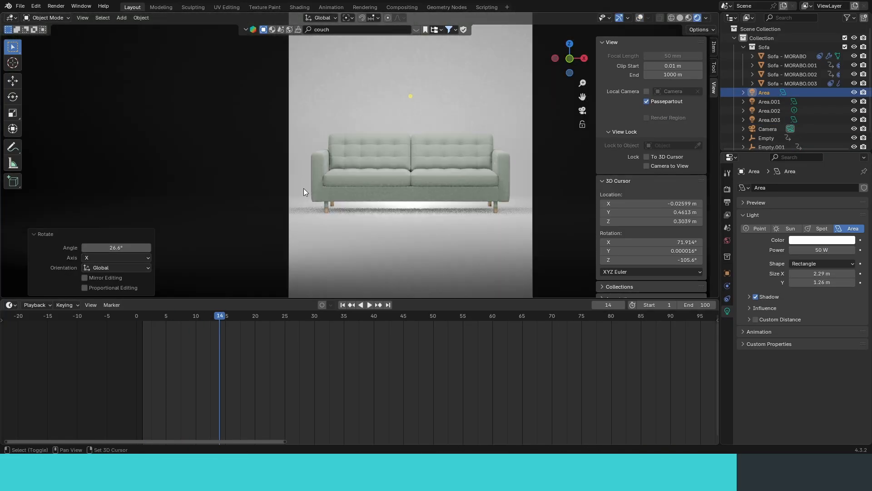
Render frame 14 and inspect the sofa and floor up close in the rendered image
key(F12)
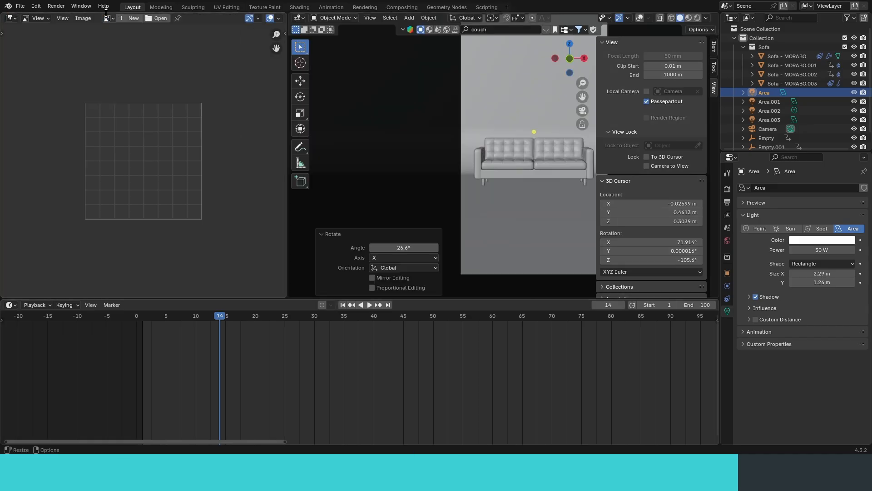
scroll(178, 174, up, 5)
scroll(179, 175, down, 5)
scroll(180, 178, up, 4)
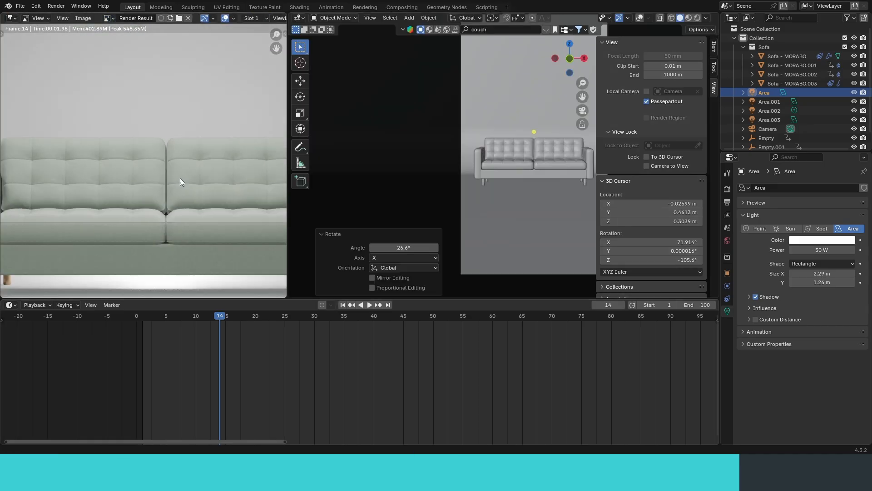
middle_drag(180, 178, 214, 104)
scroll(177, 150, down, 4)
scroll(208, 149, up, 2)
scroll(214, 104, down, 2)
scroll(132, 179, down, 3)
Give the backdrop plane a new material with a light blue base color, using the rendered viewport as a preview
click(513, 218)
click(727, 349)
click(802, 226)
click(827, 284)
click(813, 163)
click(698, 18)
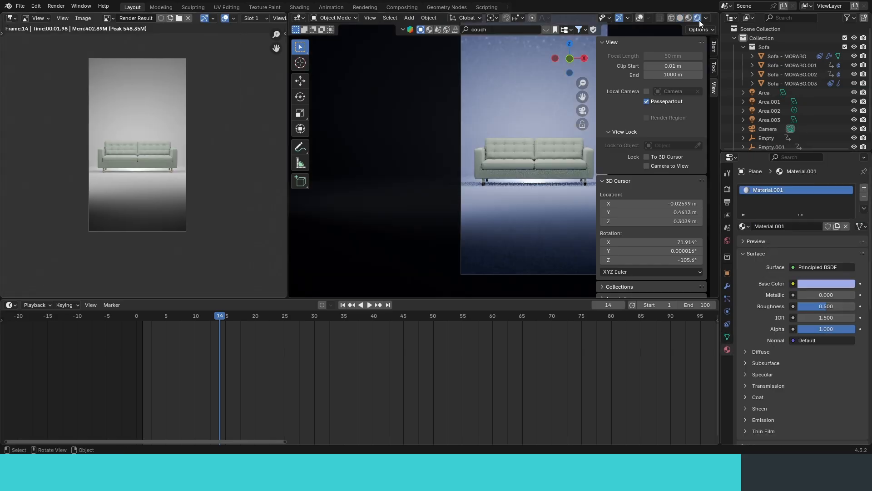
click(826, 283)
drag(814, 163, 807, 159)
Show the sofa's Fabric material in the Shader Editor and shift its Sofa Color to a slightly richer muted green
scroll(478, 194, up, 6)
click(478, 194)
click(11, 305)
click(37, 380)
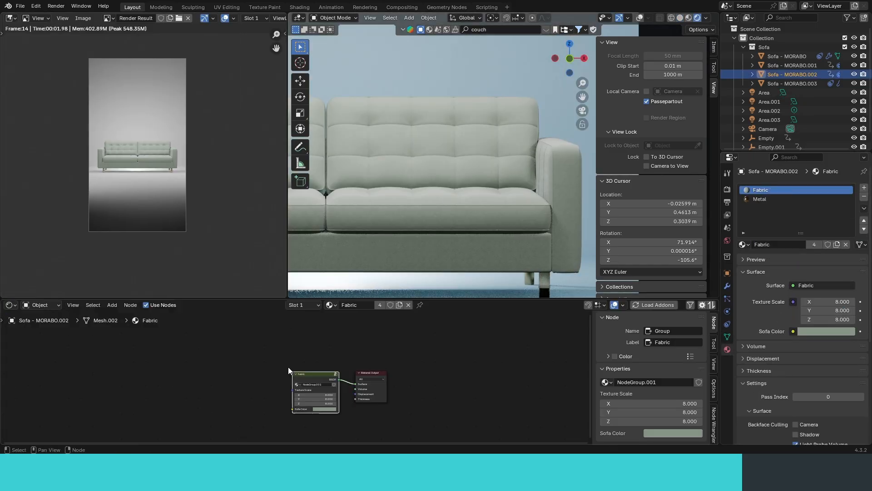
scroll(314, 408, up, 5)
click(340, 408)
drag(339, 347, 365, 349)
scroll(438, 152, down, 4)
click(345, 407)
scroll(461, 236, down, 2)
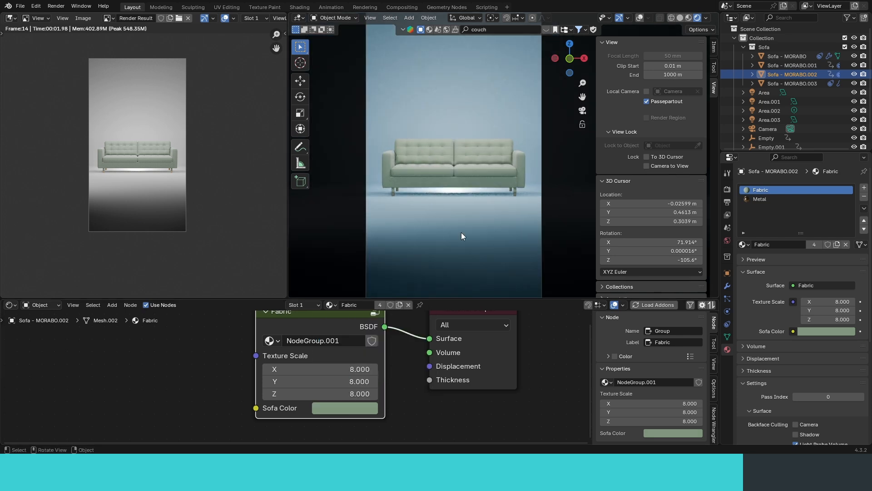
Change the backdrop material's base color to green with hue 0.383, saturation 0.532 and value 0.319
click(461, 235)
click(226, 337)
drag(245, 288, 191, 288)
drag(248, 275, 227, 262)
scroll(436, 186, down, 1)
click(226, 338)
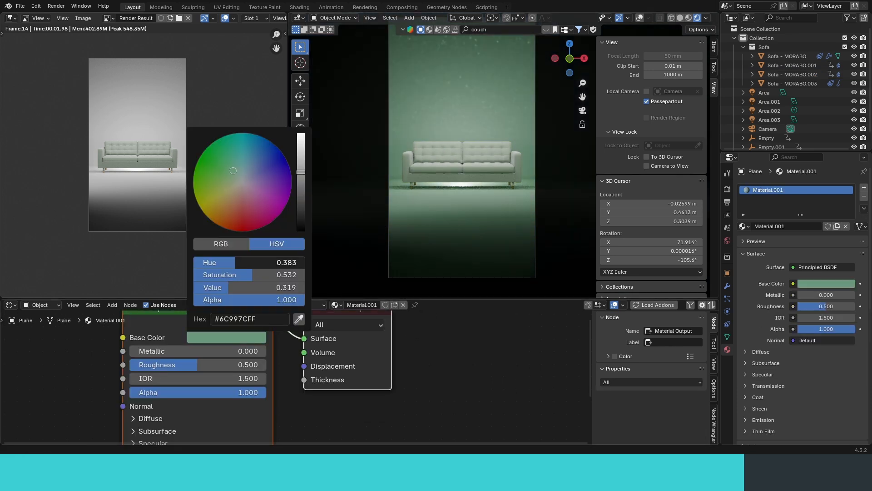
Convert the point light behind the sofa to an area light, clear its rotation, and rotate it 90° about X
scroll(478, 205, up, 7)
scroll(480, 204, down, 3)
shift+middle_drag(500, 268, 540, 189)
click(640, 18)
click(498, 179)
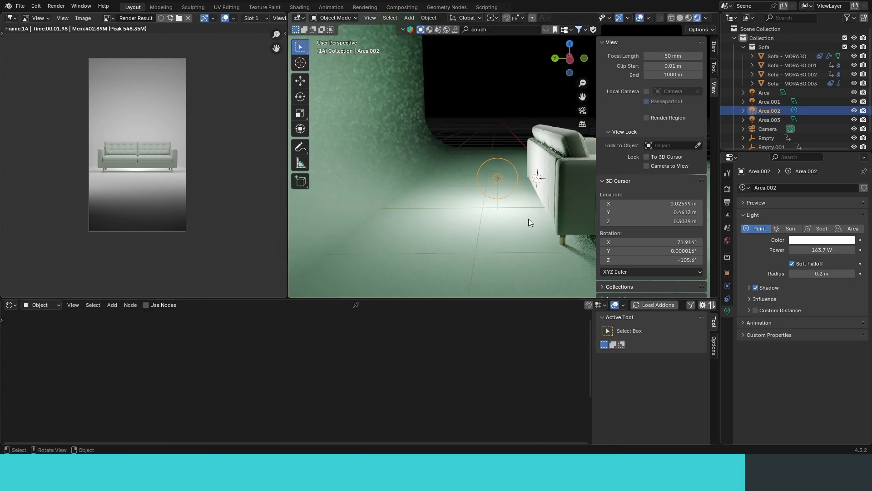
click(849, 229)
key(alt+r)
key(r)
key(x)
key(9)
key(0)
key(Return)
In the right side view, move the light closer behind the sofa, about -0.26 m in Y and 0.22 m in Z
key(g)
key(Escape)
key(KP_3)
key(g)
click(498, 171)
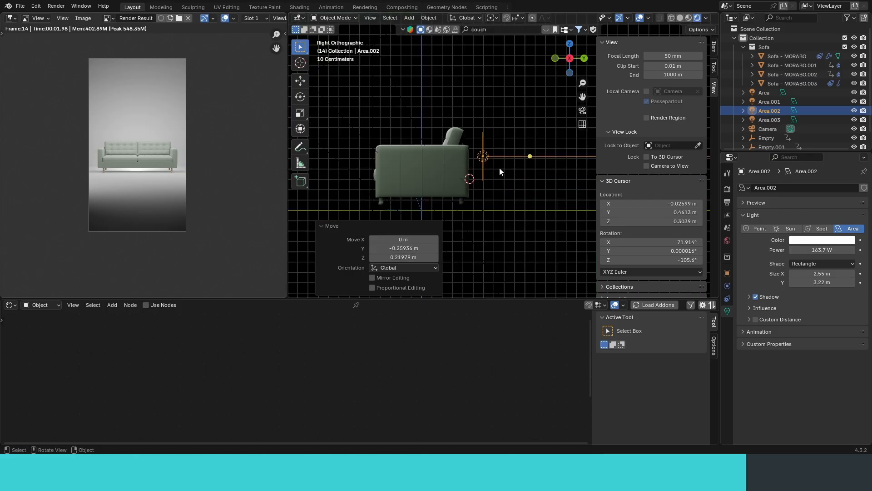
Make the light behind the sofa a spot light with 1145.5 W power, 0.75 m radius, 105° beam size and full blend
key(KP_0)
click(639, 18)
click(752, 231)
click(818, 228)
drag(803, 249, 827, 273)
drag(817, 301, 845, 301)
scroll(527, 164, down, 6)
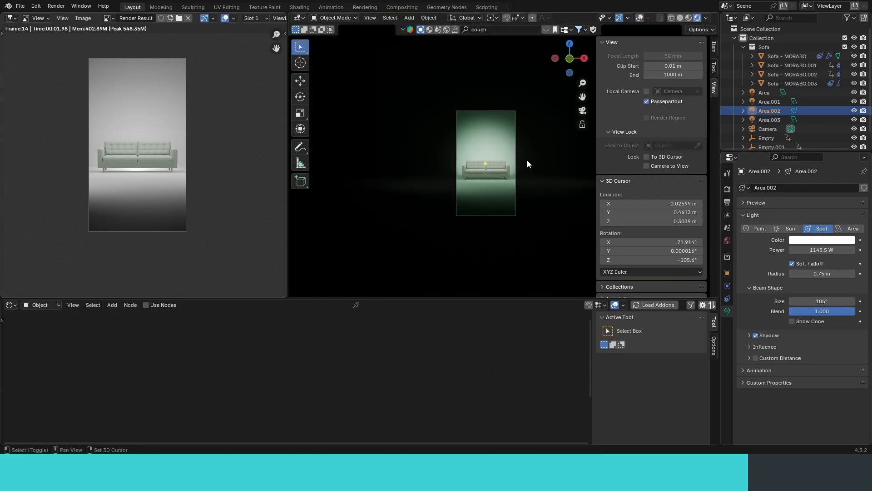
Adjust the spot light's height along Z behind the sofa and return to the camera view
scroll(527, 171, up, 8)
click(640, 18)
middle_drag(577, 149, 491, 159)
key(g)
key(z)
key(Return)
key(KP_0)
click(639, 17)
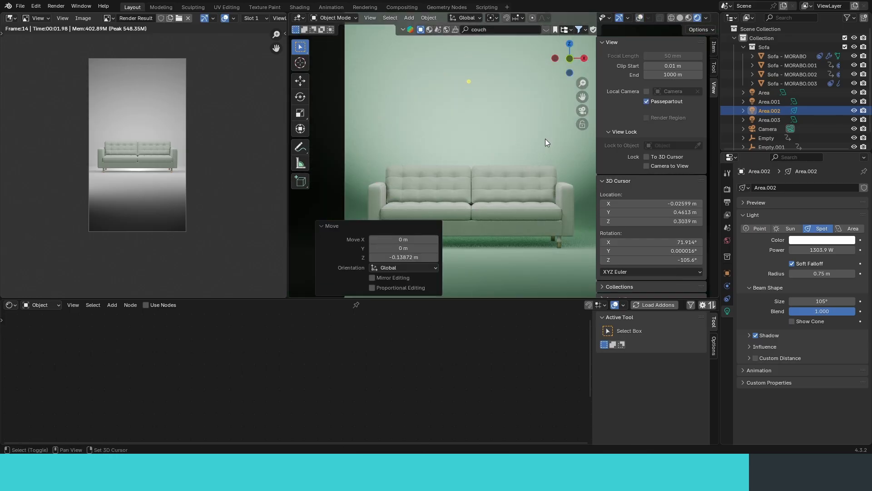
shift+middle_drag(547, 140, 498, 101)
key(r)
key(x)
key(Escape)
click(760, 228)
click(817, 228)
Set the spot light's power to about 1460.3 W and adjust its rotation about X
shift+middle_drag(435, 143, 459, 184)
drag(817, 250, 827, 250)
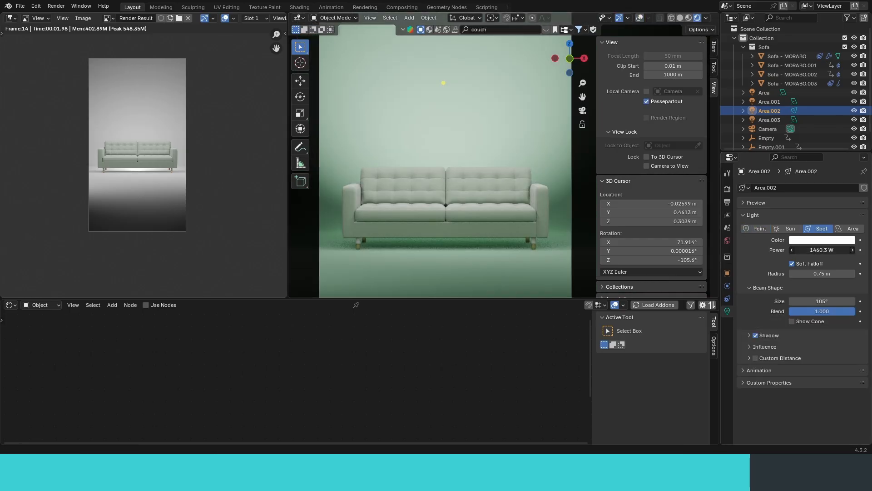
key(r)
key(x)
click(580, 200)
Set the power of the area light above the sofa to 61 W and return the viewport to solid shading
click(639, 18)
click(459, 158)
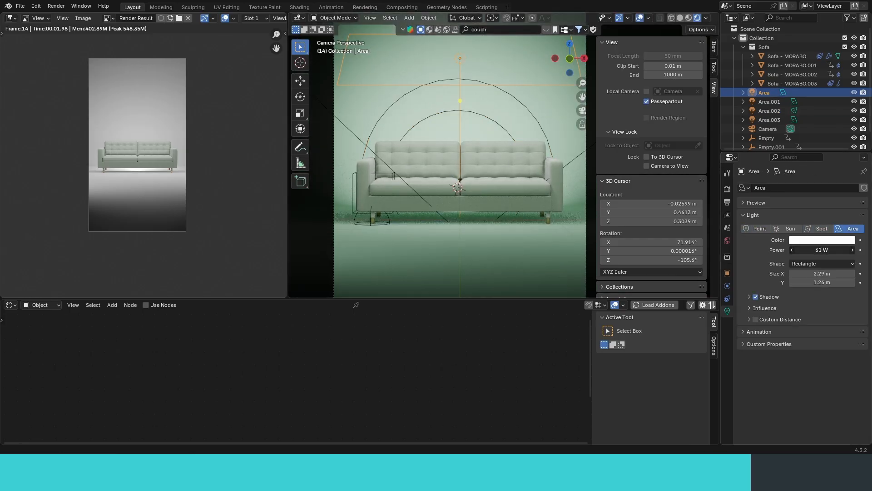
click(640, 17)
click(679, 18)
scroll(557, 186, down, 5)
scroll(154, 132, up, 2)
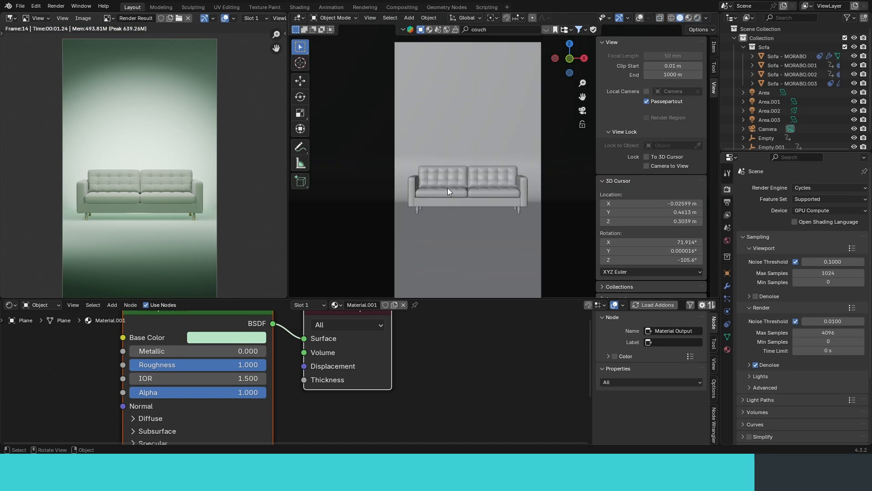
Render the current frame with Cycles and examine the floor beneath the sofa up close
key(F12)
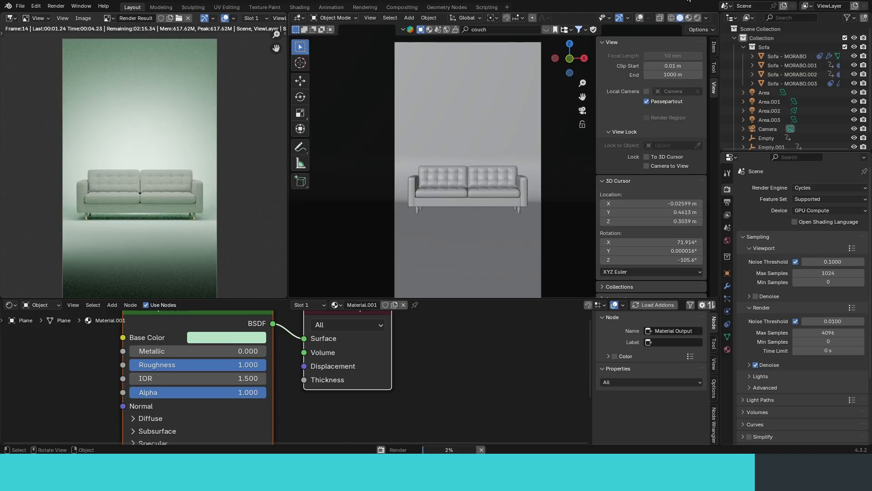
scroll(134, 248, up, 5)
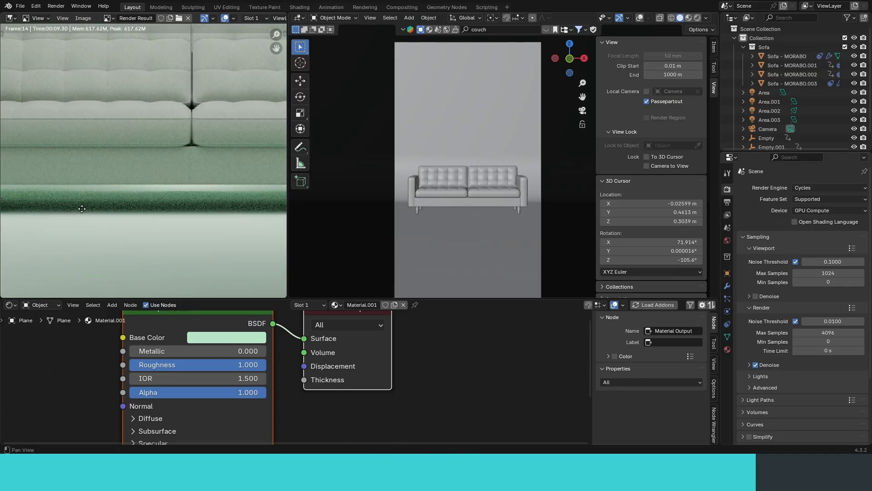
scroll(135, 248, down, 5)
Switch the render engine back to EEVEE and render the current frame again
click(829, 188)
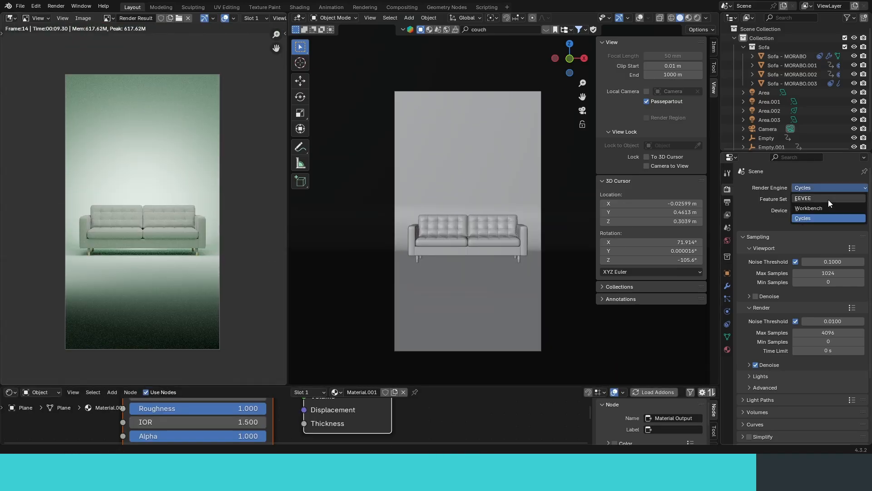
click(828, 200)
key(F12)
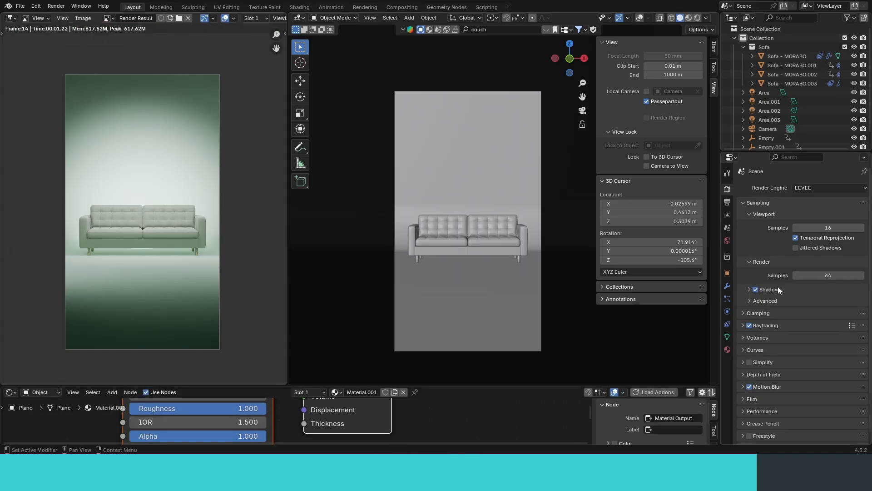
Raise EEVEE's shadow rays to 3 and check the advanced light threshold
click(778, 290)
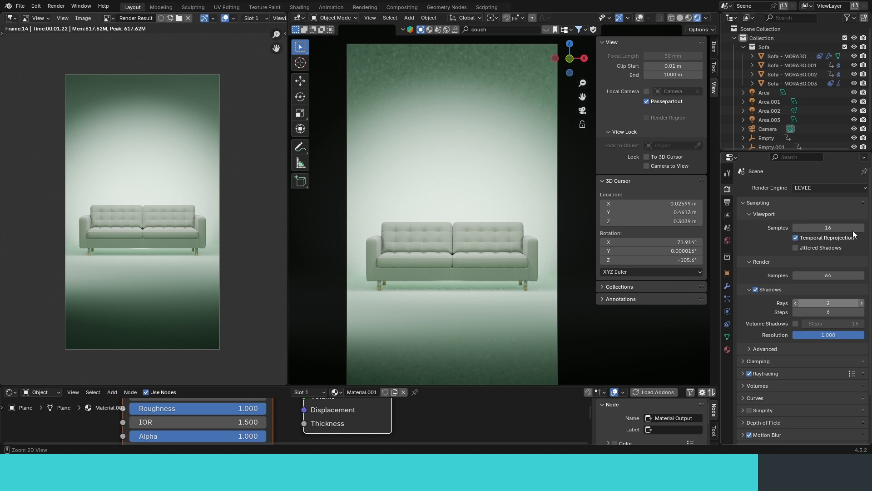
click(765, 349)
drag(824, 363, 836, 362)
Review the raytracing options and set the screen tracing precision to 0.613
click(773, 390)
scroll(773, 391, down, 2)
click(751, 413)
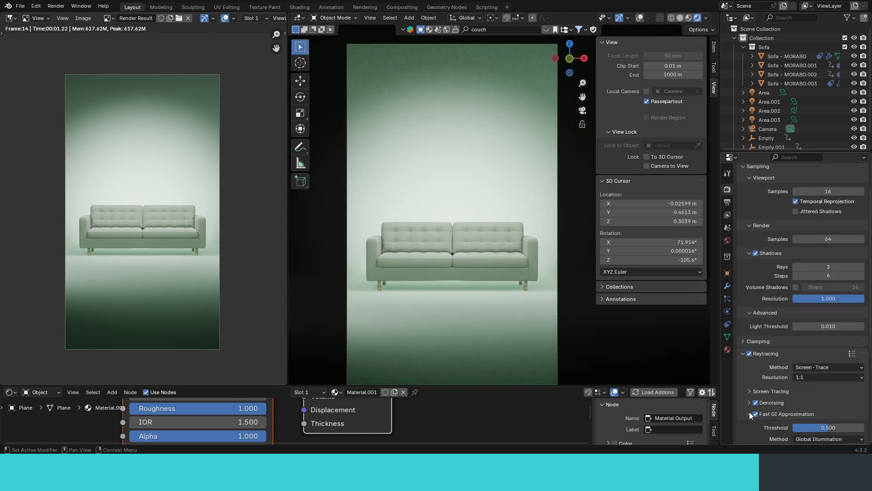
scroll(753, 412, down, 6)
click(750, 315)
click(760, 293)
scroll(482, 308, up, 1)
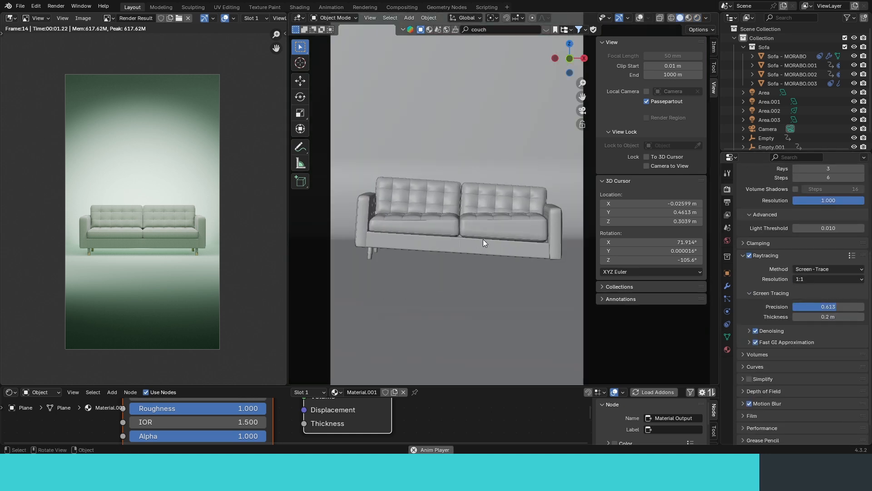
Set the render output to FFmpeg video with an MPEG-4 container, H.264 codec and High Quality
click(727, 201)
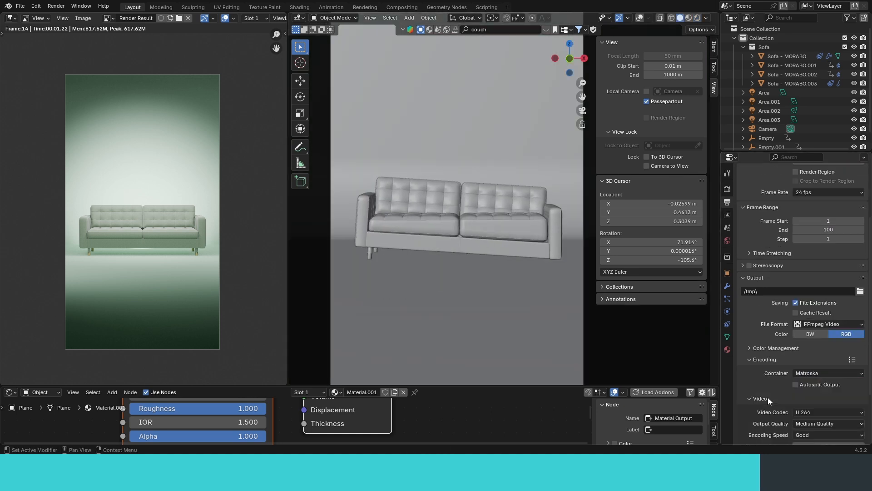
scroll(823, 302, down, 8)
click(826, 339)
click(826, 340)
click(823, 351)
click(816, 391)
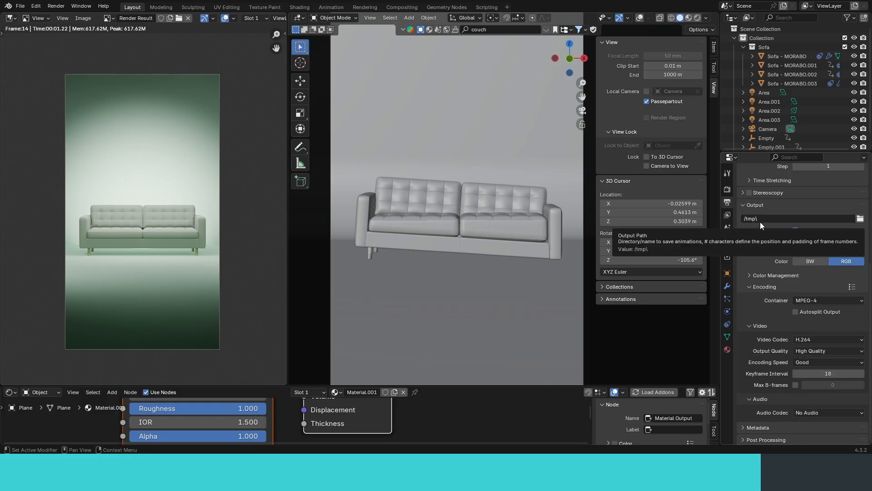
Set the output path to "/tmp\youtube walkthrough" and start rendering the animation
double_click(776, 219)
text(غخعفعلث)
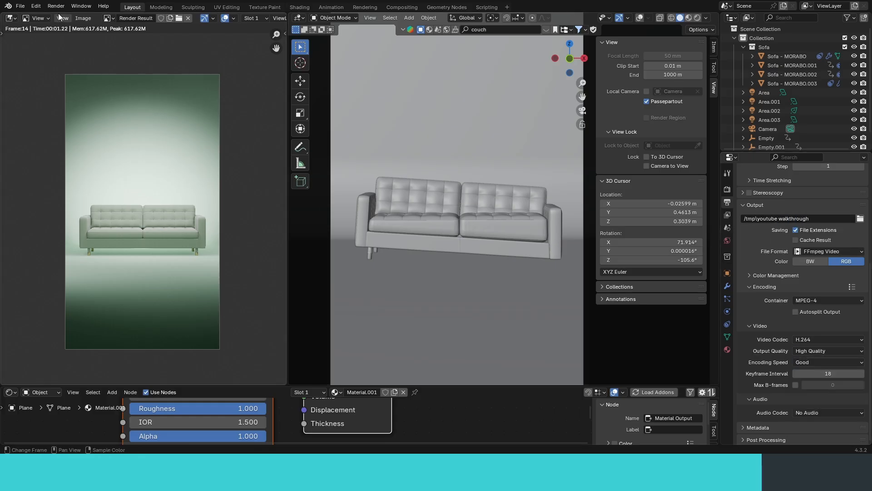
click(56, 6)
click(69, 28)
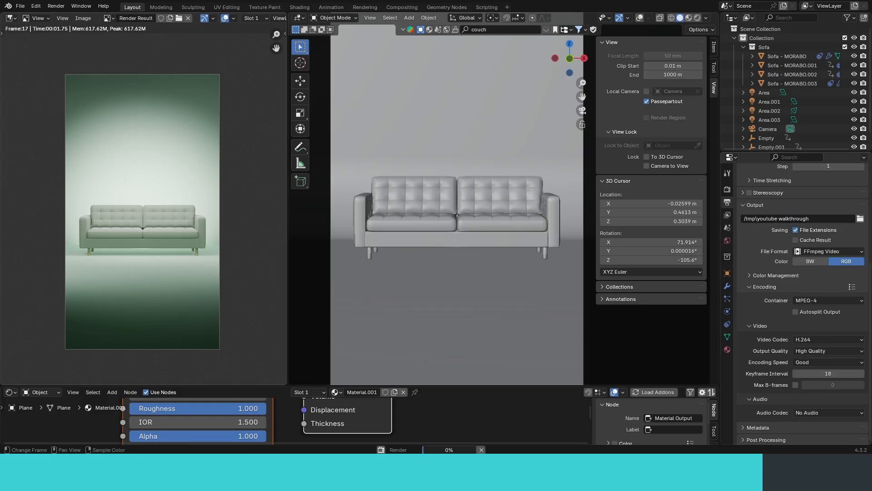
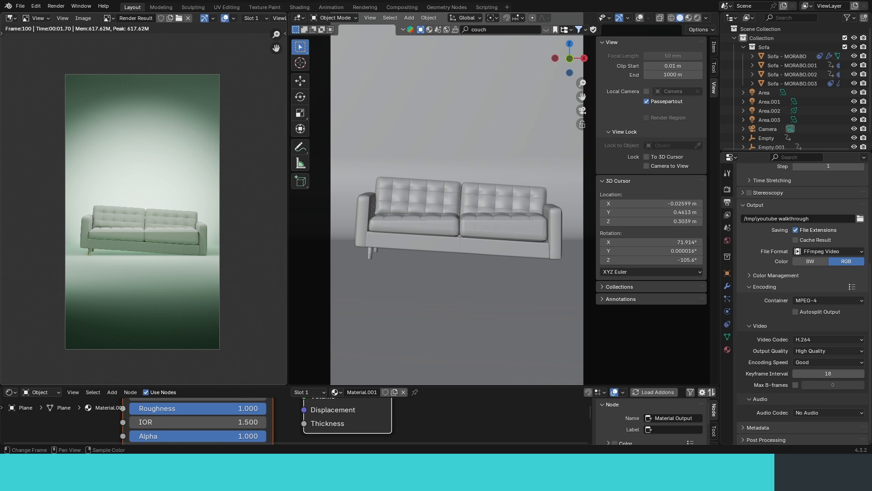
Widen the render result area and try using it as a Video Sequencer in the Sequencer & Preview view
click(10, 18)
click(51, 113)
click(10, 18)
click(43, 53)
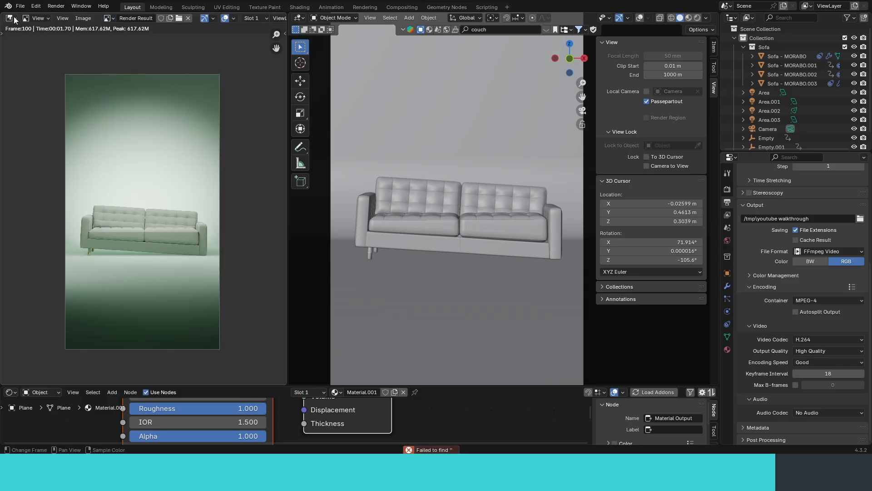
click(14, 18)
click(64, 113)
drag(288, 116, 421, 116)
click(50, 18)
click(50, 50)
click(50, 19)
click(55, 60)
right_click(191, 198)
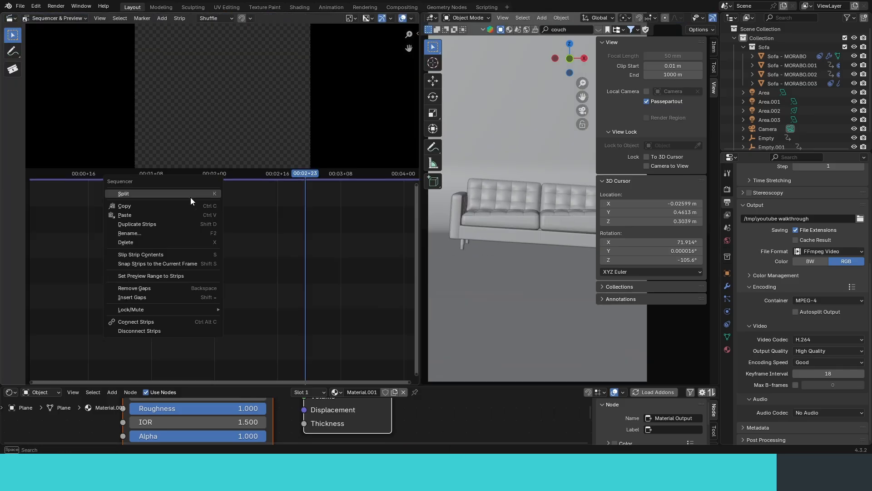
Switch the area to the Movie Clip Editor, load "youtube walkthrough0001-0100.mp4" and play it with the side panels hidden
click(10, 18)
click(50, 105)
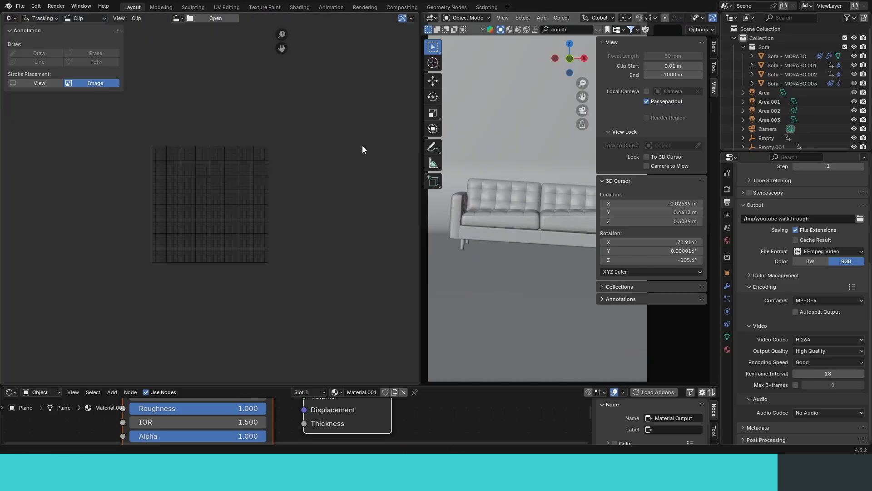
scroll(225, 181, down, 7)
key(t)
key(n)
key(space)
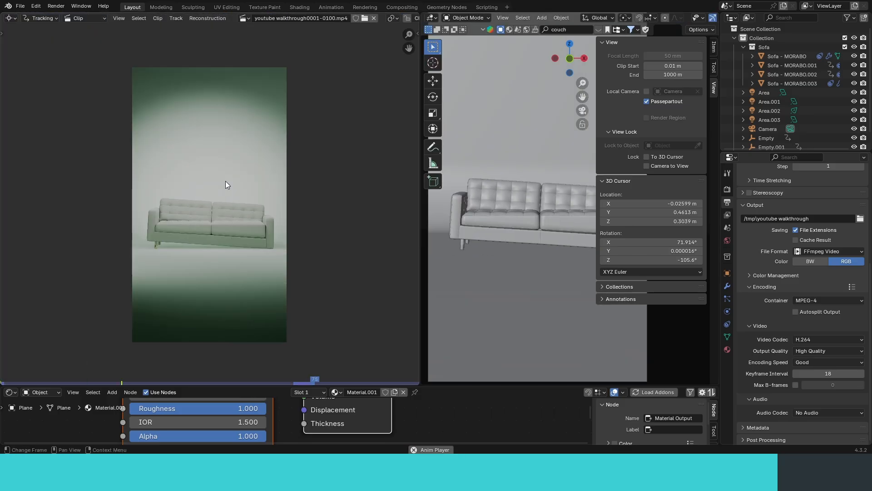
Maximize the playing clip and scrub to frame 54 to examine the sofa's landing
scroll(225, 181, up, 3)
key(shift+alt+z)
key(ctrl+space)
middle_drag(406, 192, 385, 192)
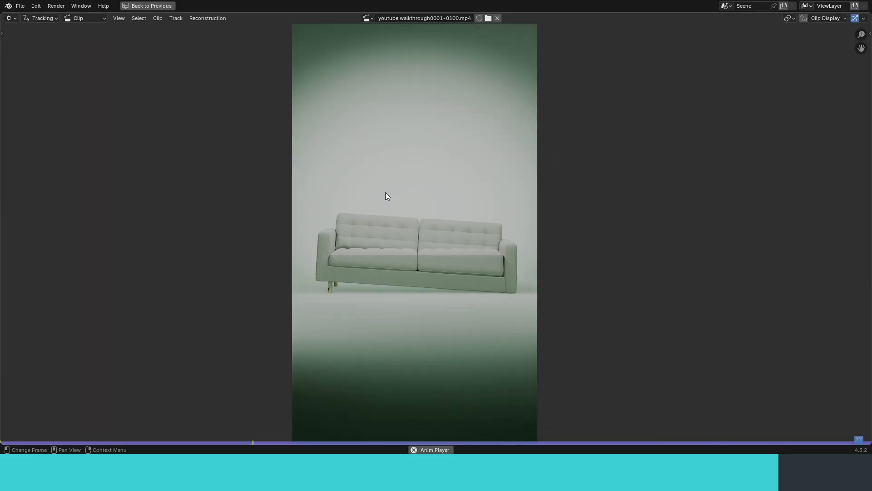
scroll(488, 230, up, 2)
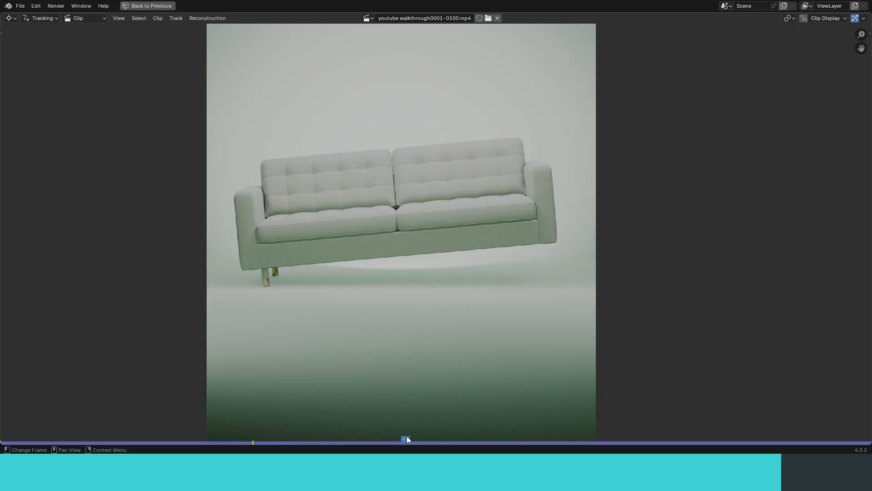
drag(401, 439, 469, 450)
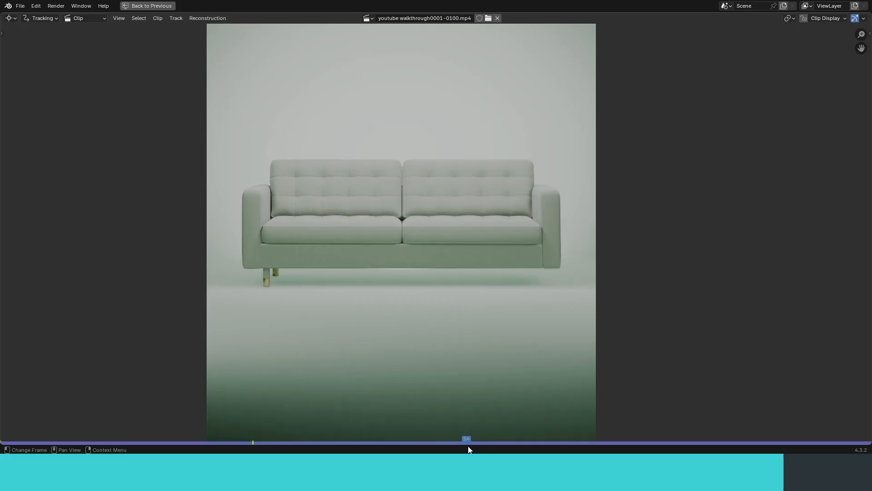
Restore the full layout, select the sofa's seat cushions and turn the enlarged node editor area into a Graph Editor
key(ctrl+q)
click(508, 243)
key(ctrl+space)
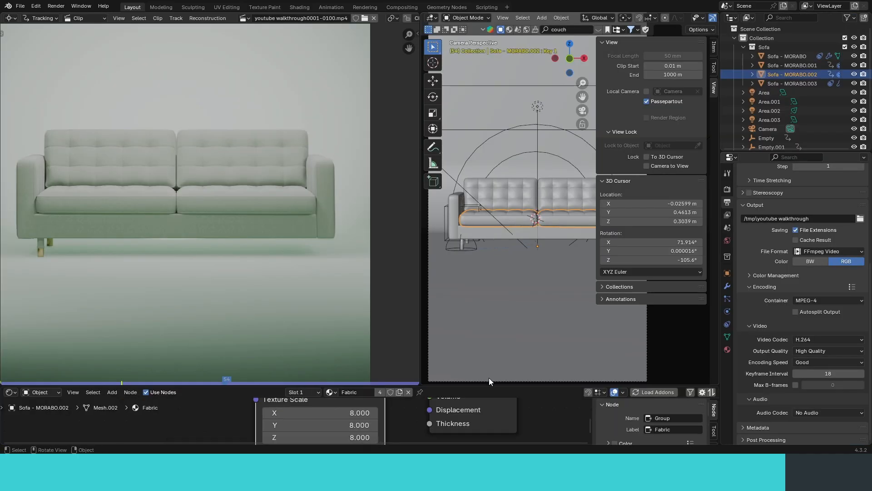
drag(488, 380, 488, 323)
click(10, 330)
click(122, 379)
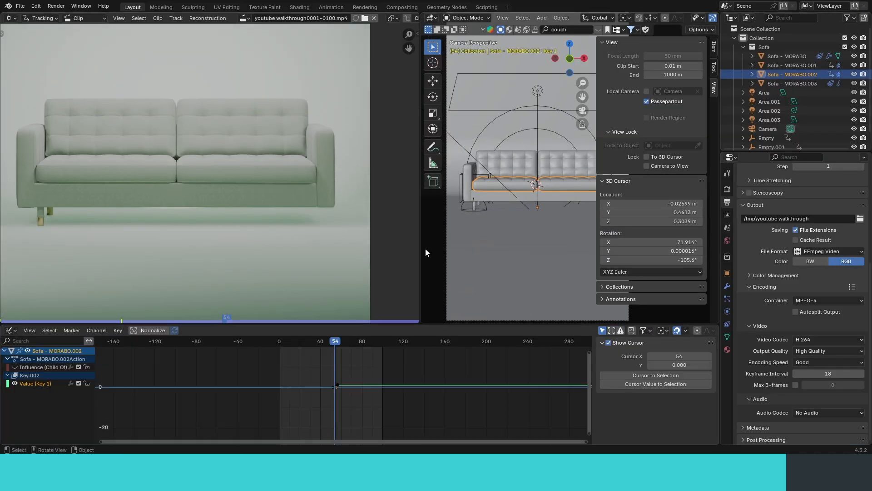
Enlarge the 3D viewport and Graph Editor, frame the cushions' Key 1 curve and go to frame 48
right_click(425, 248)
drag(420, 191, 14, 190)
scroll(272, 191, up, 1)
drag(363, 323, 364, 267)
ctrl+middle_drag(313, 359, 438, 376)
middle_drag(438, 376, 405, 394)
drag(292, 286, 392, 307)
Move the starting keyframe of the cushions' Key 1 curve to frame 48 and scale up its handles
drag(424, 368, 435, 400)
key(g)
key(x)
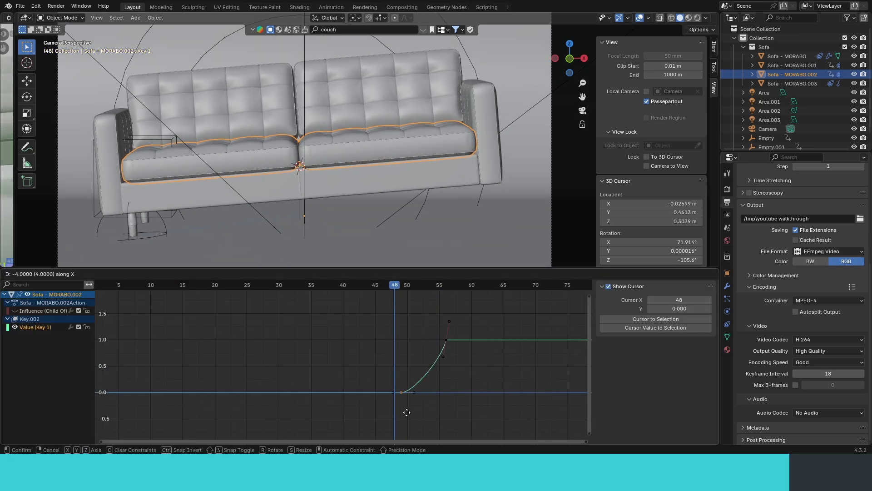
click(404, 413)
key(s)
click(443, 393)
Rotate the frame 56 keyframe's handle and lengthen the starting keyframe's outgoing handle for a sharper rise
click(439, 352)
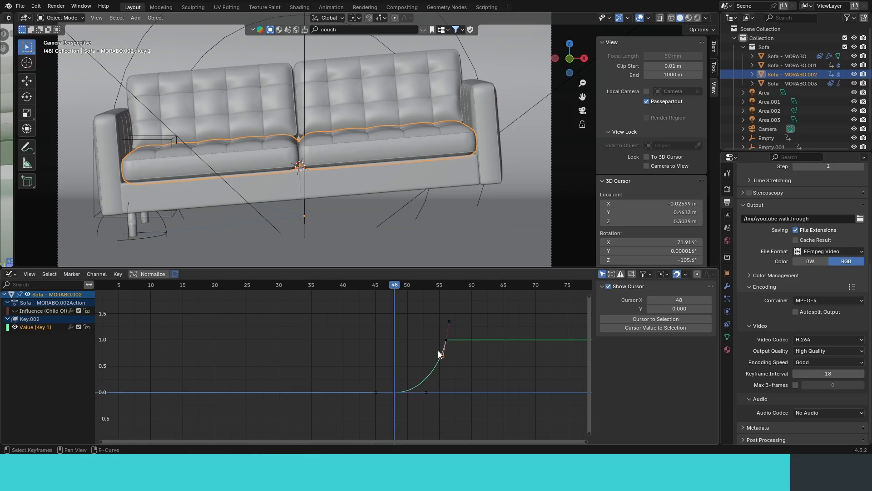
key(r)
click(432, 361)
key(s)
click(435, 397)
Scrub and play the frames around the landing to check the cushions' revised deformation timing
alt+scroll(434, 397, down, 7)
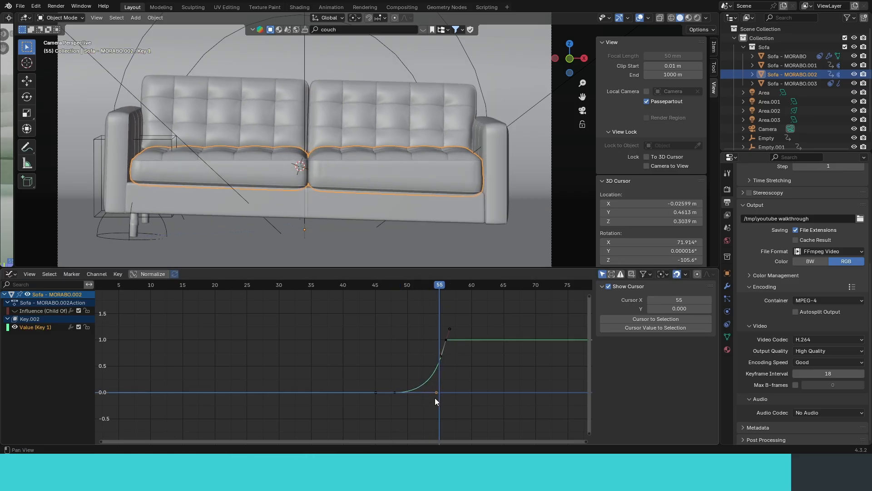
alt+scroll(434, 397, up, 9)
key(alt+shift+z)
key(space)
key(Escape)
key(space)
drag(408, 287, 431, 298)
key(alt+shift+z)
alt+scroll(190, 152, up, 5)
alt+scroll(190, 153, down, 6)
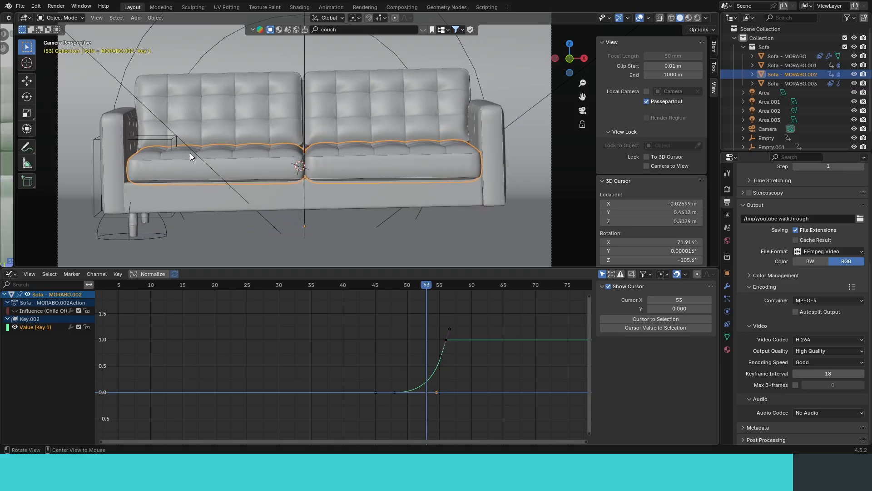
Hide the overlays and replay the landing, examining the seat cushions both close up and from farther out
key(alt+shift+z)
scroll(397, 127, up, 8)
alt+scroll(397, 126, up, 5)
scroll(397, 126, down, 5)
key(space)
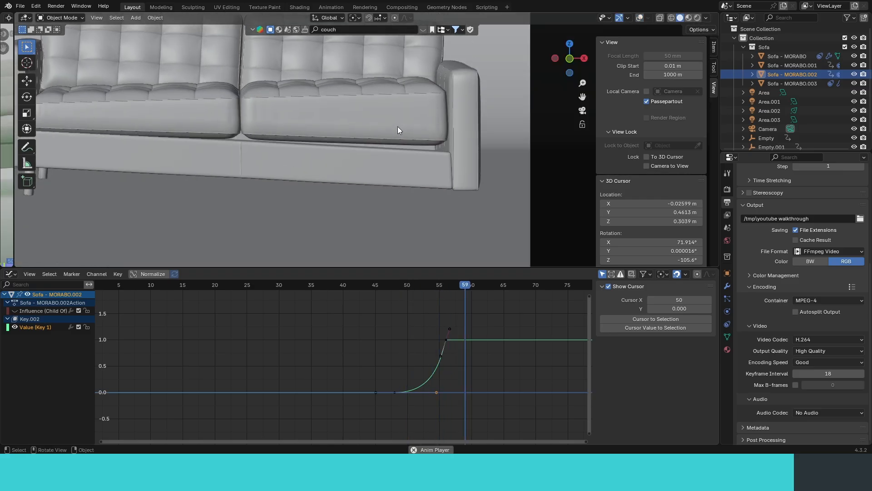
key(space)
drag(387, 285, 260, 284)
key(space)
scroll(415, 198, down, 5)
key(space)
shift+middle_drag(415, 198, 412, 166)
drag(398, 285, 347, 284)
key(space)
key(space)
key(space)
key(space)
Move the Key 1 curve's starting keyframe to frame 45 and extend its outgoing handle to about frame 53
click(394, 392)
key(g)
key(x)
click(358, 408)
click(416, 393)
key(s)
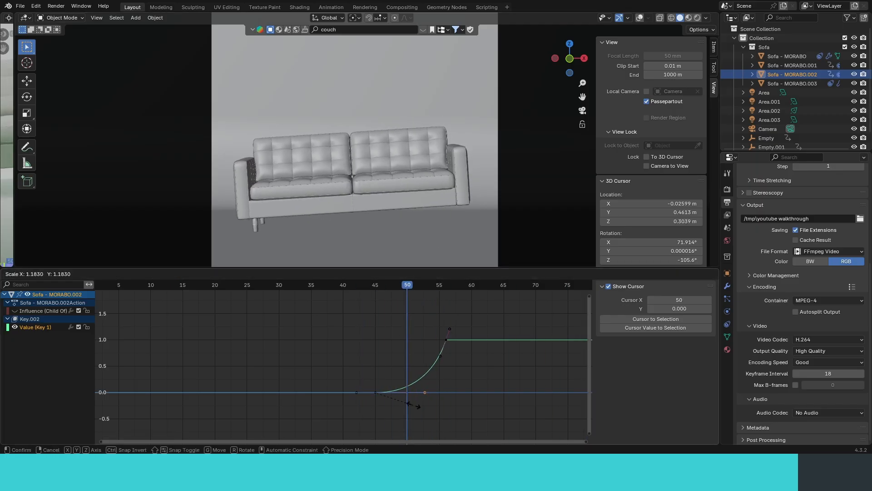
click(418, 403)
Lengthen the incoming handle of the frame 56 keyframe and replay the cushion deformation from frame 35
drag(445, 362, 433, 348)
key(s)
click(432, 376)
key(r)
click(310, 285)
key(space)
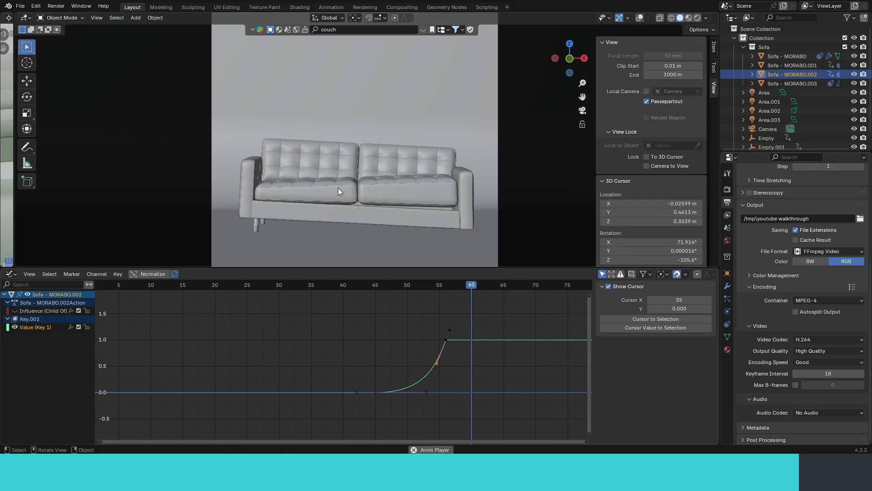
Try rotating the starting keyframe's outgoing handle upward while viewing frame 51
key(space)
click(367, 290)
drag(369, 288, 414, 292)
click(426, 392)
key(r)
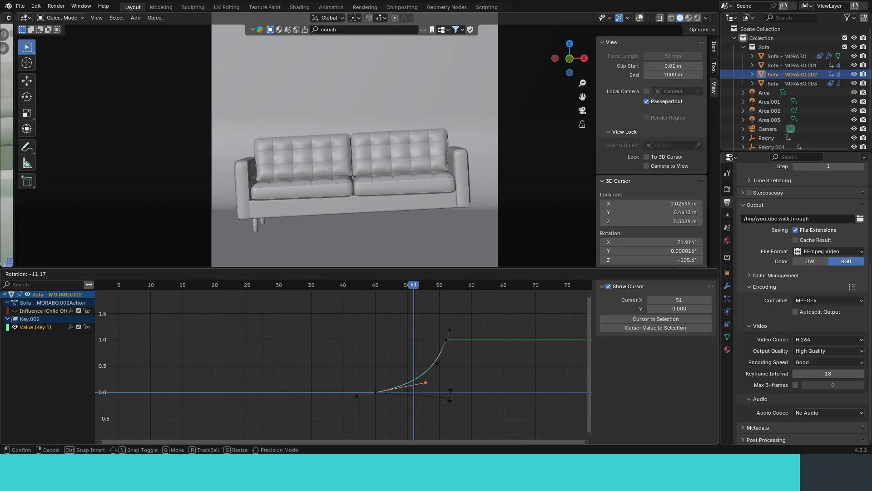
click(445, 405)
Replay the animation from several starting frames, including 35, 48, 44 and 16, to judge the cushions' timing
click(313, 287)
key(space)
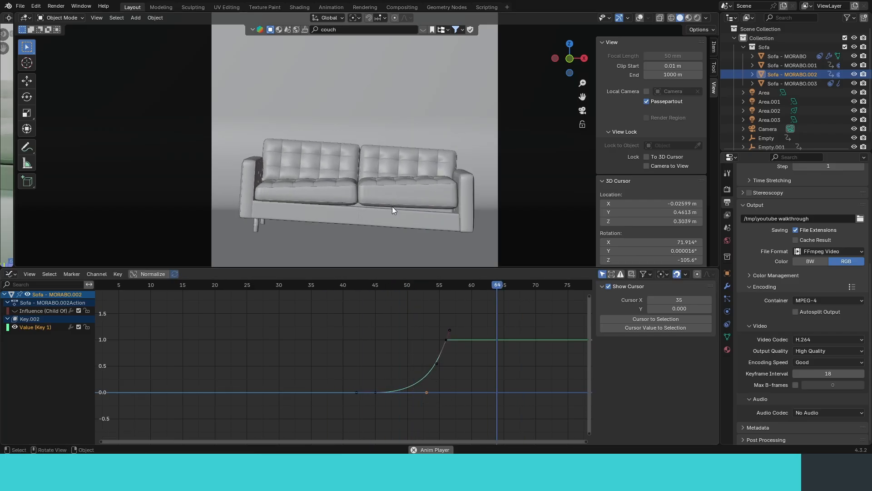
key(space)
drag(319, 288, 374, 292)
key(space)
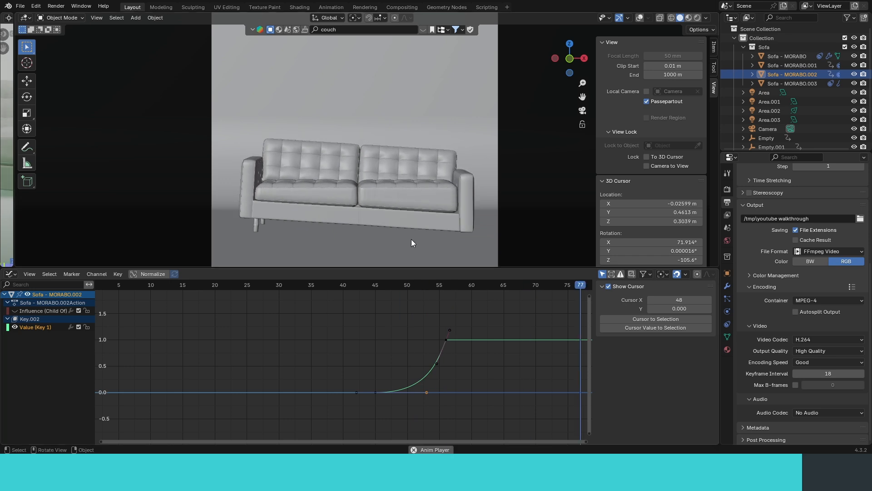
click(375, 291)
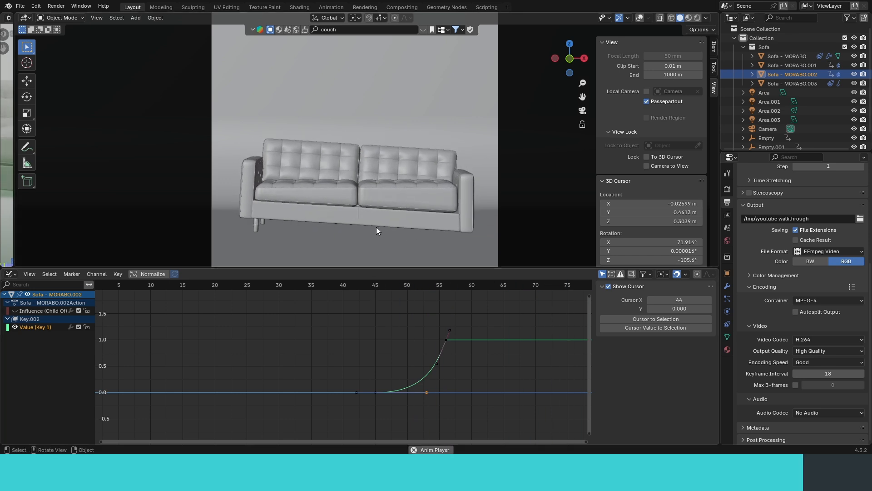
key(space)
drag(393, 285, 182, 274)
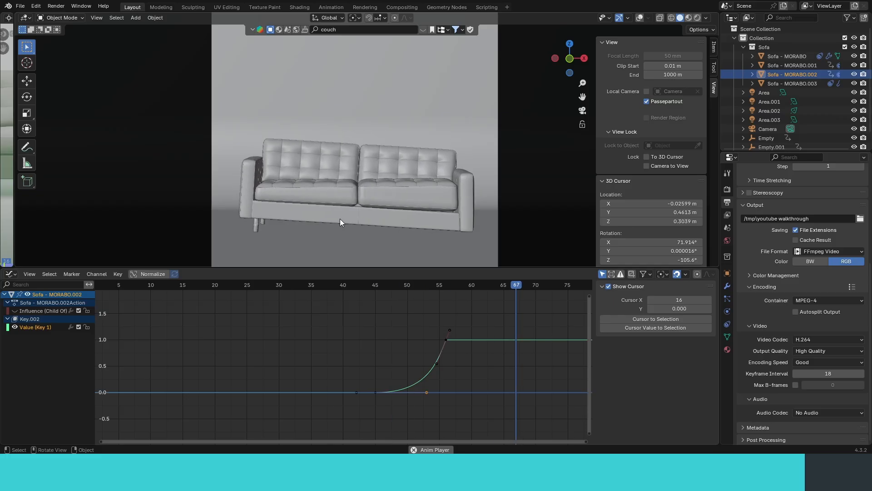
key(space)
Save the sofa project and render the animation again
scroll(400, 195, down, 2)
key(ctrl+s)
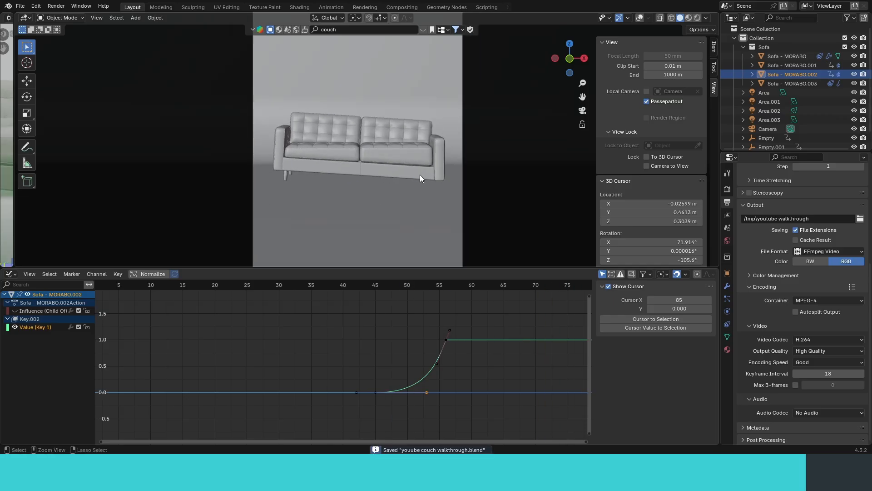
scroll(448, 163, down, 2)
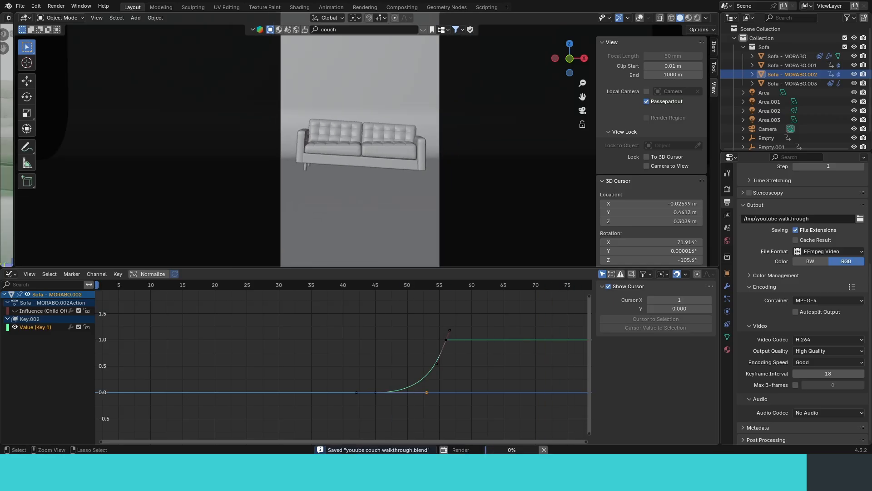
key(shift+Right)
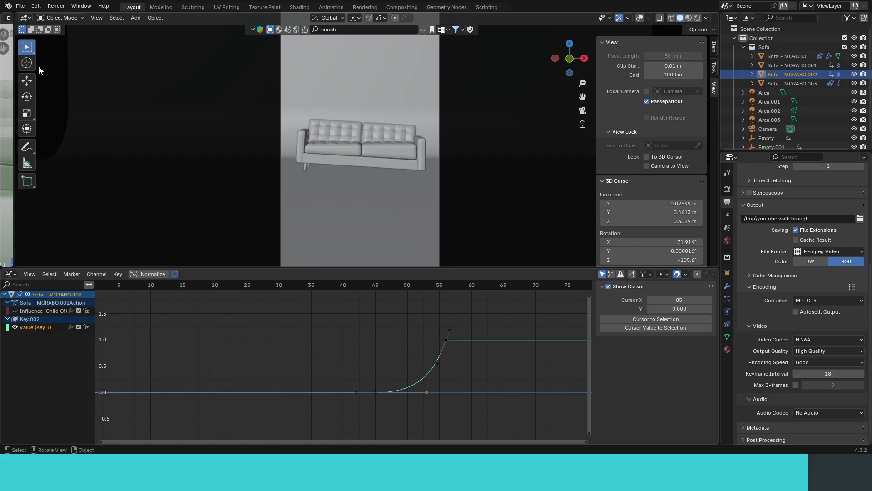
Widen the Movie Clip Editor, shrink the Graph Editor and fit the whole rendered clip in view
drag(14, 85, 380, 150)
drag(237, 267, 227, 378)
scroll(190, 195, down, 3)
scroll(311, 372, down, 2)
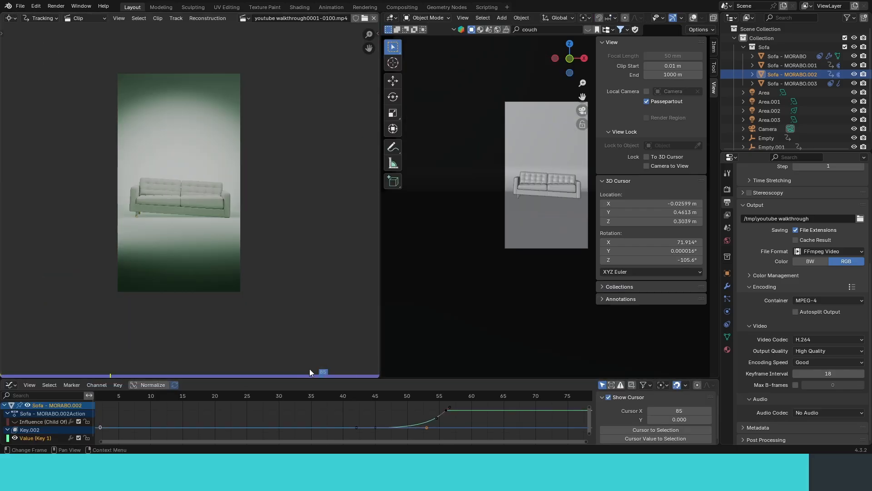
Play the re-rendered clip in a maximized view and scrub back to frame 24 to examine the tilting sofa
key(space)
key(ctrl+space)
scroll(363, 226, up, 5)
scroll(372, 225, down, 2)
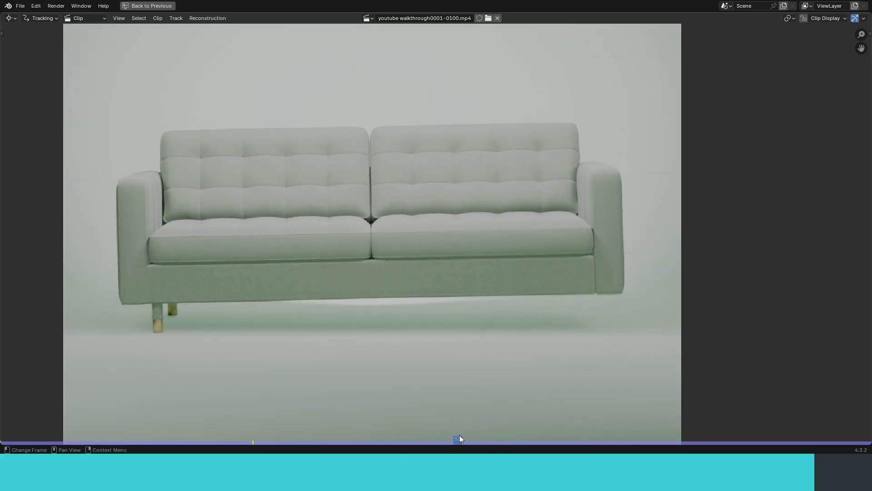
mouse_move(460, 435)
mouse_down()
mouse_move(409, 437)
mouse_move(518, 437)
mouse_move(258, 420)
mouse_move(791, 423)
mouse_move(402, 422)
mouse_move(205, 405)
mouse_up()
scroll(375, 291, down, 6)
scroll(374, 292, up, 3)
scroll(375, 292, down, 1)
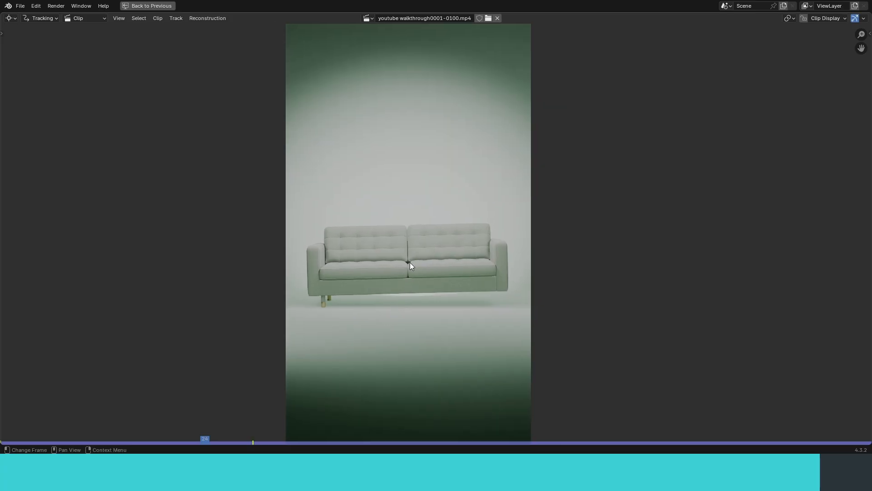
Inspect the rendered sofa up close and scrub to frame 57 to examine its landing
scroll(409, 260, up, 3)
scroll(410, 287, down, 6)
scroll(394, 267, up, 5)
scroll(401, 331, up, 1)
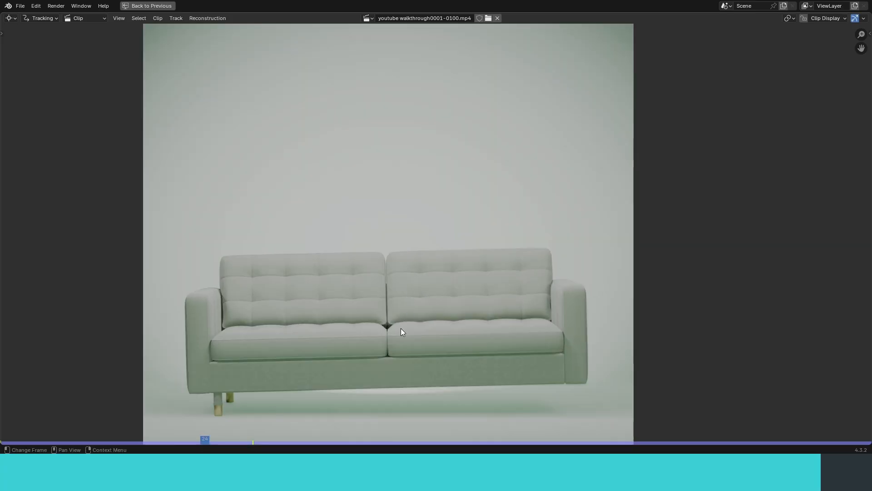
drag(405, 440, 492, 432)
scroll(408, 345, down, 6)
scroll(358, 279, up, 5)
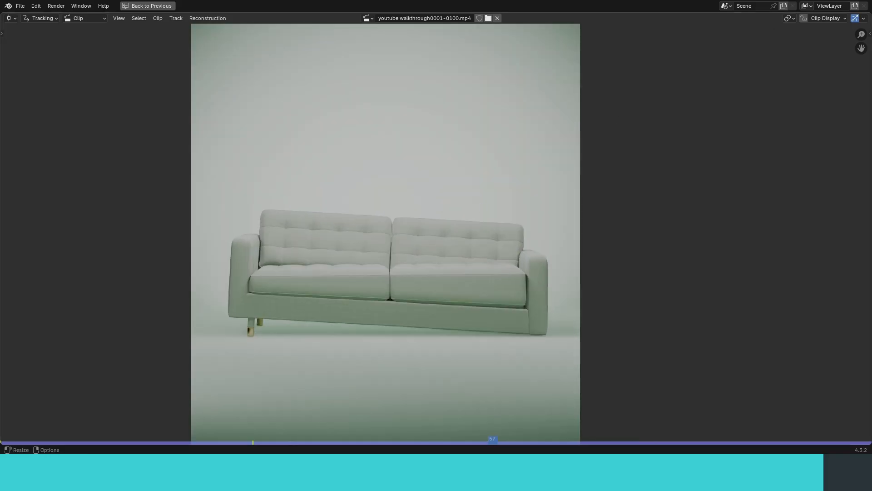
Save the sofa project and open the recent file "couch logo.blend"
key(ctrl+o)
click(504, 245)
key(ctrl+s)
key(ctrl+shift+o)
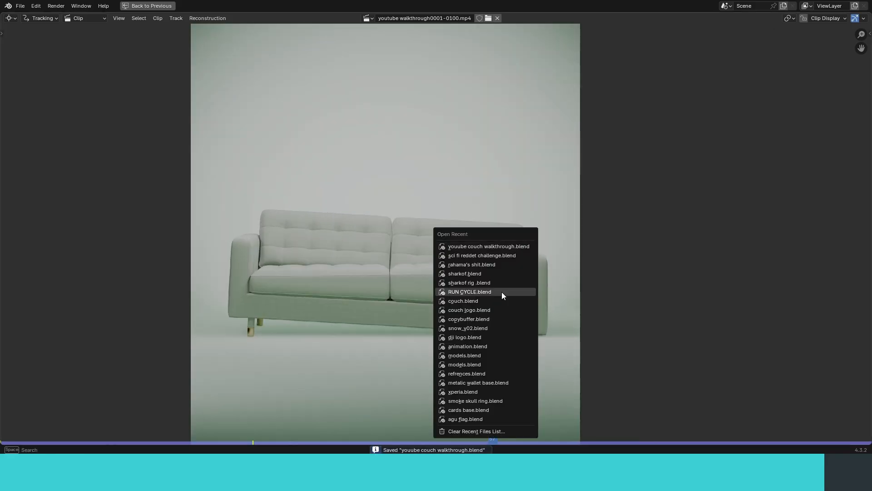
click(496, 310)
Examine the COUCH lettering with overlays shown, including its mesh topology in Edit Mode
scroll(448, 227, up, 6)
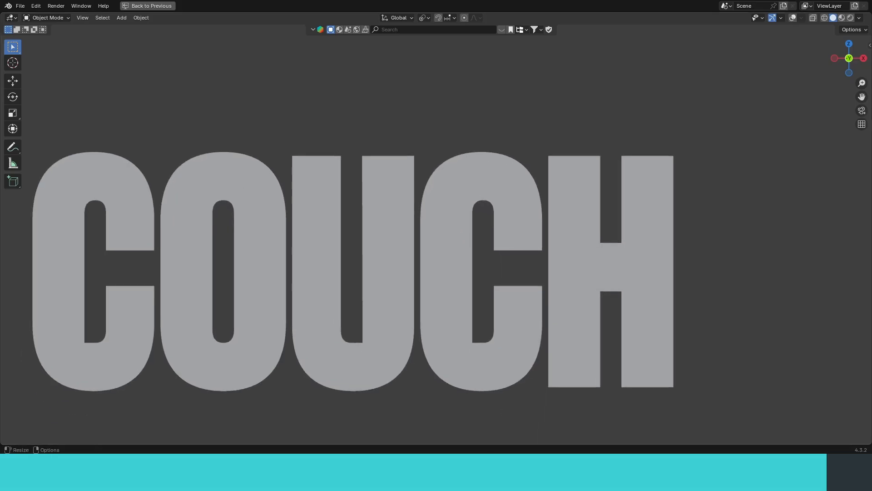
scroll(446, 213, down, 5)
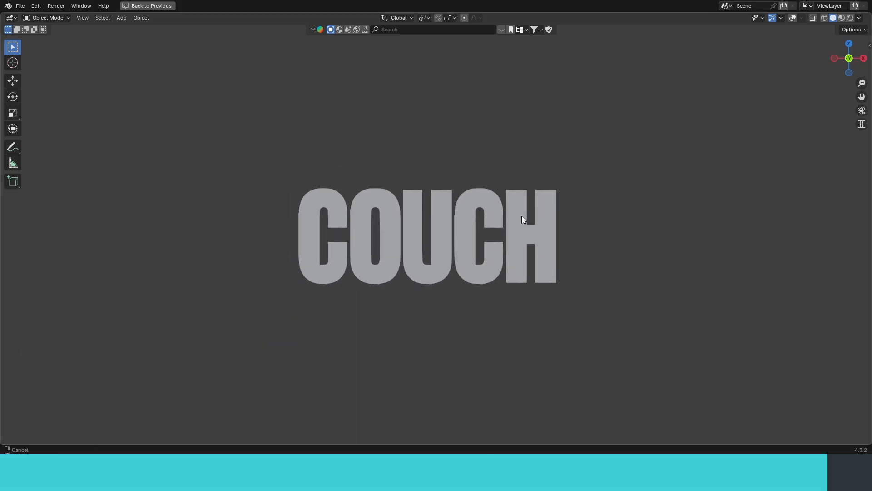
scroll(482, 213, up, 3)
mouse_move(481, 213)
shift+middle_down()
mouse_move(495, 235)
mouse_move(495, 212)
shift+middle_up()
key(shift+alt+z)
scroll(496, 196, down, 3)
key(Tab)
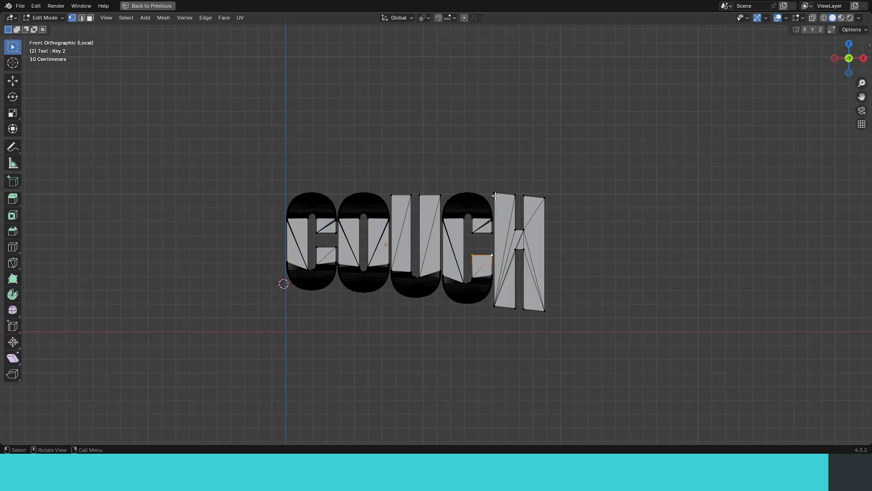
key(Tab)
Add a new text object at the 3D cursor beside the COUCH lettering and view it in perspective
key(shift+a)
click(498, 120)
middle_drag(495, 132, 486, 171)
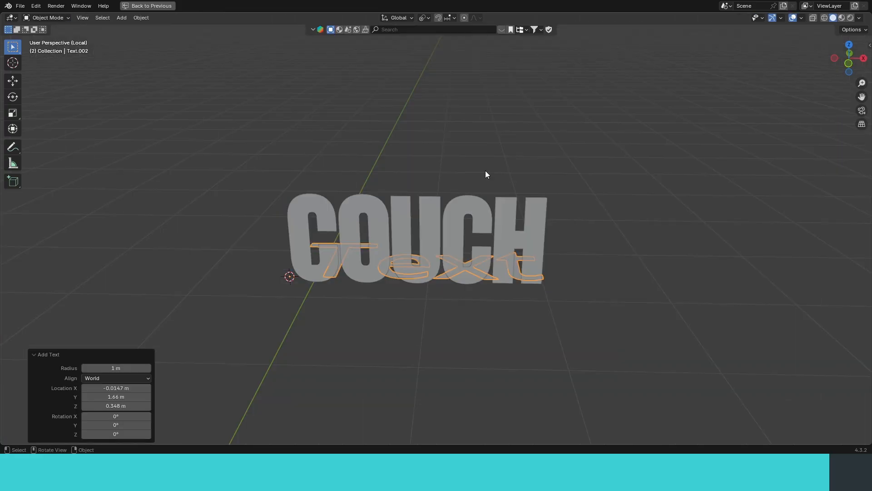
Replace the new text object's placeholder wording with "arm chair"
key(Tab)
text(عبش)
key(ctrl+a)
key(BackSpace)
text(Text)
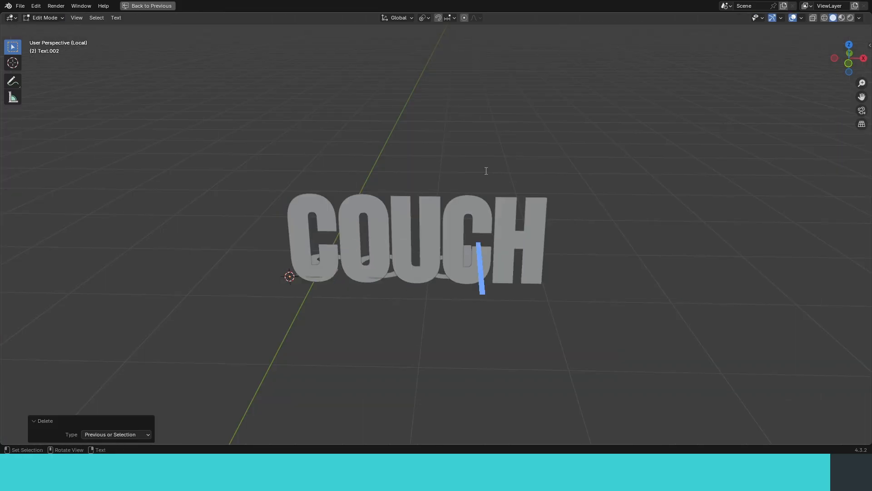
key(ctrl+a)
text(CATR)
key(BackSpace)
text(r)
key(Tab)
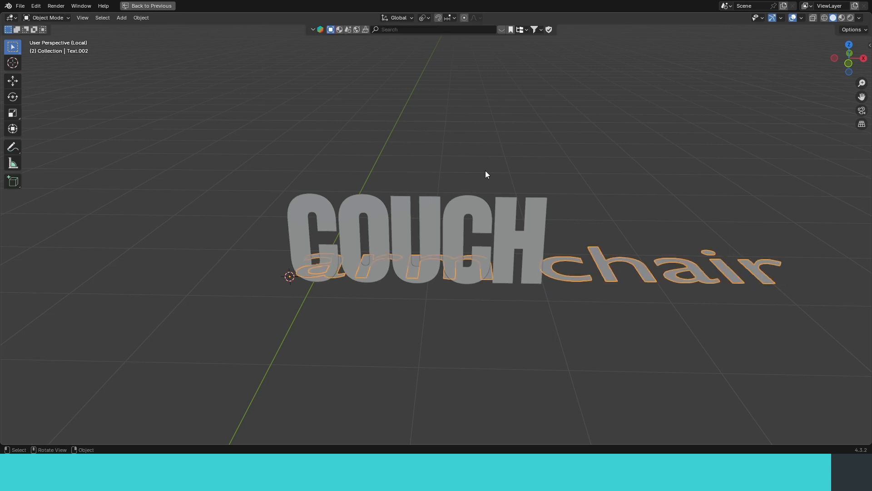
Delete the "arm chair" text, then select the COUCH lettering in front view and show its conversion options
middle_drag(485, 170, 476, 157)
key(Delete)
key(KP_1)
click(480, 192)
right_click(479, 192)
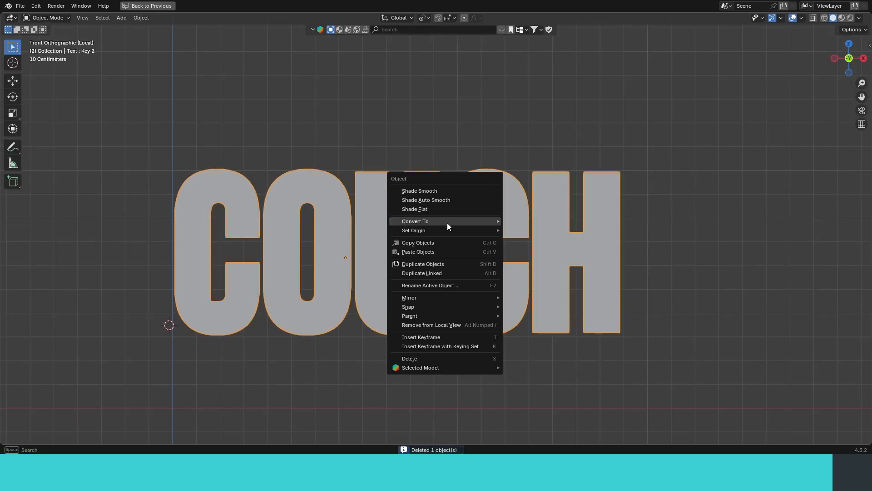
scroll(573, 189, up, 1)
shift+middle_drag(626, 192, 561, 194)
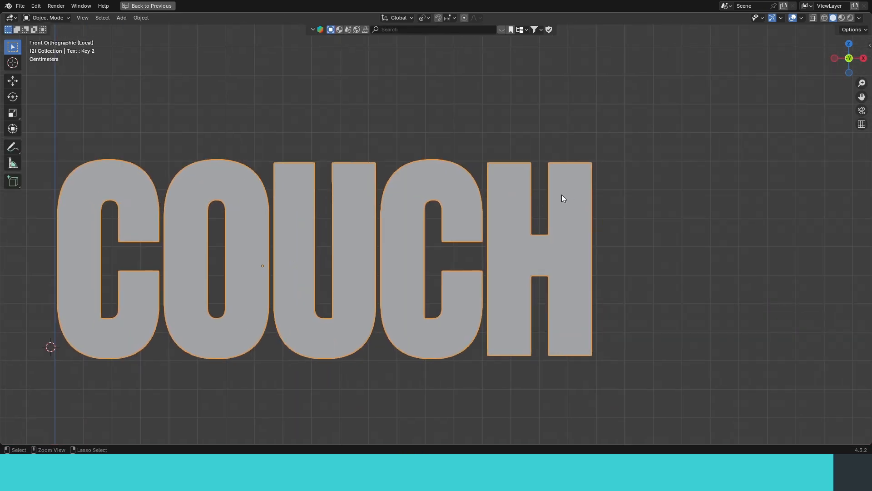
Restore the full editor layout and scrub through the COUCH lettering's shape key animation
key(ctrl+space)
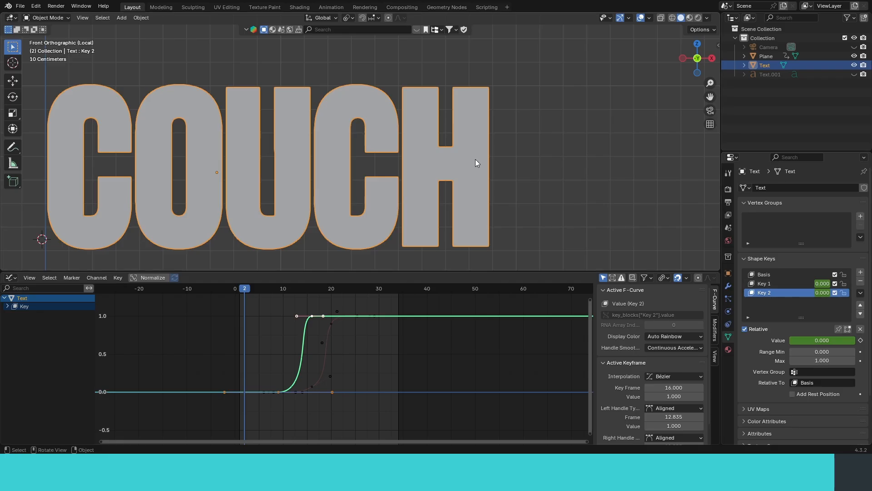
shift+middle_drag(245, 241, 288, 237)
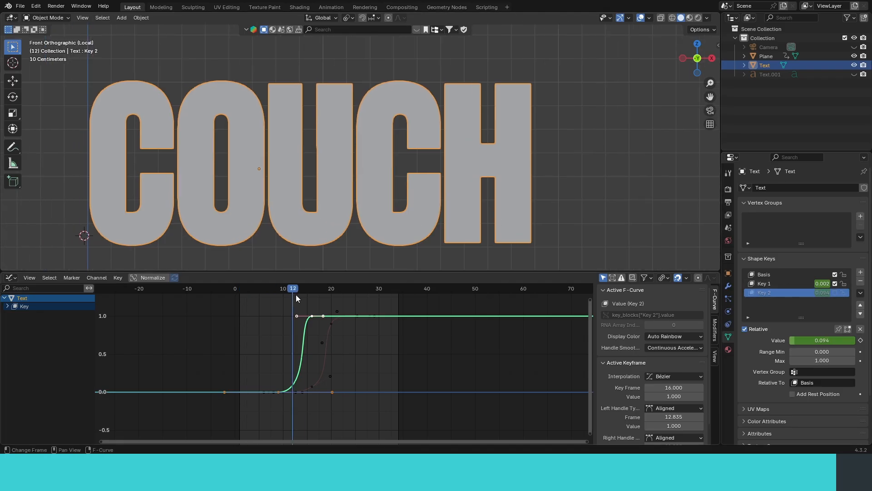
drag(296, 298, 265, 292)
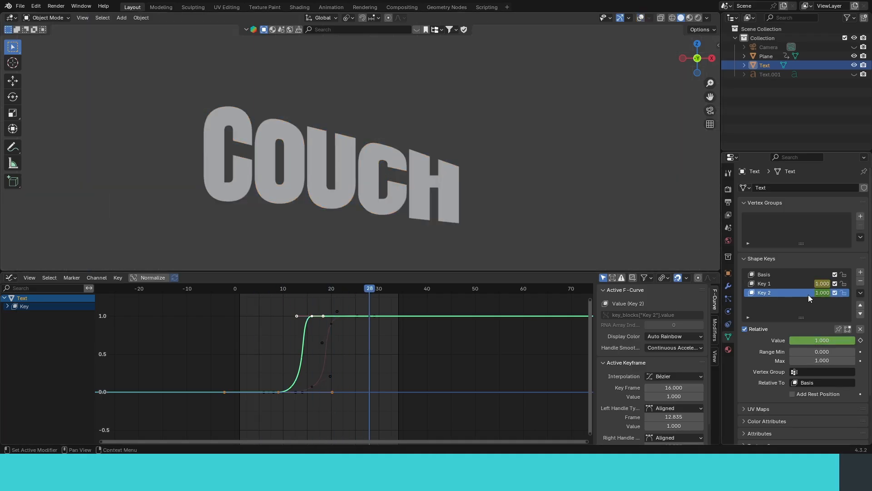
Compare the lettering's animation with shape key Key 1 switched off and on again, and scrub through the frames
click(835, 283)
key(space)
key(space)
click(835, 283)
key(space)
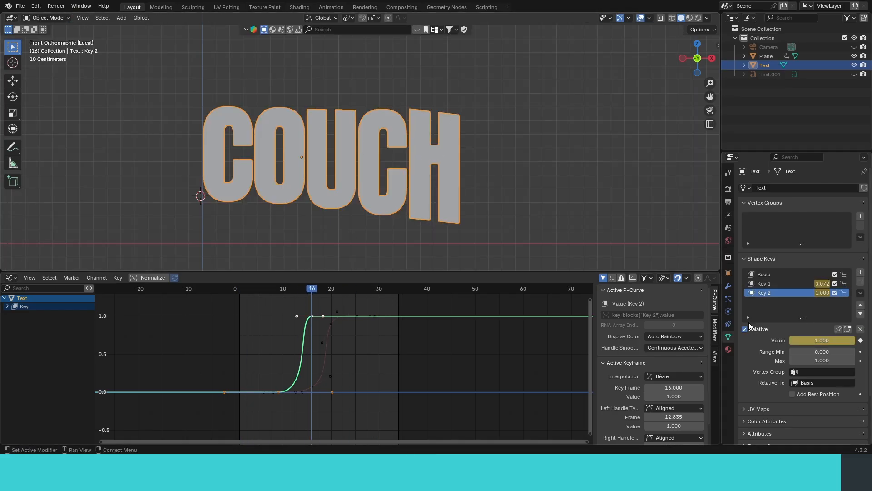
drag(264, 291, 339, 300)
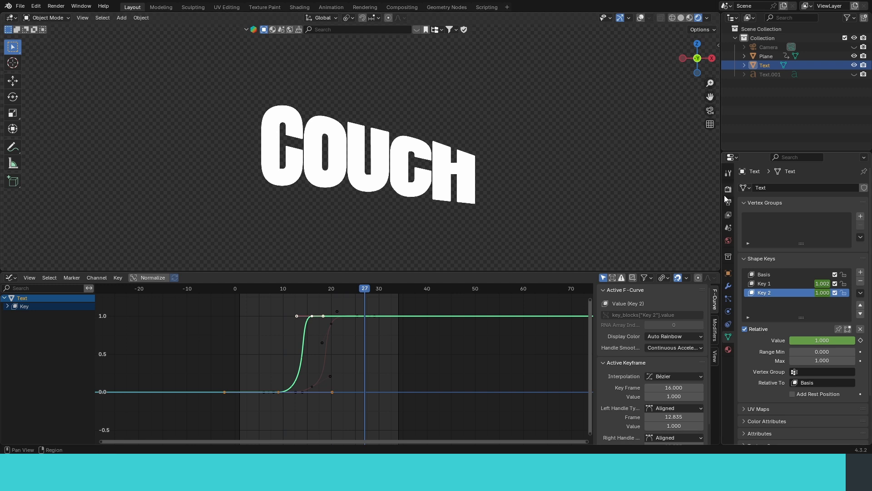
Review the scene's render and output settings and return the viewport to solid shading
click(728, 189)
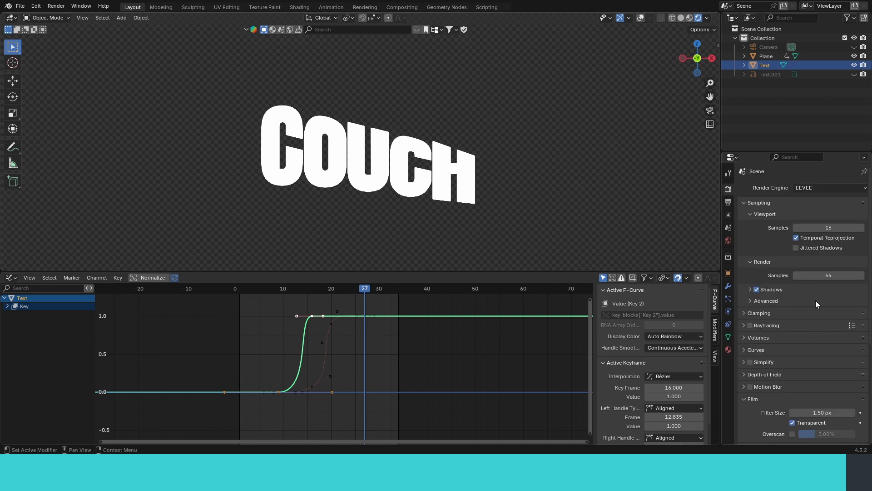
click(728, 202)
scroll(330, 148, up, 3)
shift+middle_drag(314, 187, 281, 197)
key(z)
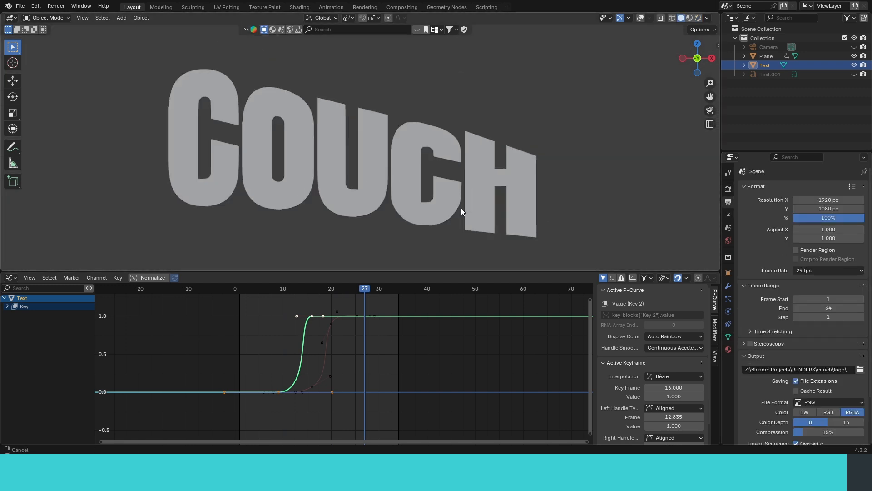
Play the COUCH logo animation from frame 1 and examine the lettering from several angles
drag(361, 289, 240, 289)
key(space)
scroll(372, 186, down, 3)
scroll(372, 185, up, 2)
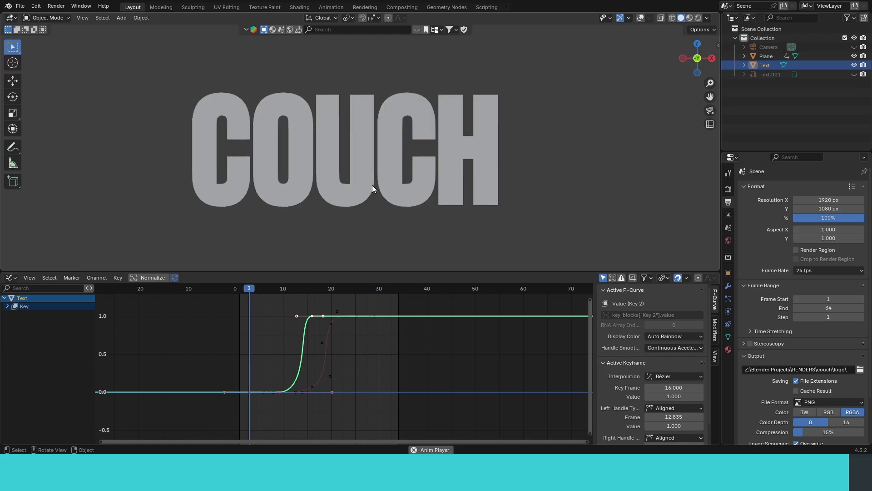
middle_drag(372, 184, 397, 184)
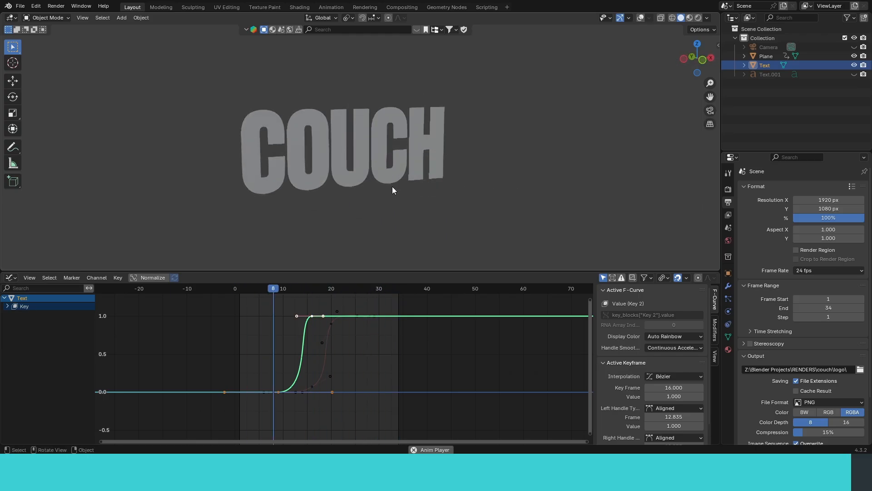
middle_drag(391, 189, 428, 214)
scroll(419, 171, up, 5)
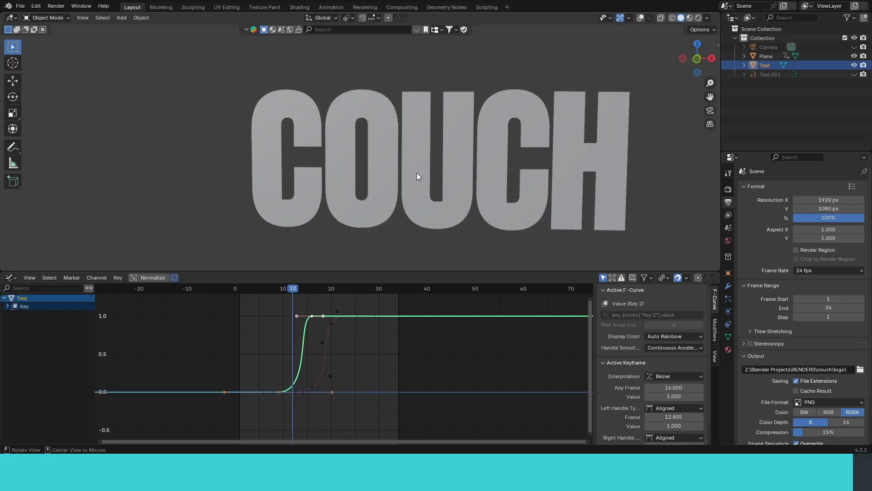